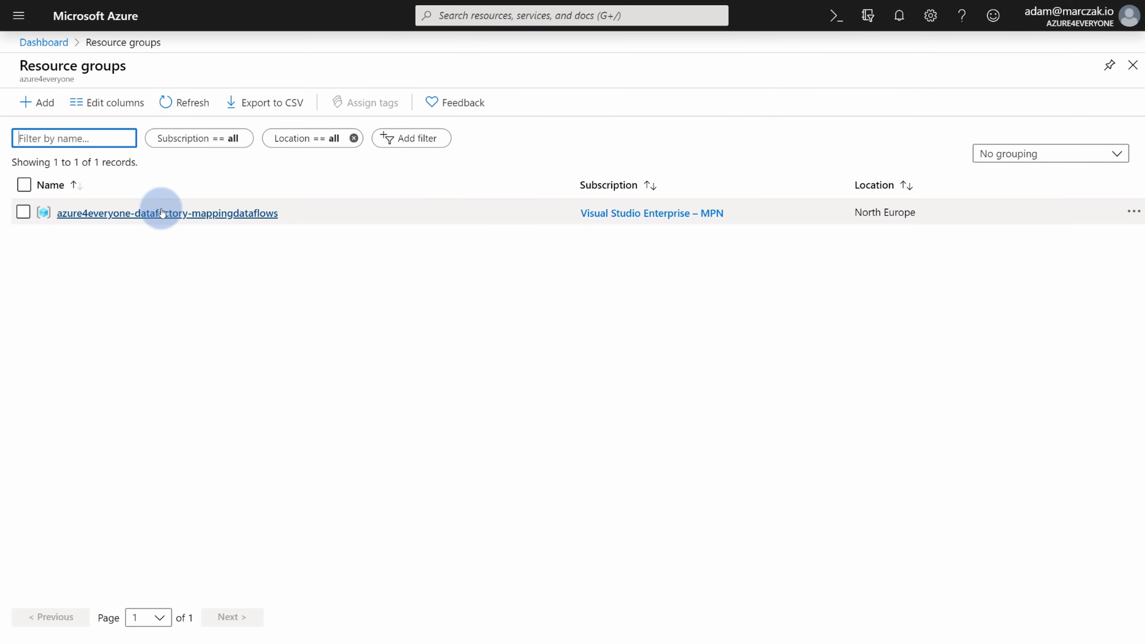
Step: Open the containers list of the a4eadfmdf storage account in the azure4everyone-datafactory-mappingdataflows resource group
left_click(181, 216)
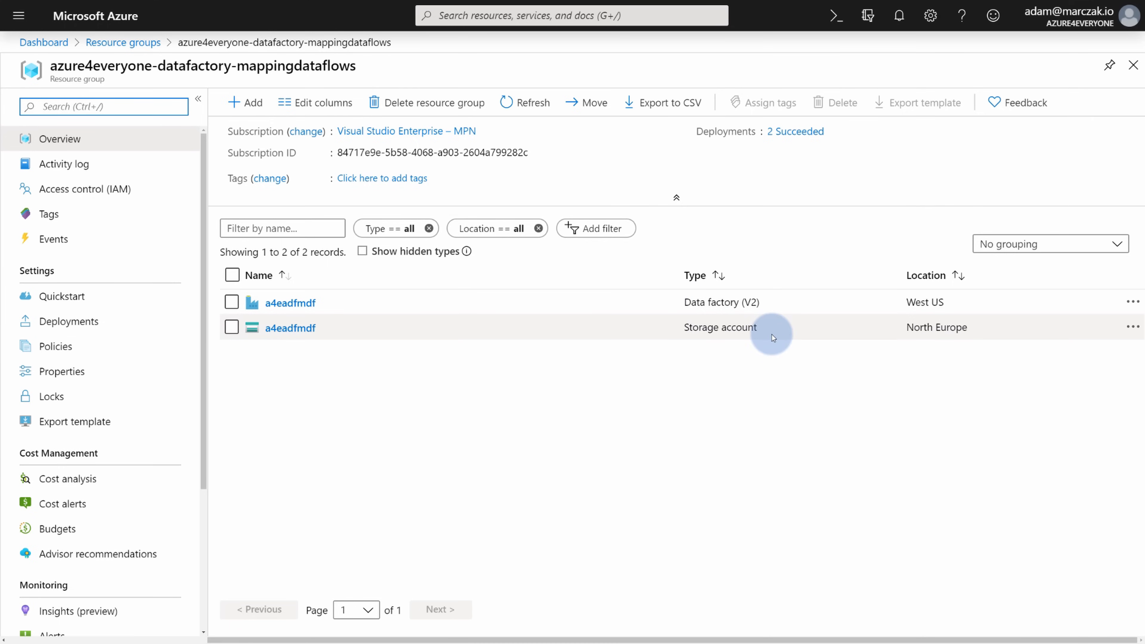
key("ctrl+plus")
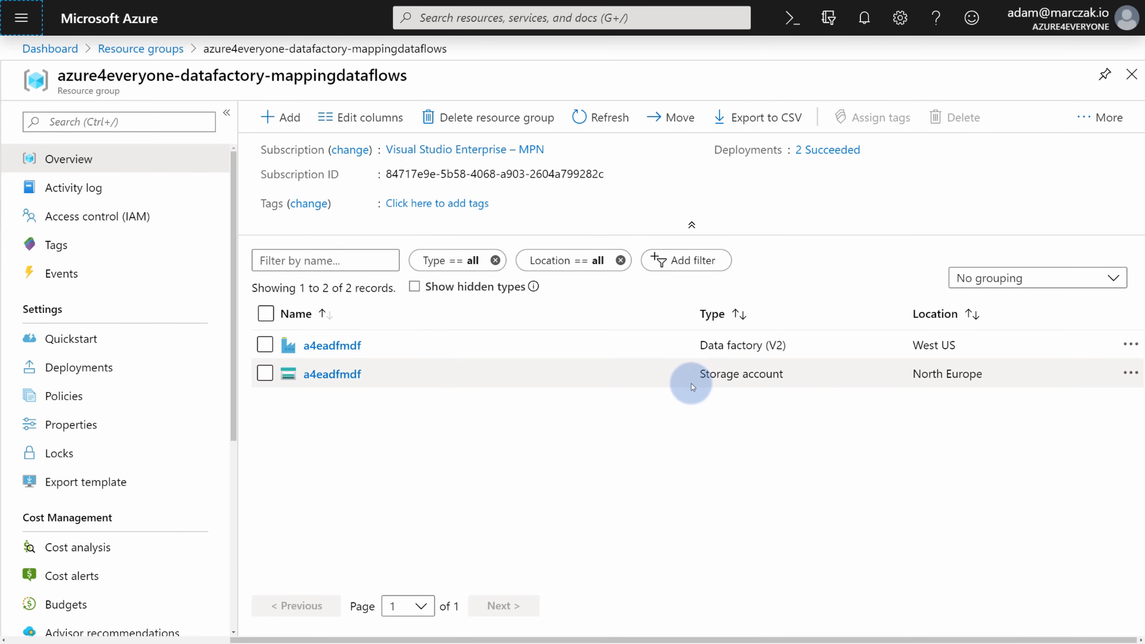
left_click(333, 374)
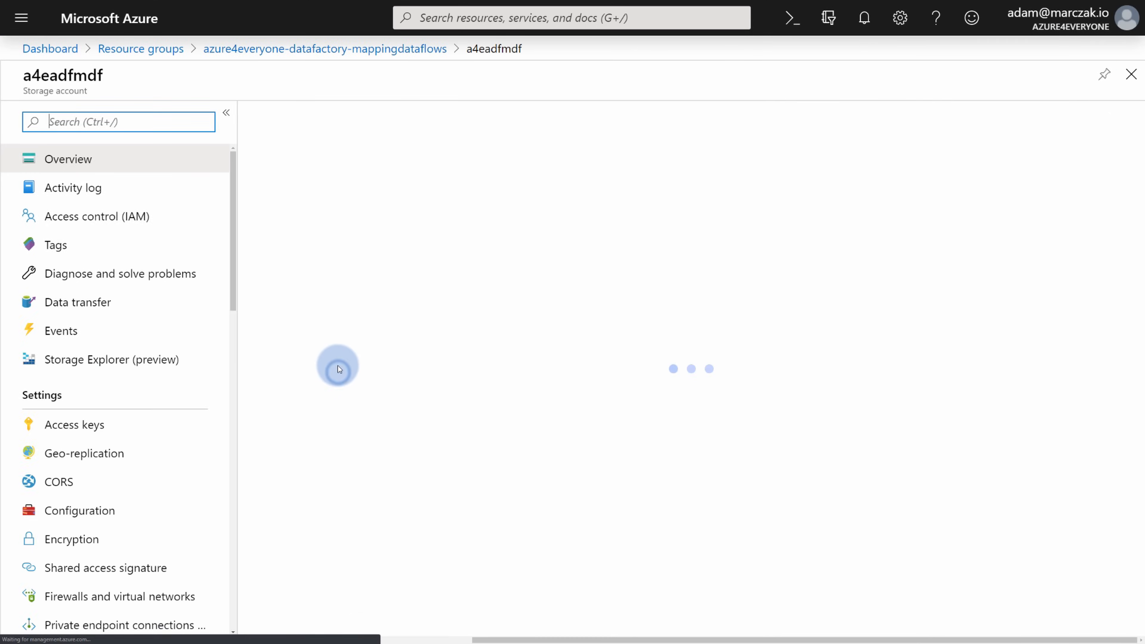
left_click(423, 365)
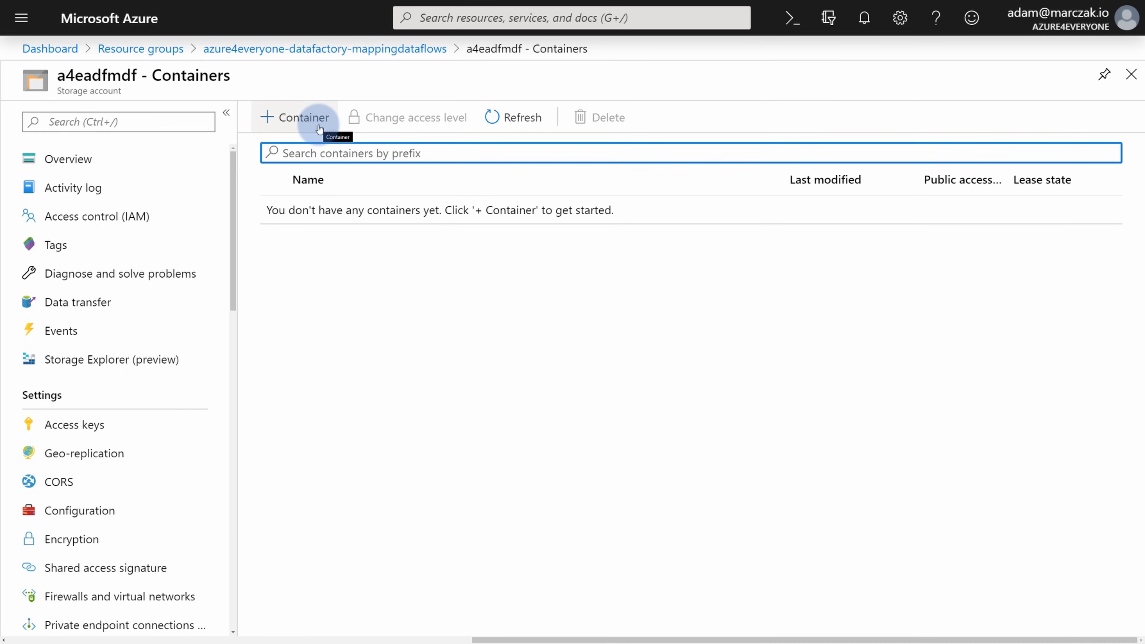
Step: Create two private blob containers named input and output in the storage account
left_click(319, 128)
type("input")
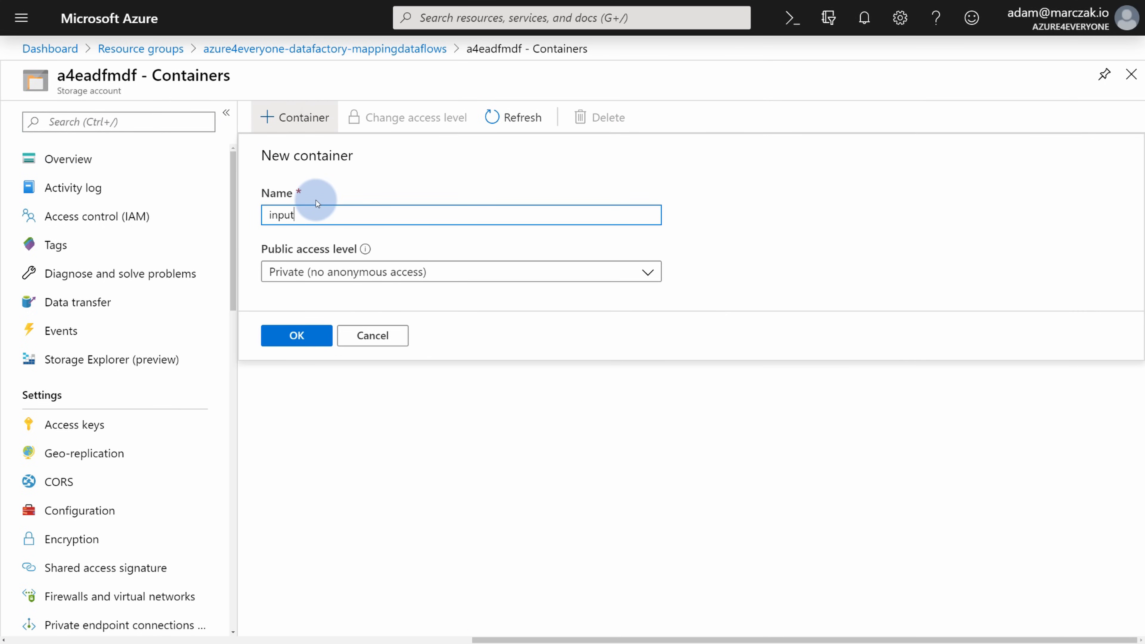
left_click(297, 333)
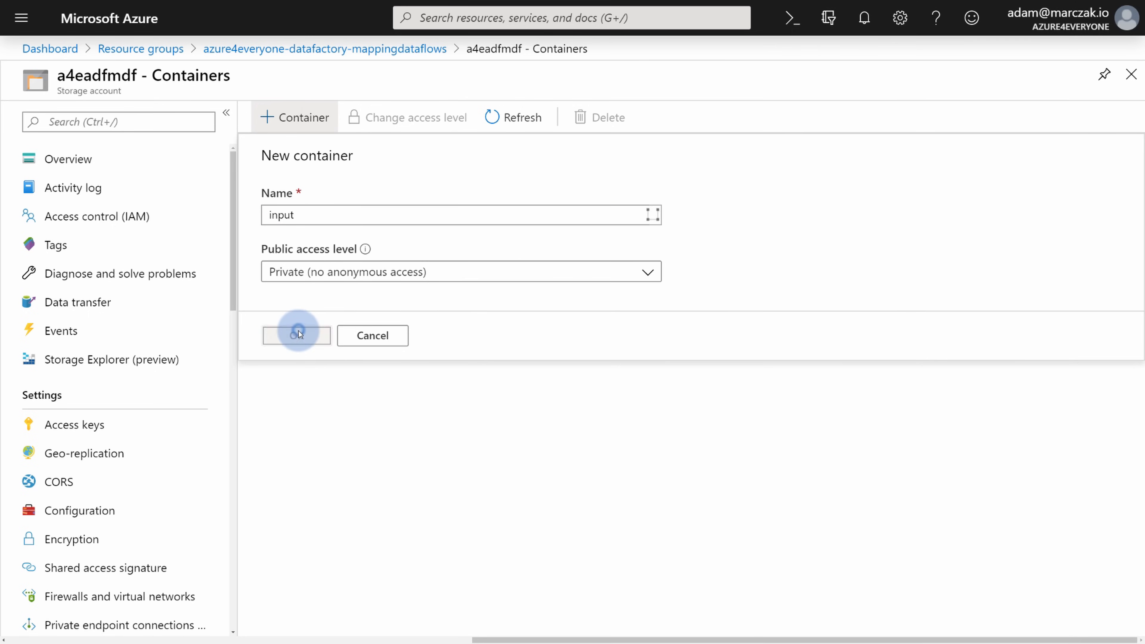
left_click(307, 123)
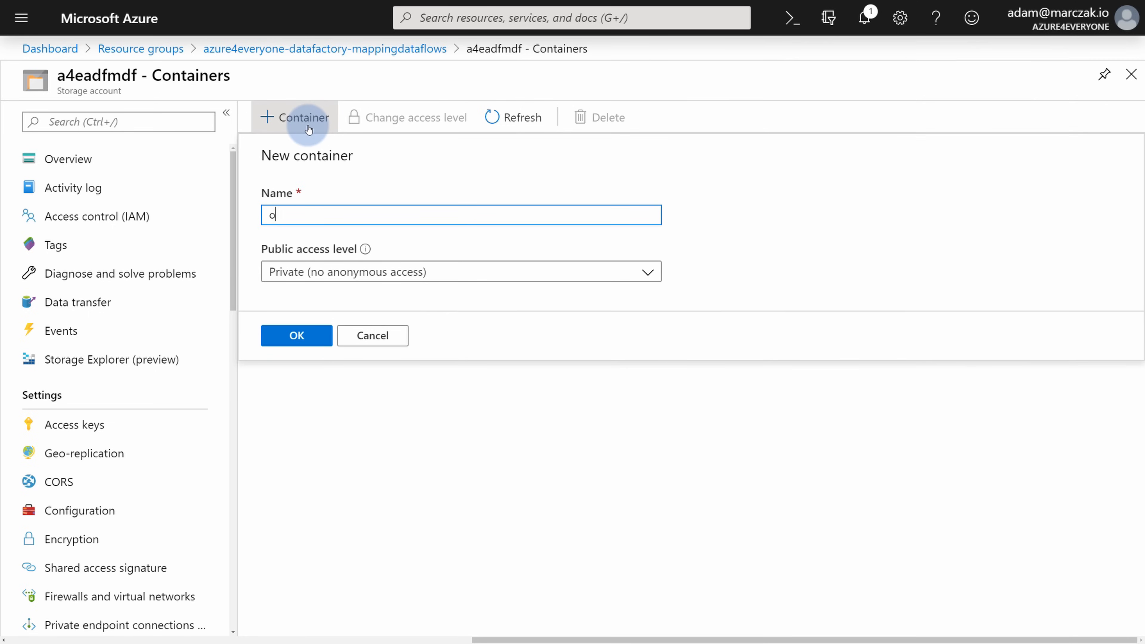
left_click(300, 334)
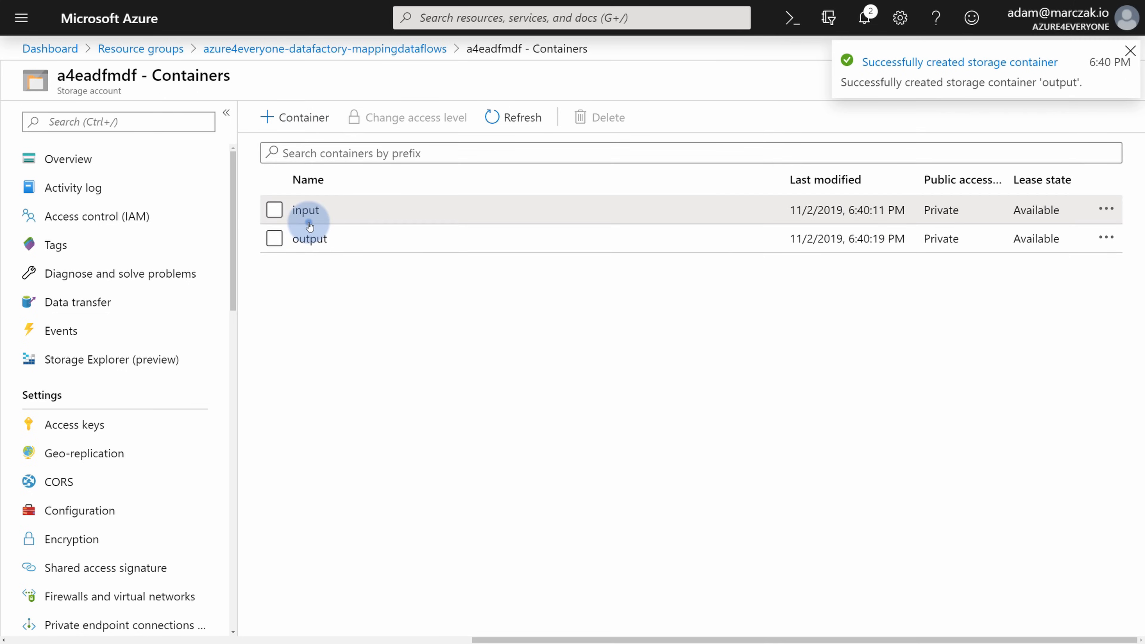
Step: Upload movies.csv from E:\Github\Azure4Everyone\AzureDataFactory-MappingDataFlows to the input container
left_click(309, 223)
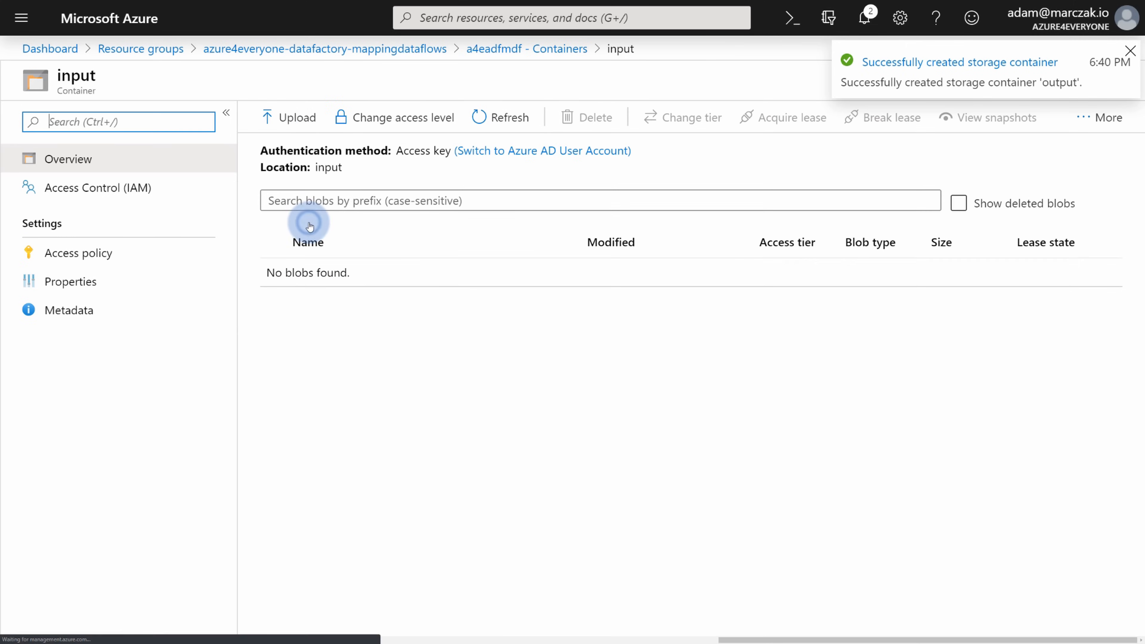
left_click(291, 130)
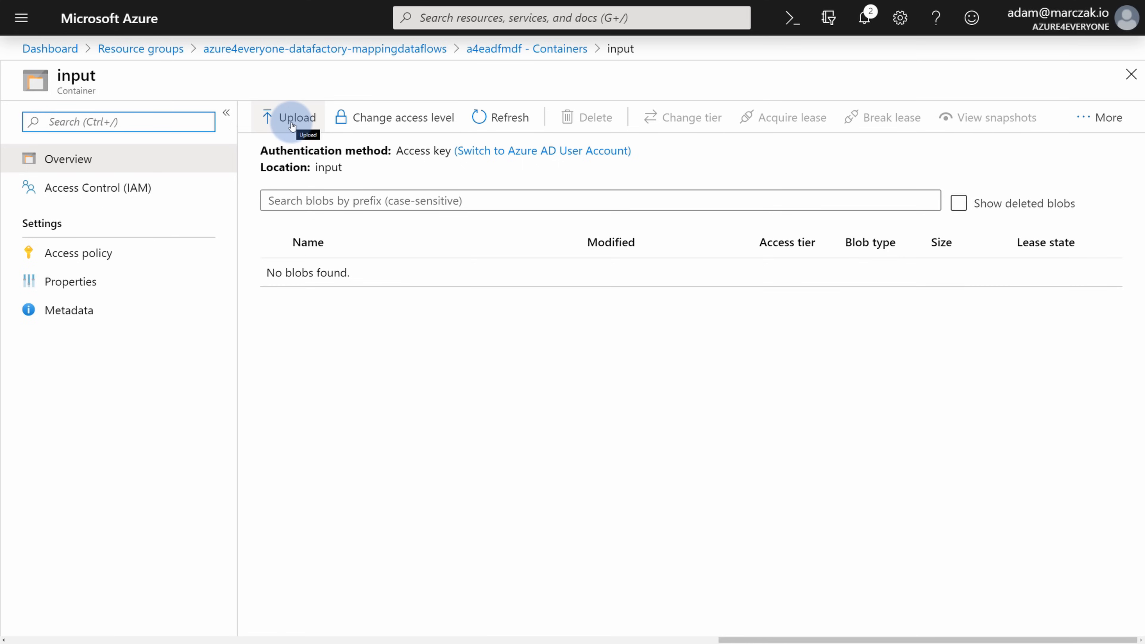
left_click(293, 127)
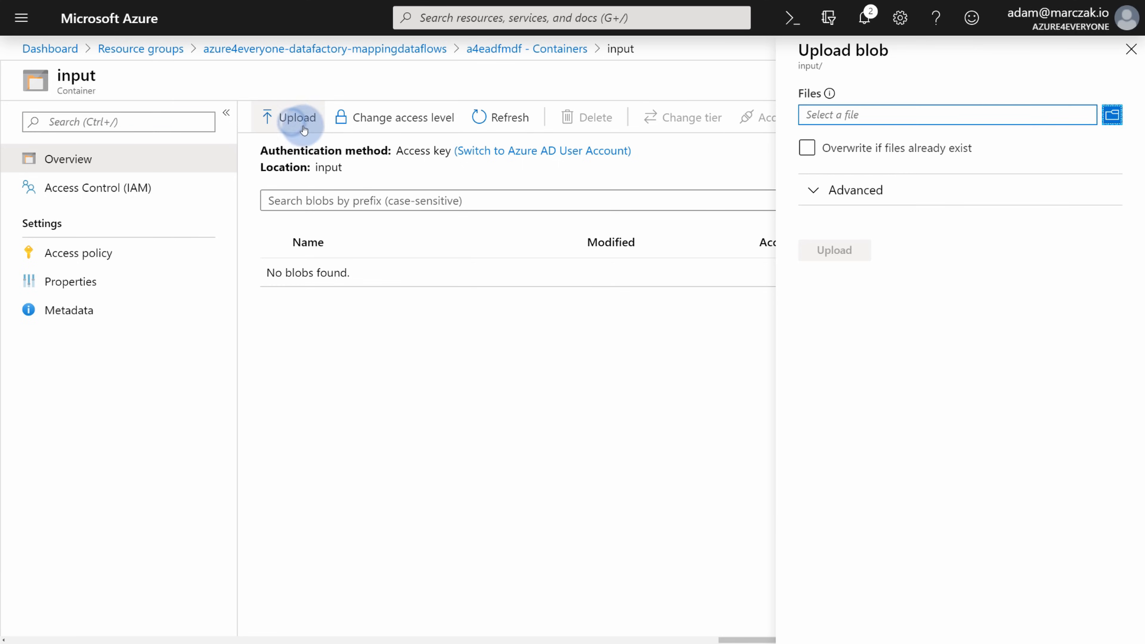
left_click(1112, 117)
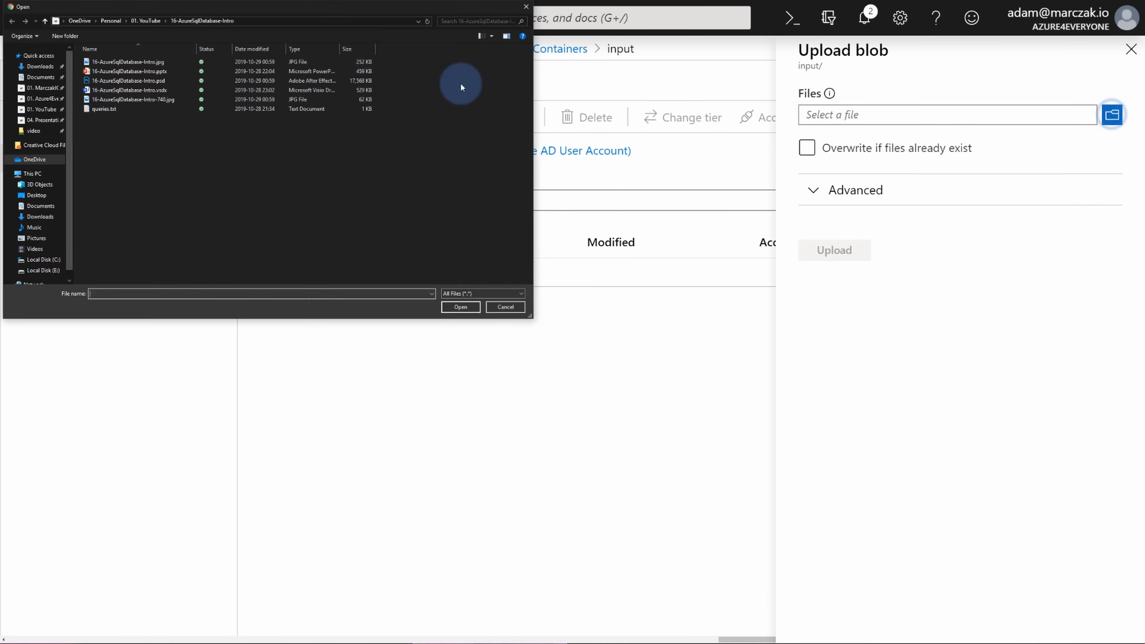
left_click(279, 23)
type("E:\\Github\\Azure4Everyone\\AzureDataFactory-MappingDataFlows")
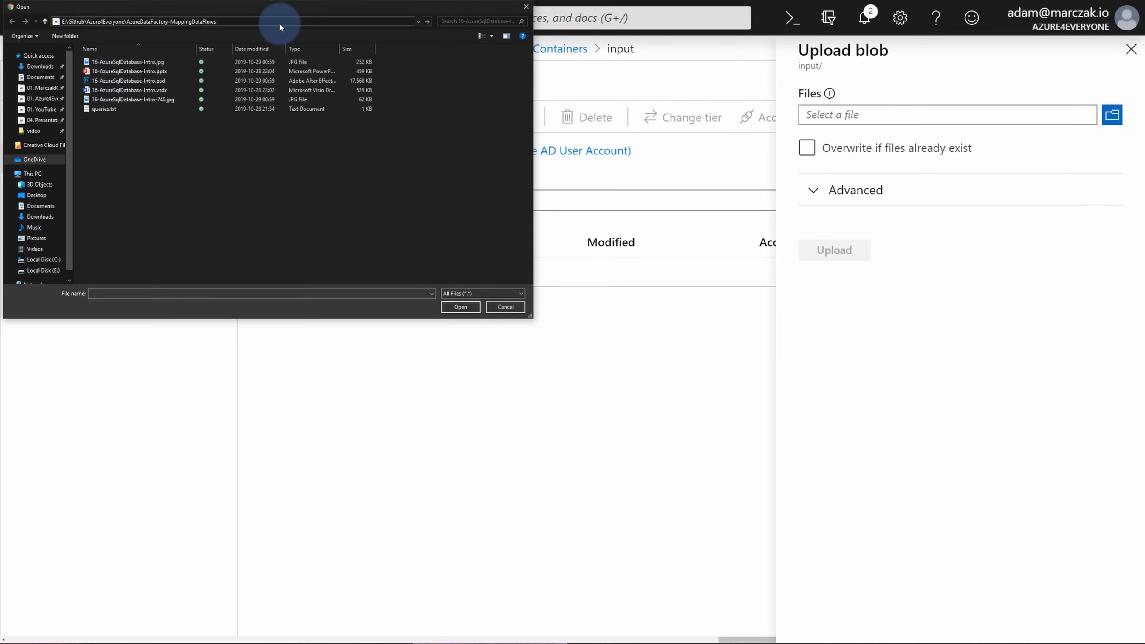
key("Return")
left_click(112, 72)
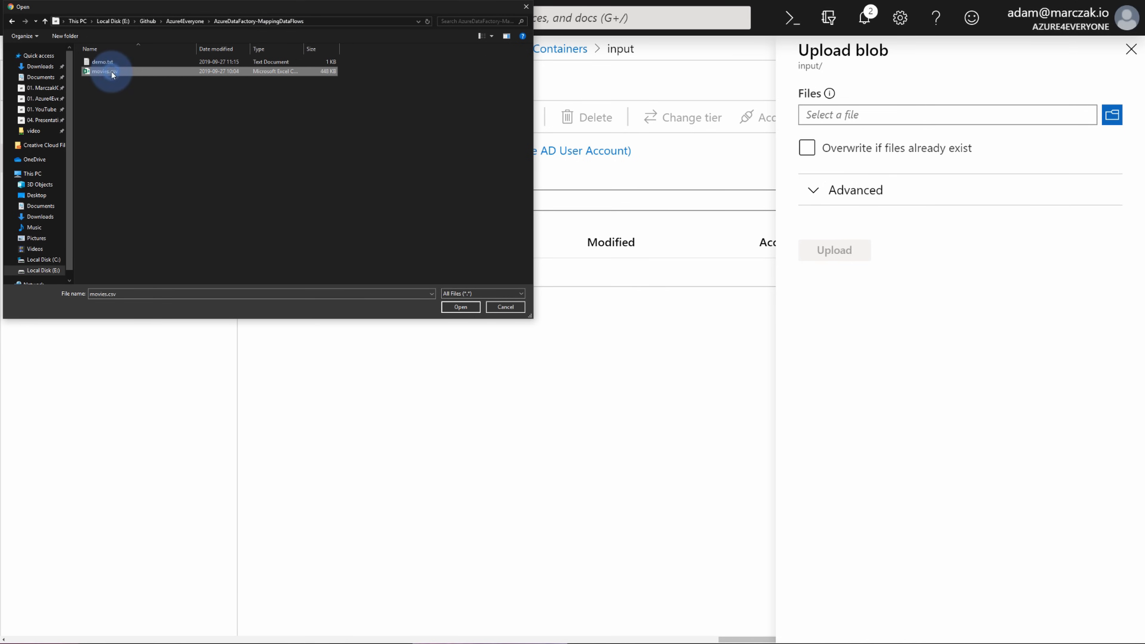
left_click(459, 309)
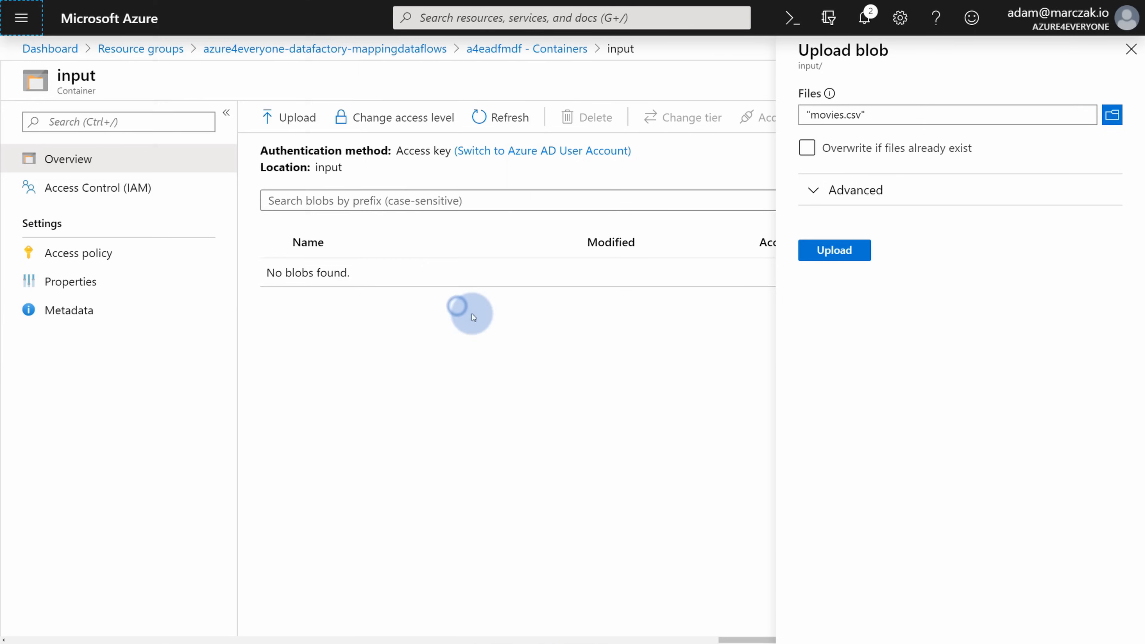
left_click(834, 250)
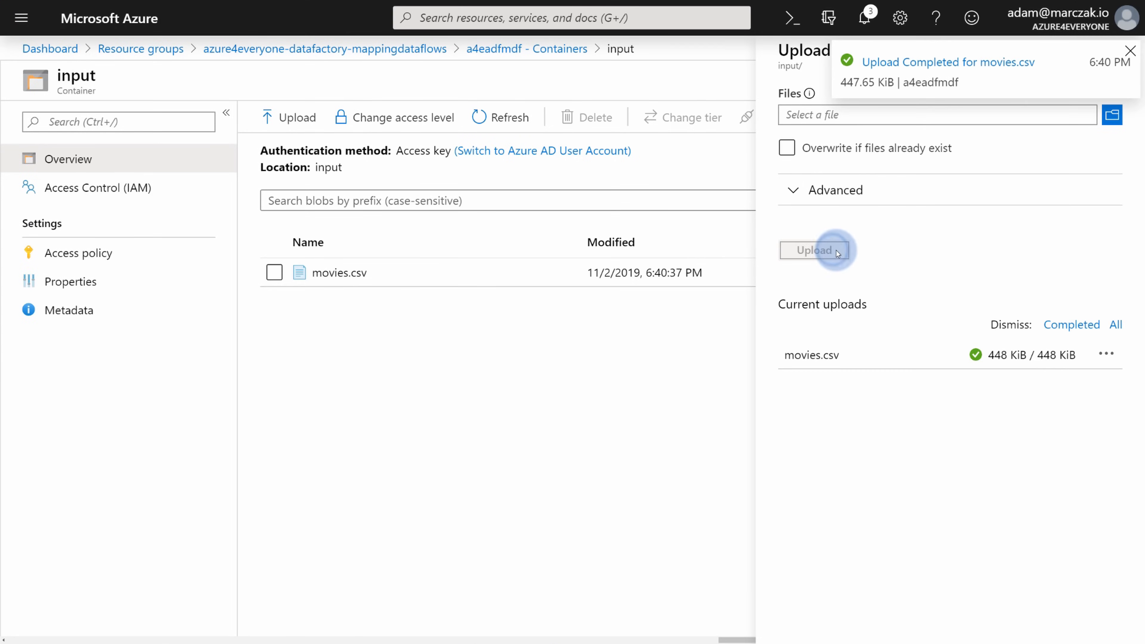
left_click(1133, 49)
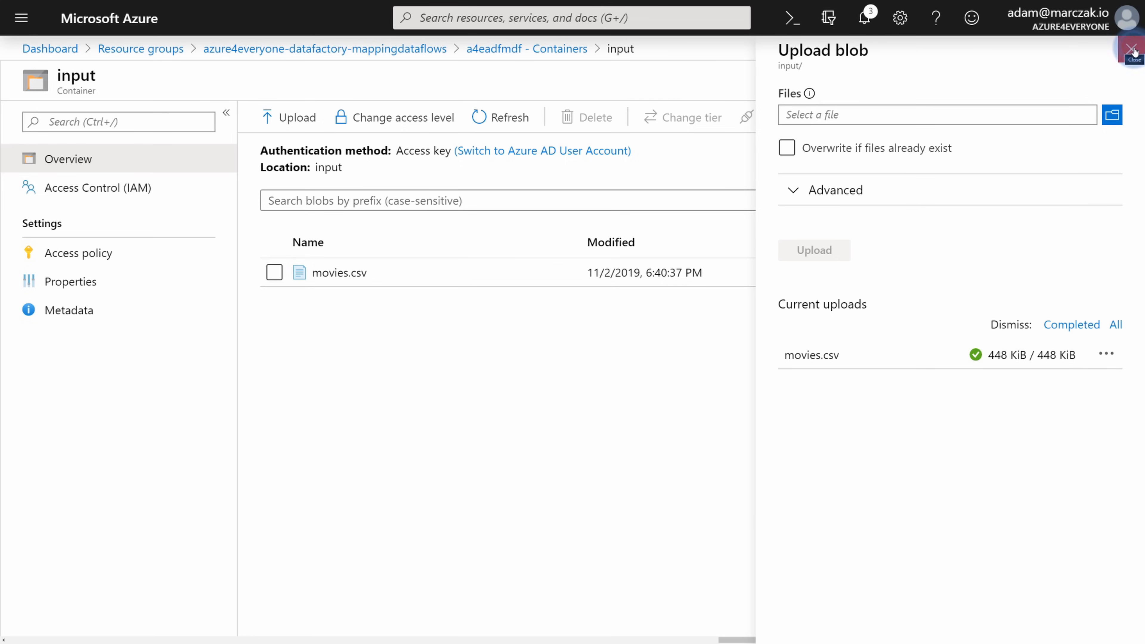
left_click(1132, 49)
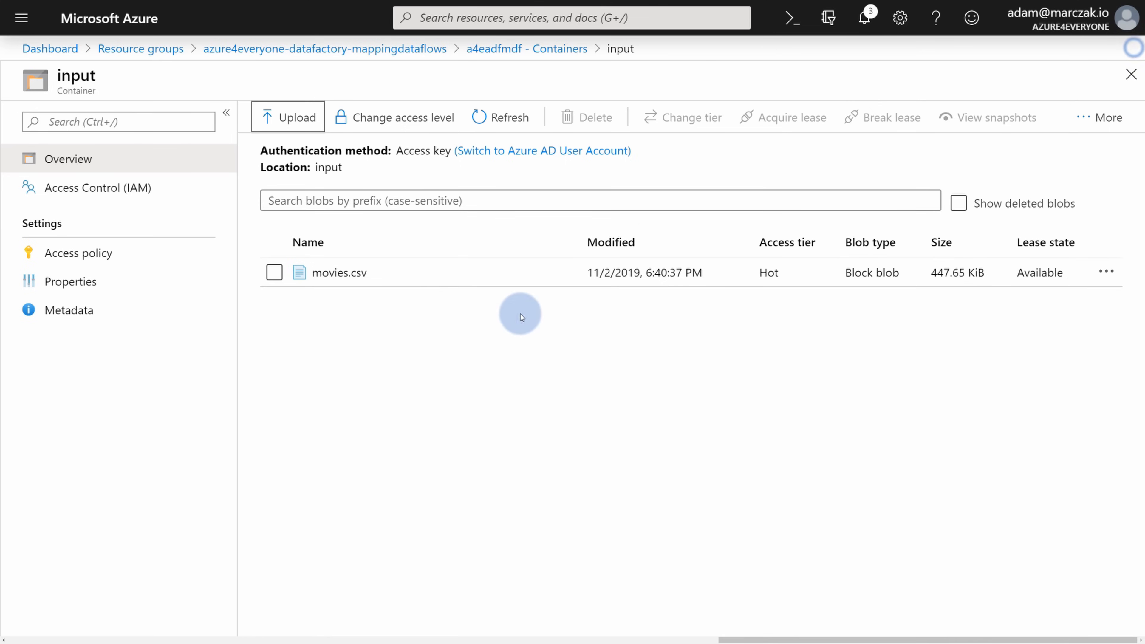
Step: Examine the contents of movies.csv in the input container, checking the movieId, title and genres columns and the rows below
left_click(359, 273)
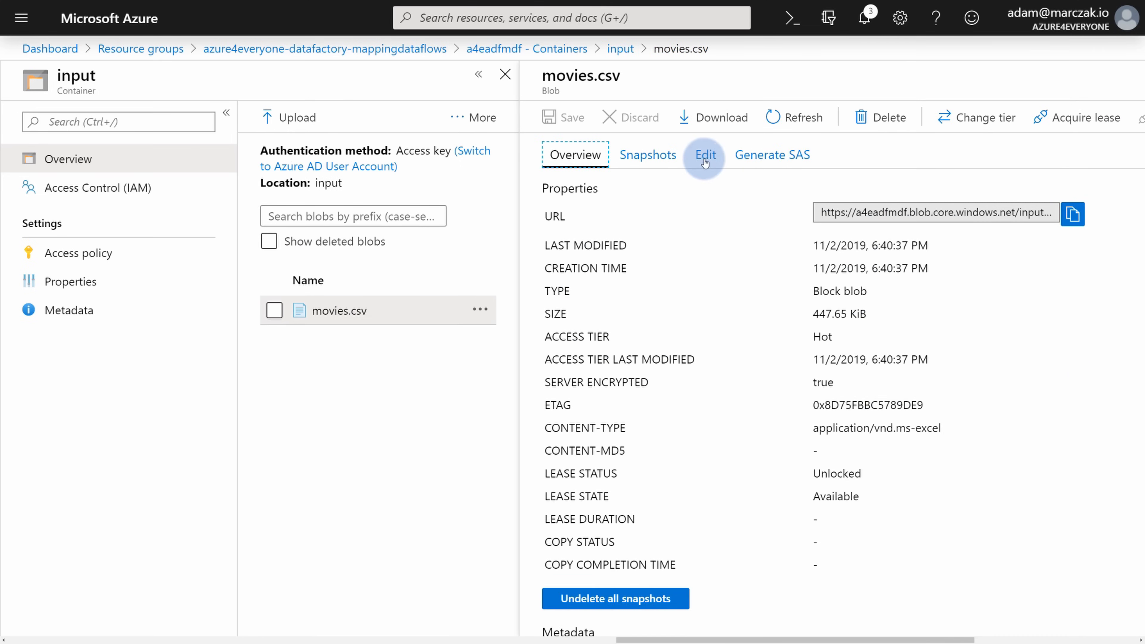
left_click(706, 161)
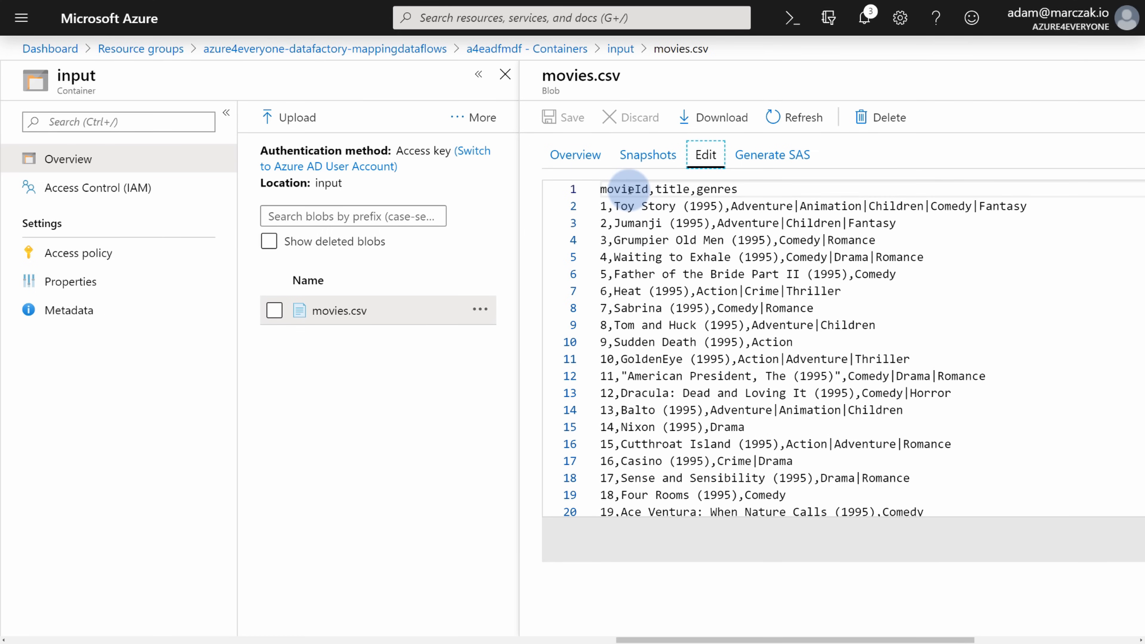
double_click(630, 190)
double_click(676, 189)
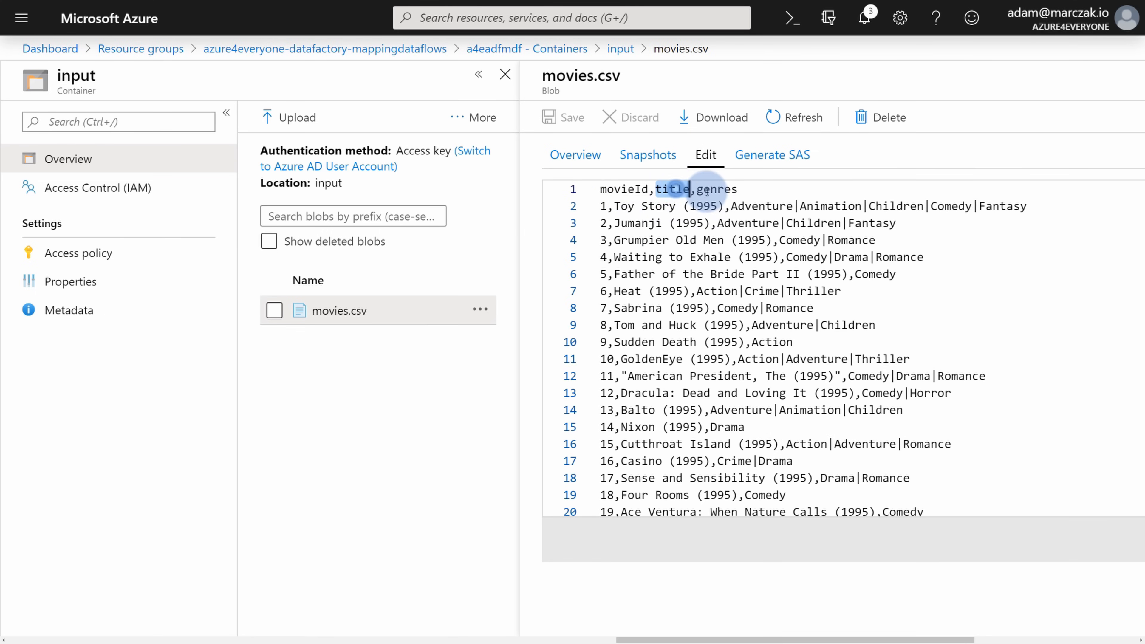
double_click(717, 189)
double_click(604, 206)
scroll(698, 315, "down", 10)
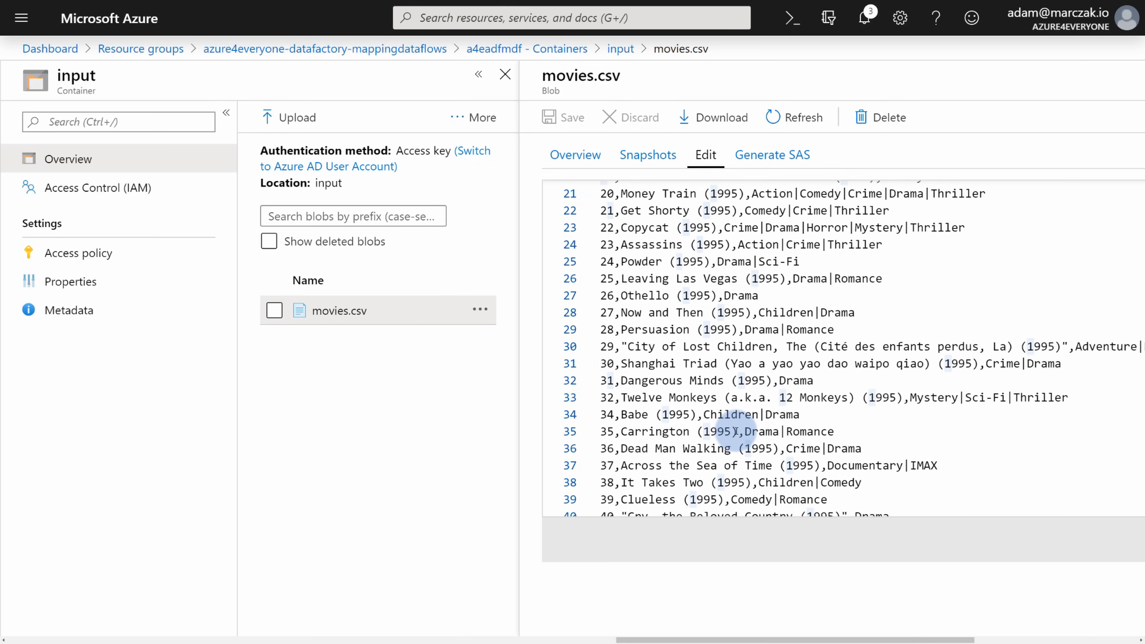
scroll(729, 424, "up", 10)
double_click(637, 222)
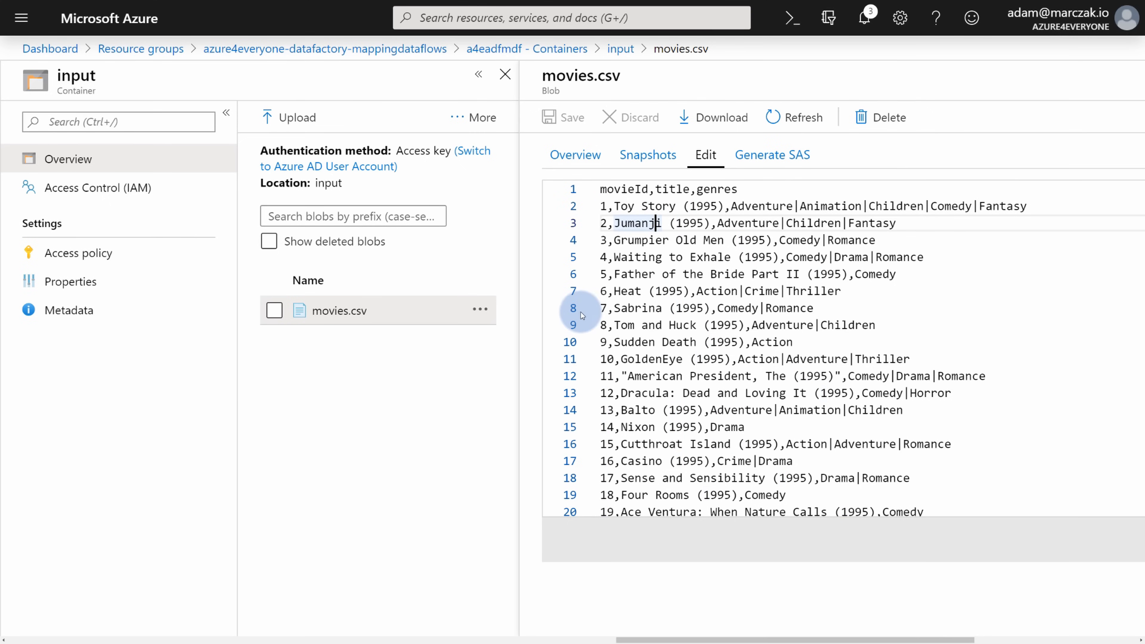
left_click(447, 403)
Step: Return to the resource group and launch the authoring and monitoring site of the a4eadfmdf data factory
left_click(546, 50)
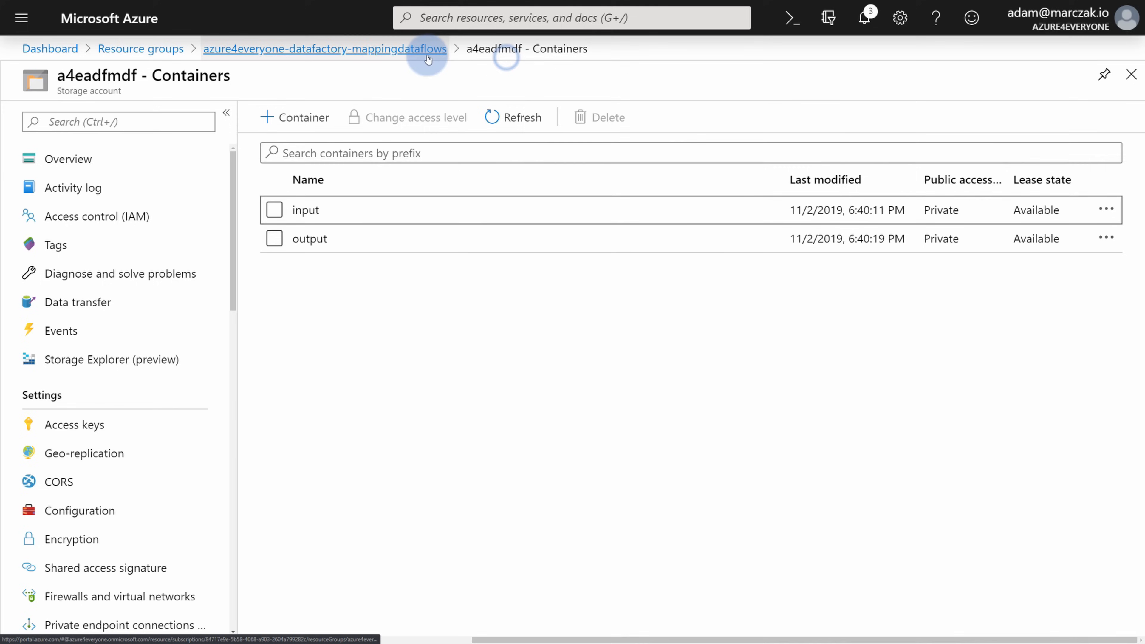
left_click(371, 48)
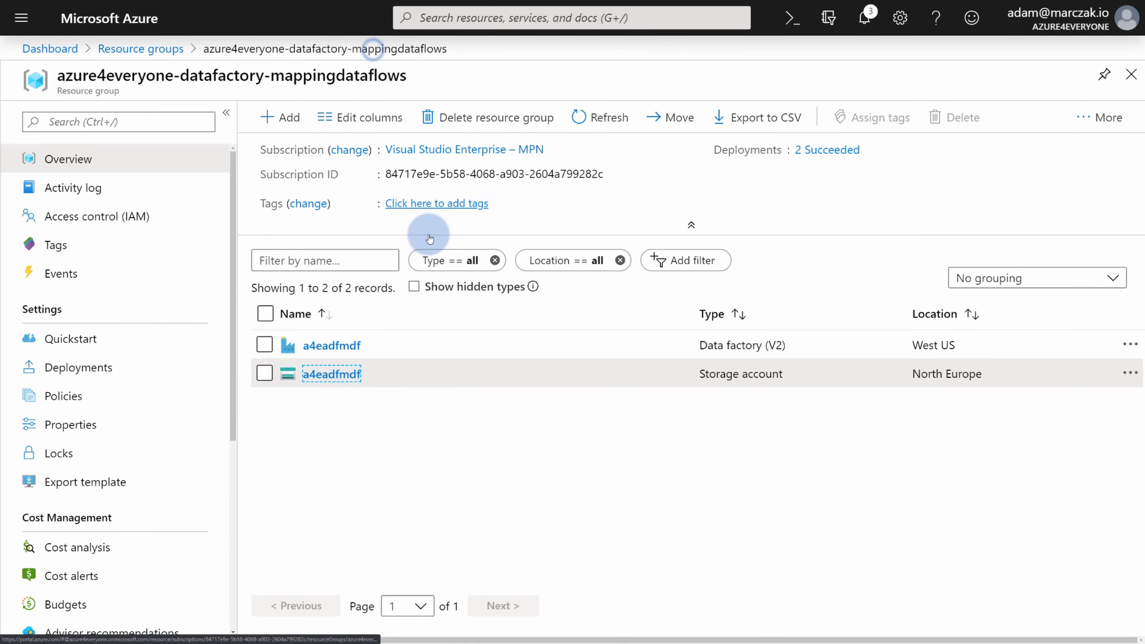
left_click(340, 354)
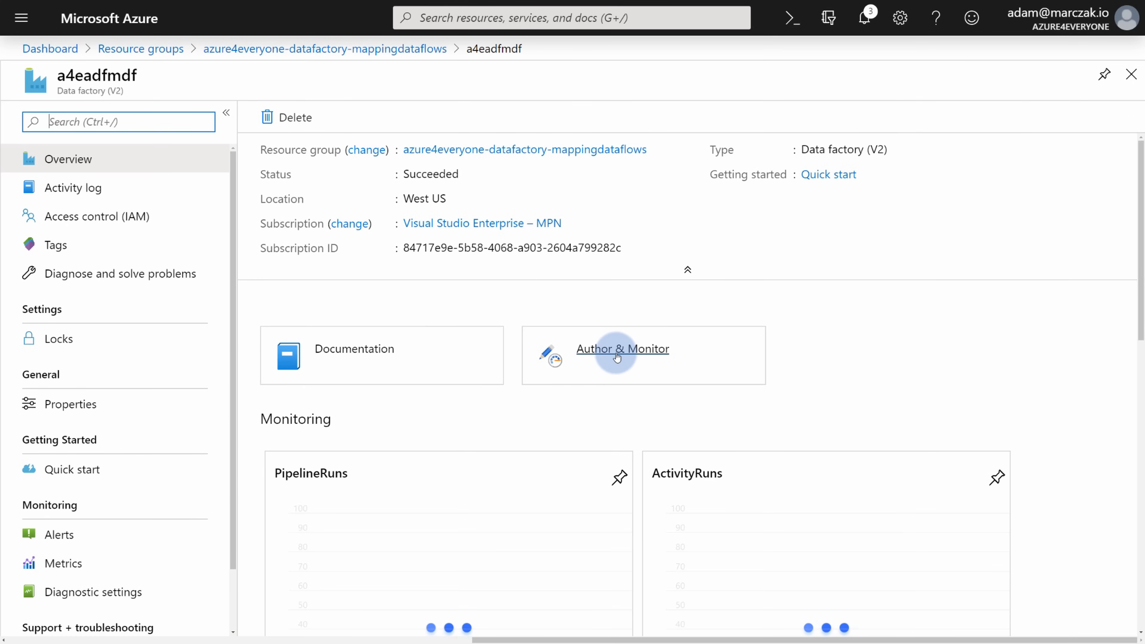
left_click(617, 357)
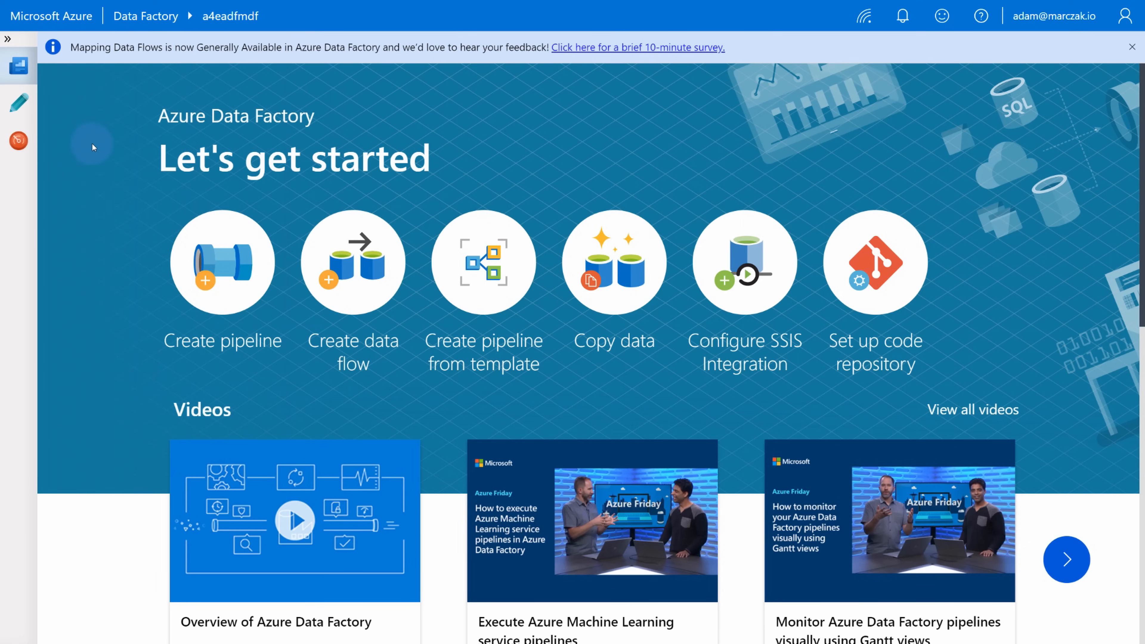
Step: Start a new Azure Blob Storage linked service in the data factory's connections and name it Blob
left_click(21, 105)
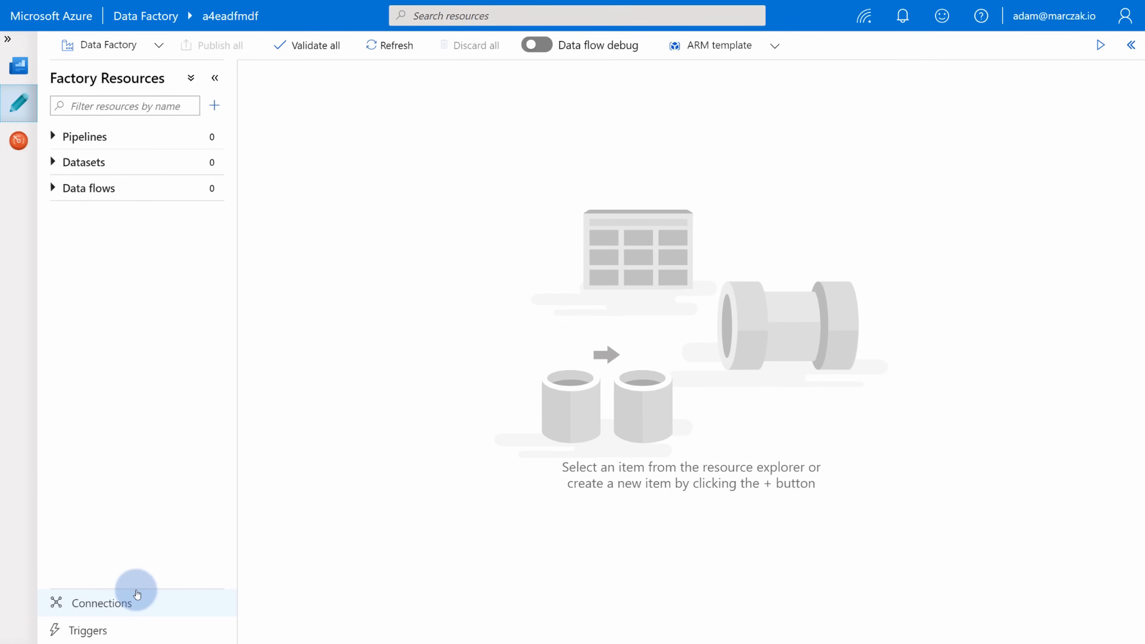
left_click(136, 605)
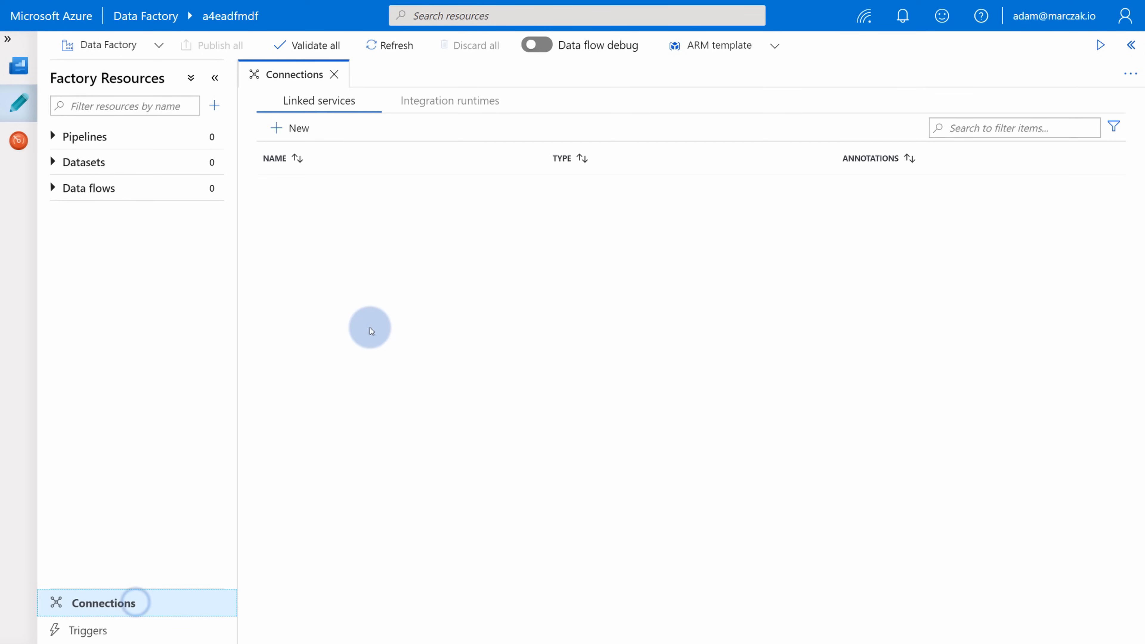
left_click(301, 135)
left_click(879, 373)
left_click(720, 624)
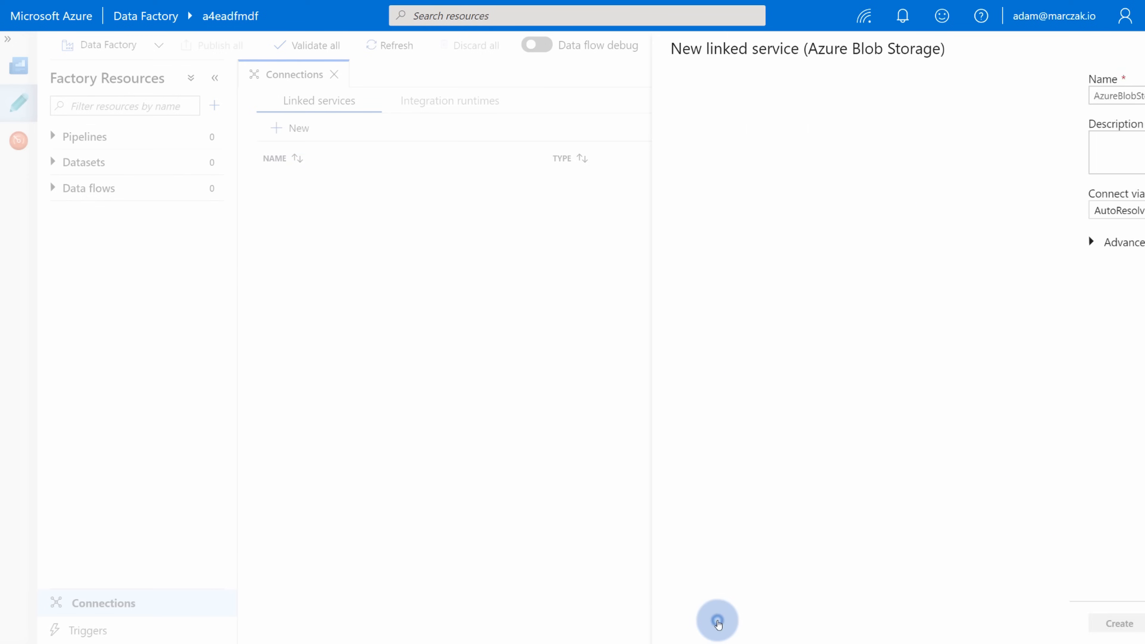
left_click_drag(782, 97, 655, 104)
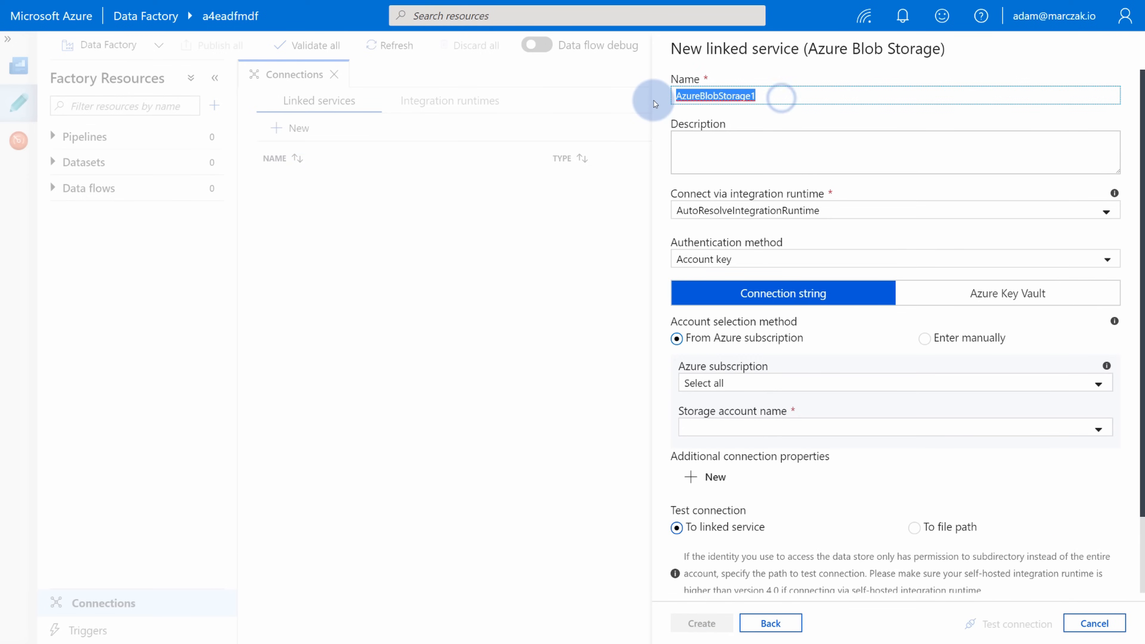
type("Blob")
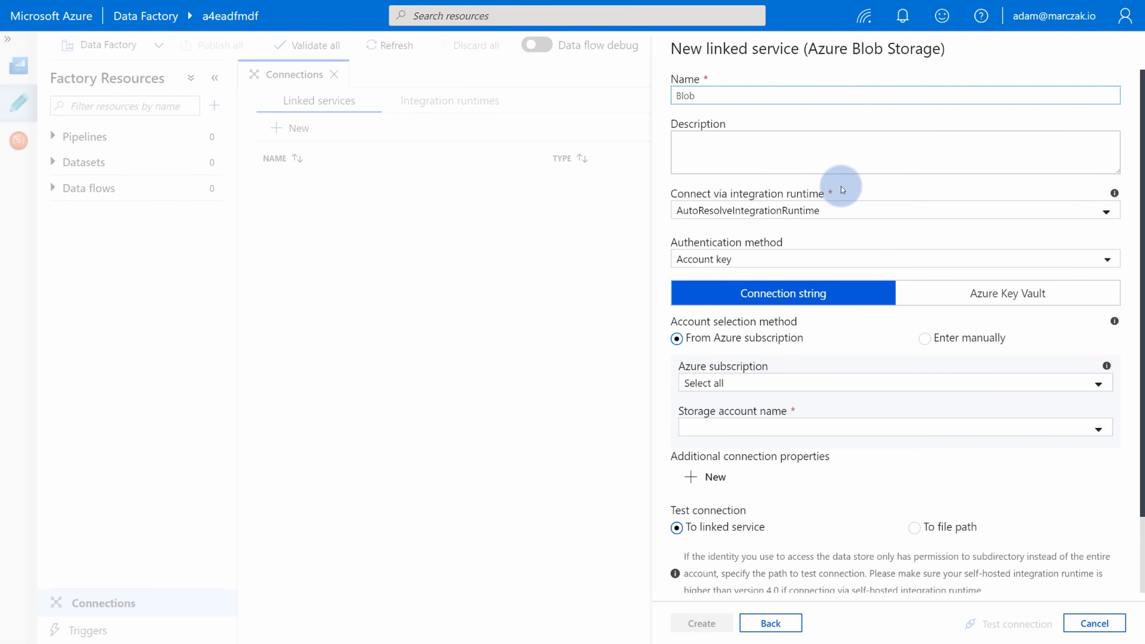
Step: Point the linked service to the Visual Studio Enterprise – MPN subscription and the a4eadfmdf storage account, keeping AutoResolveIntegrationRuntime and account key authentication
left_click(825, 210)
left_click(794, 260)
left_click(795, 261)
left_click(793, 260)
left_click(812, 378)
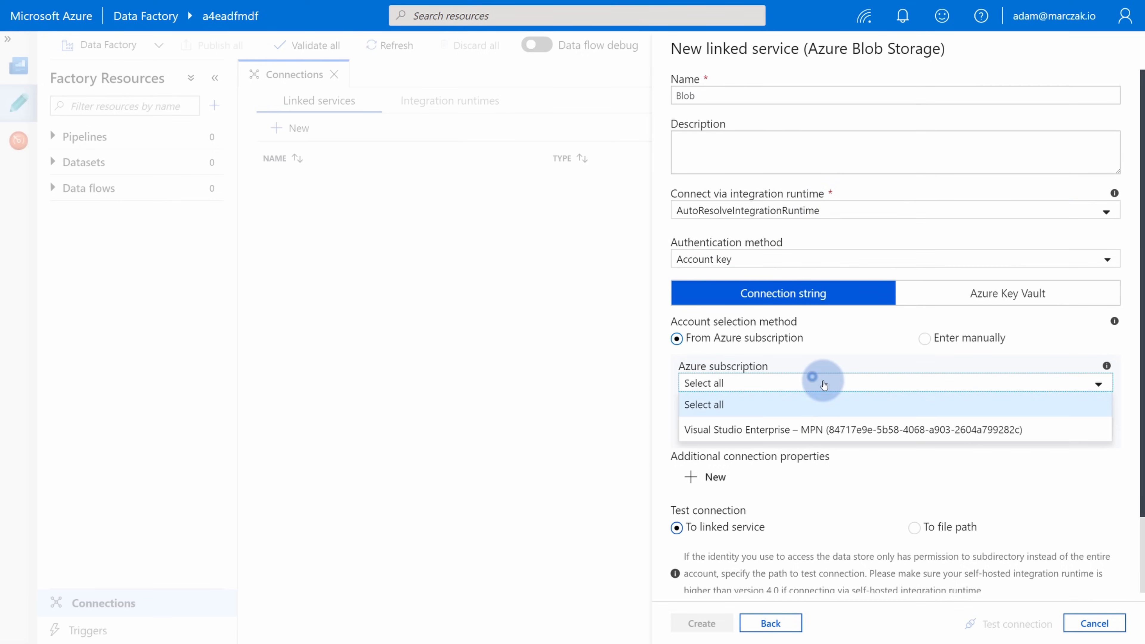
left_click(808, 429)
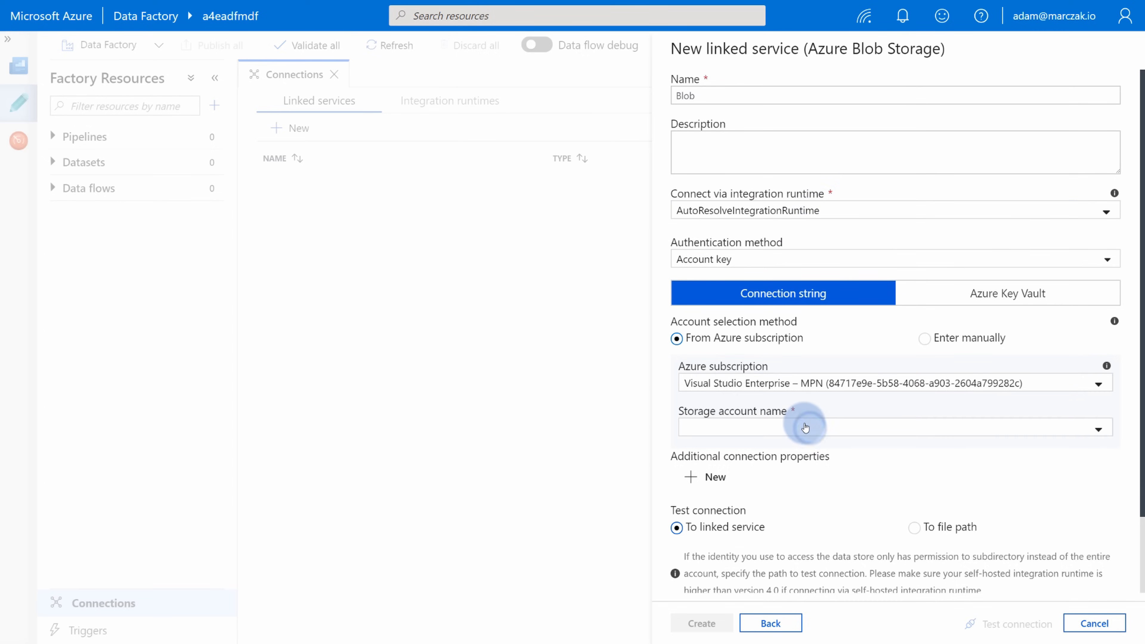
left_click(806, 428)
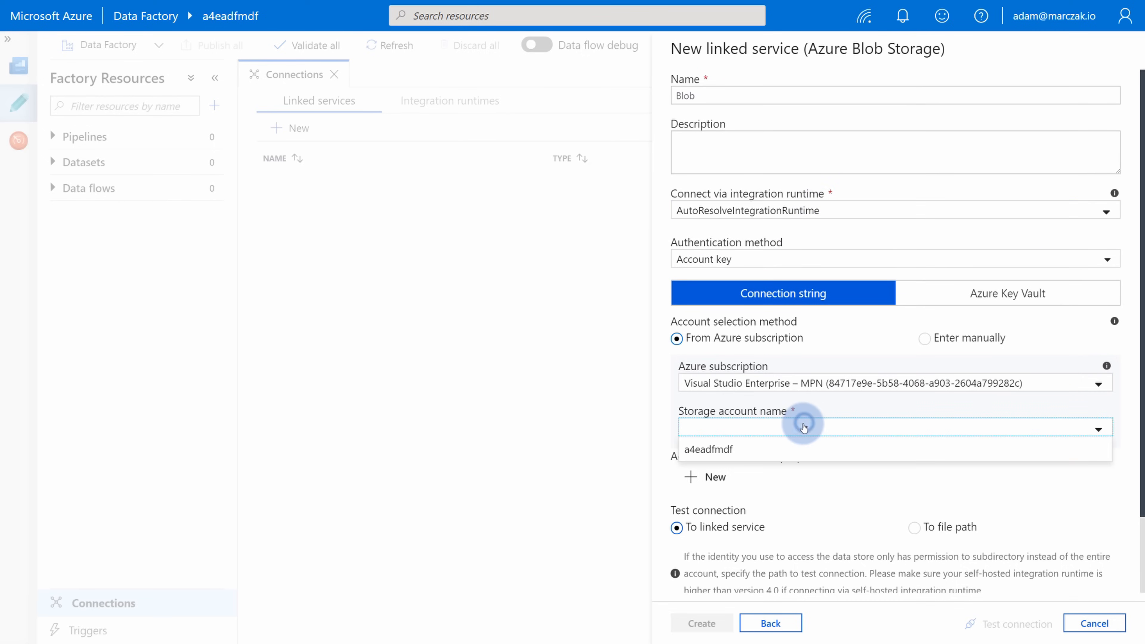
left_click(731, 456)
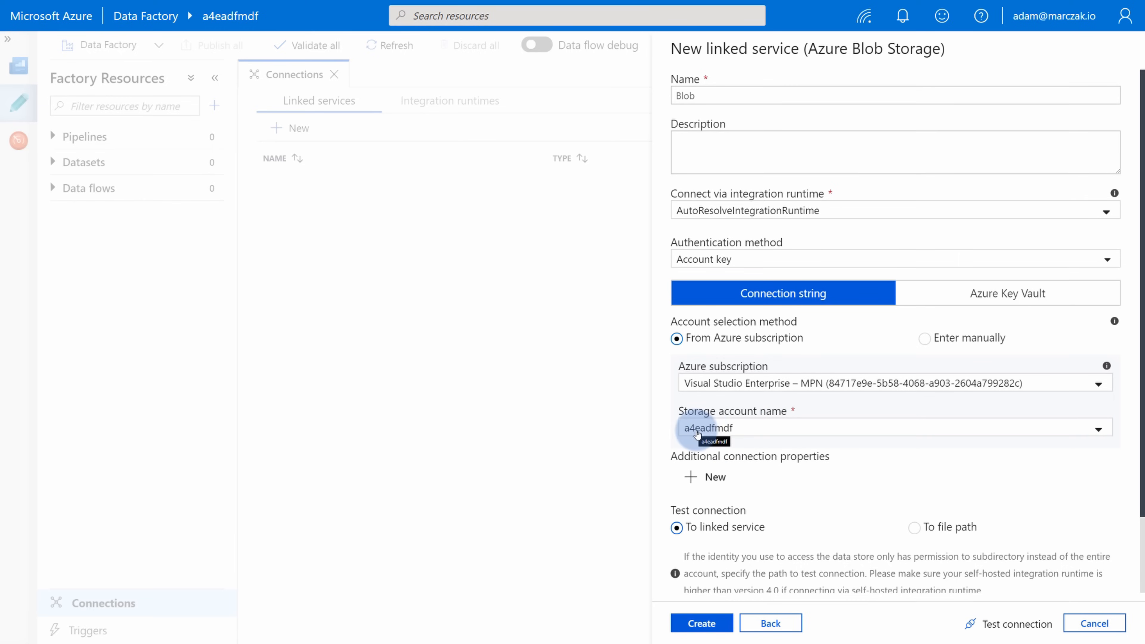
Step: Test the connection of the Blob linked service, create it and dismiss the save notification
scroll(775, 488, "down", 2)
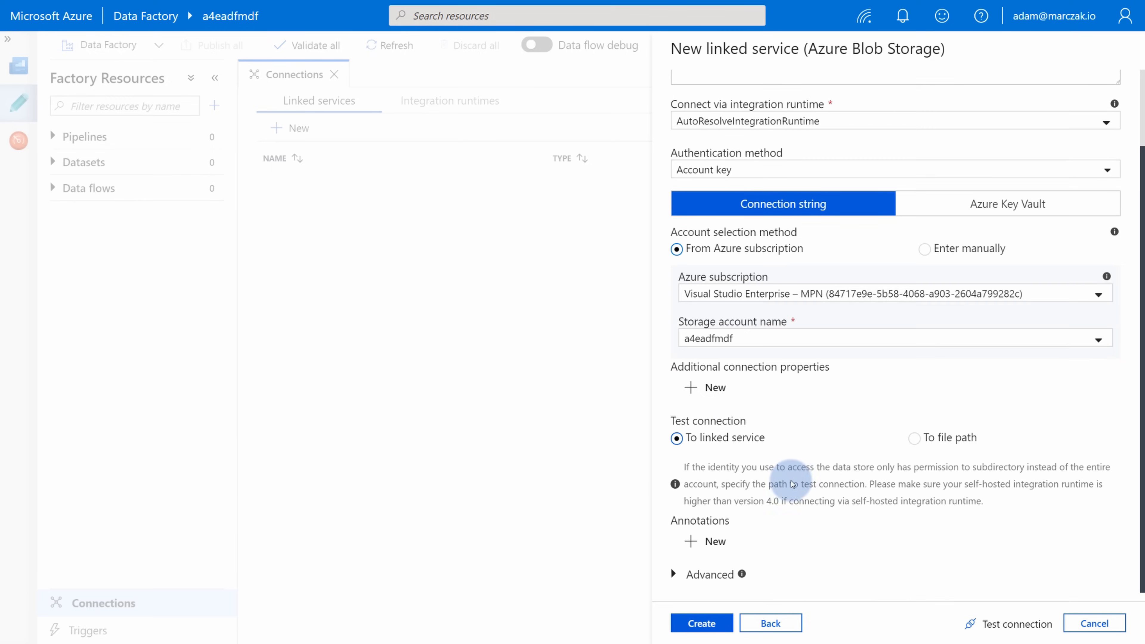
left_click(997, 623)
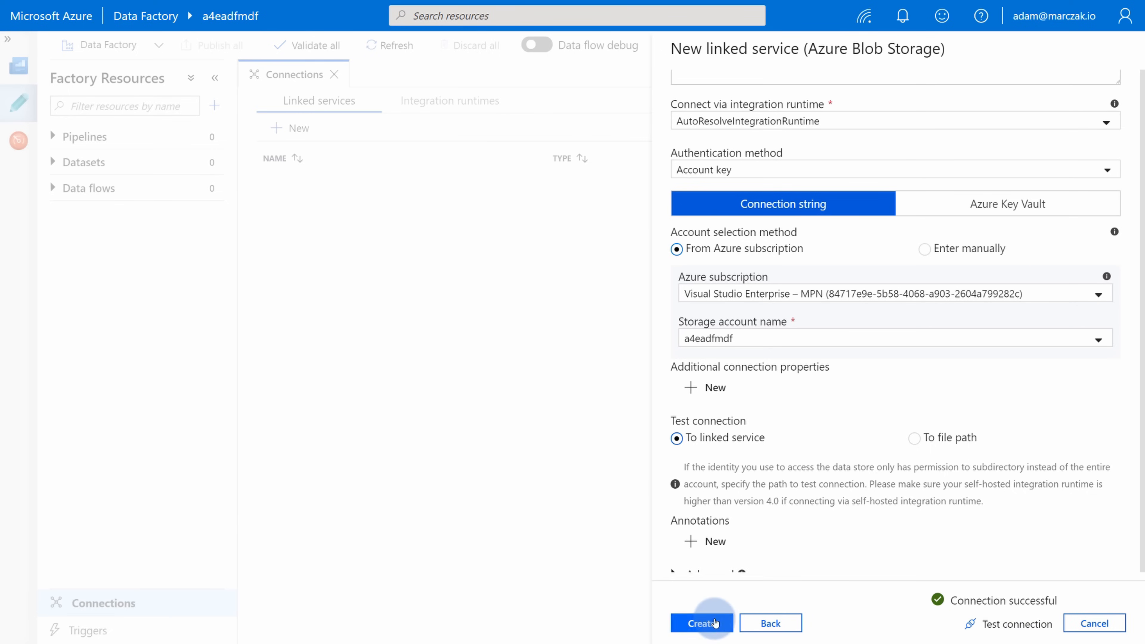
left_click(715, 623)
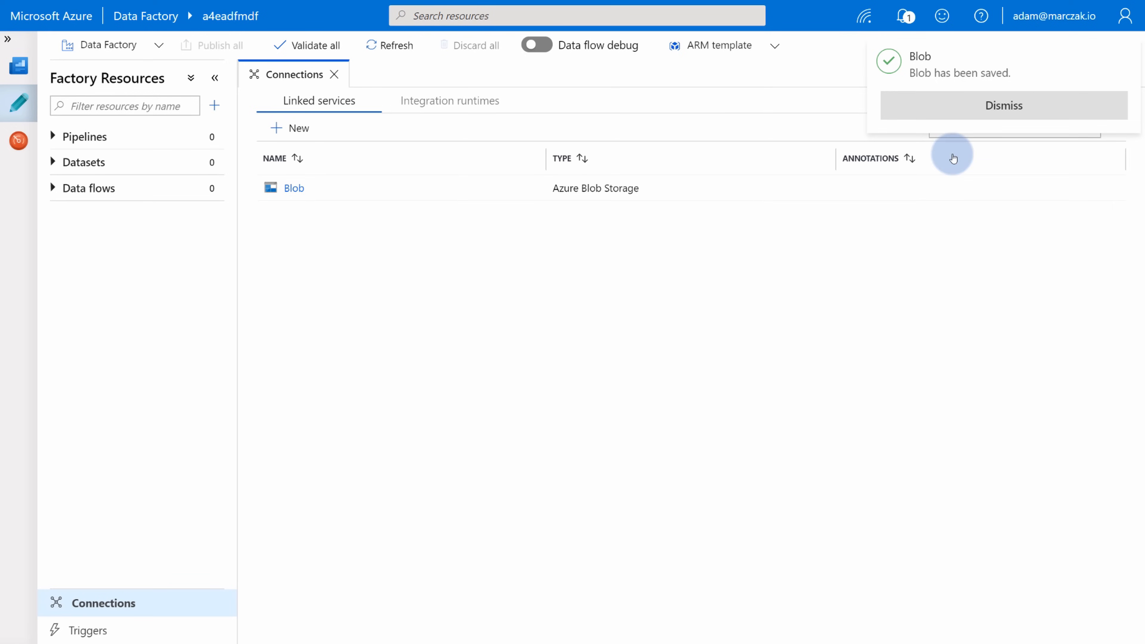
left_click(992, 106)
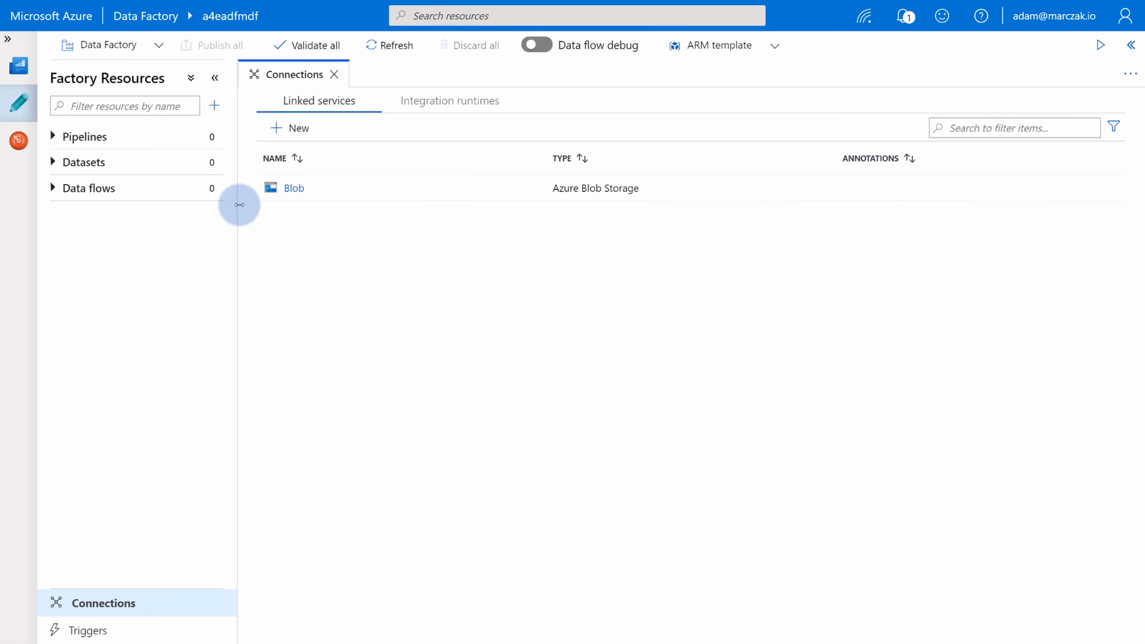
Step: Start a new dataset on Azure Blob Storage with the DelimitedText format
left_click(212, 163)
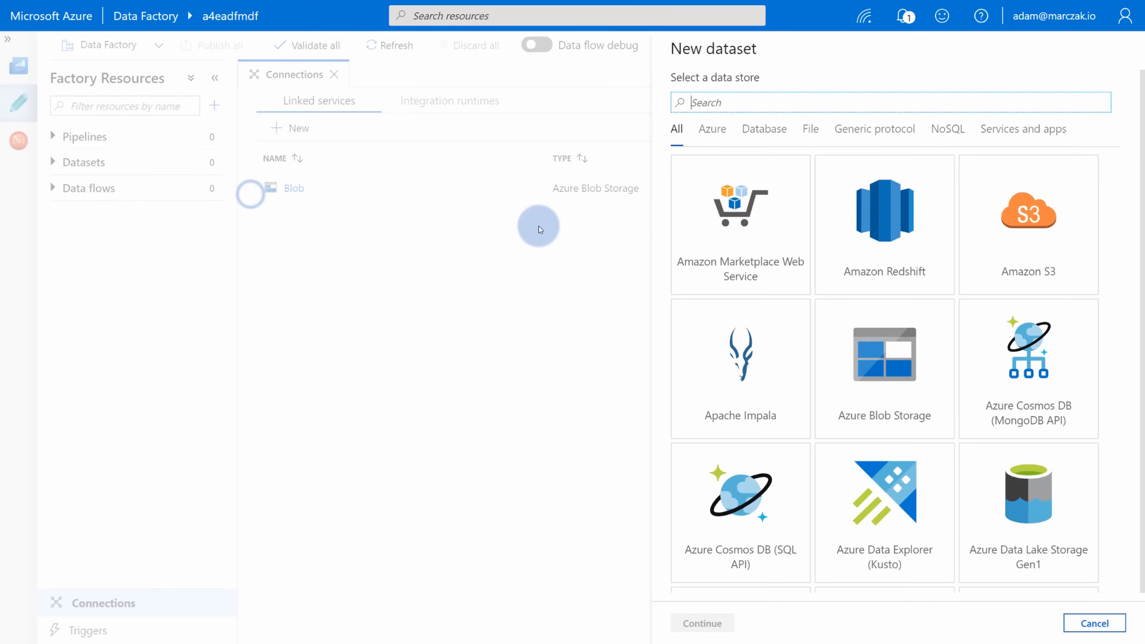
left_click(894, 353)
left_click(721, 621)
left_click(904, 187)
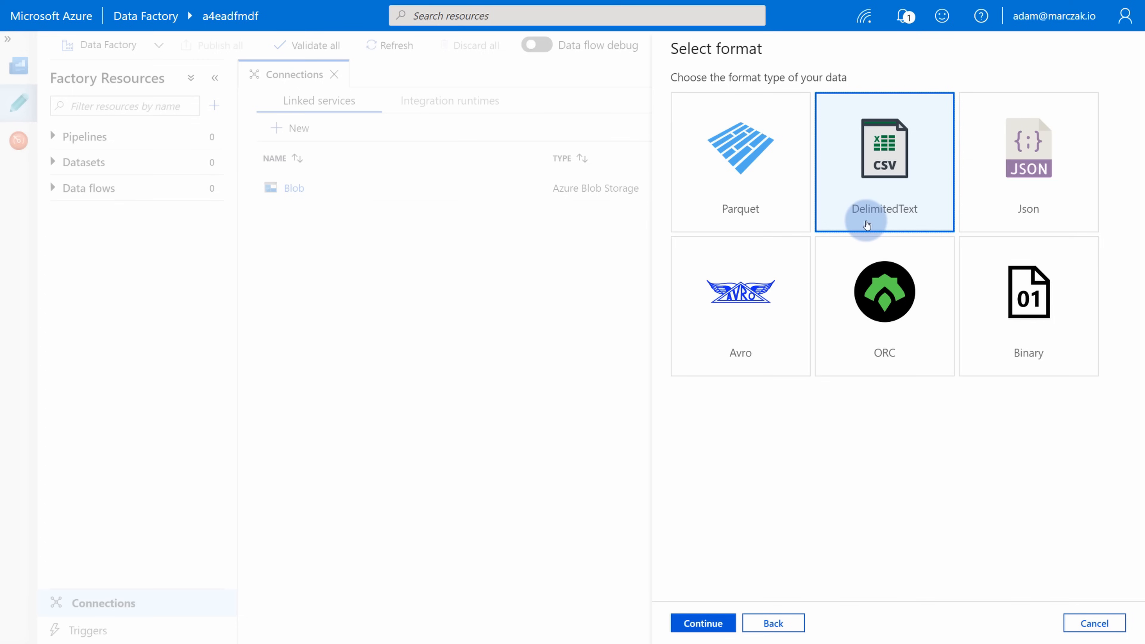
left_click(712, 623)
Step: Name the dataset MoviesCSV and assign it the Blob linked service
left_click(812, 99)
double_click(678, 96)
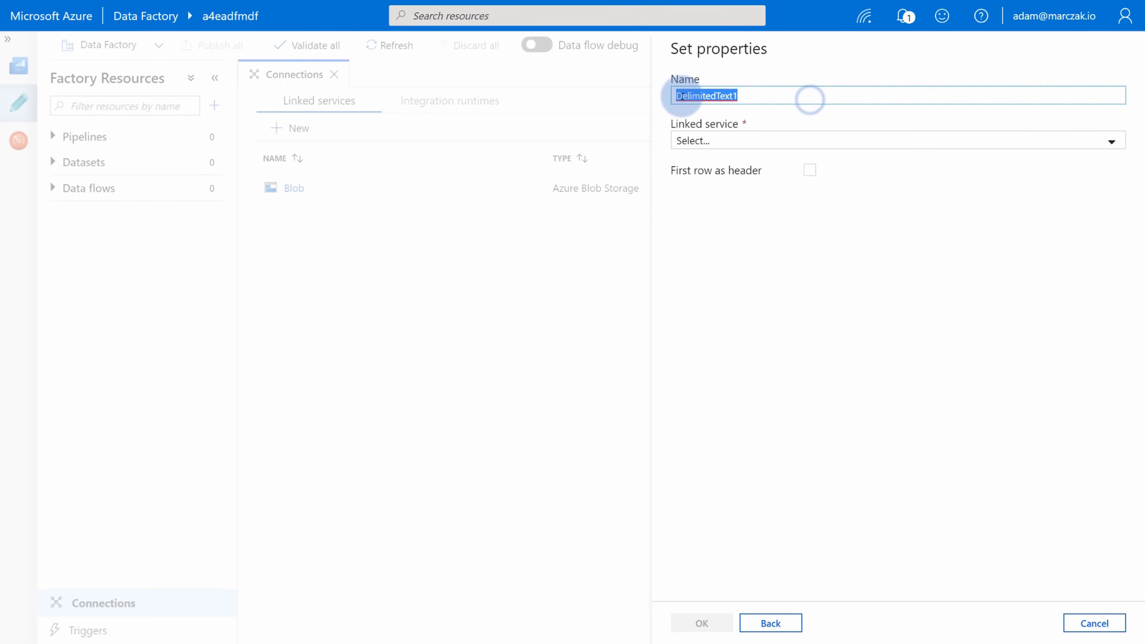
type("MoviesCSV")
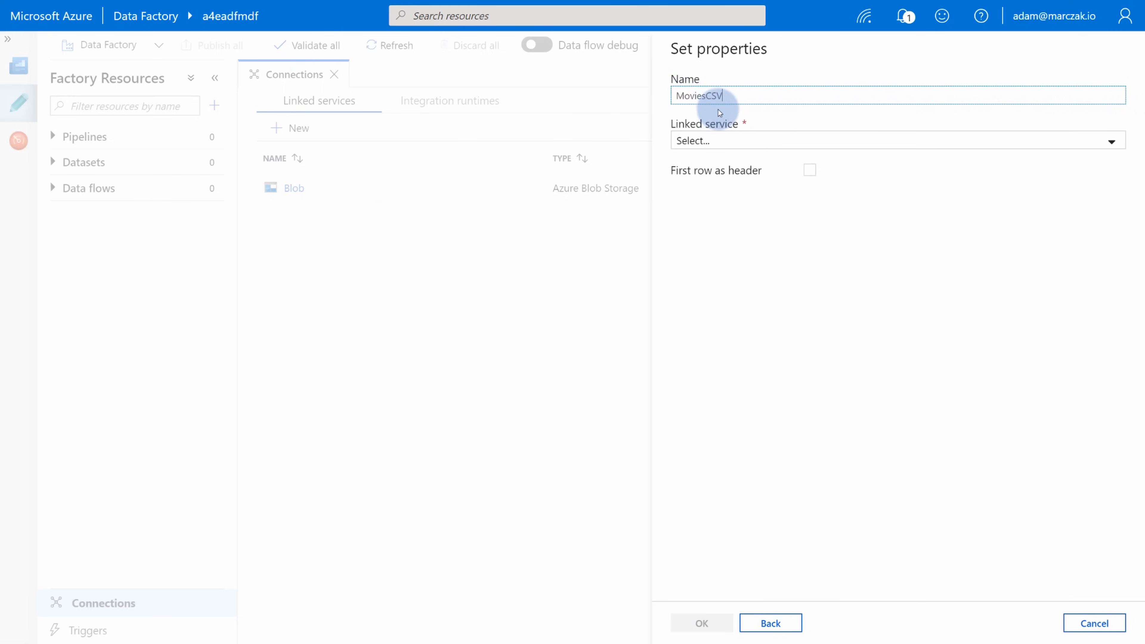
left_click(766, 136)
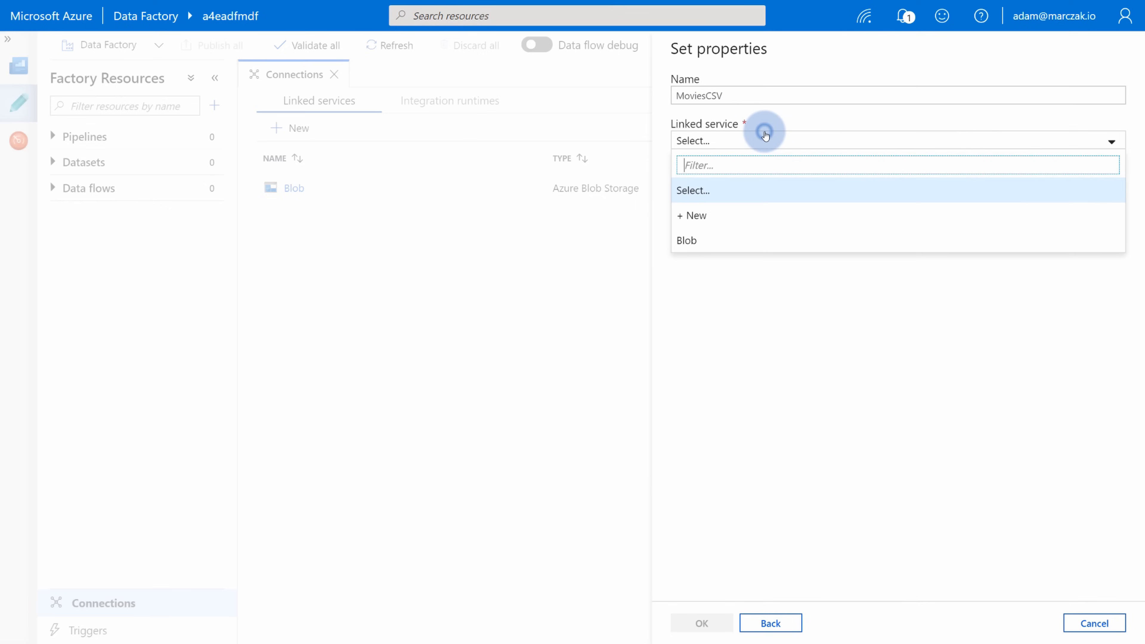
left_click(722, 240)
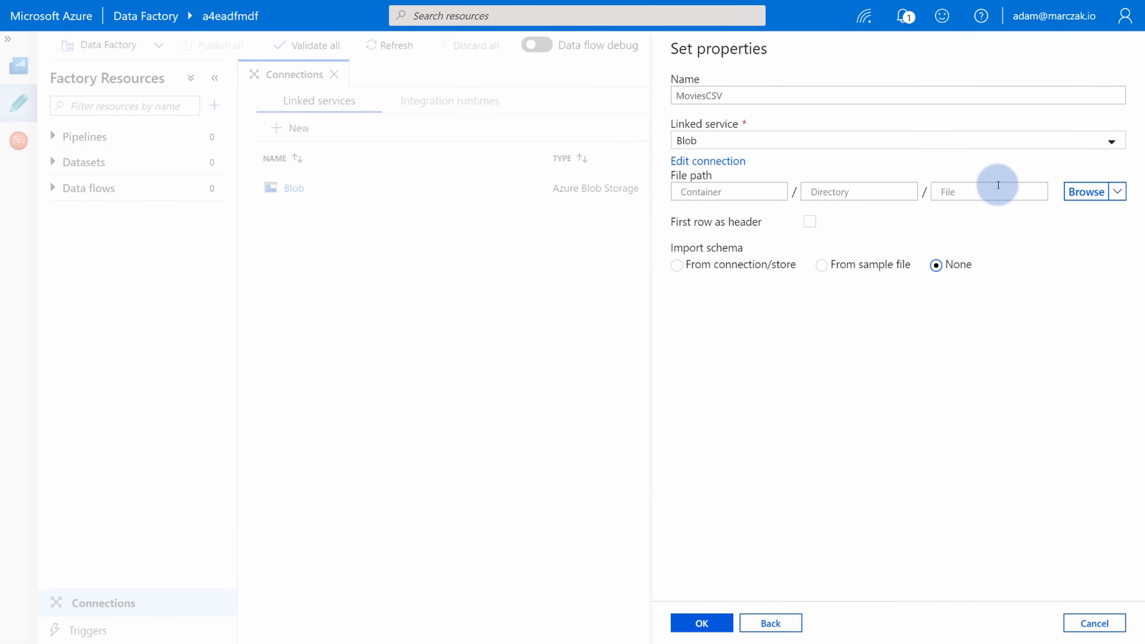
Step: Set the dataset's file path to movies.csv in the input container, with first row as header and schema import from connection/store, and create it
left_click(1091, 191)
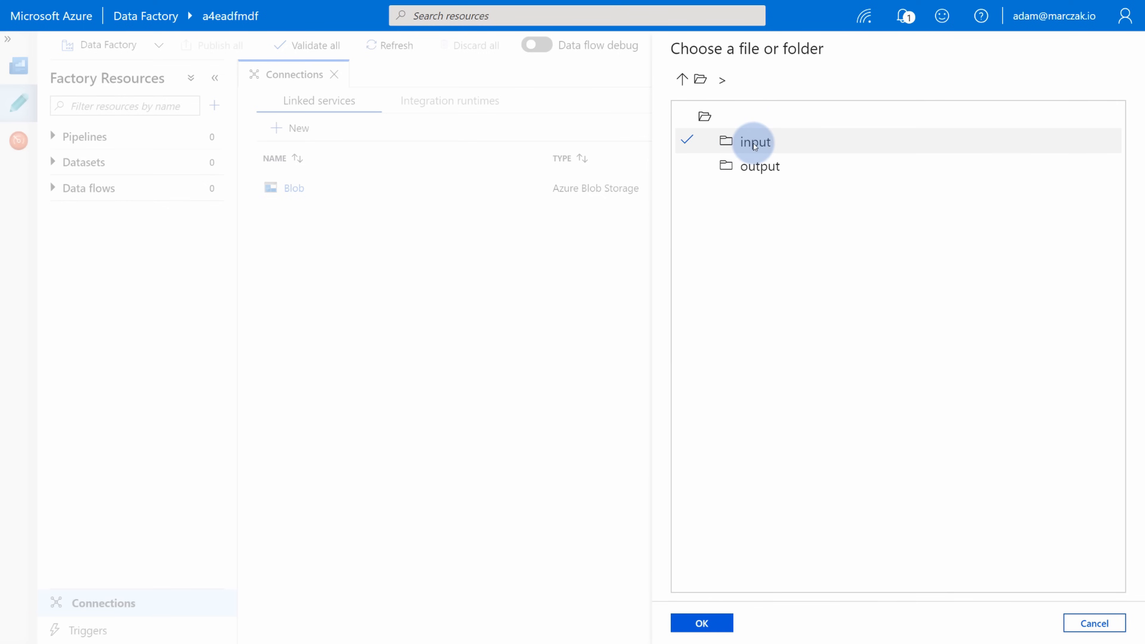
double_click(749, 142)
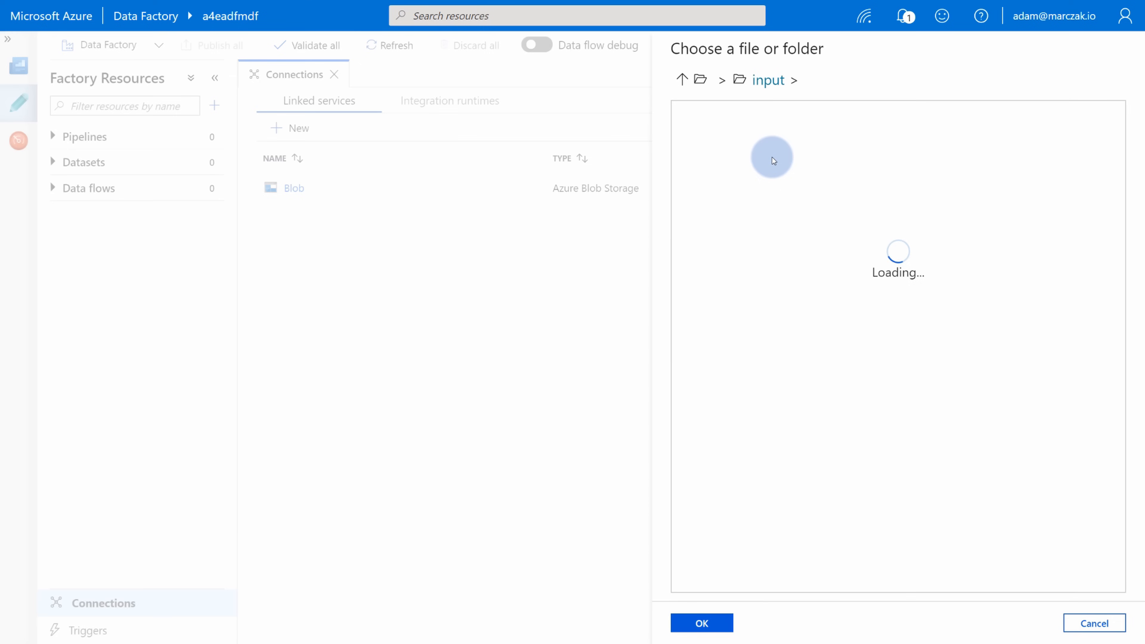
left_click(773, 143)
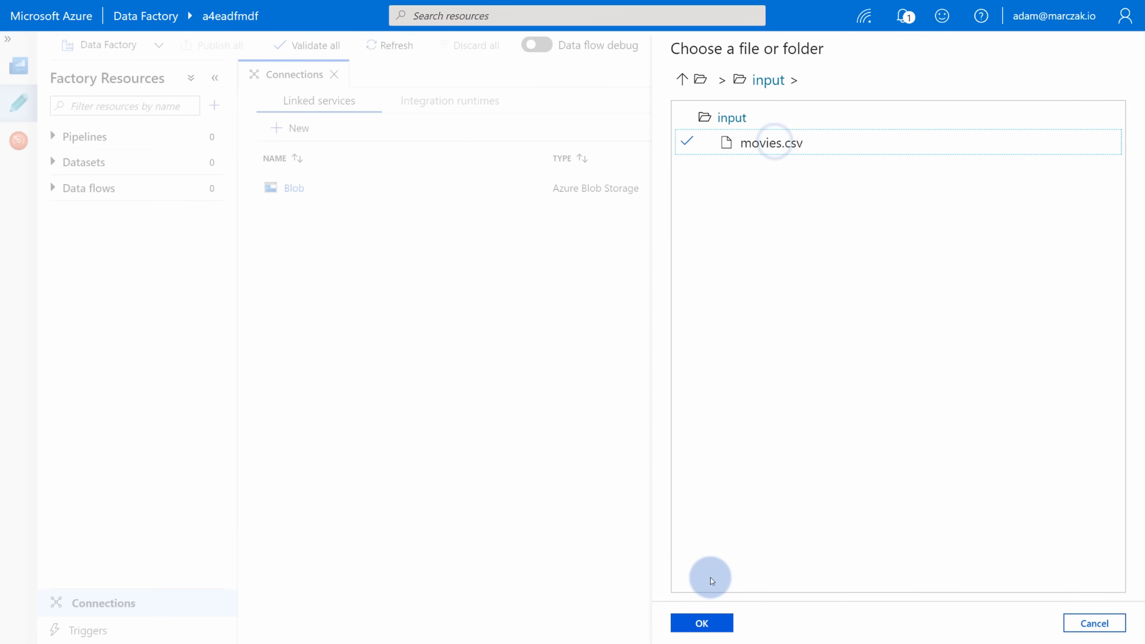
left_click(701, 623)
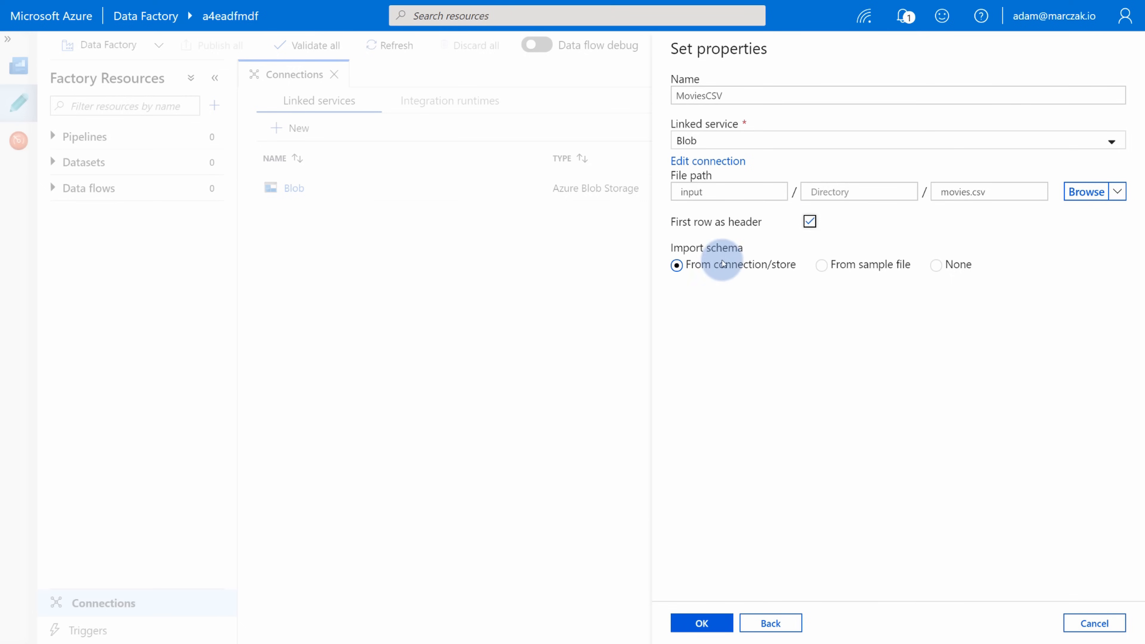
left_click(710, 627)
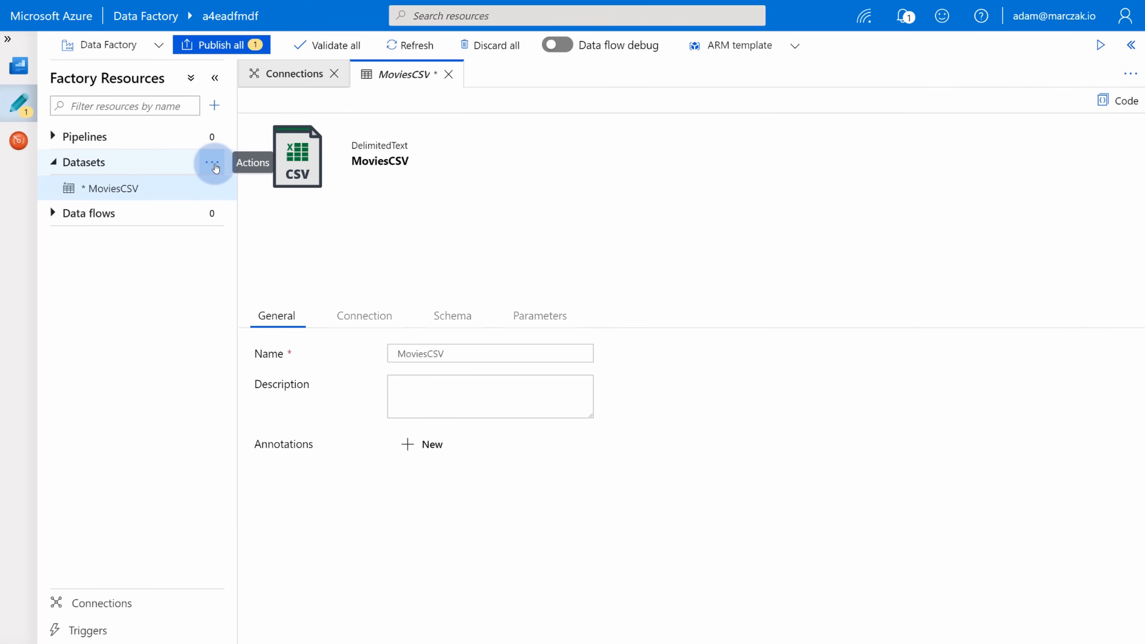
Step: Start a second dataset on Azure Blob Storage, again in DelimitedText format
left_click(213, 165)
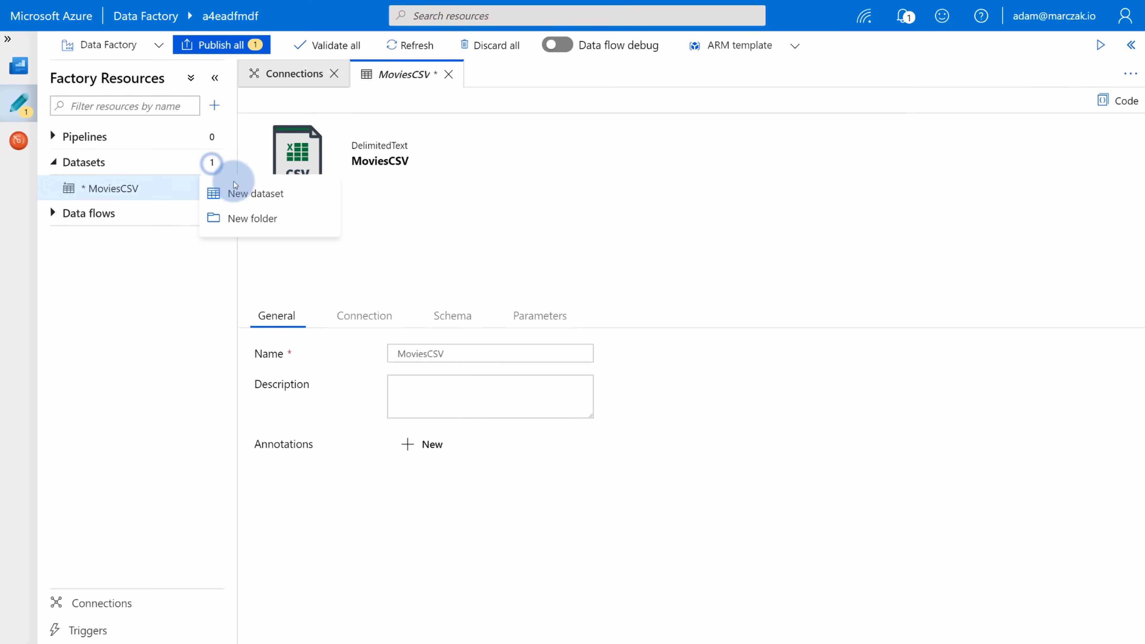
left_click(247, 191)
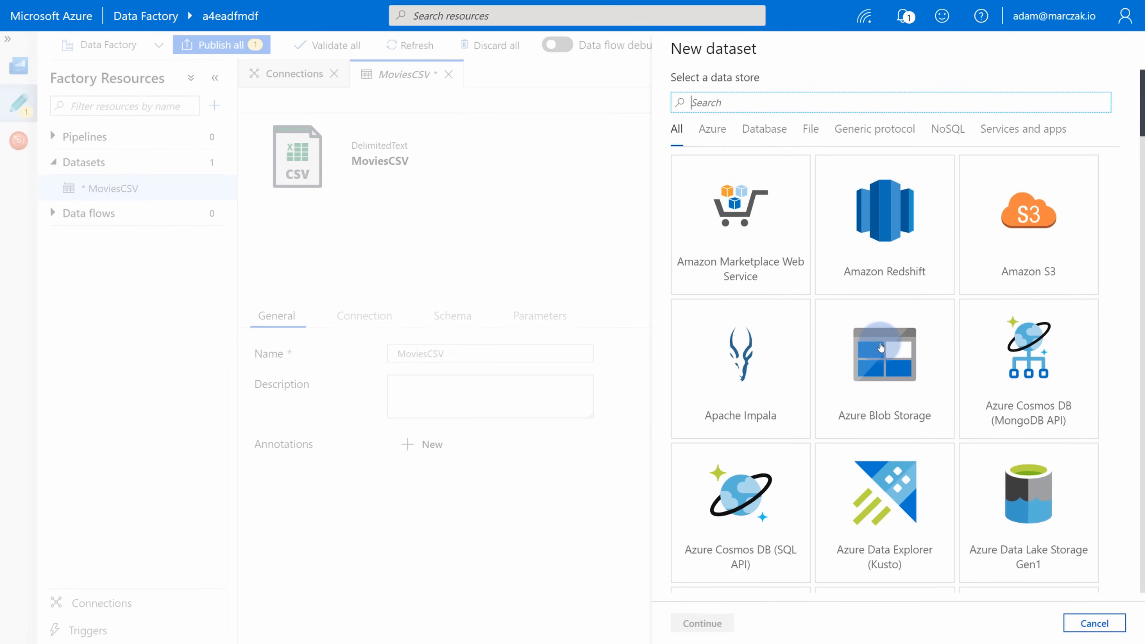
left_click(880, 362)
left_click(702, 624)
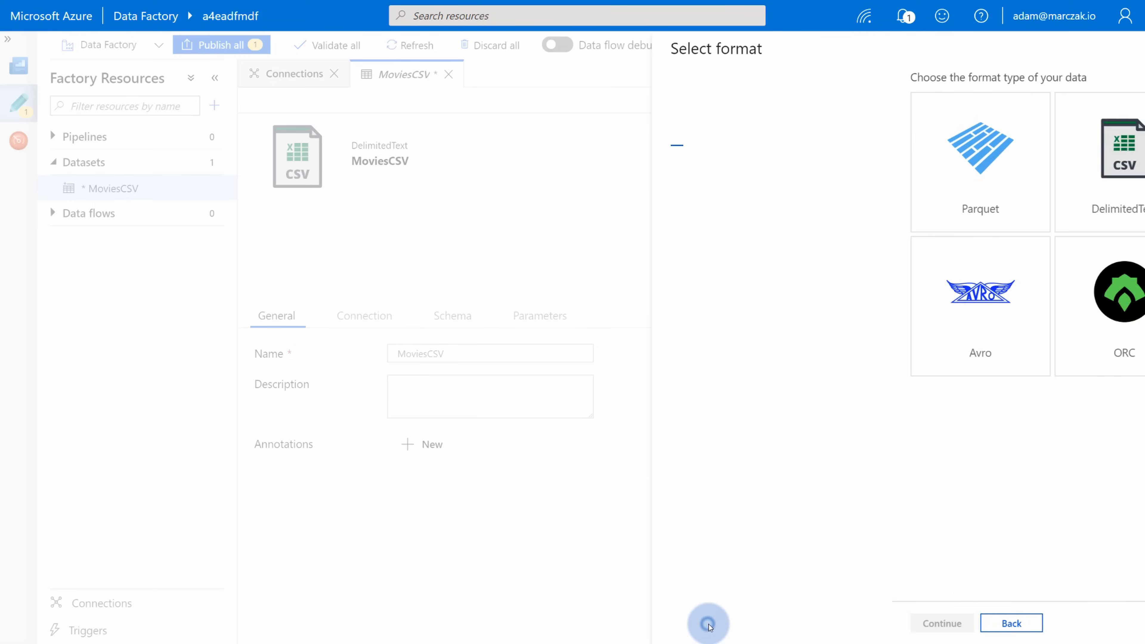
left_click(873, 188)
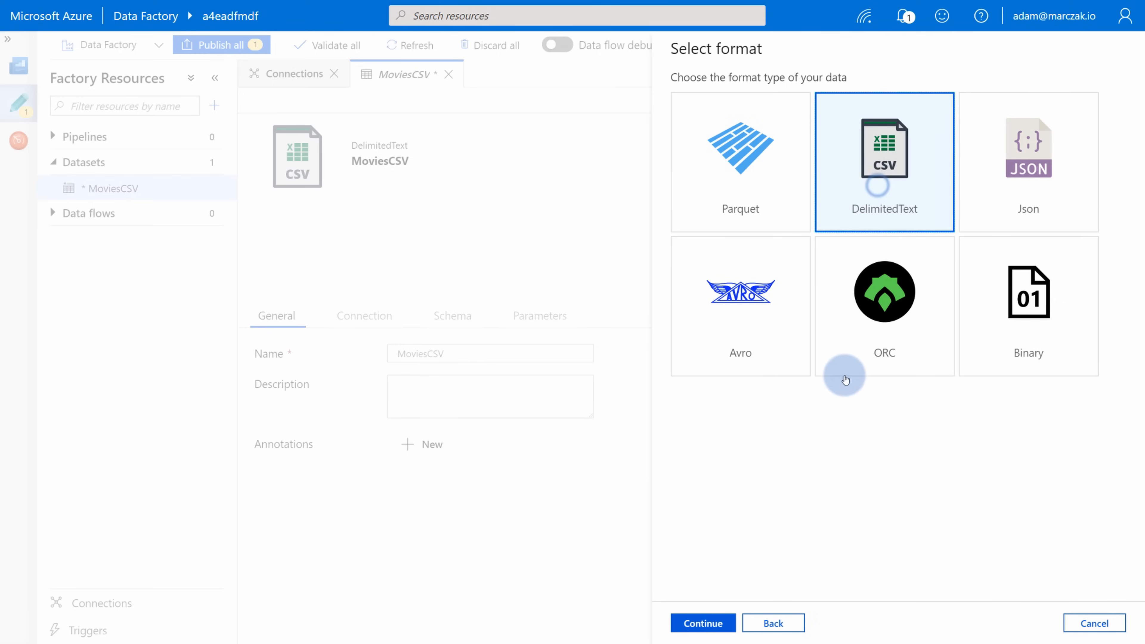
left_click(704, 623)
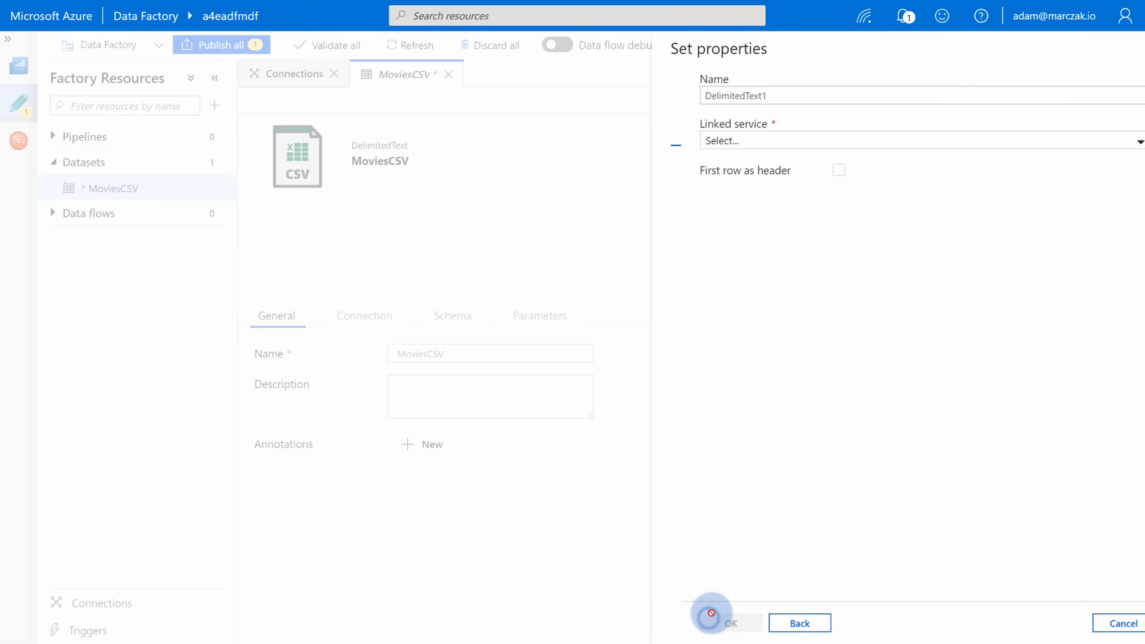
Step: Name the second dataset OutputCSV and assign it the Blob linked service
left_click_drag(791, 95, 670, 97)
type("o")
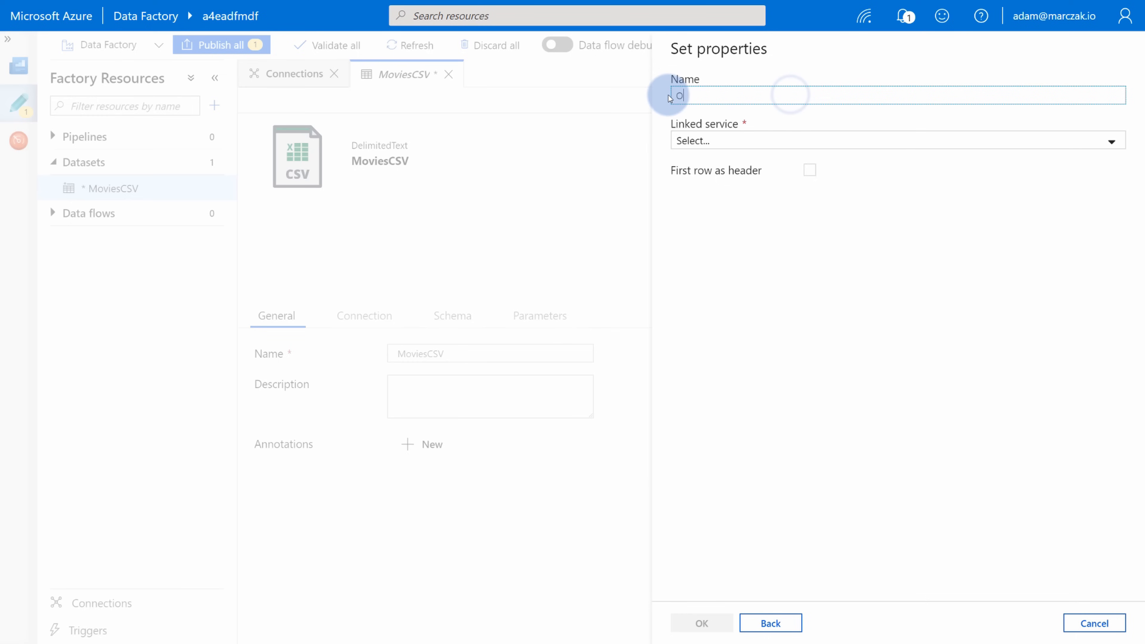
type("utputBlobCSV")
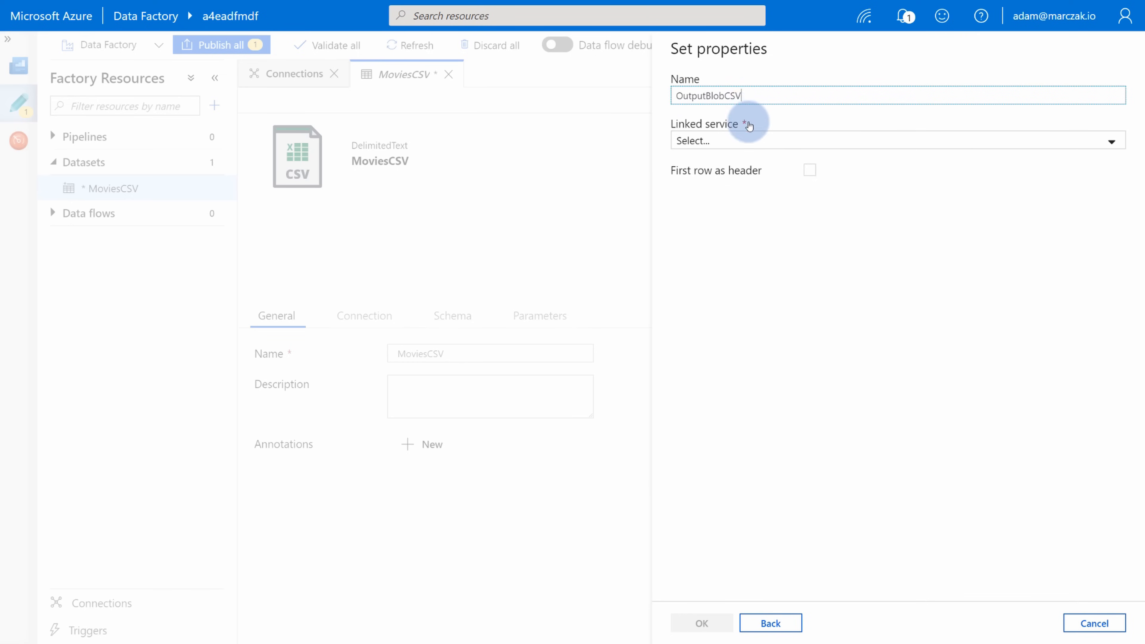
left_click_drag(727, 96, 707, 96)
key("BackSpace")
left_click(730, 141)
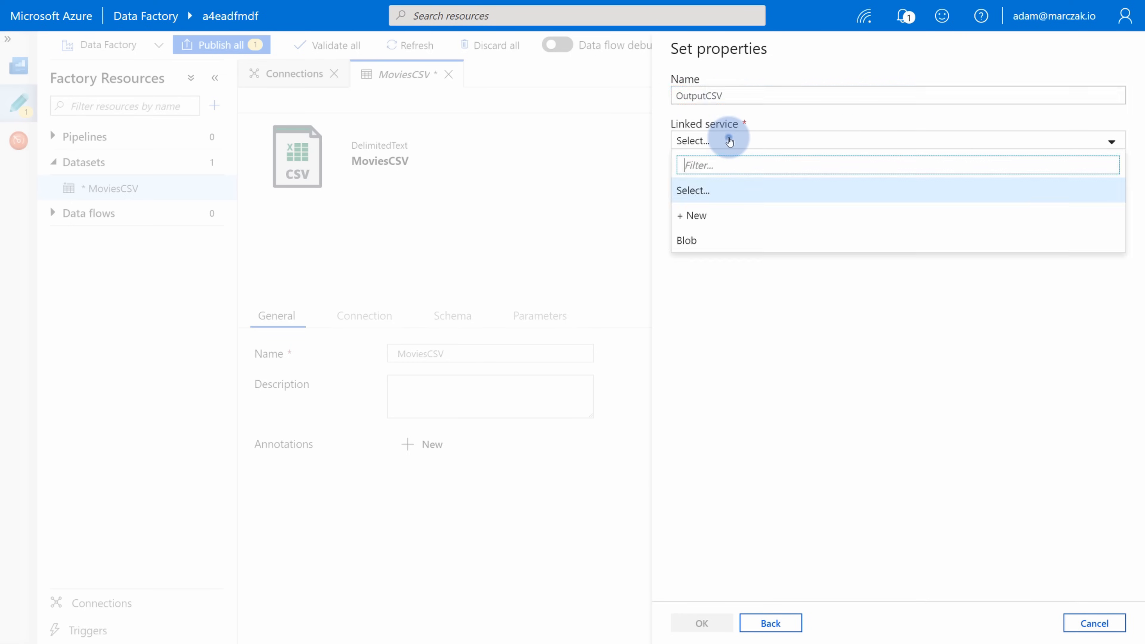
left_click(718, 238)
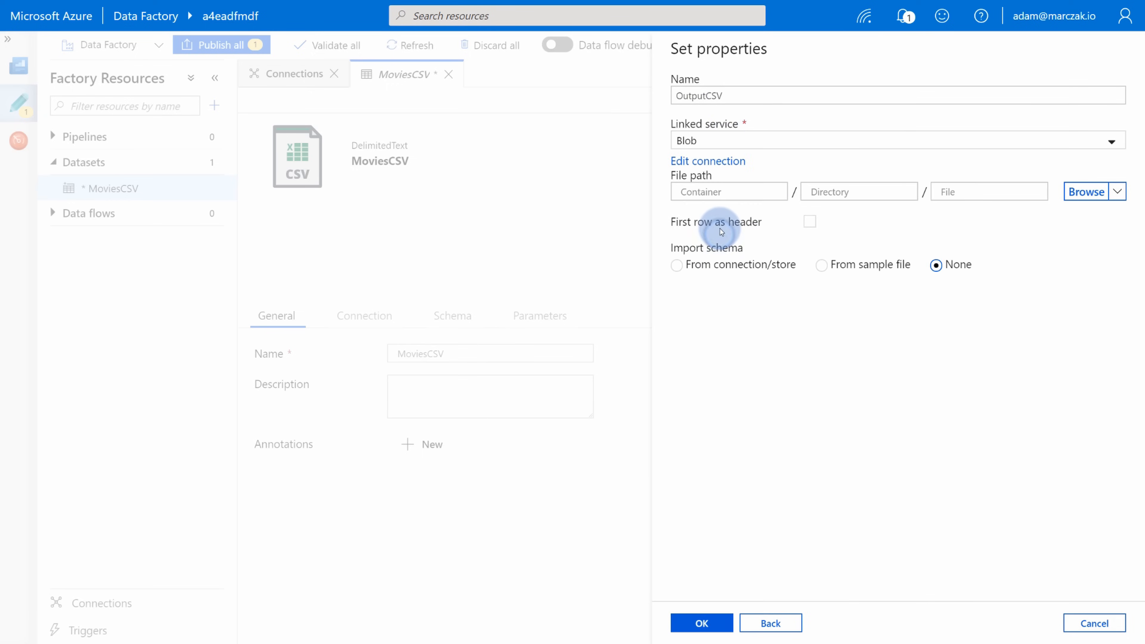
Step: Enable first row as header, set the file path to the output container, set schema import to None, and create the OutputCSV dataset
left_click(809, 222)
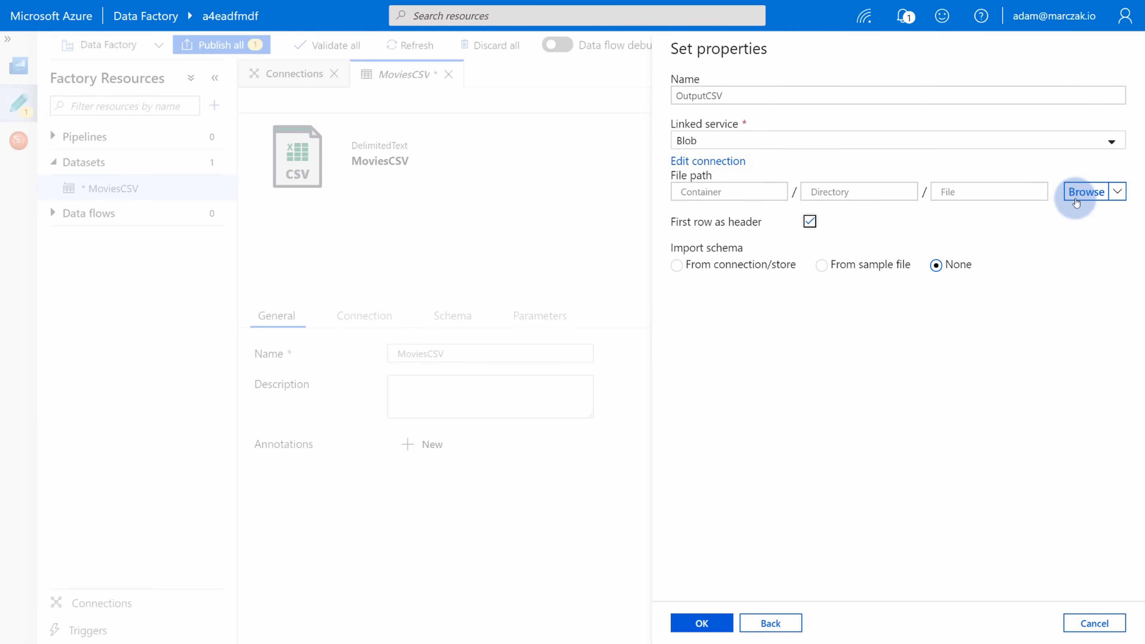
left_click(1088, 193)
left_click(772, 165)
left_click(718, 624)
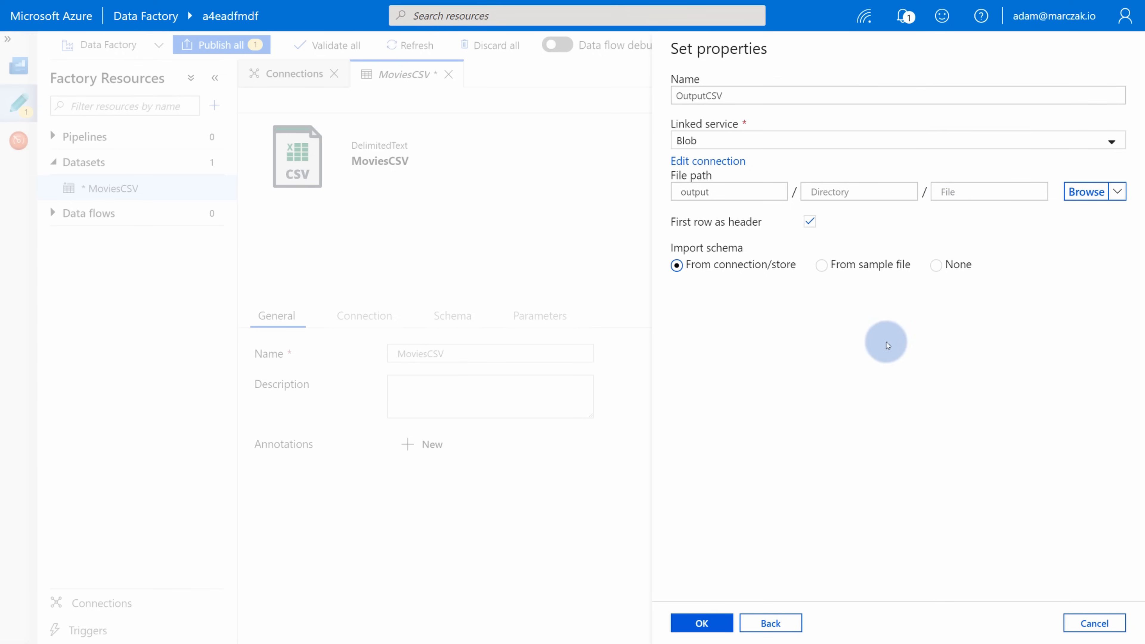
left_click(937, 264)
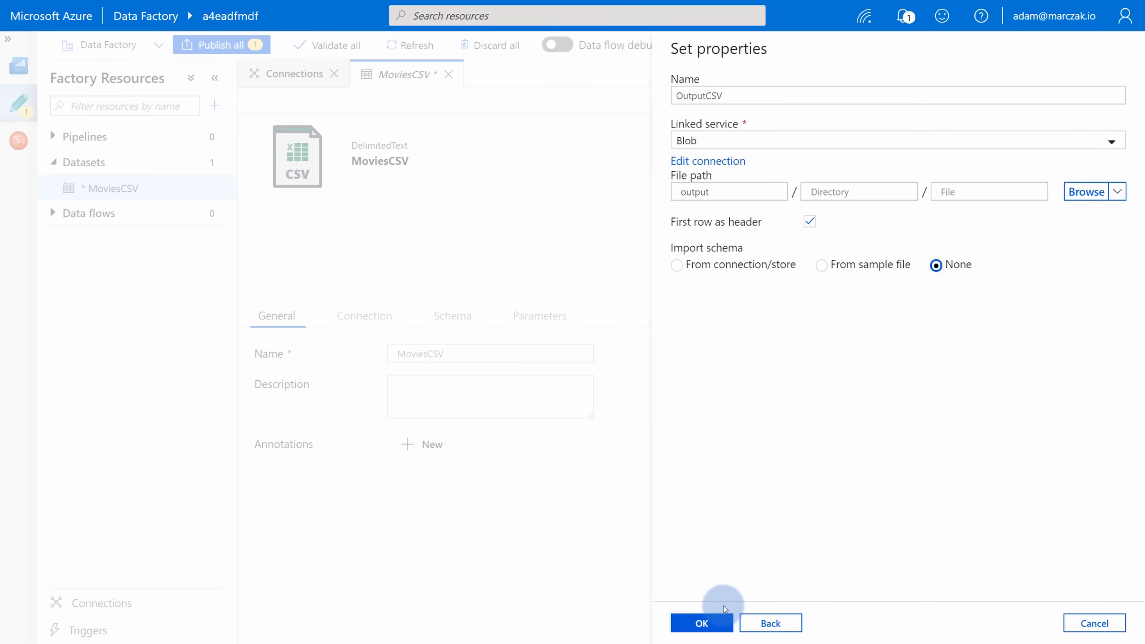
left_click(704, 623)
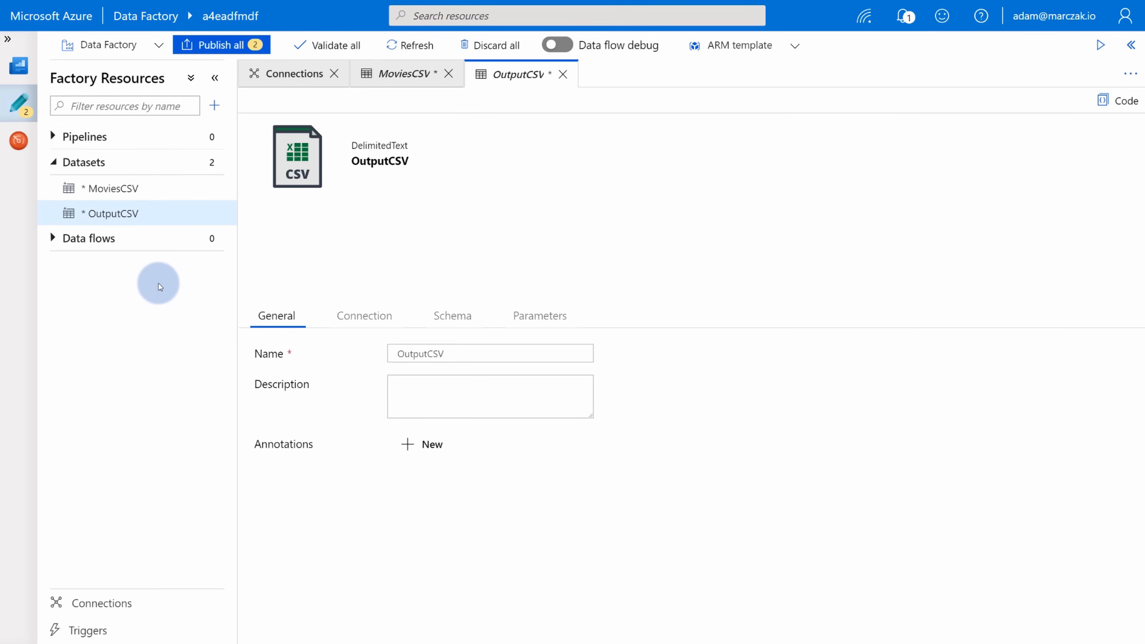
Step: Create a new data flow of the Mapping Data Flow type and dismiss the introductory tip
left_click(179, 213)
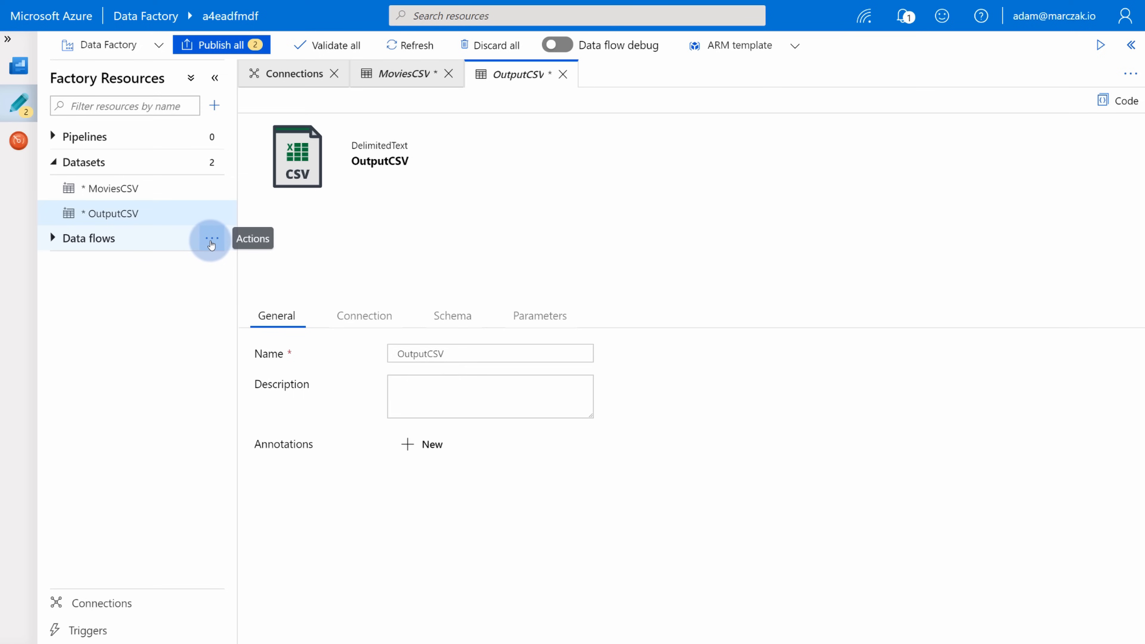
left_click(212, 241)
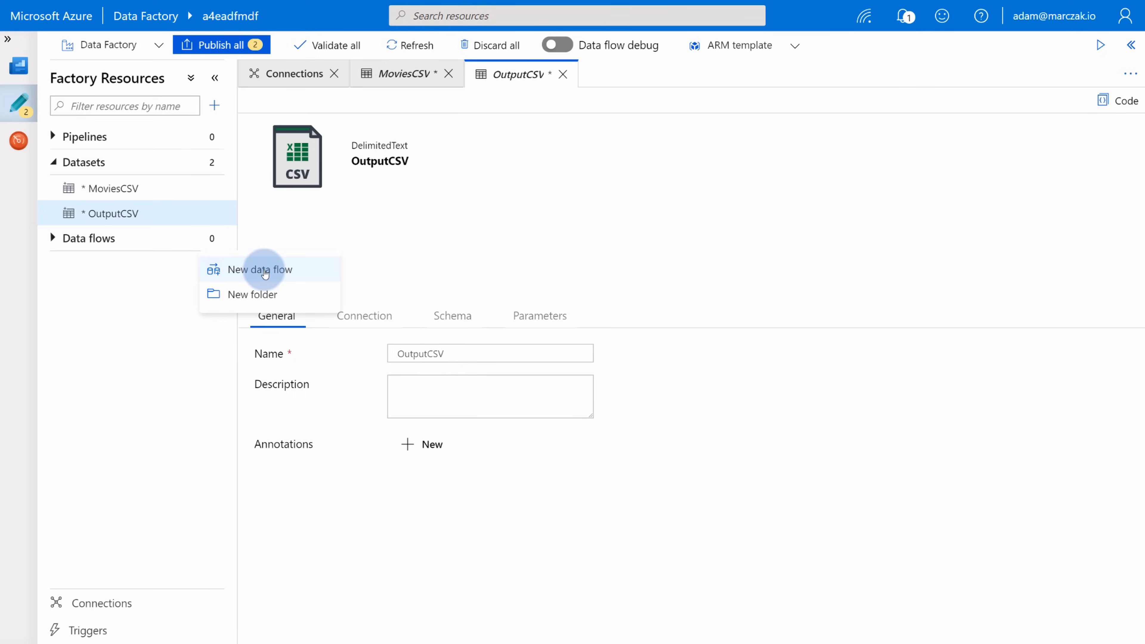
left_click(264, 268)
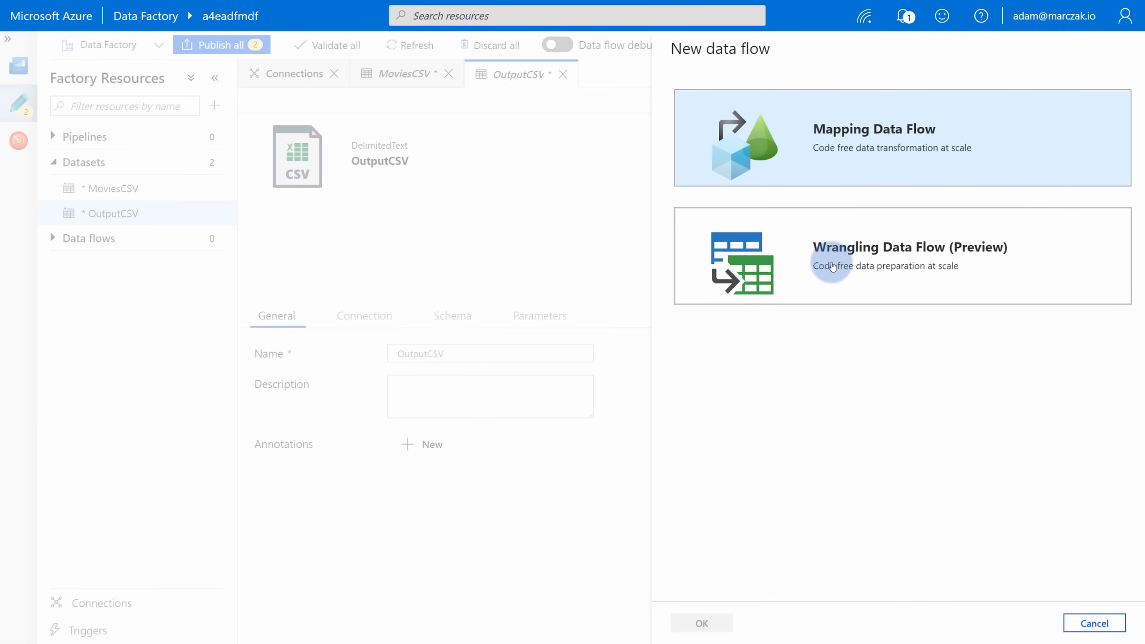
left_click(853, 154)
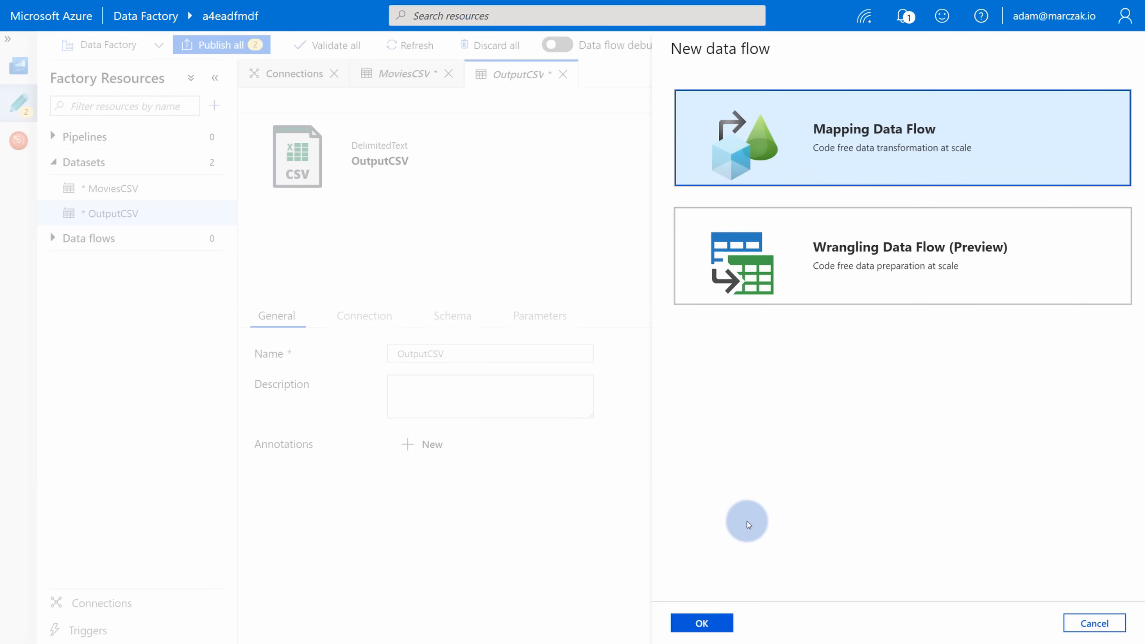
left_click(703, 623)
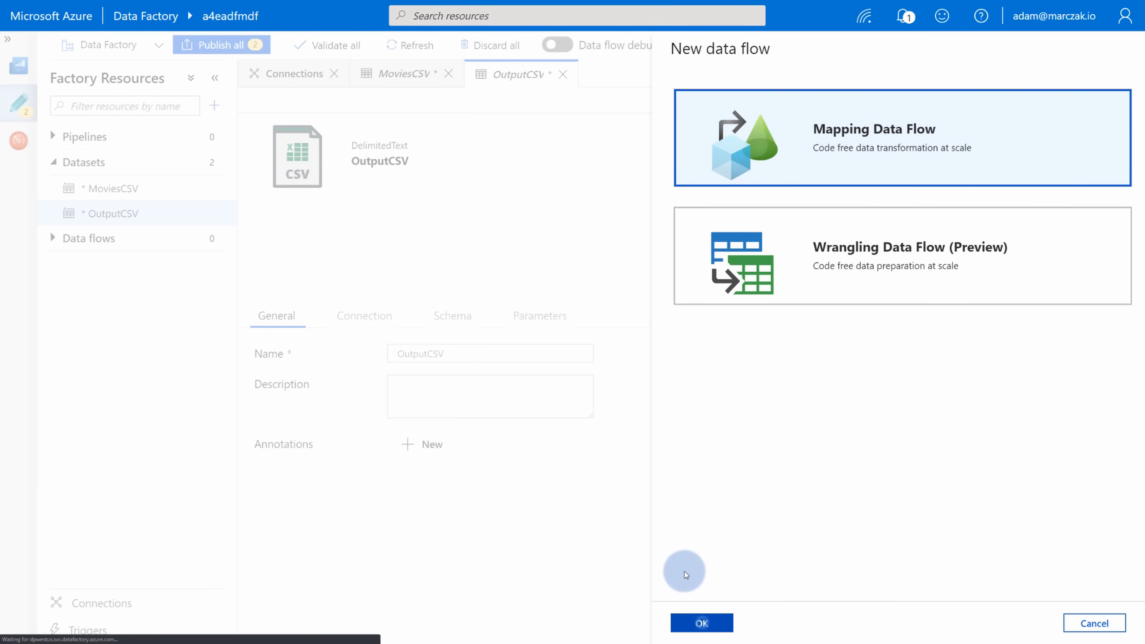
left_click(641, 134)
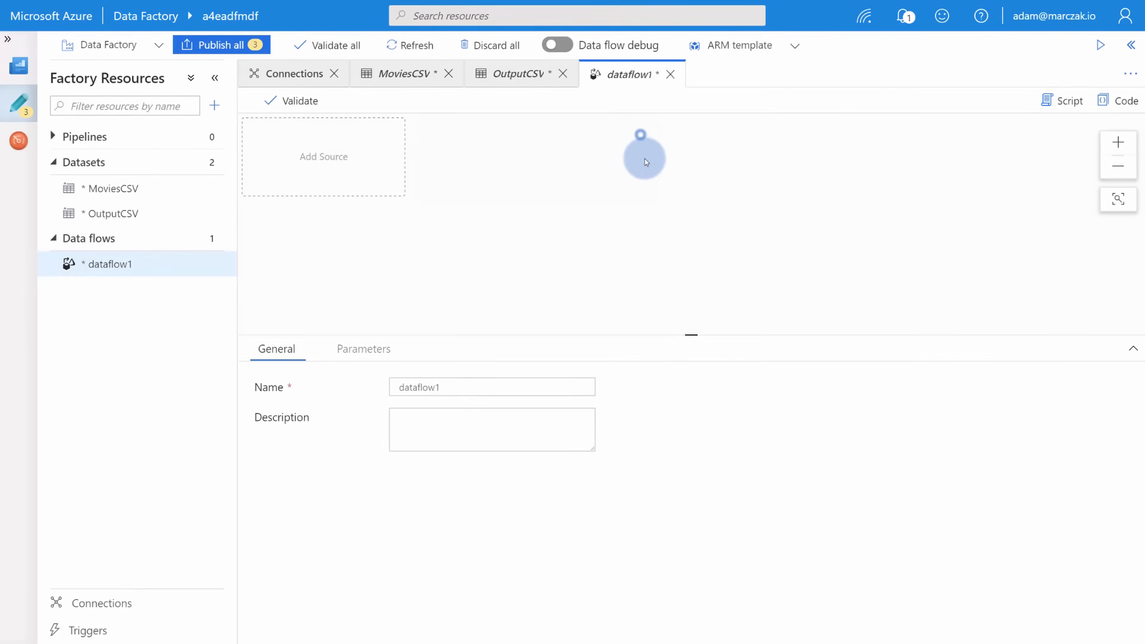
Step: Enlarge the data flow canvas and rename the data flow as MoviesCleanFlow
left_click_drag(686, 333, 689, 421)
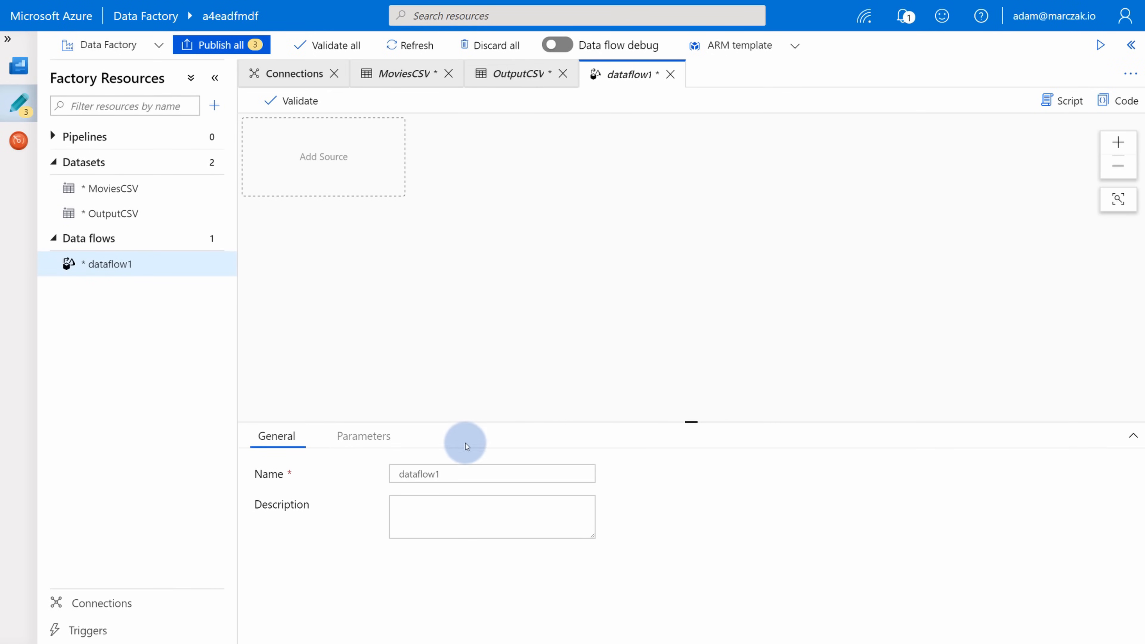
left_click_drag(466, 471, 383, 476)
type("MoviesClea")
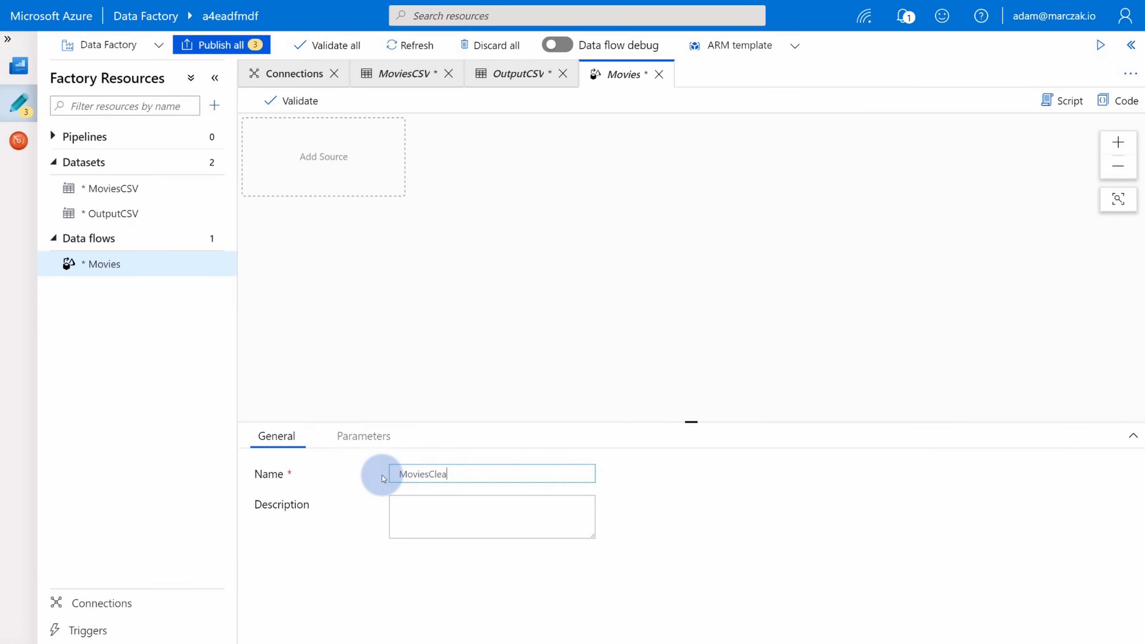
type("nFlow")
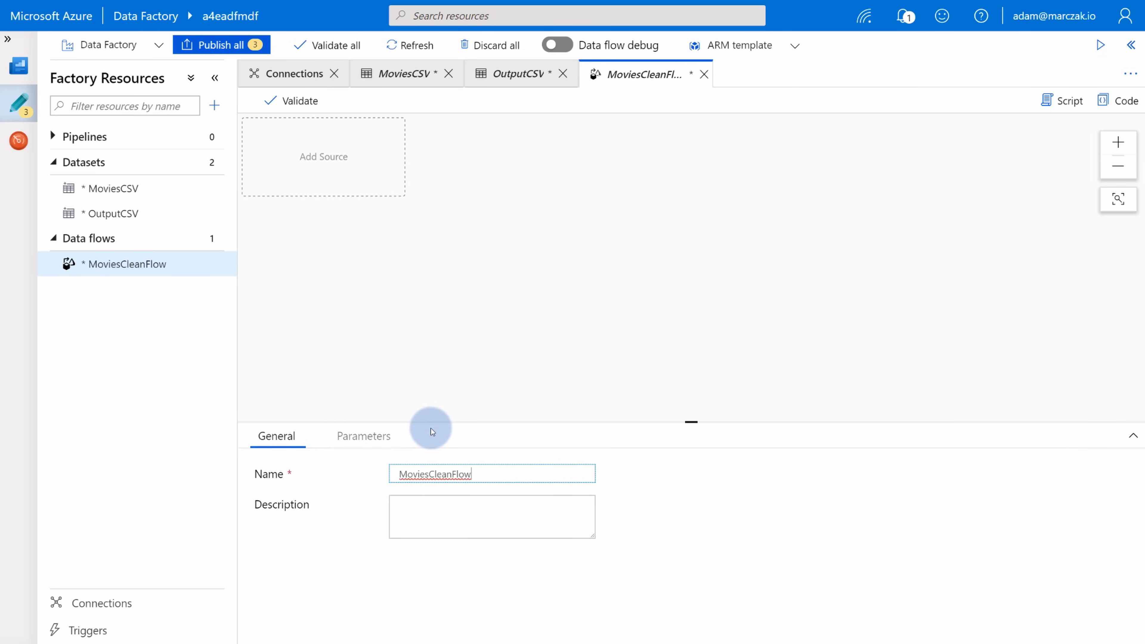
left_click(393, 334)
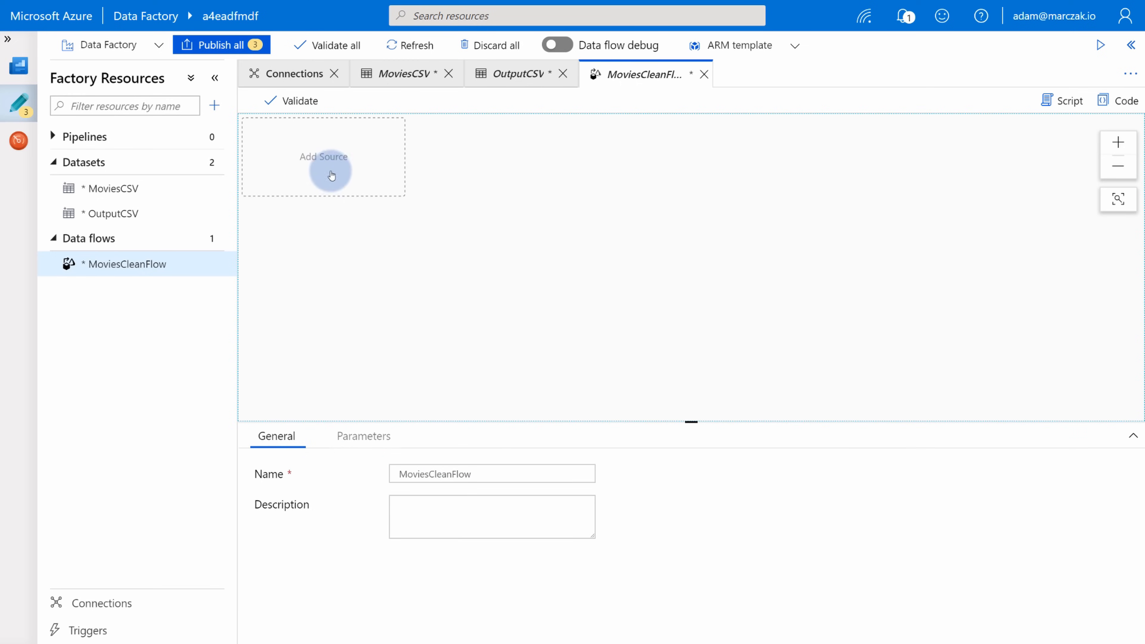
Step: Add a source to MoviesCleanFlow, dismiss the guided tour, and name the source's output stream Movies
left_click(330, 156)
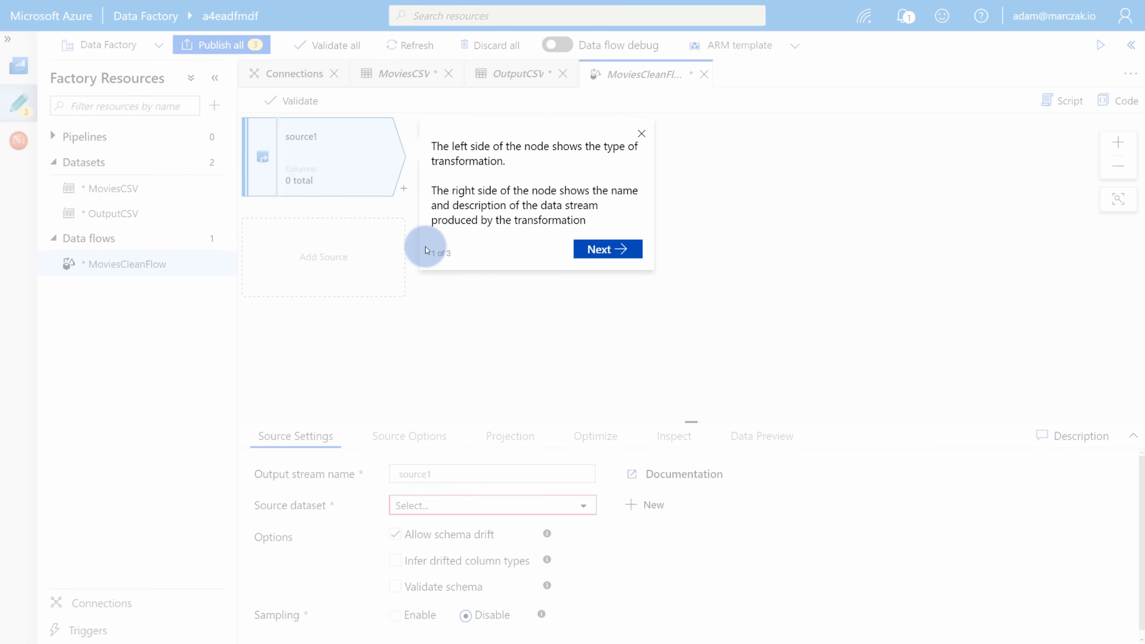
left_click(642, 134)
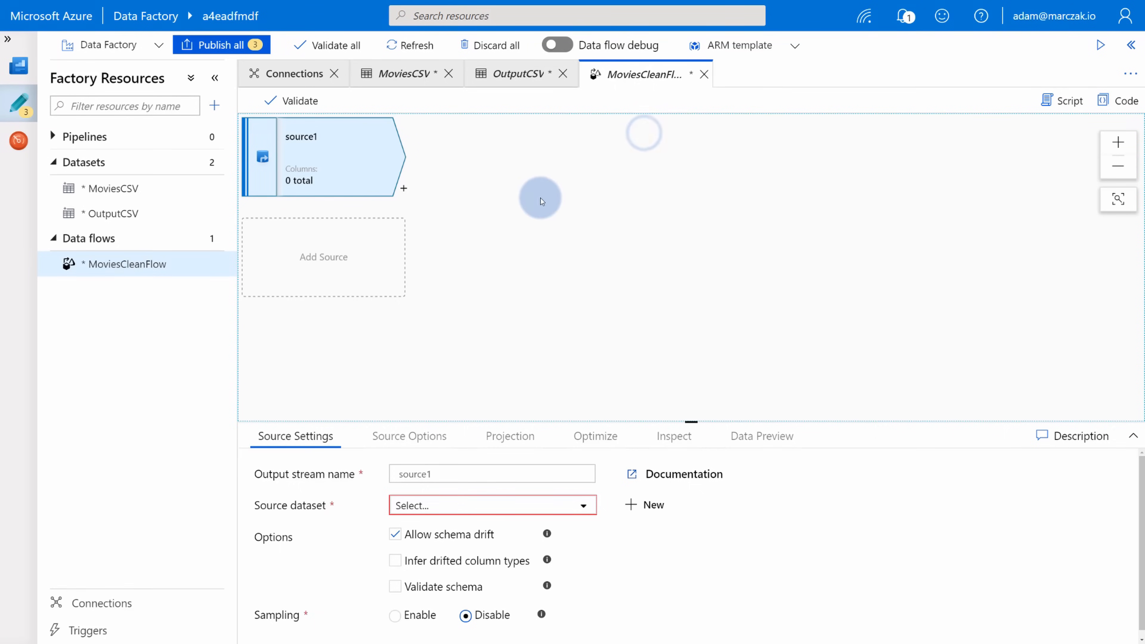
double_click(451, 467)
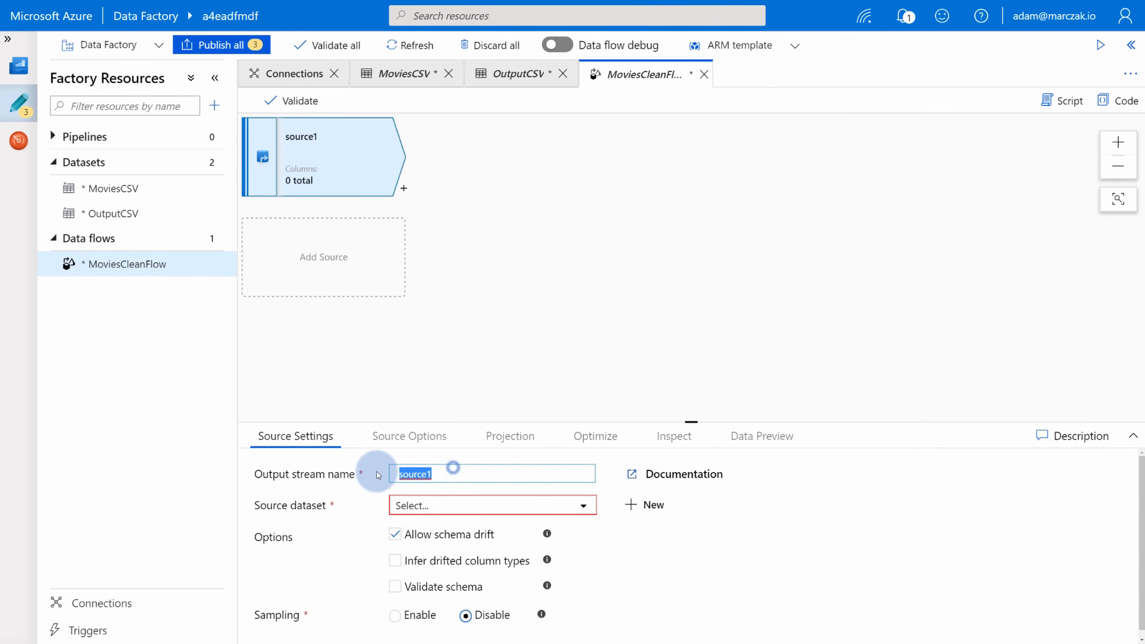
type("Movies")
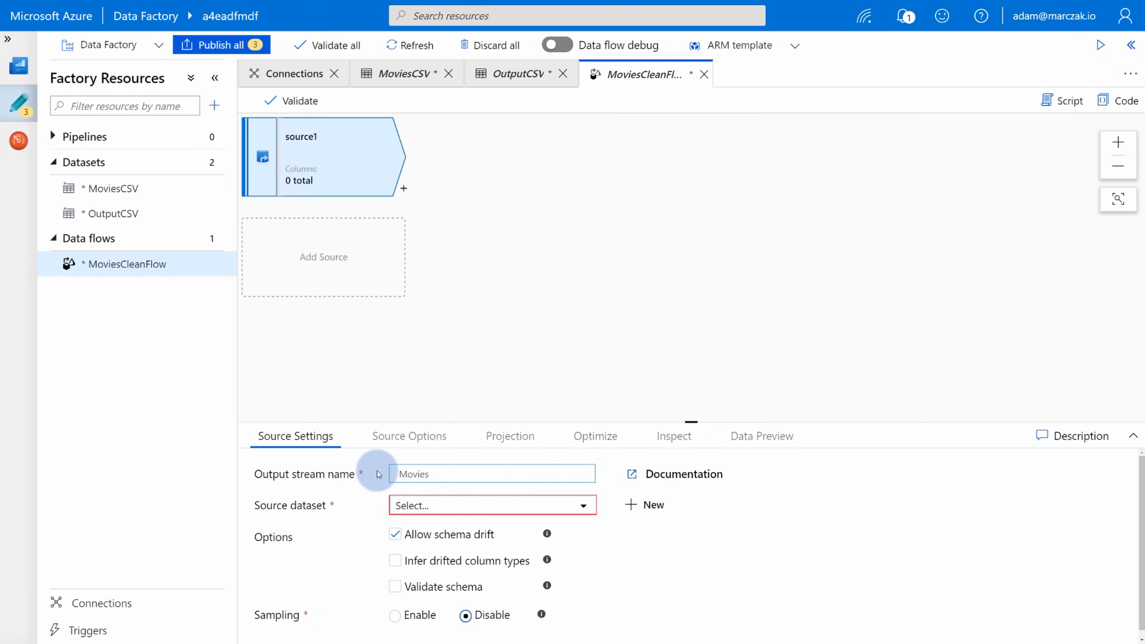
left_click(345, 505)
left_click(286, 513)
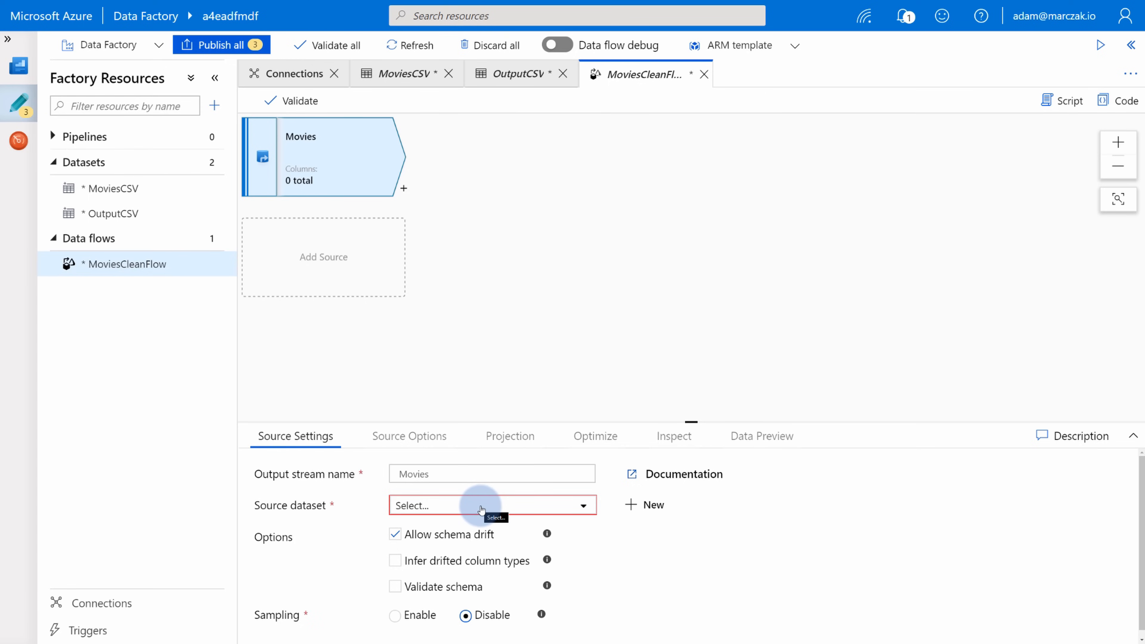
Step: Assign MoviesCSV as the source dataset of the Movies stream
left_click(506, 512)
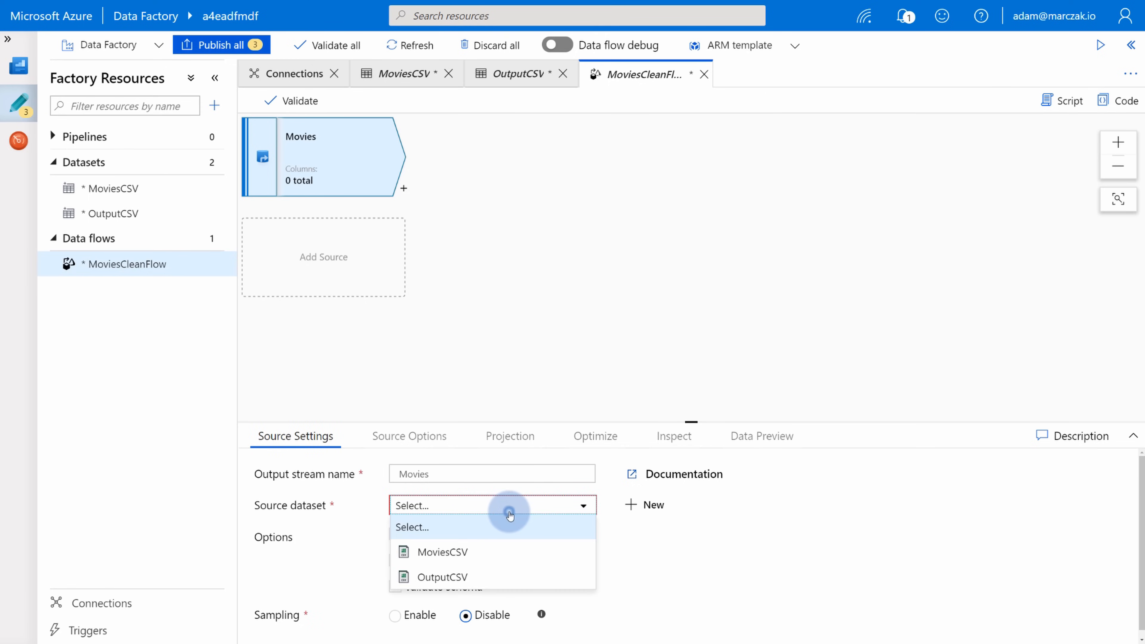
left_click(455, 552)
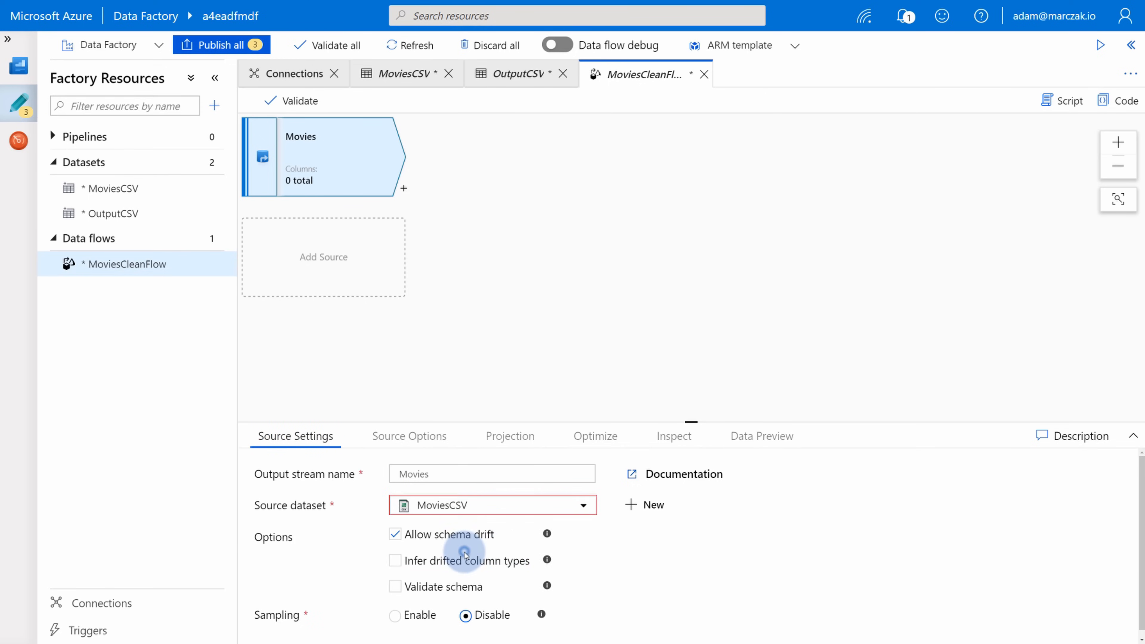
left_click_drag(683, 422, 686, 365)
left_click(639, 271)
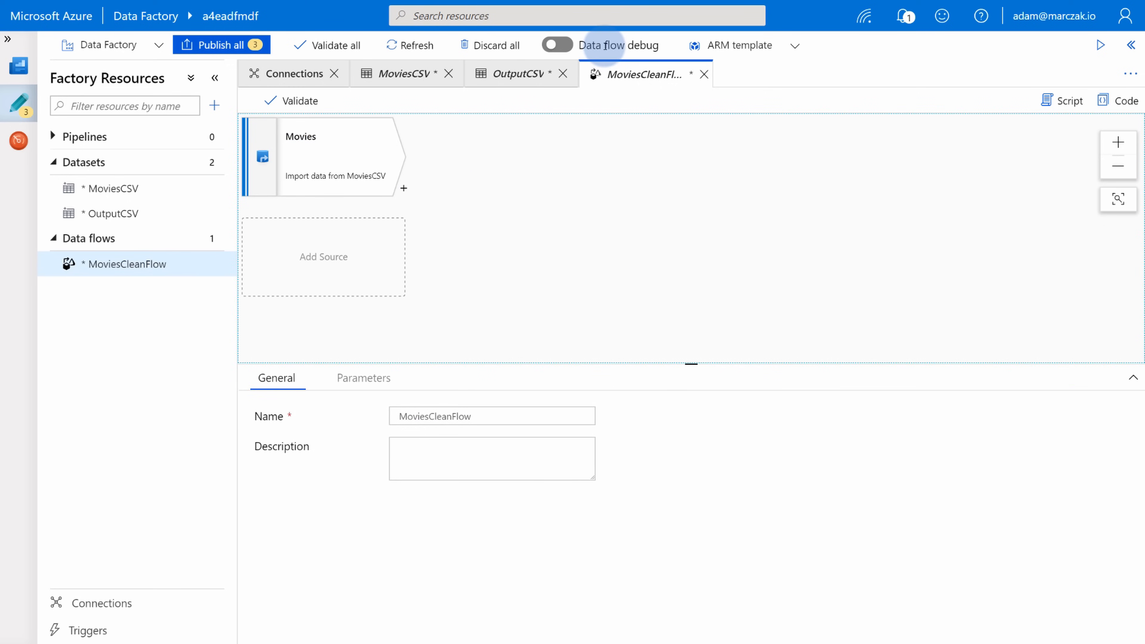
left_click_drag(582, 45, 613, 156)
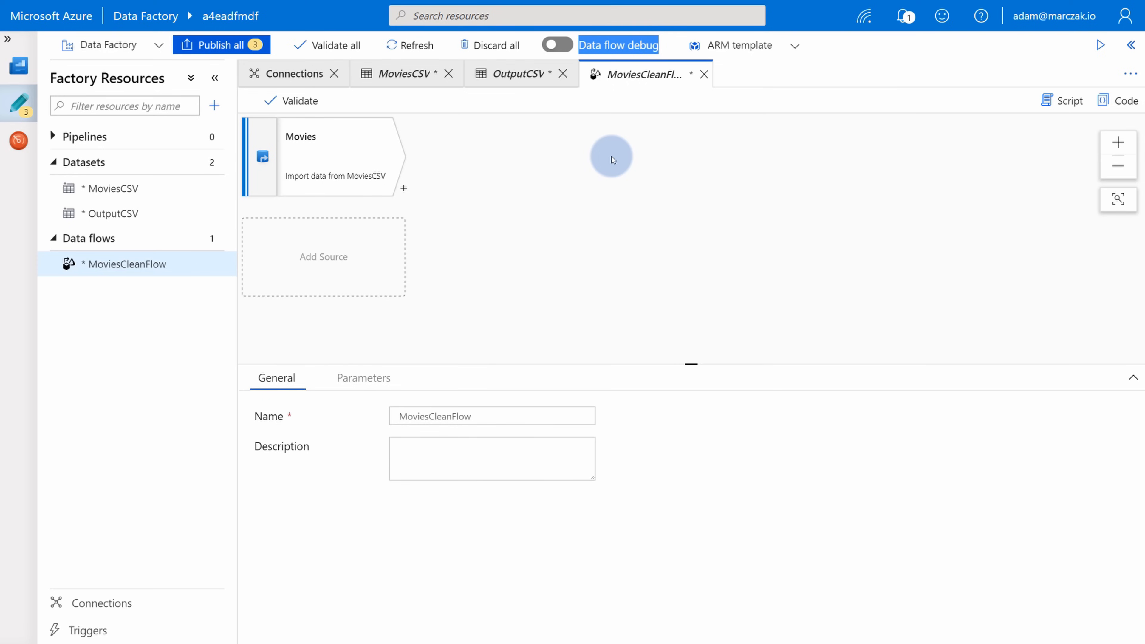
left_click(612, 156)
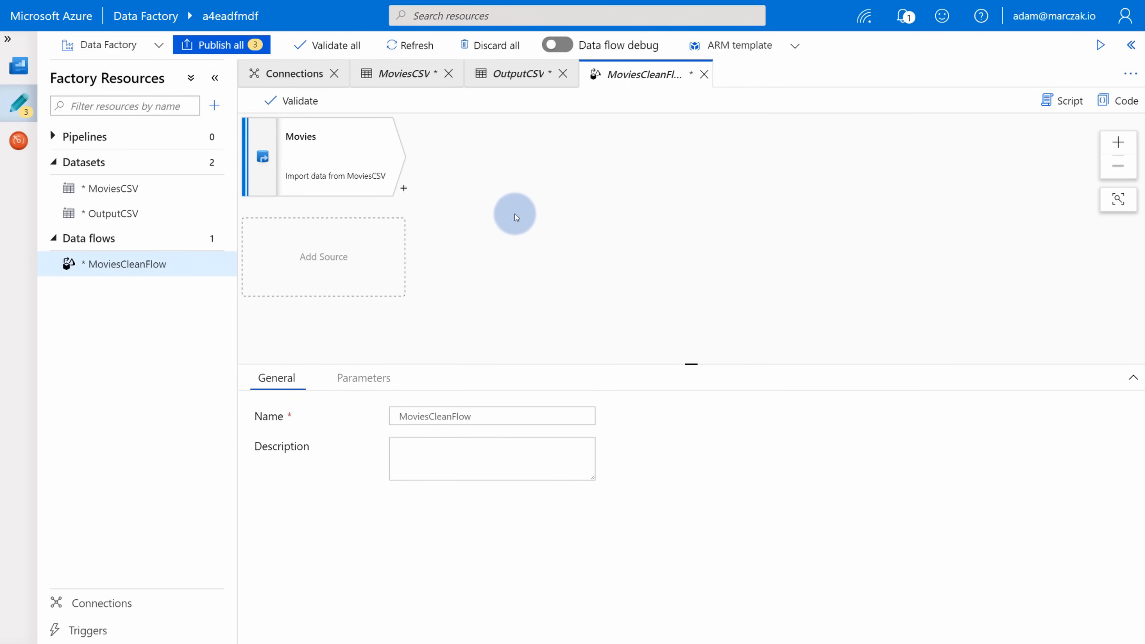
left_click_drag(581, 45, 659, 45)
left_click(554, 175)
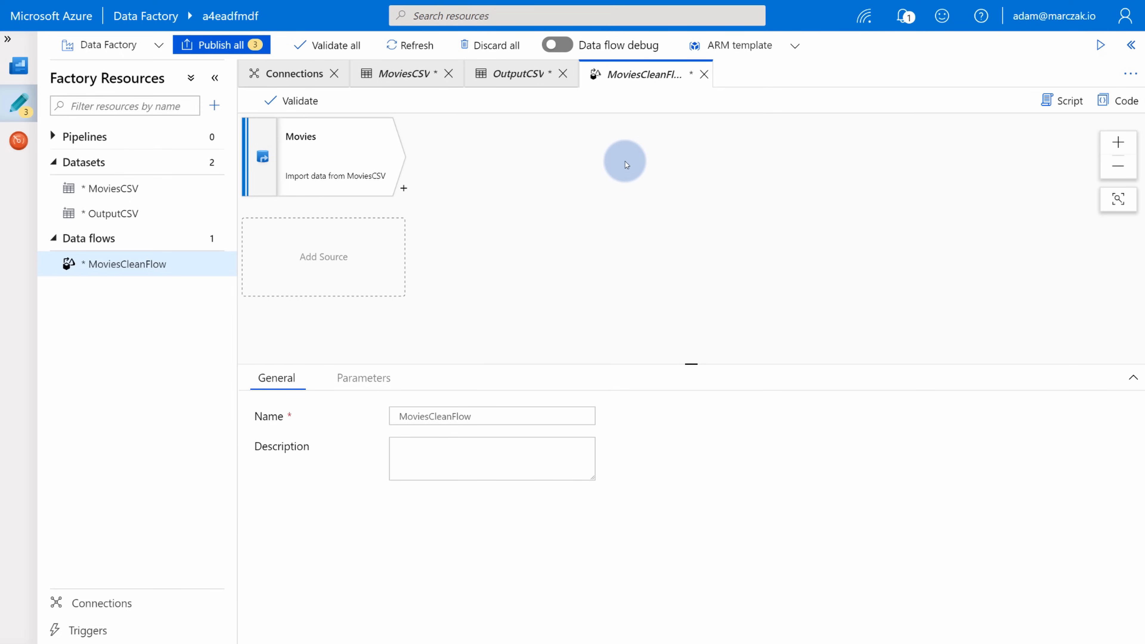
Step: Turn on data flow debug with AutoResolveIntegrationRuntime and check the notifications for the debug cluster's status
left_click(556, 45)
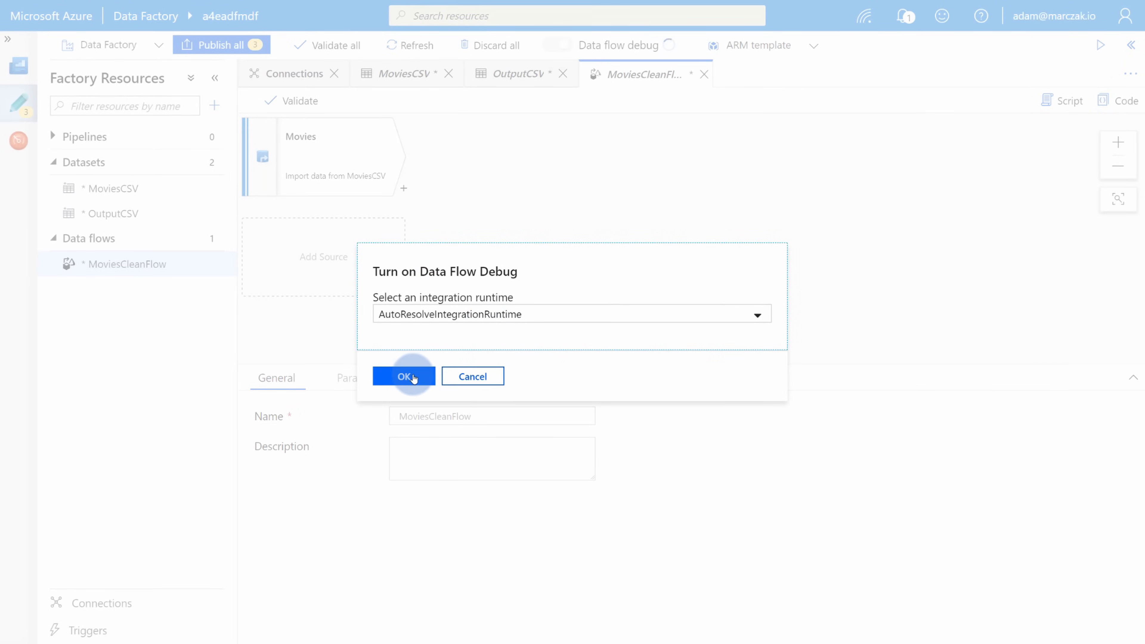
left_click(404, 376)
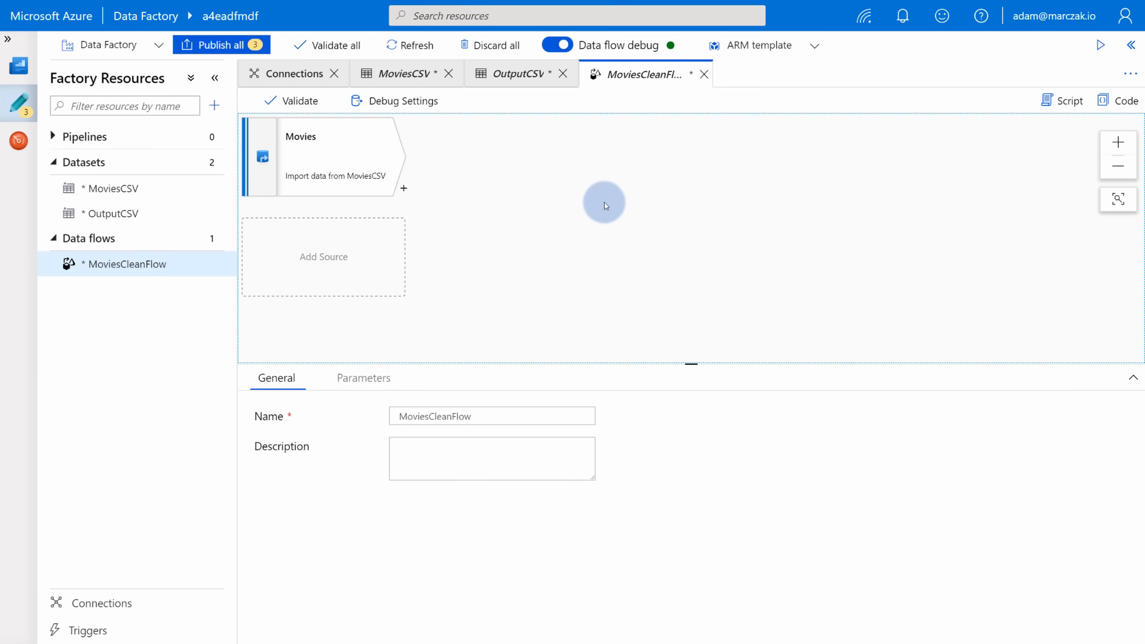
mouse_move(671, 49)
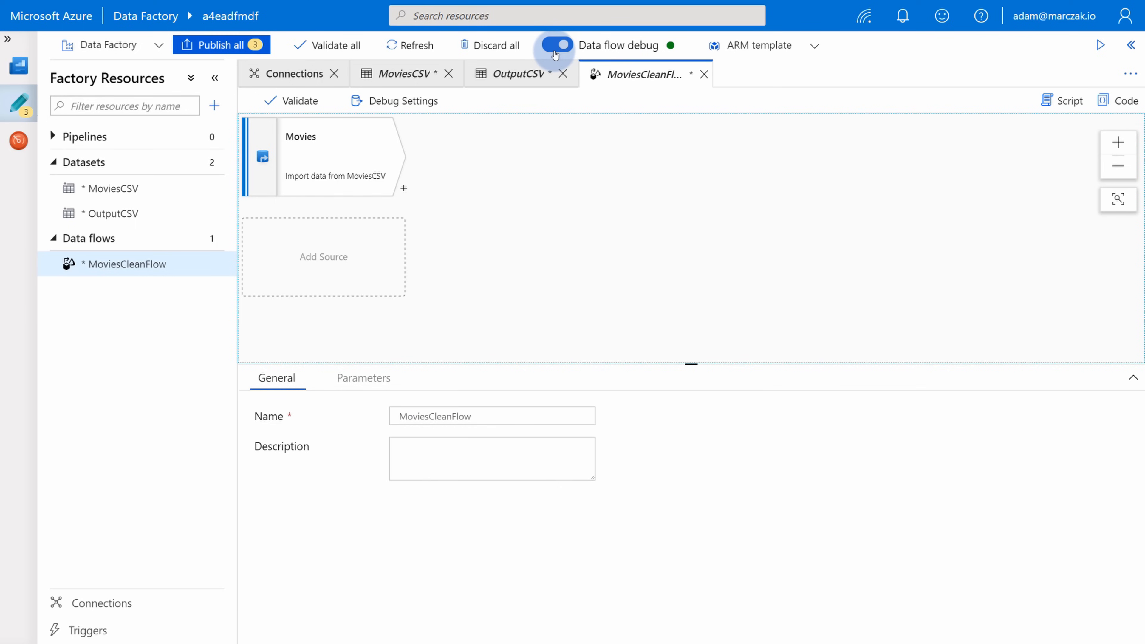
left_click(903, 16)
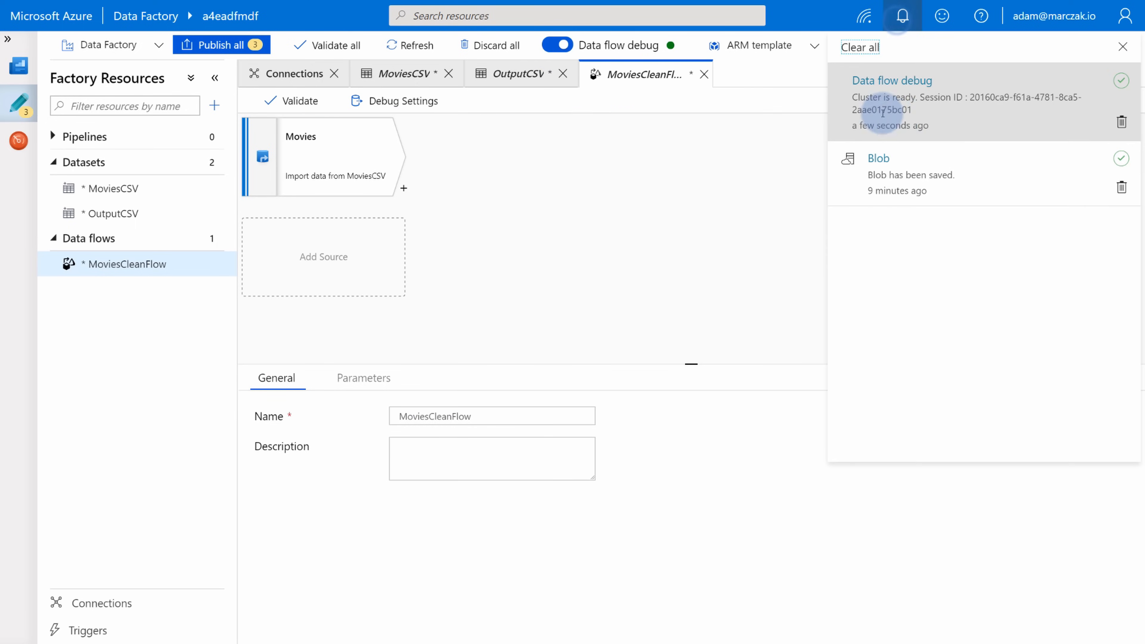
left_click(696, 176)
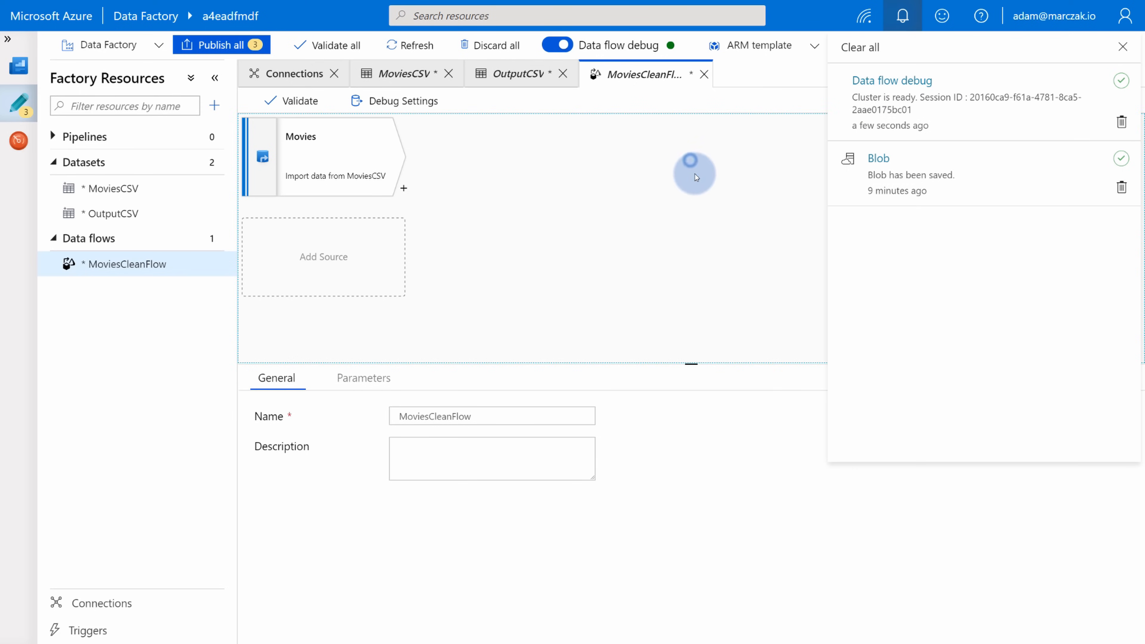
left_click(1123, 47)
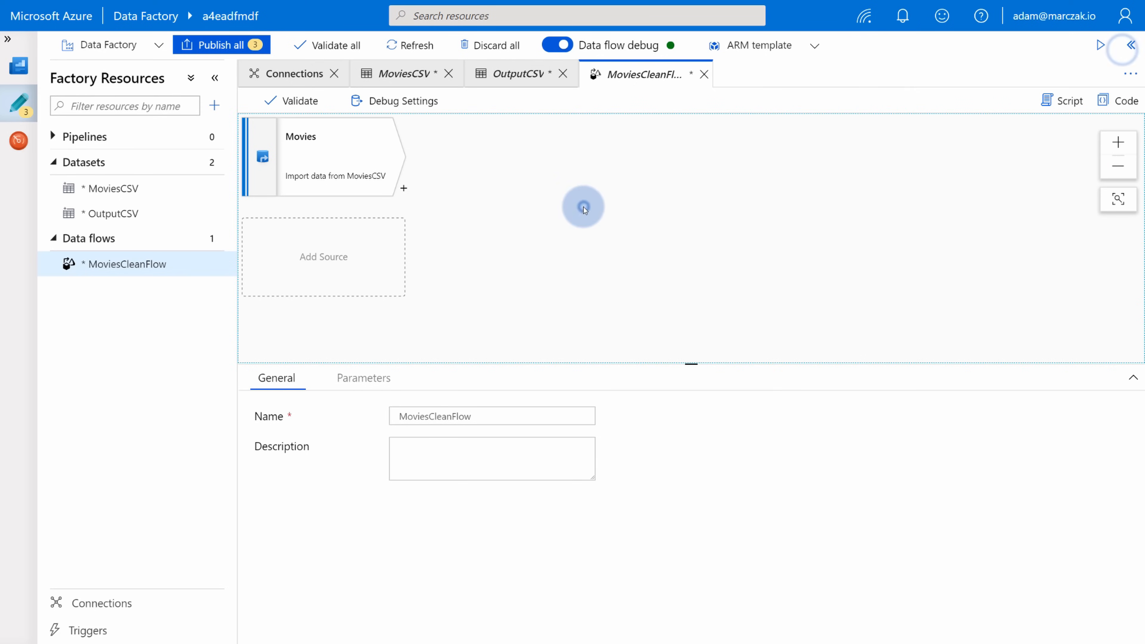
Step: Load the data preview of the Movies source and examine its rows, columns and total row count
mouse_move(377, 165)
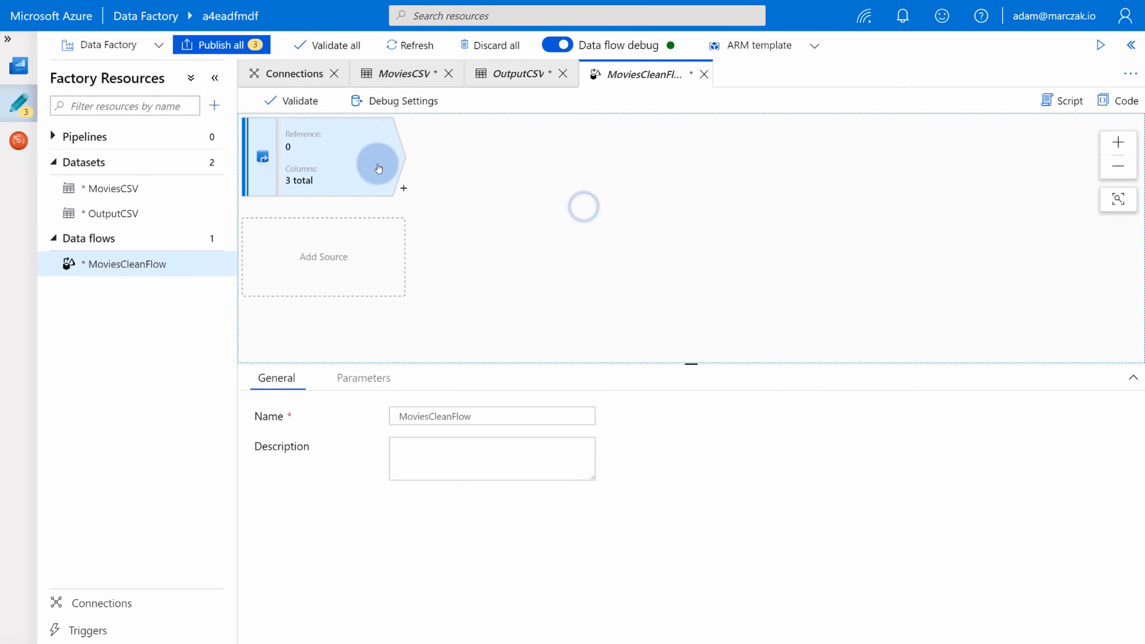
left_click(364, 175)
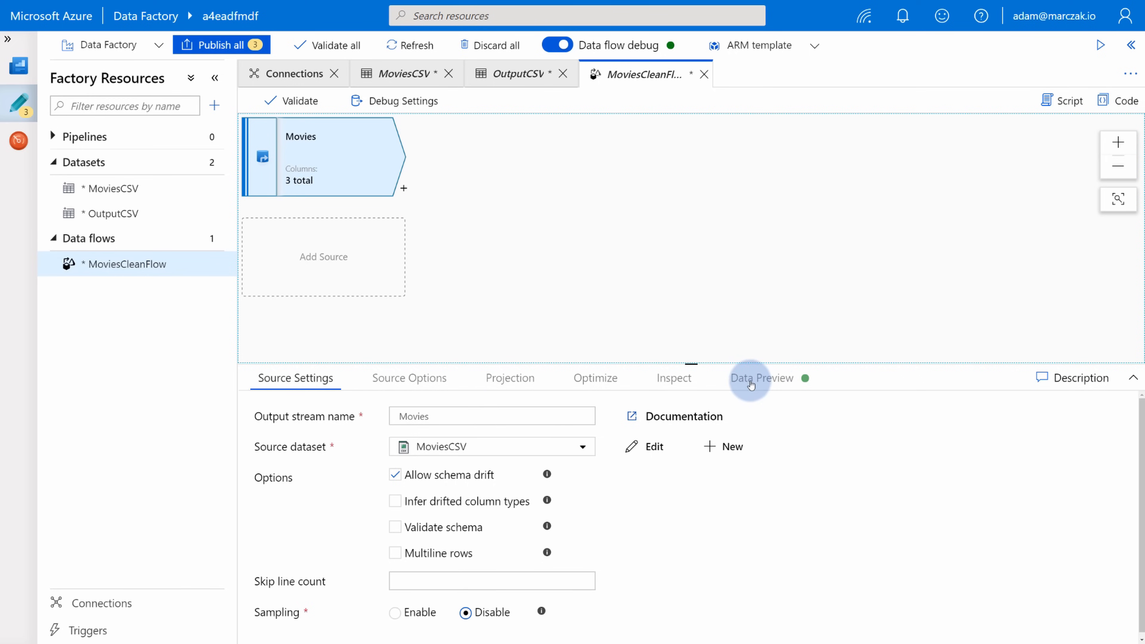
left_click(743, 388)
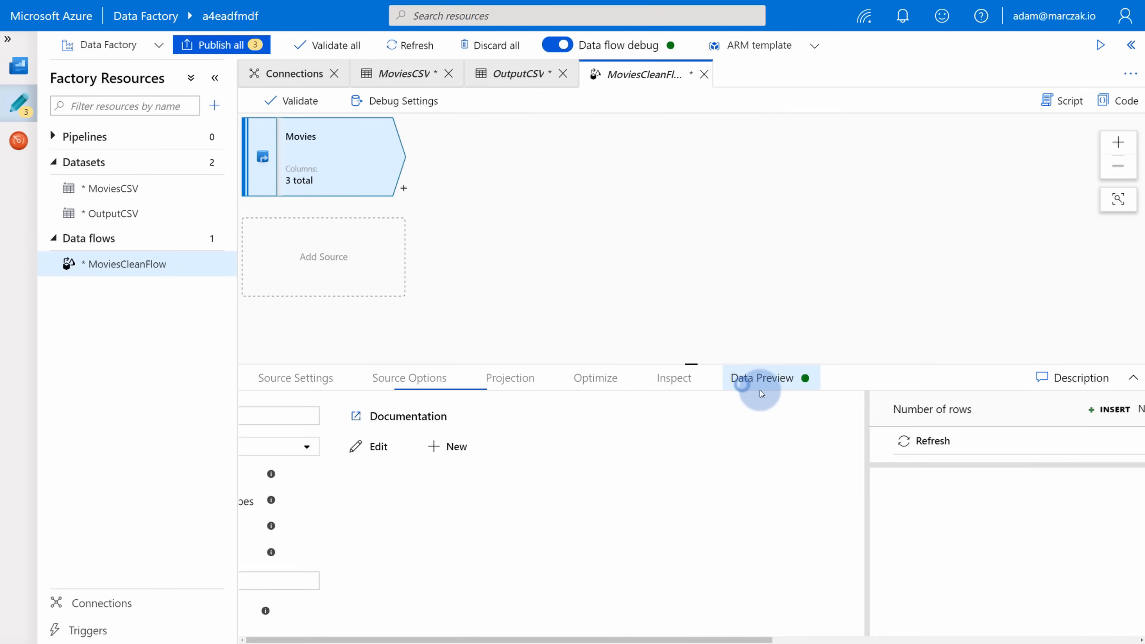
left_click(300, 445)
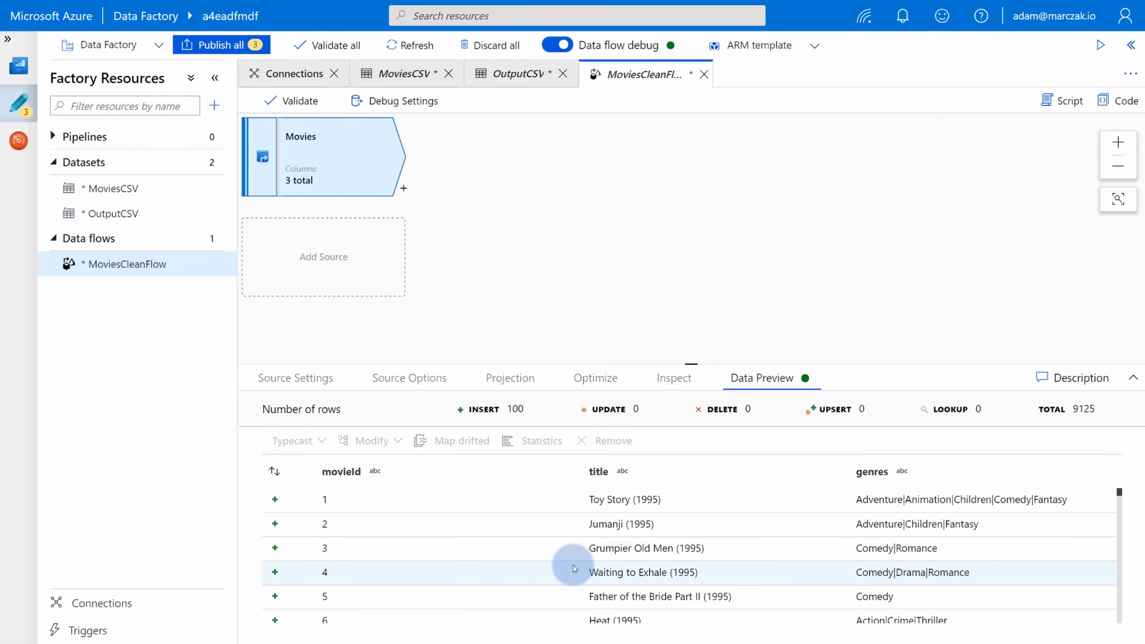
scroll(567, 564, "down", 10)
scroll(573, 559, "up", 8)
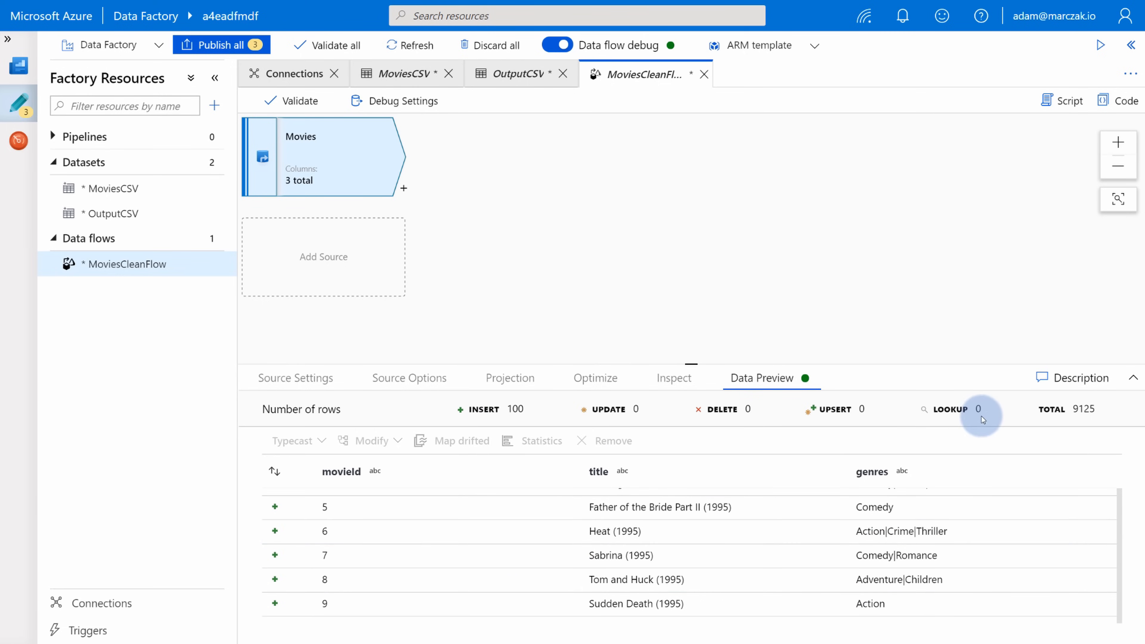
left_click_drag(1076, 408, 1099, 409)
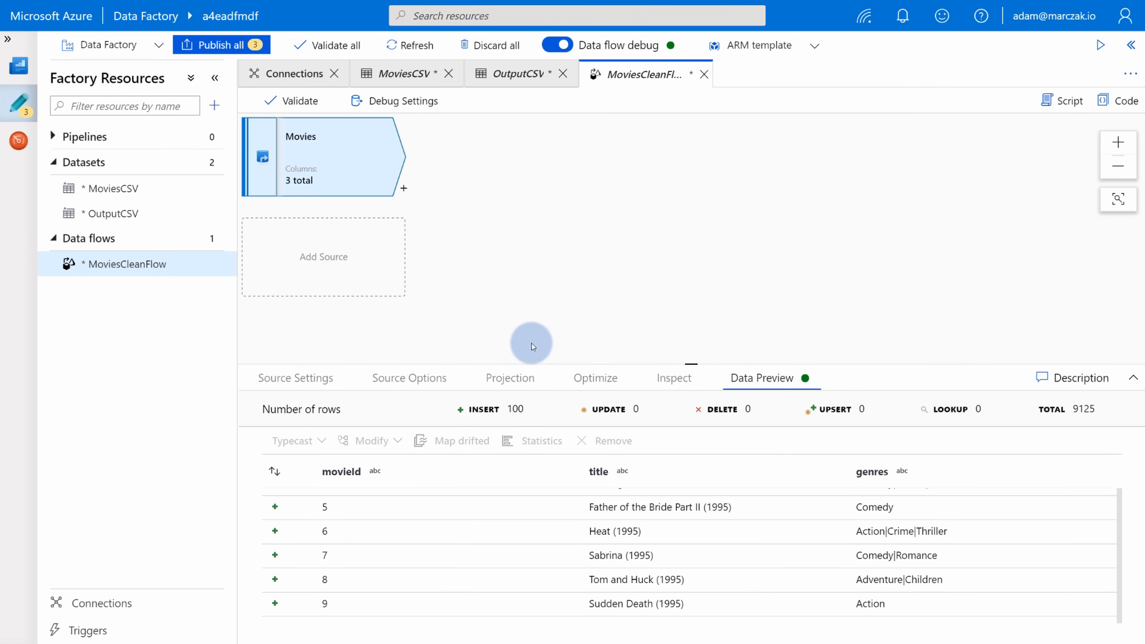
Step: Review the Movies source's settings, options, column projection and partitioning options
left_click(410, 378)
left_click(328, 383)
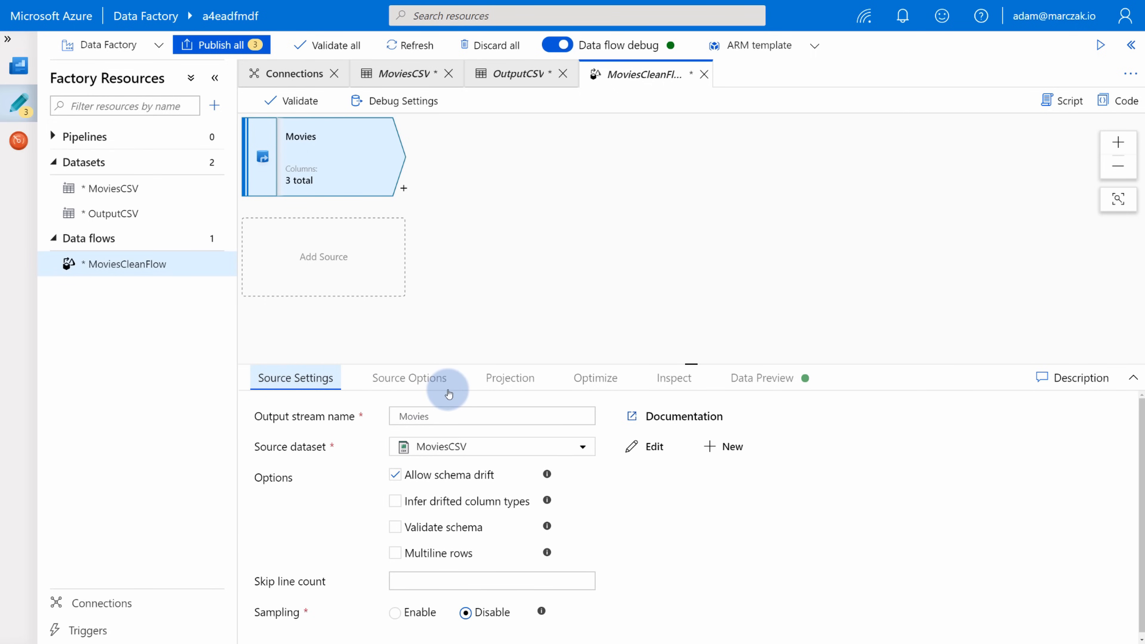
left_click(429, 388)
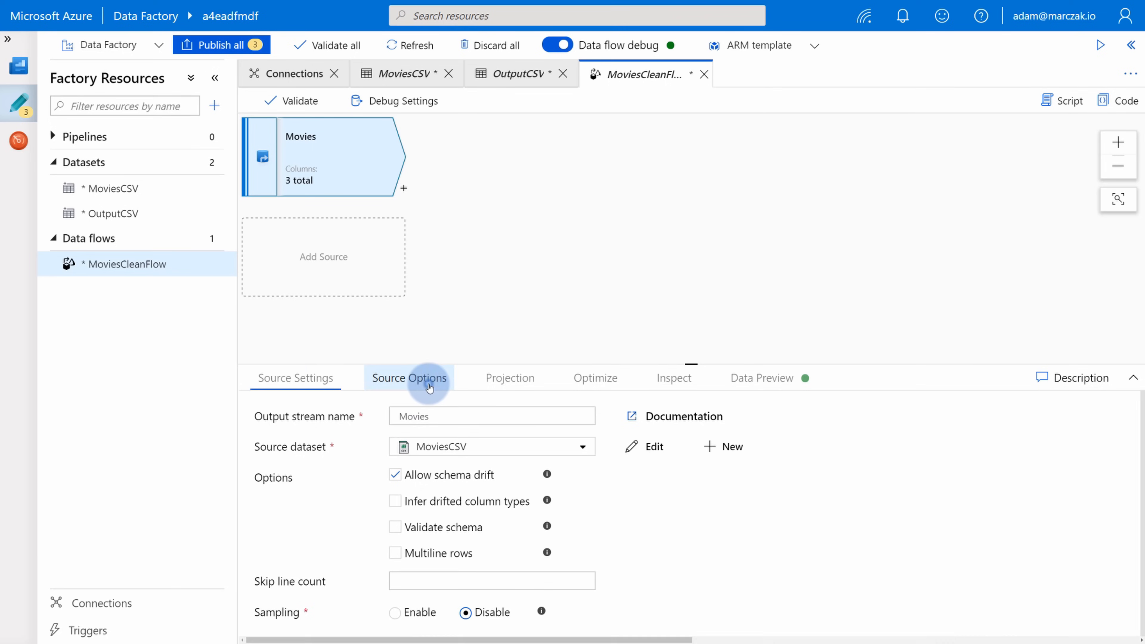
left_click(486, 387)
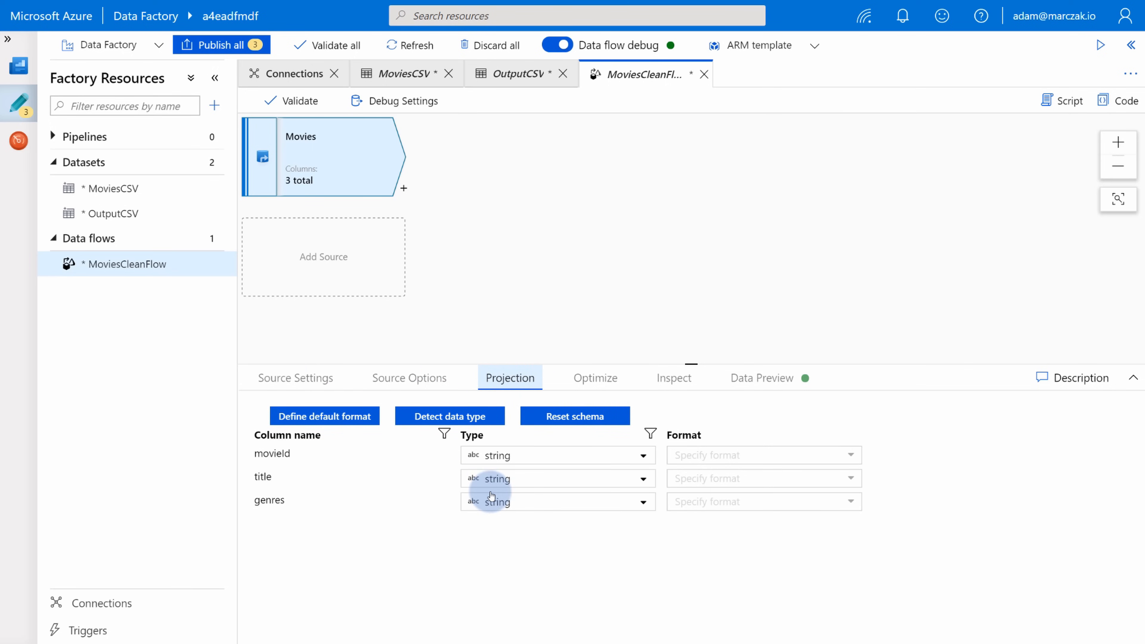
left_click(600, 380)
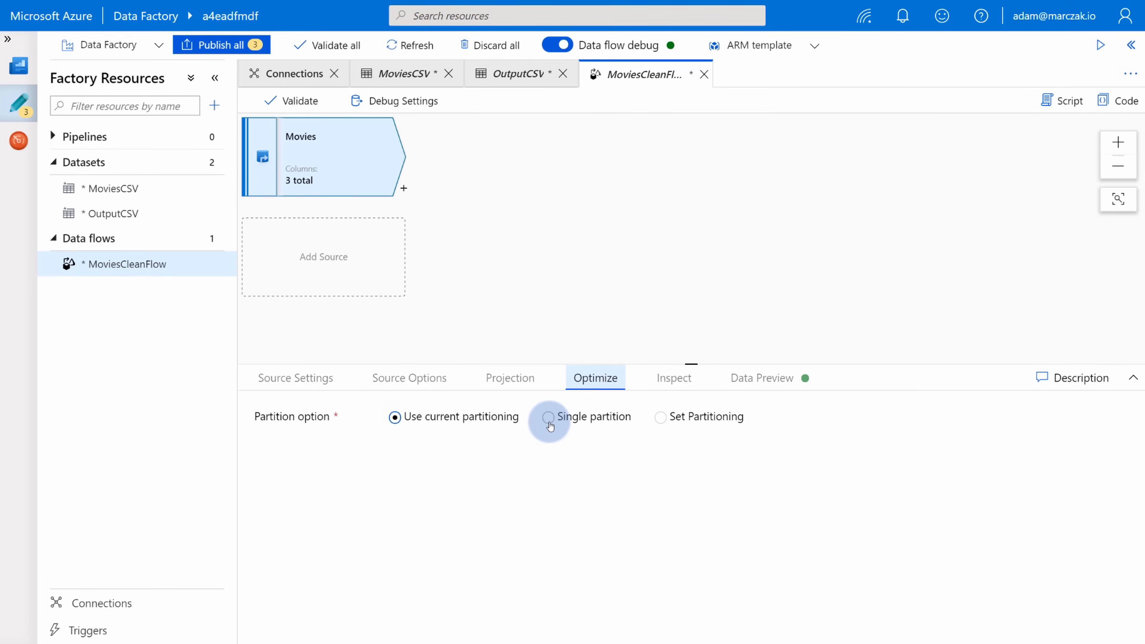
left_click(533, 301)
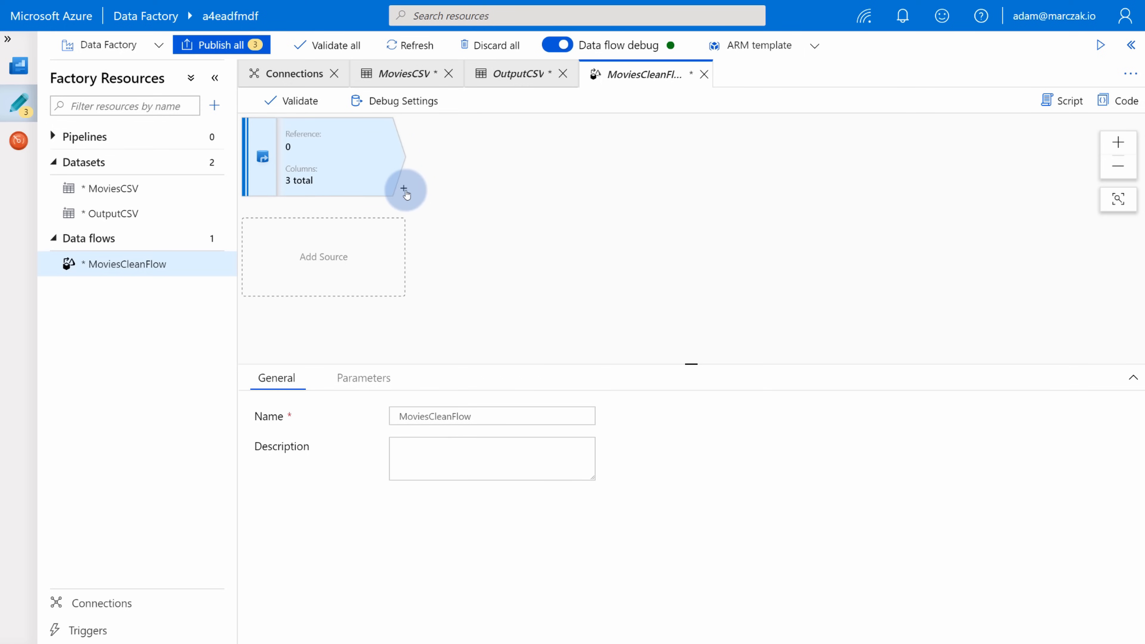
Step: Reopen the data preview of the Movies source and examine the release years in the title column
left_click(345, 158)
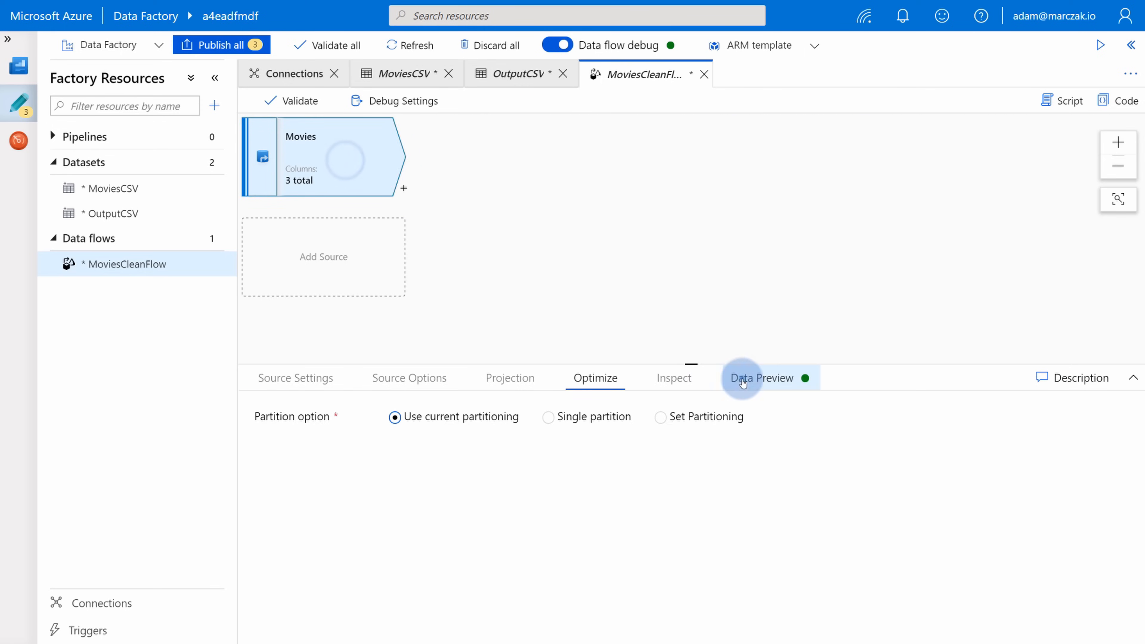
left_click(743, 379)
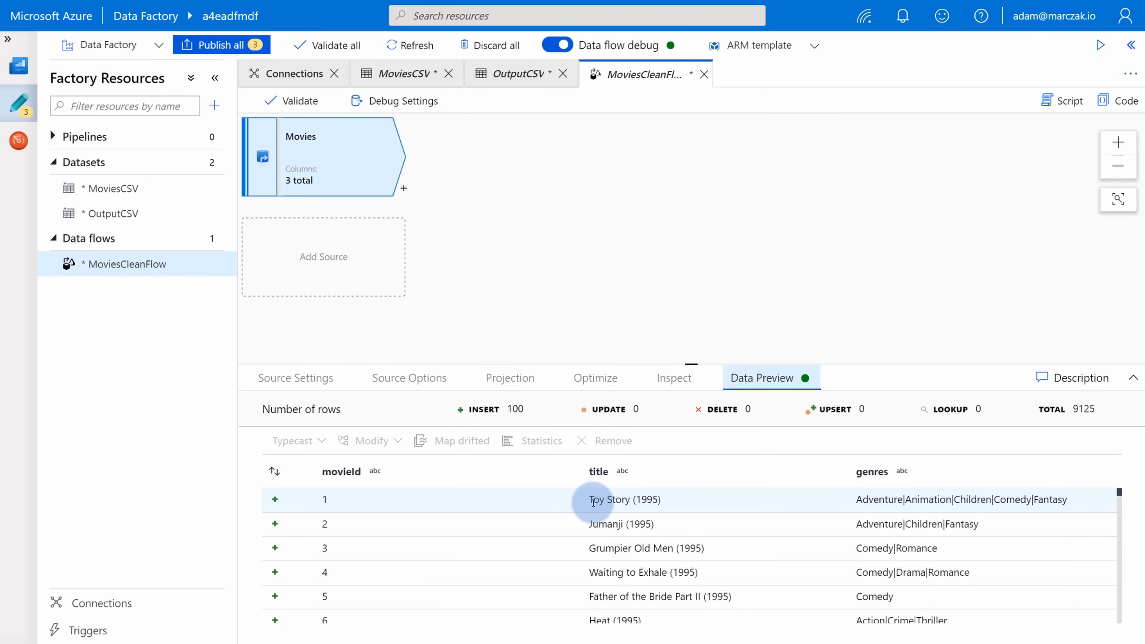
left_click(594, 502)
left_click_drag(641, 500, 661, 500)
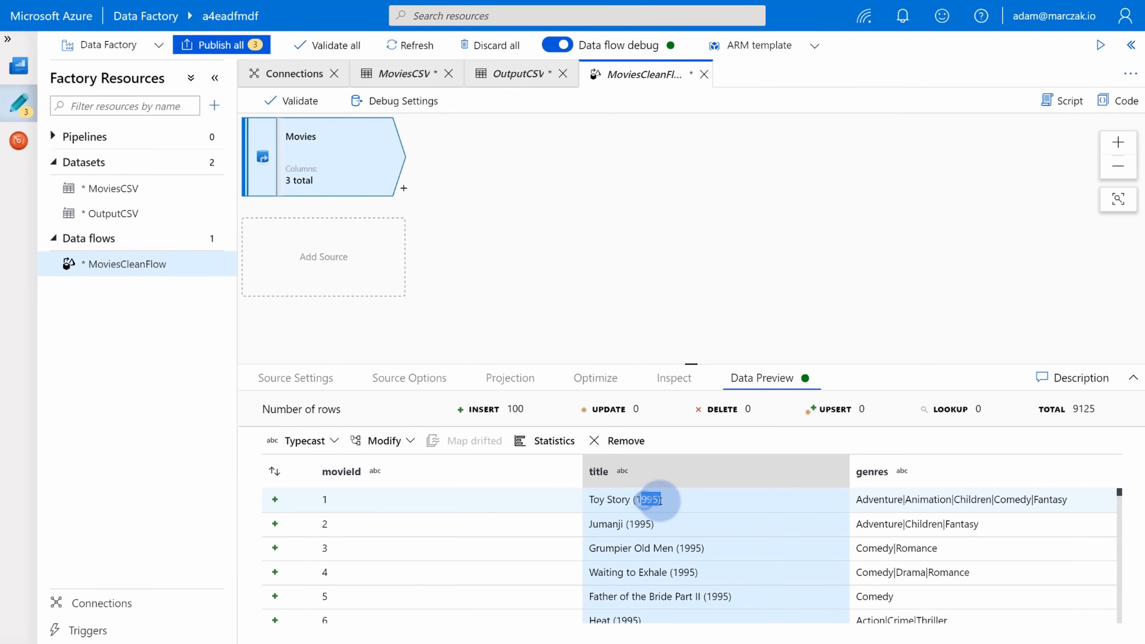
left_click(654, 306)
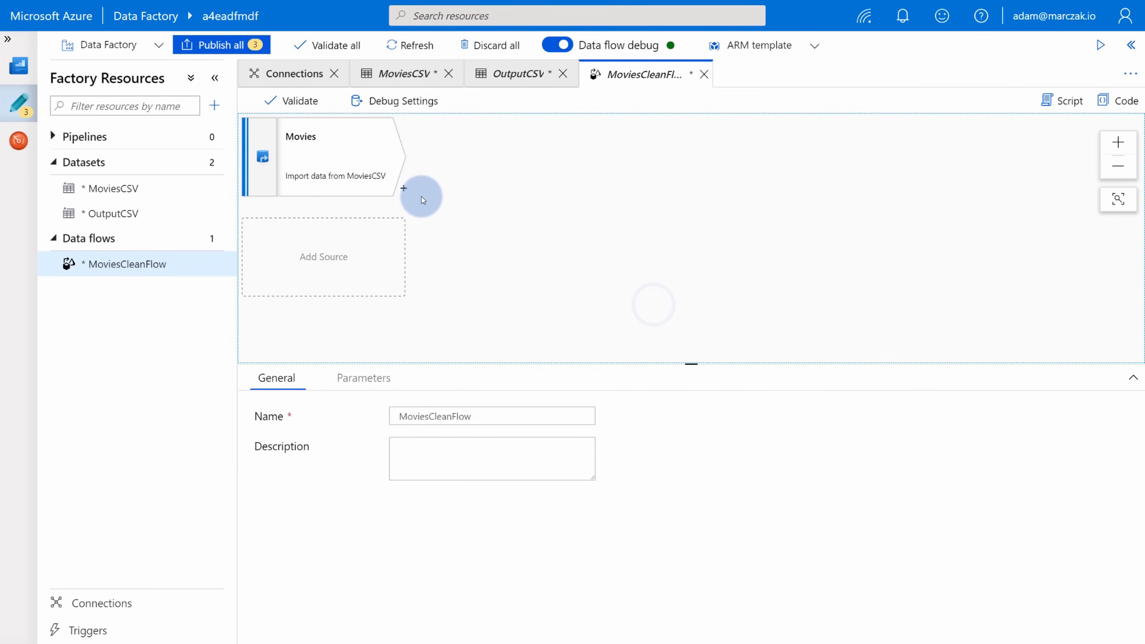
Step: Add a Derived Column transformation after Movies and name its output stream YearExtraction
left_click(404, 187)
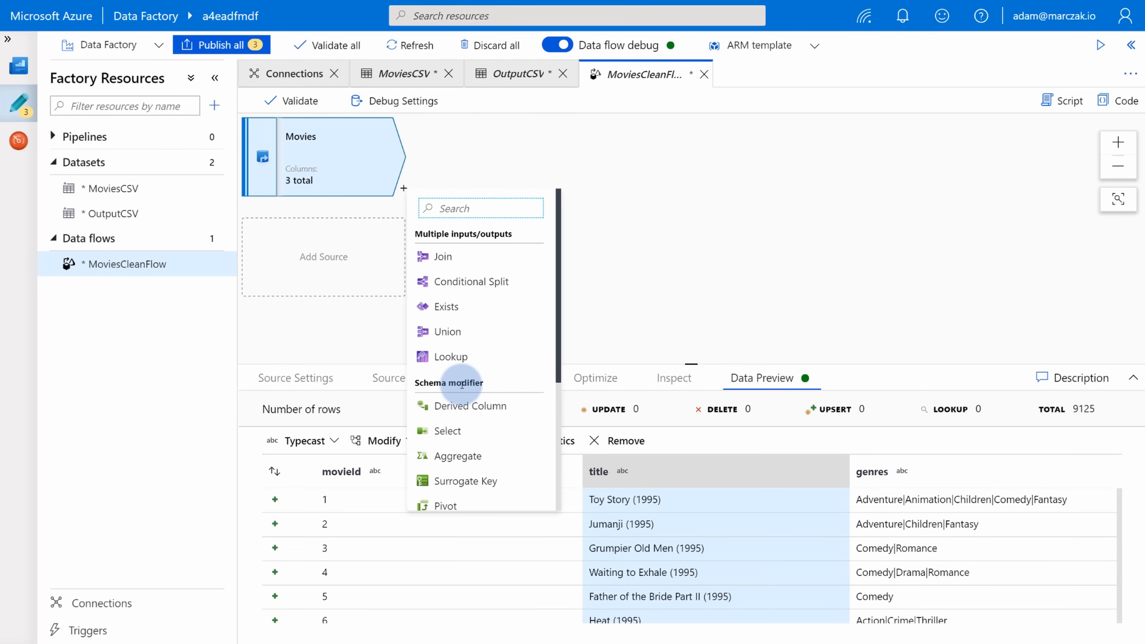
scroll(478, 384, "down", 1)
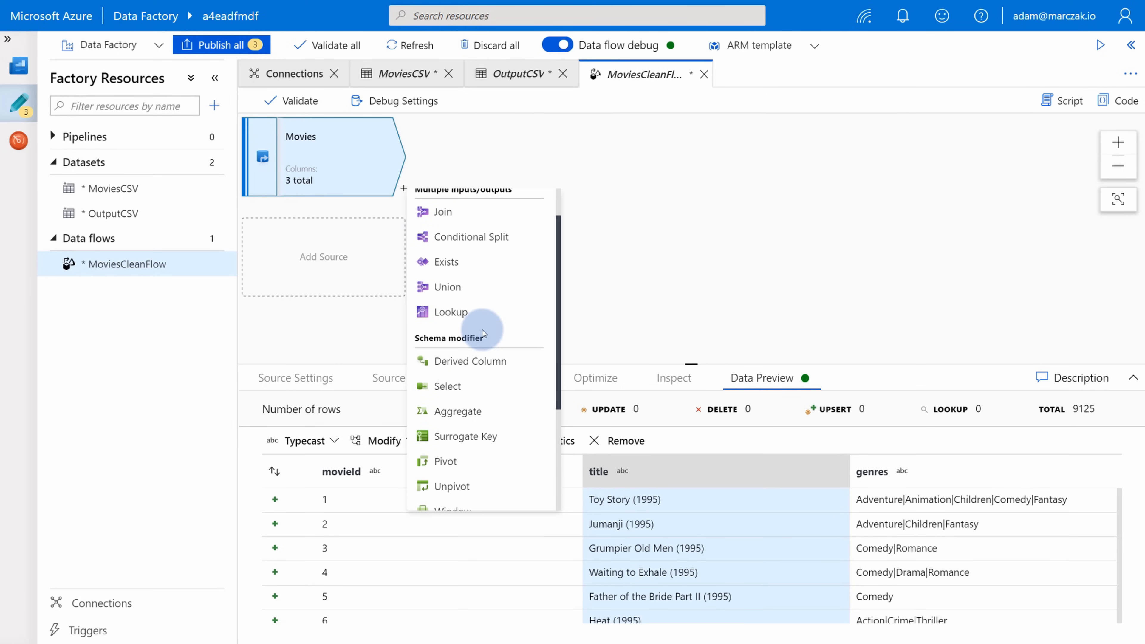
left_click(454, 365)
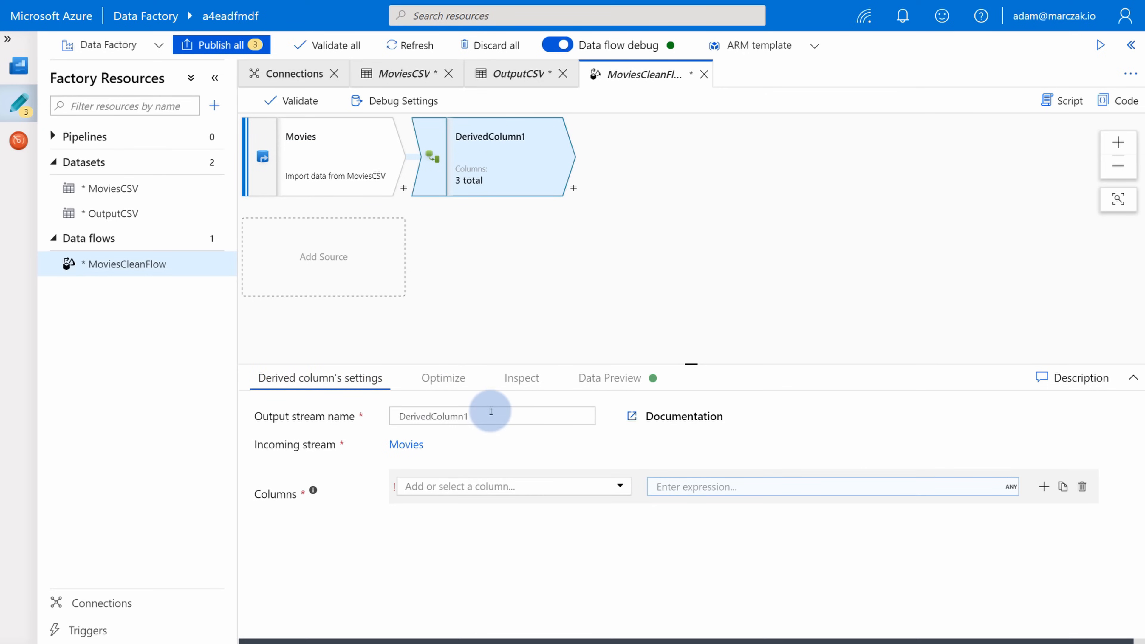
left_click_drag(486, 412, 379, 424)
type("Yea")
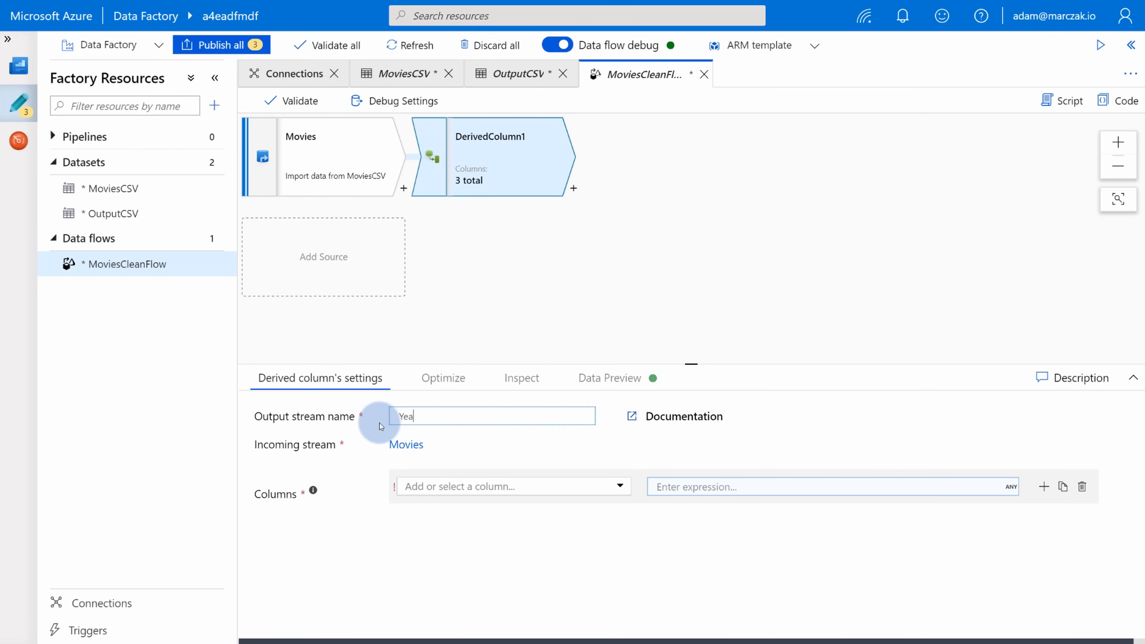
type("rExtraction")
left_click(527, 283)
left_click(514, 165)
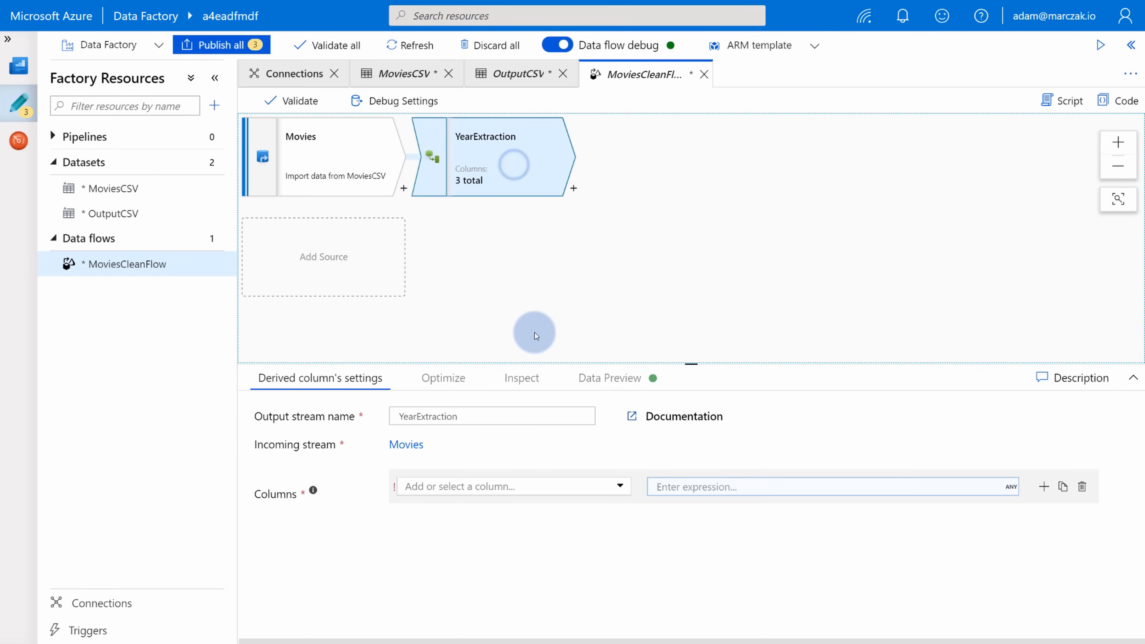
Step: Create a new column named Year in the YearExtraction transformation
left_click(472, 486)
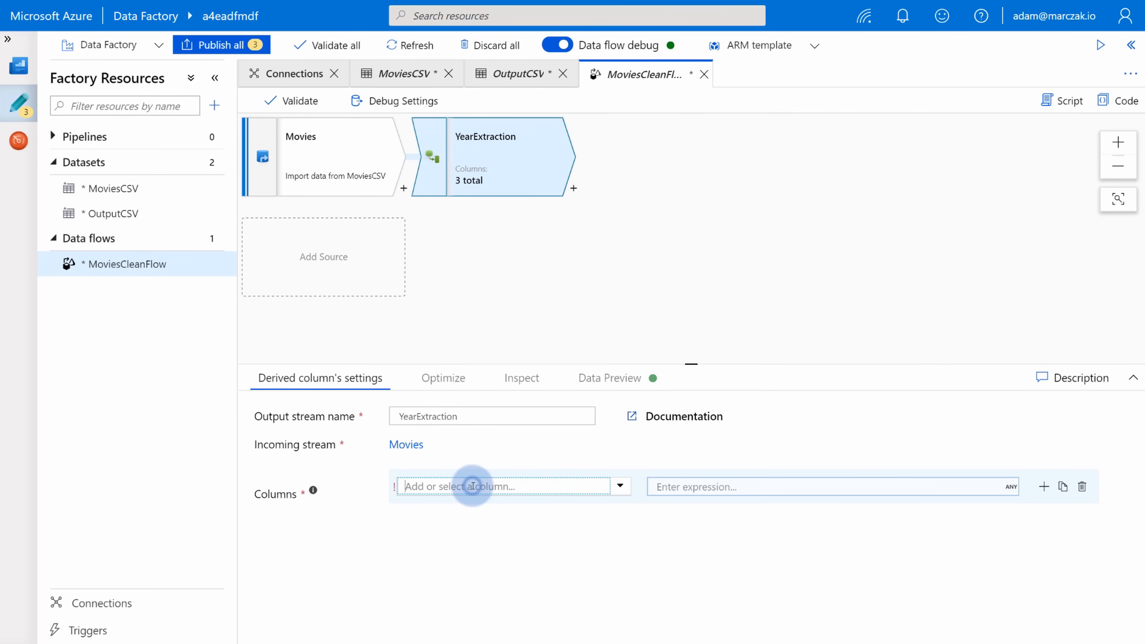
type("Ye")
left_click(483, 520)
left_click(672, 497)
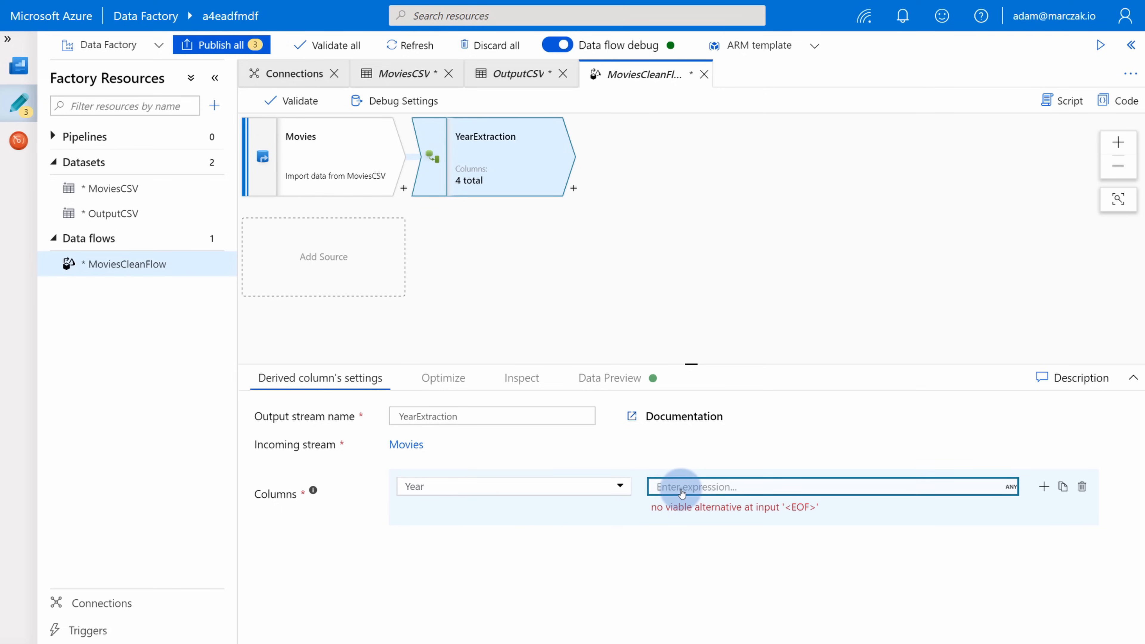
Step: Open the expression builder for the Year column and browse the available functions
left_click(682, 492)
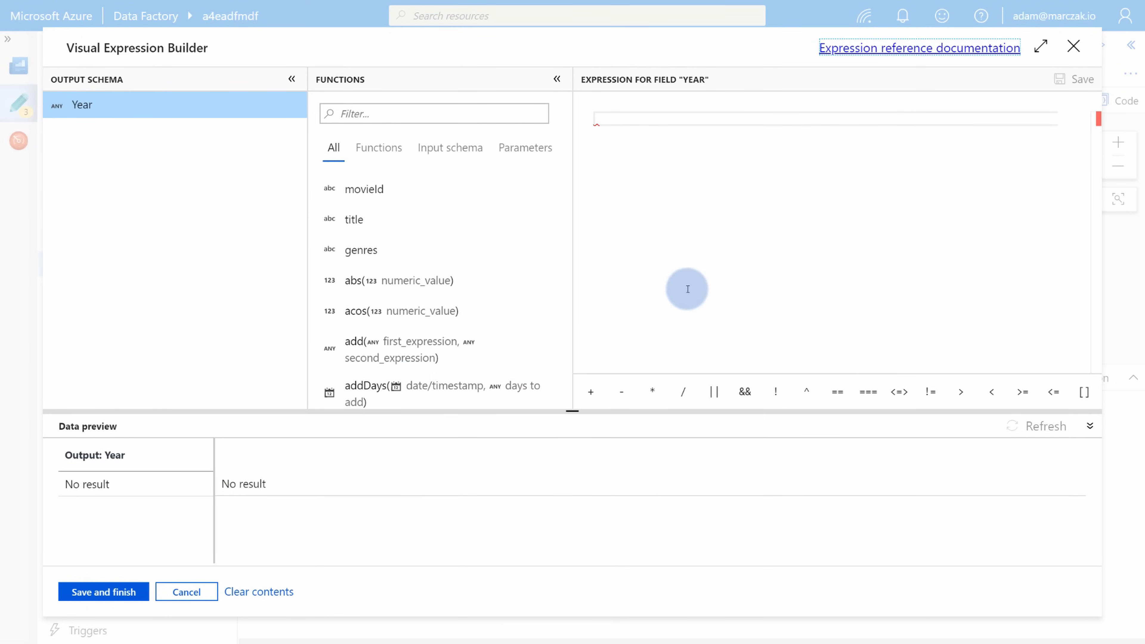
scroll(434, 282, "down", 6)
scroll(409, 307, "down", 5)
left_click_drag(568, 218, 570, 304)
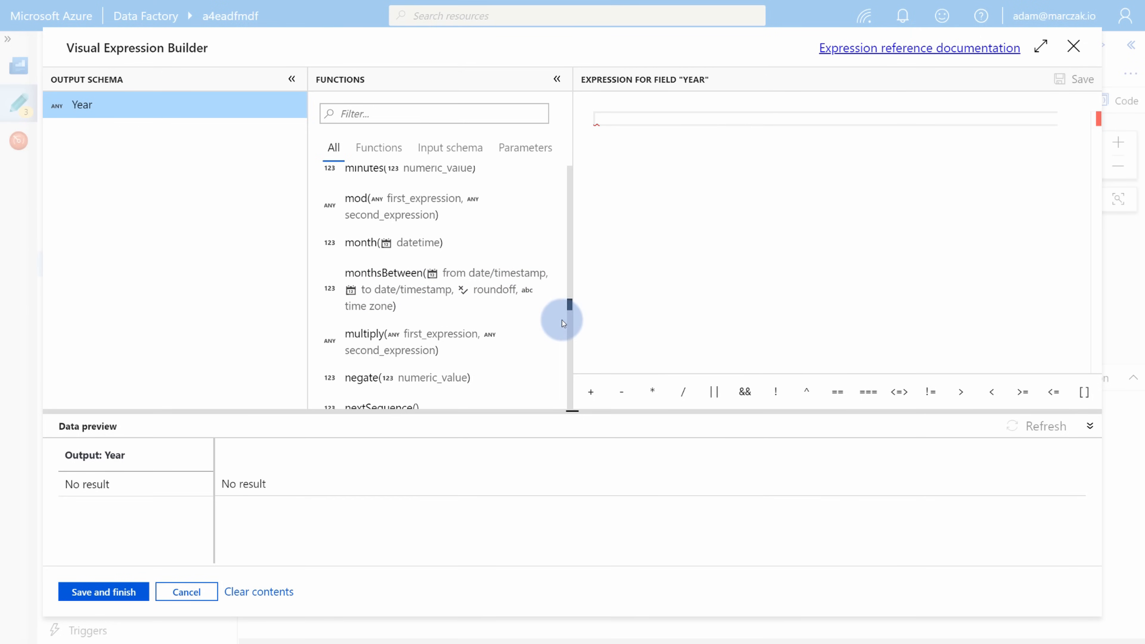
left_click_drag(569, 306, 575, 162)
Step: Enter the expression toInteger(trim(right(title, 6), '()')) for the Year column
left_click(1061, 254)
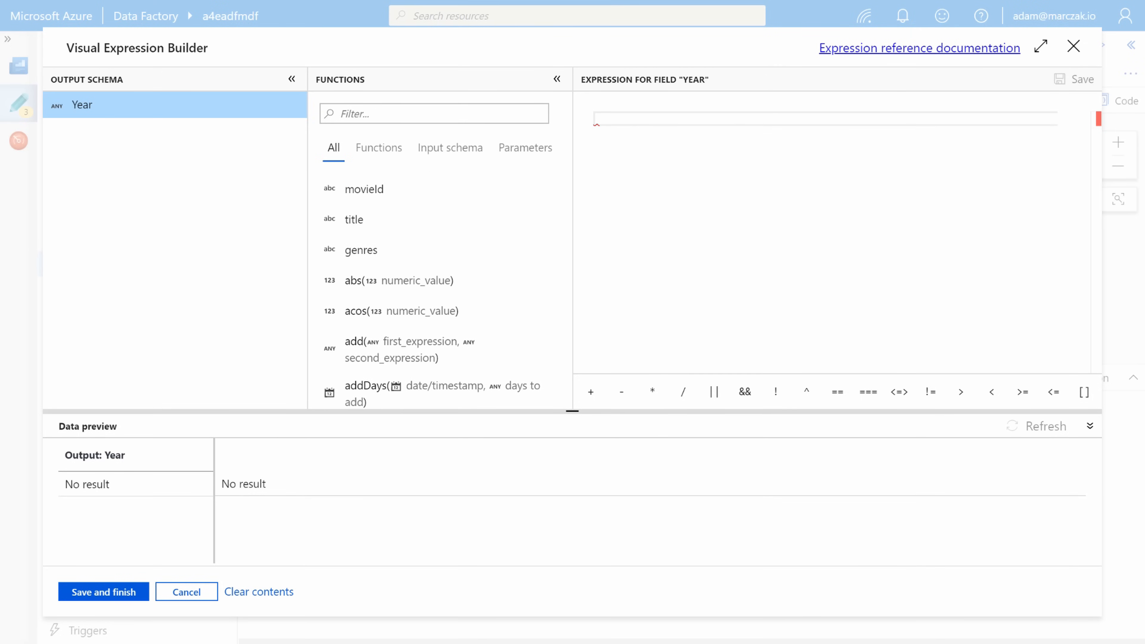
left_click(626, 146)
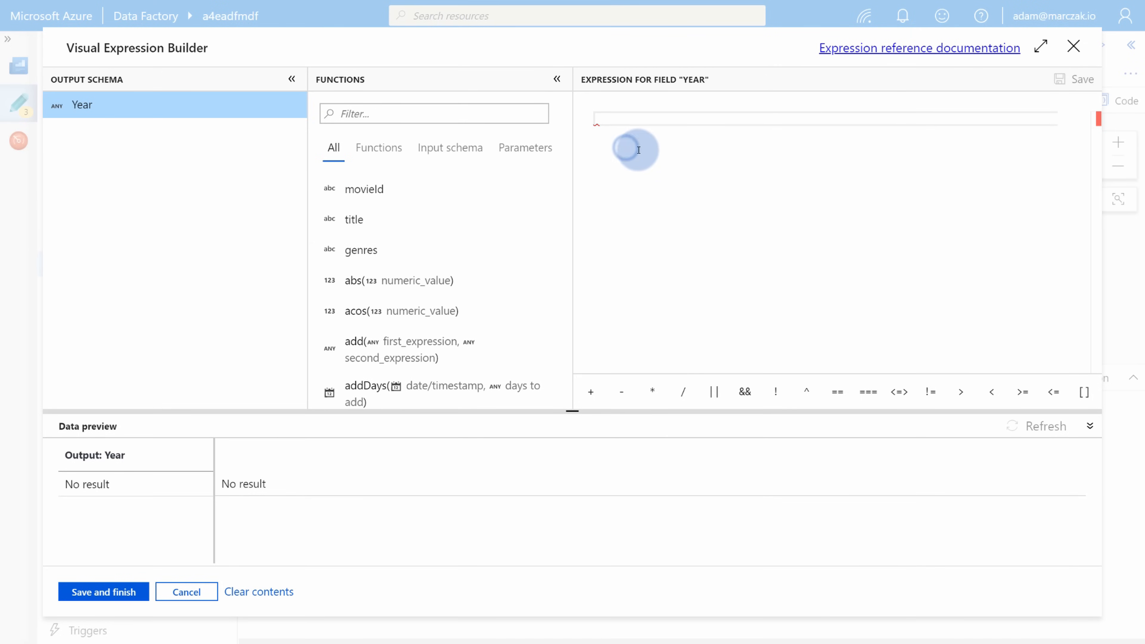
type("toInteger(trim(right(title, 6), '()'))")
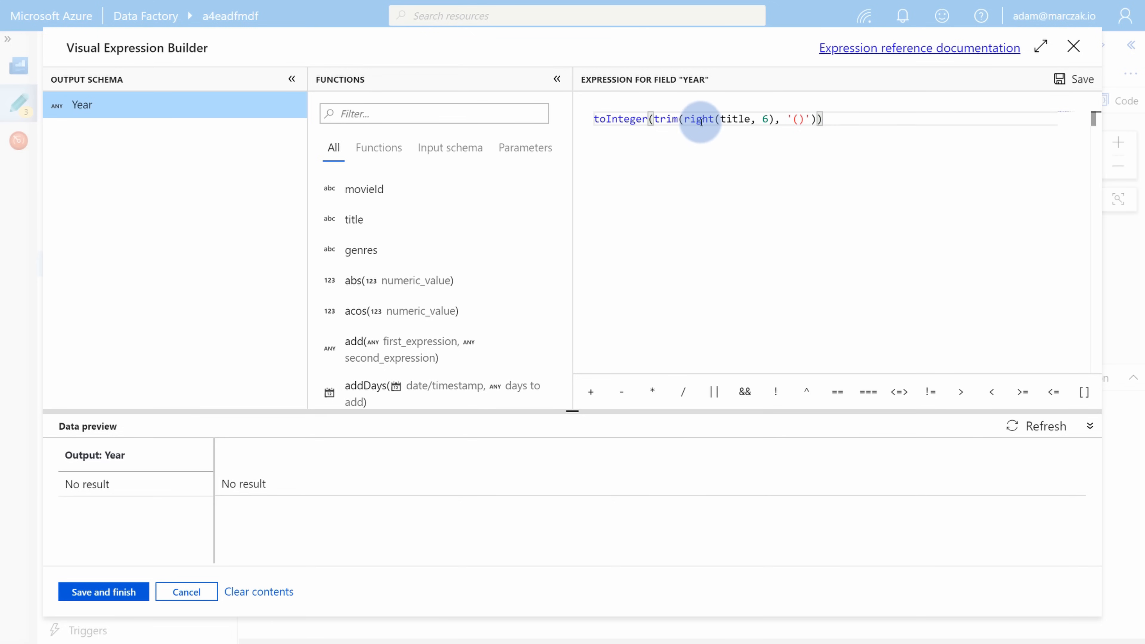
double_click(736, 119)
left_click_drag(687, 120, 775, 119)
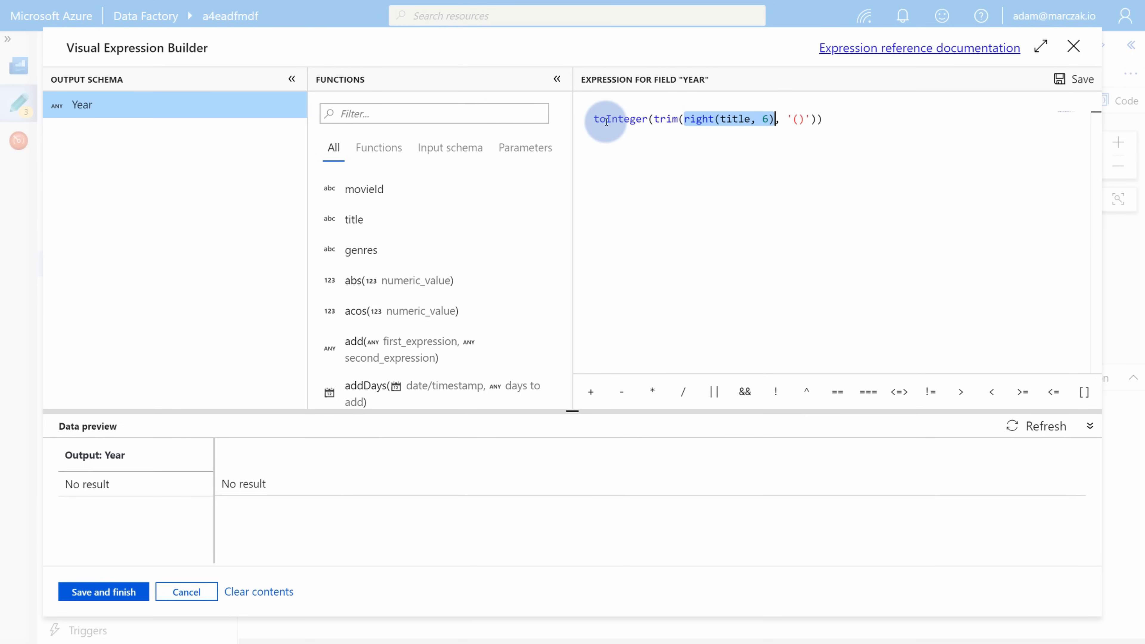
left_click(836, 118)
left_click_drag(837, 118, 594, 121)
left_click(634, 120)
left_click(655, 175)
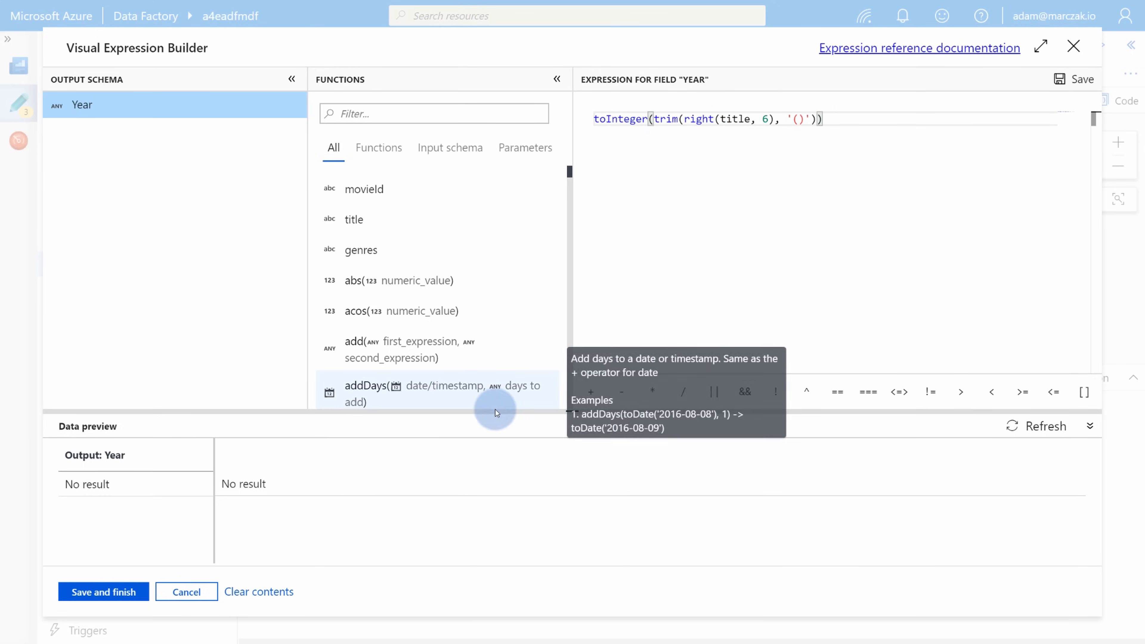
left_click(700, 235)
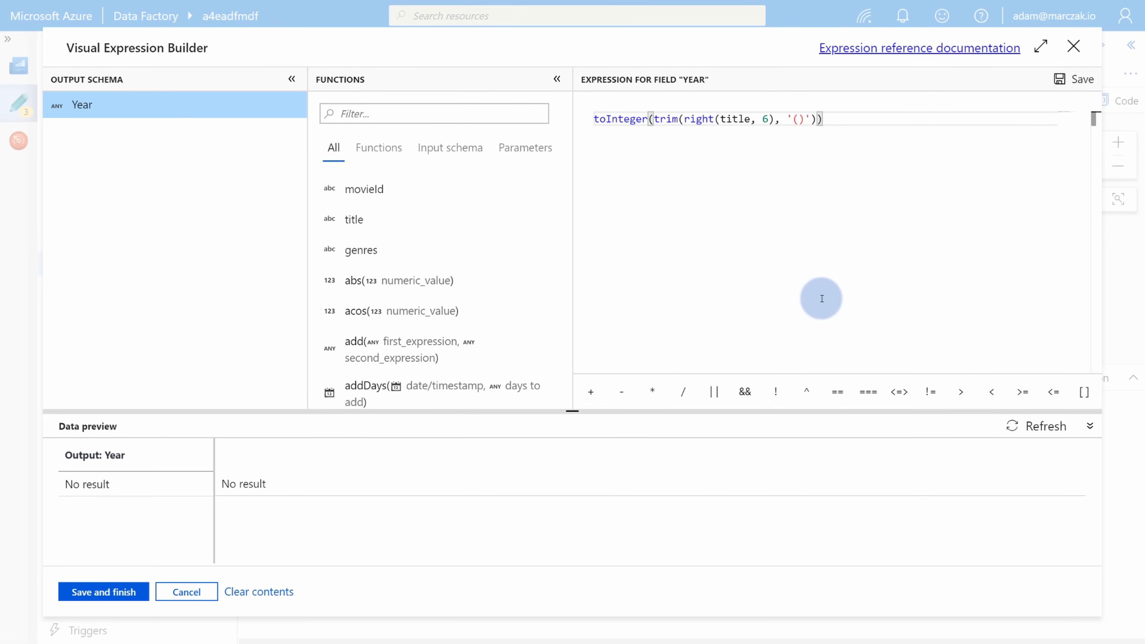
Step: Refresh the expression's data preview, compare the extracted years with the titles, and save the Year expression
left_click(1018, 432)
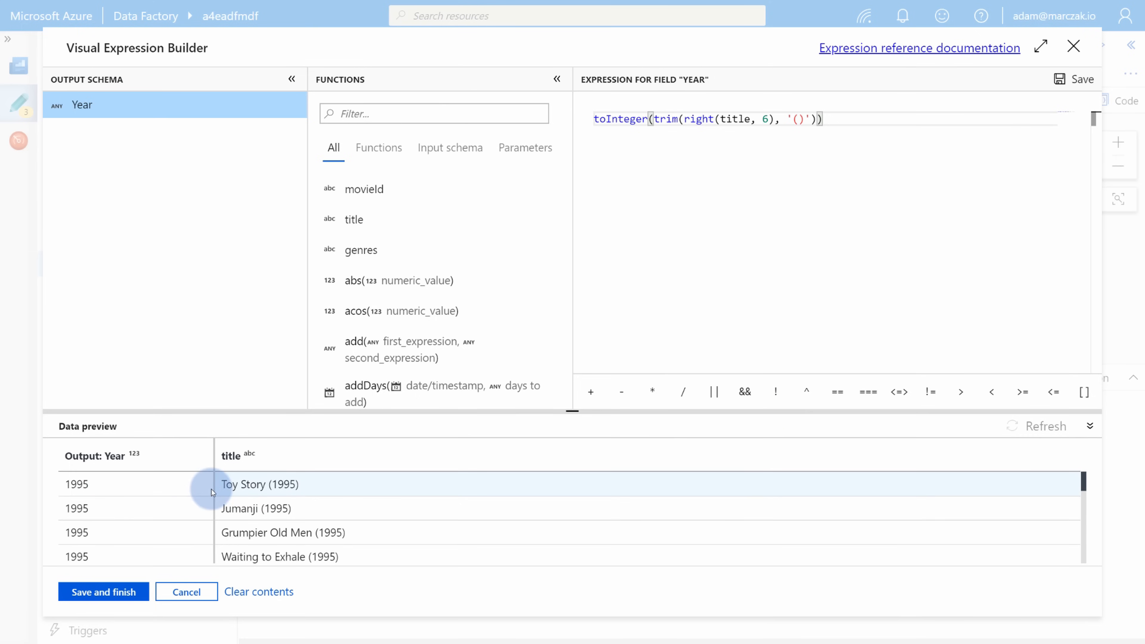
left_click_drag(90, 484, 72, 485)
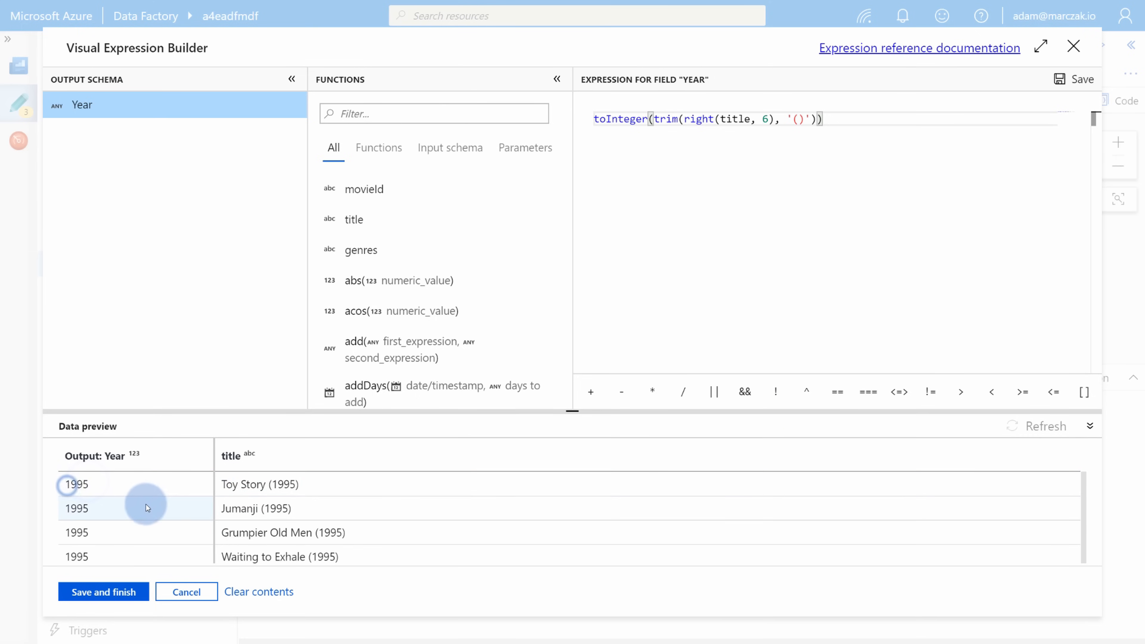
scroll(337, 525, "down", 2)
scroll(337, 526, "down", 7)
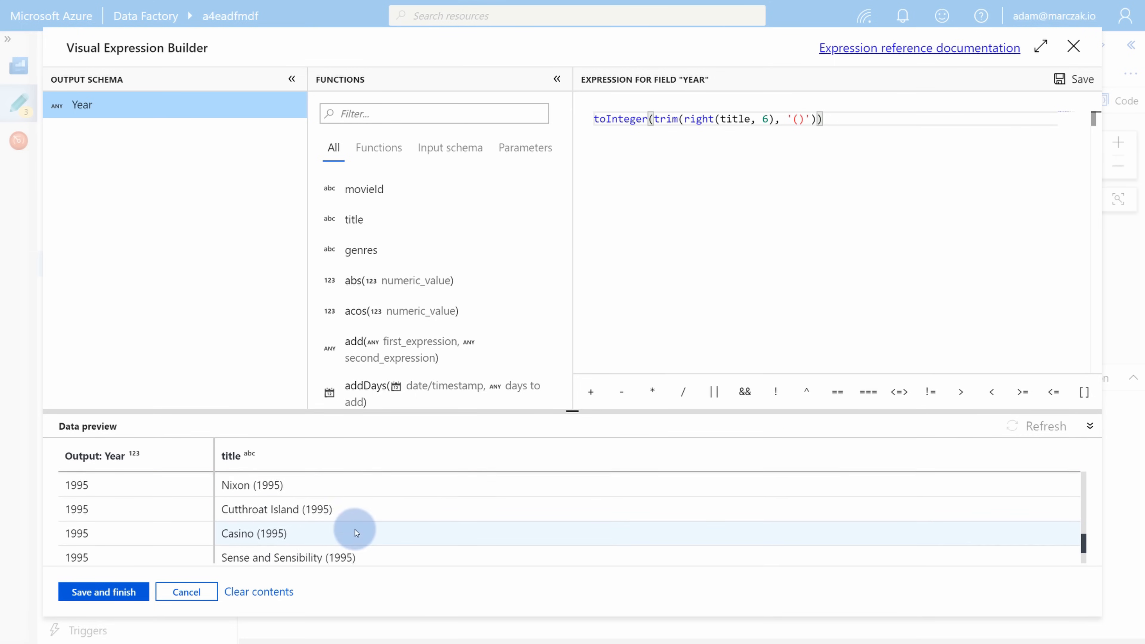
scroll(387, 531, "up", 8)
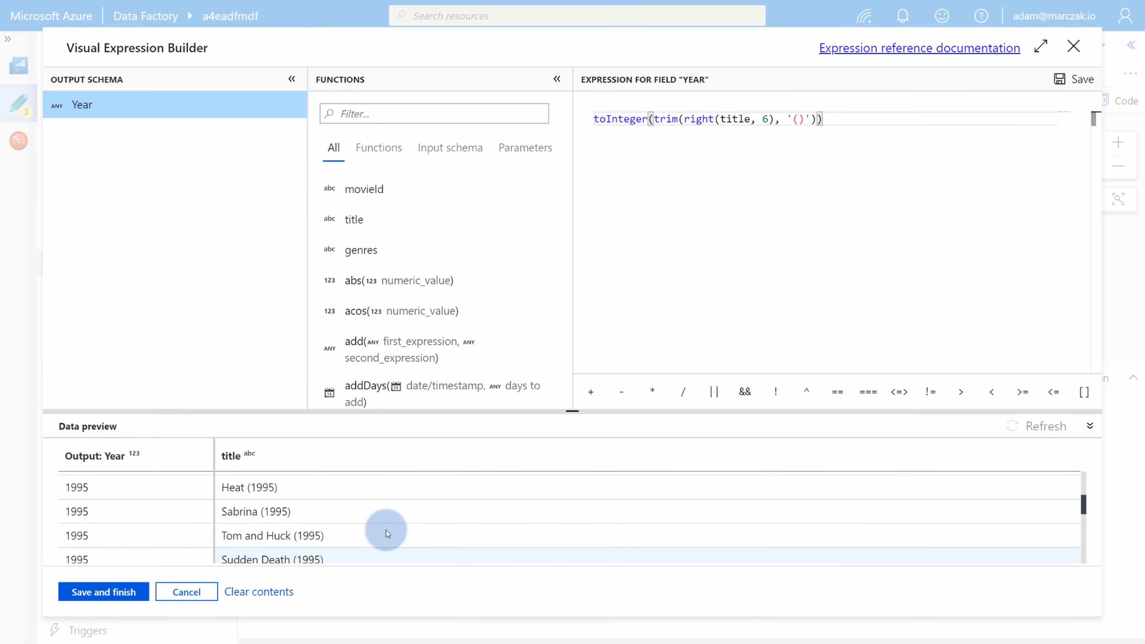
left_click_drag(320, 534, 340, 534)
left_click(667, 251)
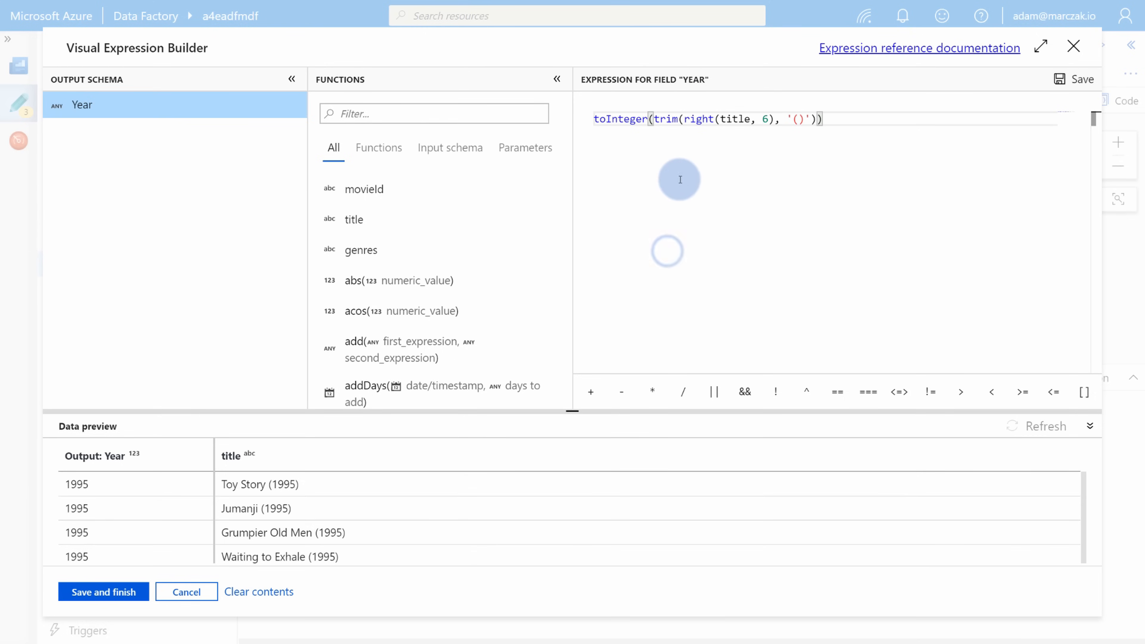
left_click(722, 176)
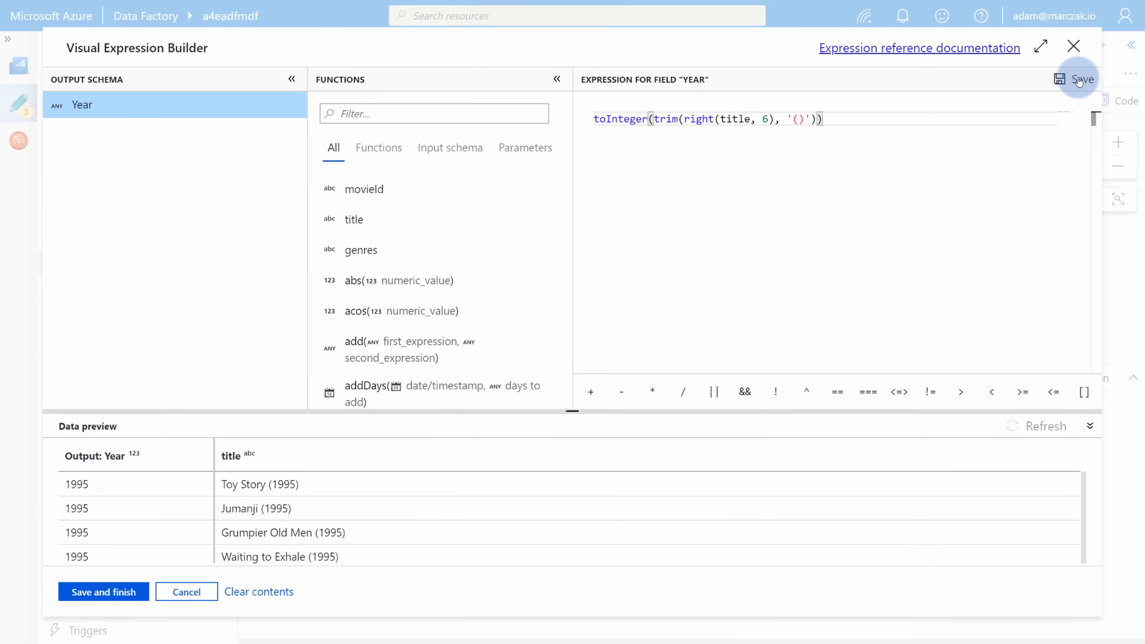
left_click(108, 592)
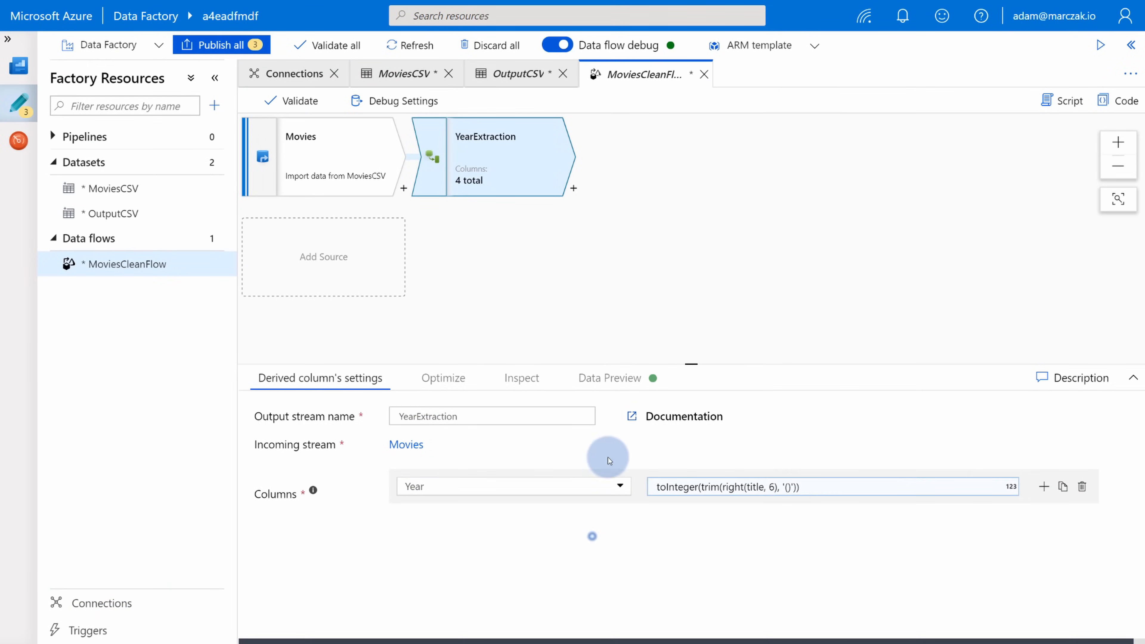
Step: Load the data preview of YearExtraction and examine the Year values across the rows
left_click(609, 379)
left_click(315, 442)
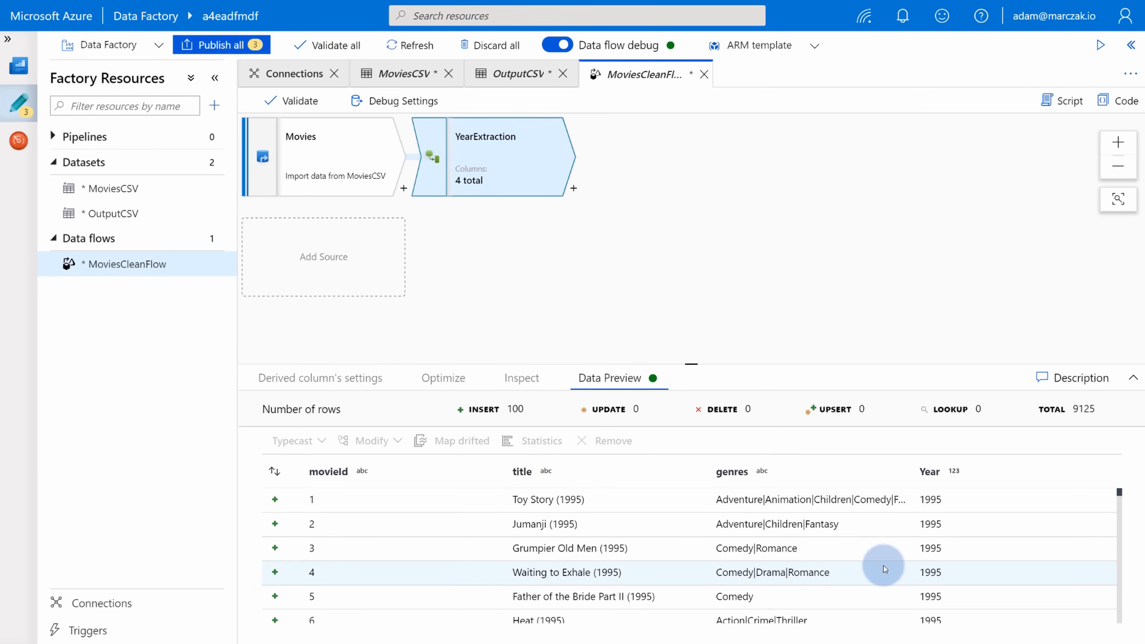
scroll(884, 567, "down", 8)
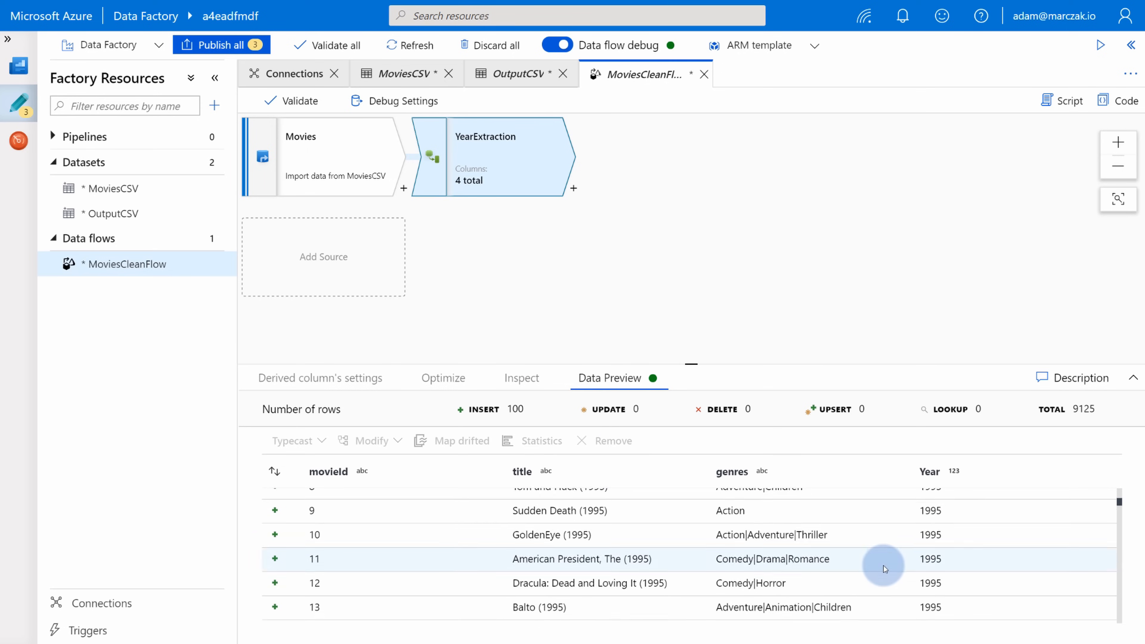
Step: Inspect YearExtraction's output schema, checking the new, updated and unchanged column counts and the Year column's type and source column
left_click(533, 385)
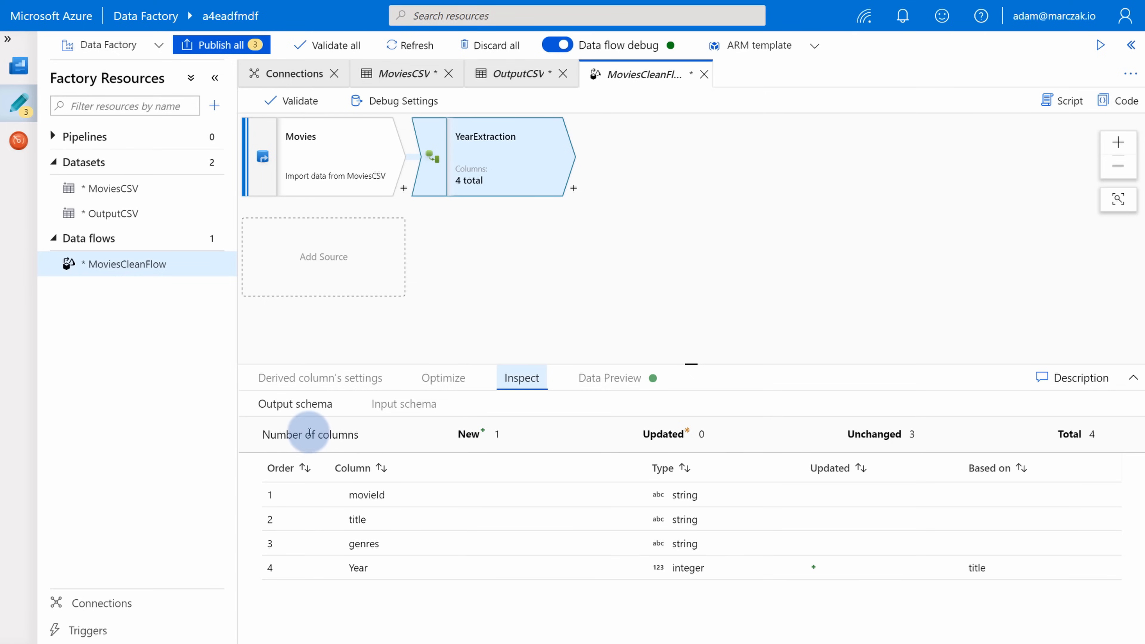
left_click_drag(262, 434, 354, 435)
left_click(503, 437)
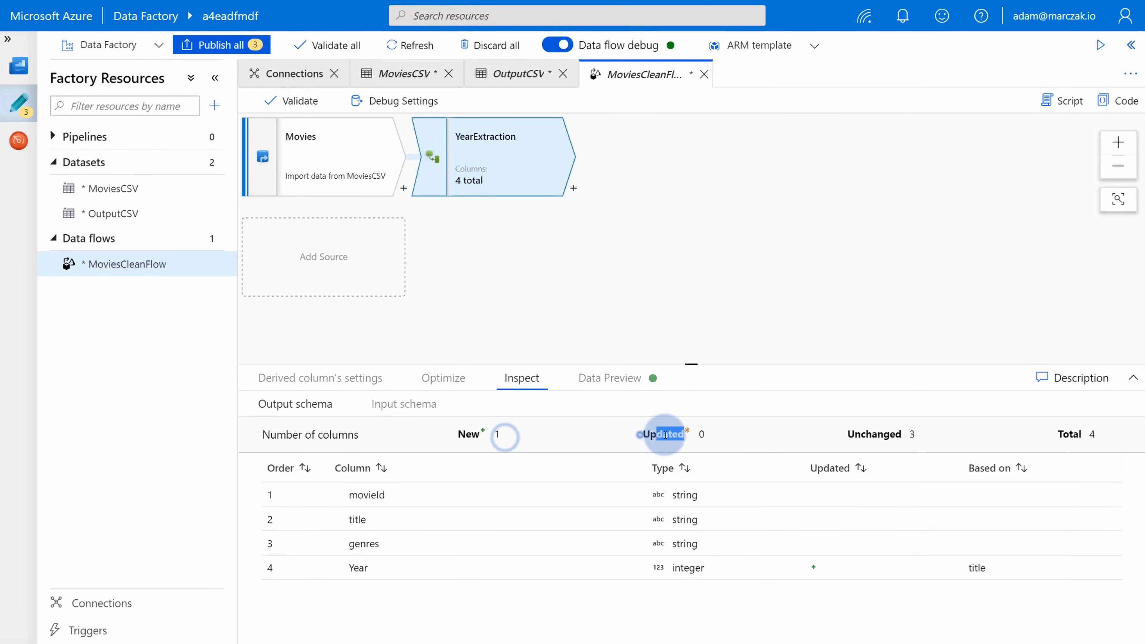
left_click_drag(697, 434, 714, 437)
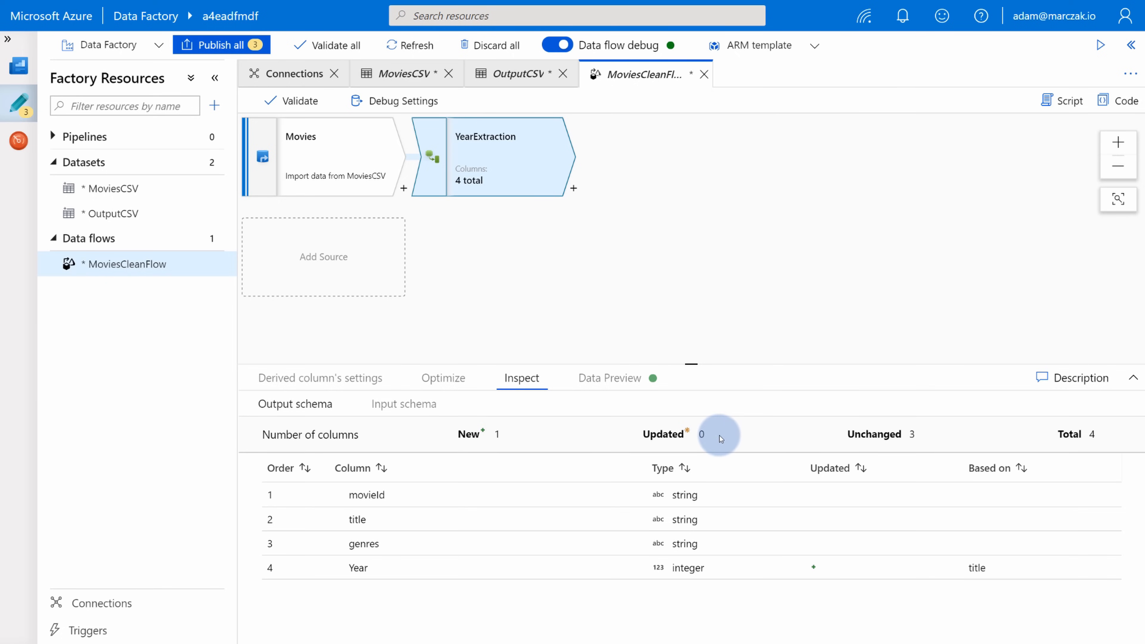
left_click(845, 434)
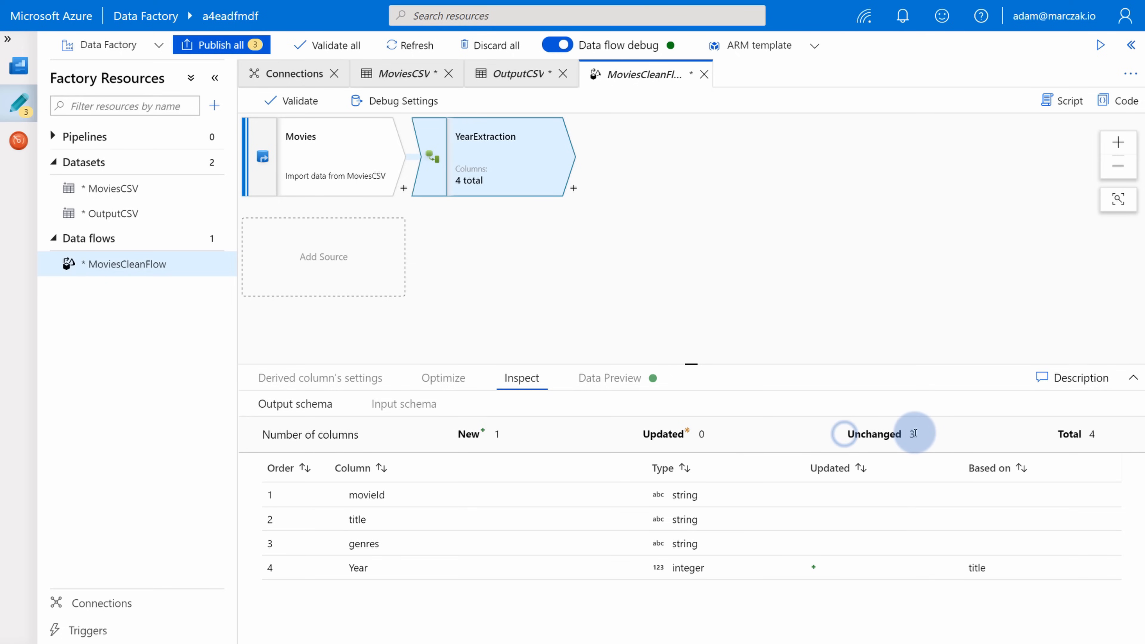
left_click_drag(914, 434, 934, 439)
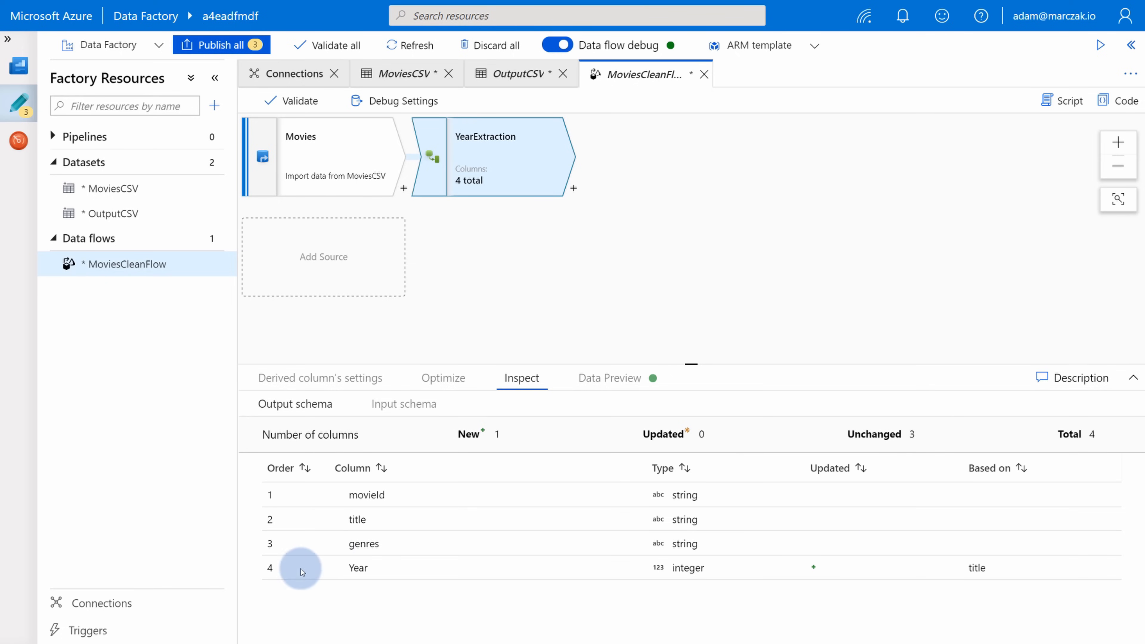
left_click_drag(265, 569, 378, 572)
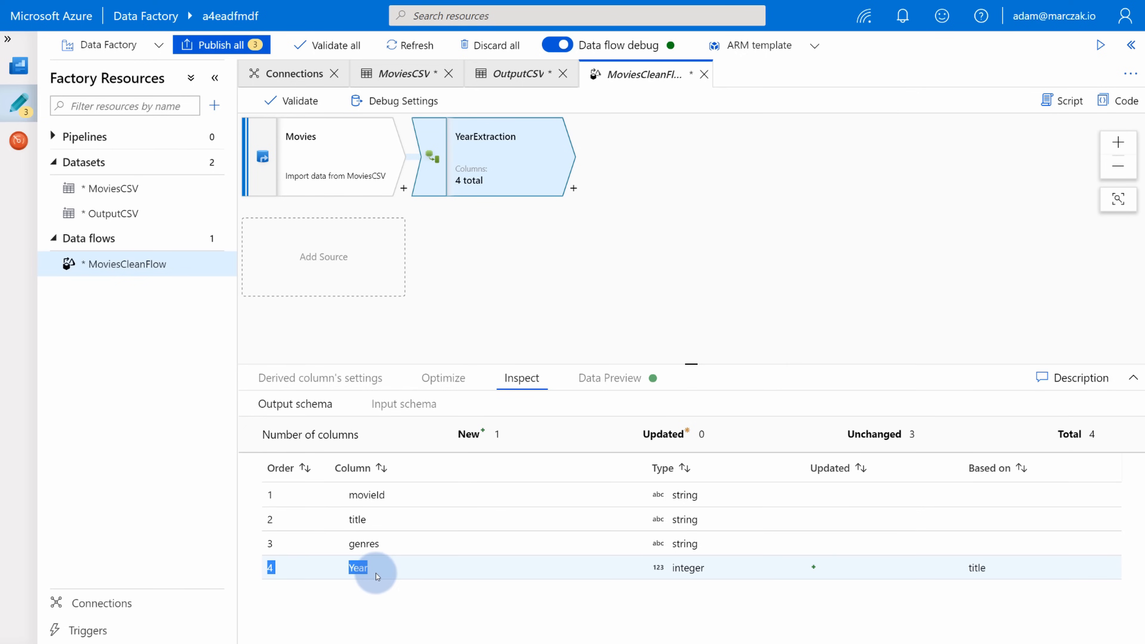
left_click_drag(653, 570, 817, 570)
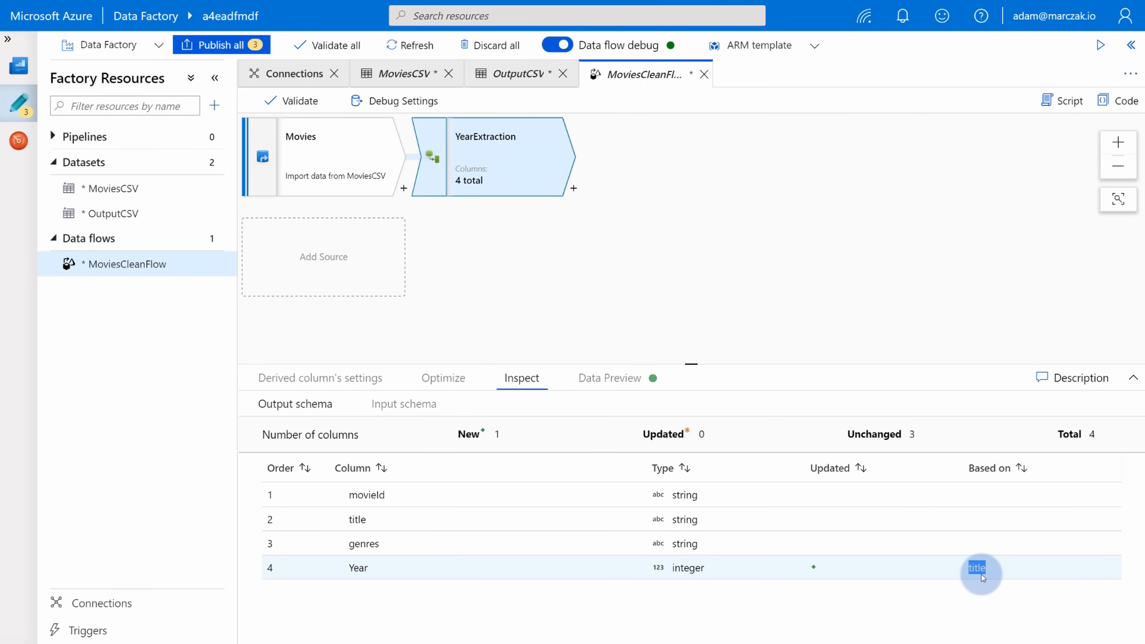
left_click(357, 520)
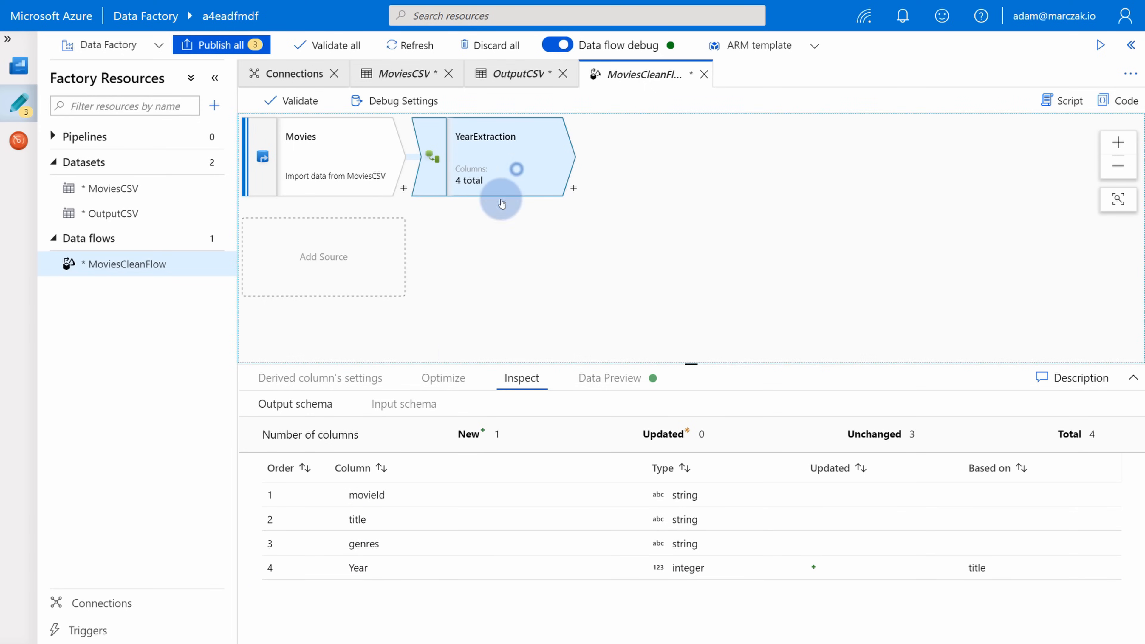
Step: Add a second column to the YearExtraction derived column settings and select the existing title column for it
left_click(344, 379)
left_click(371, 475)
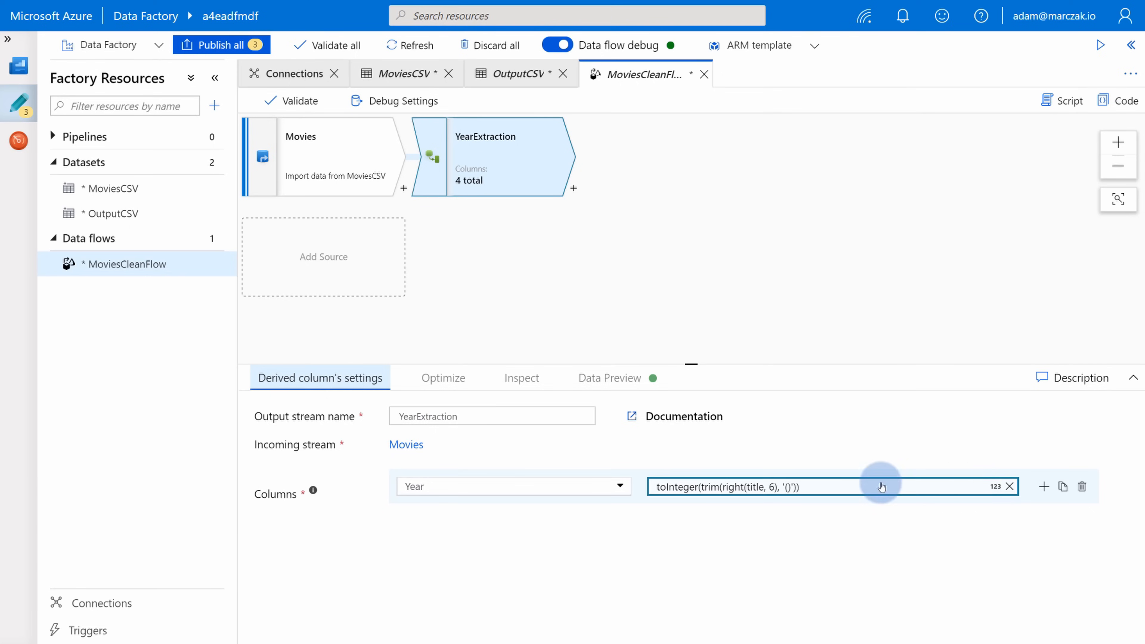
left_click(1043, 488)
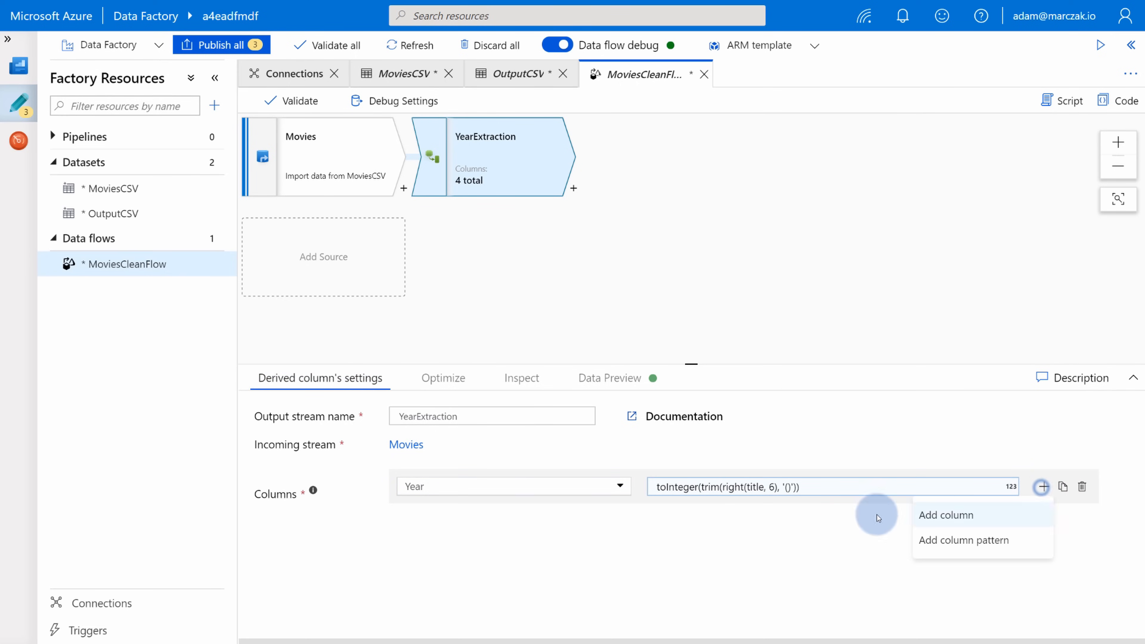
left_click(953, 514)
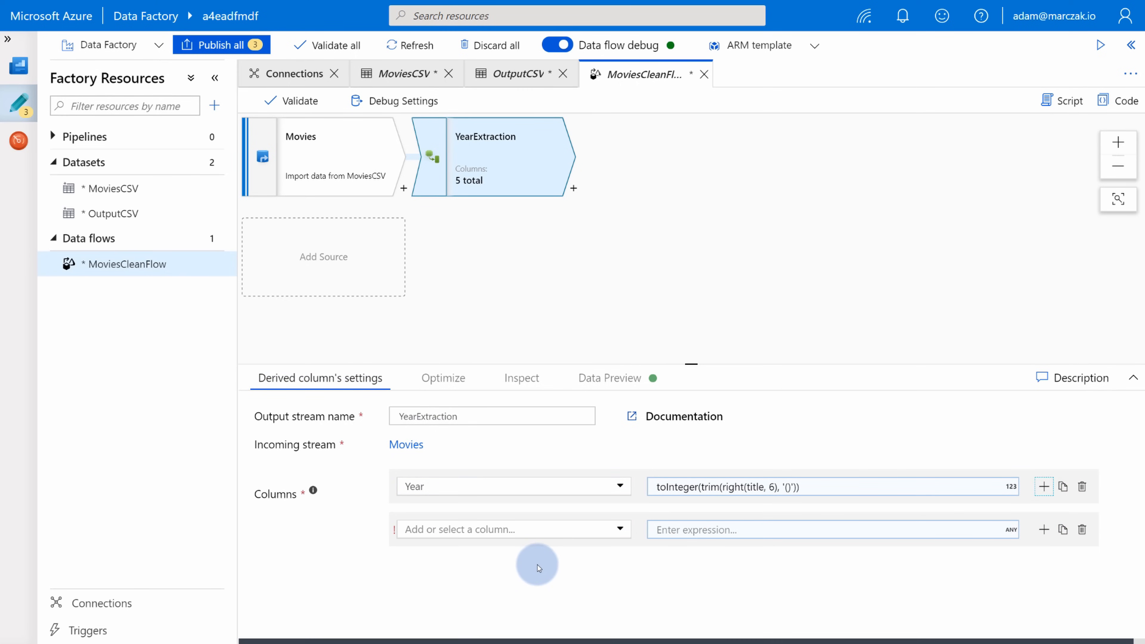
left_click(621, 379)
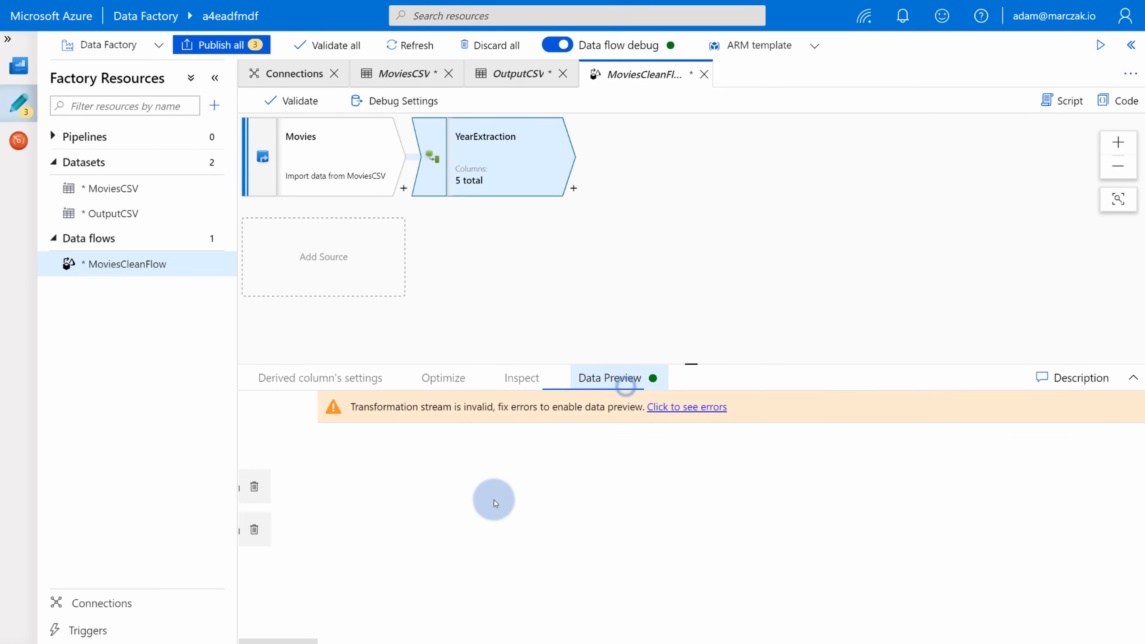
left_click(356, 380)
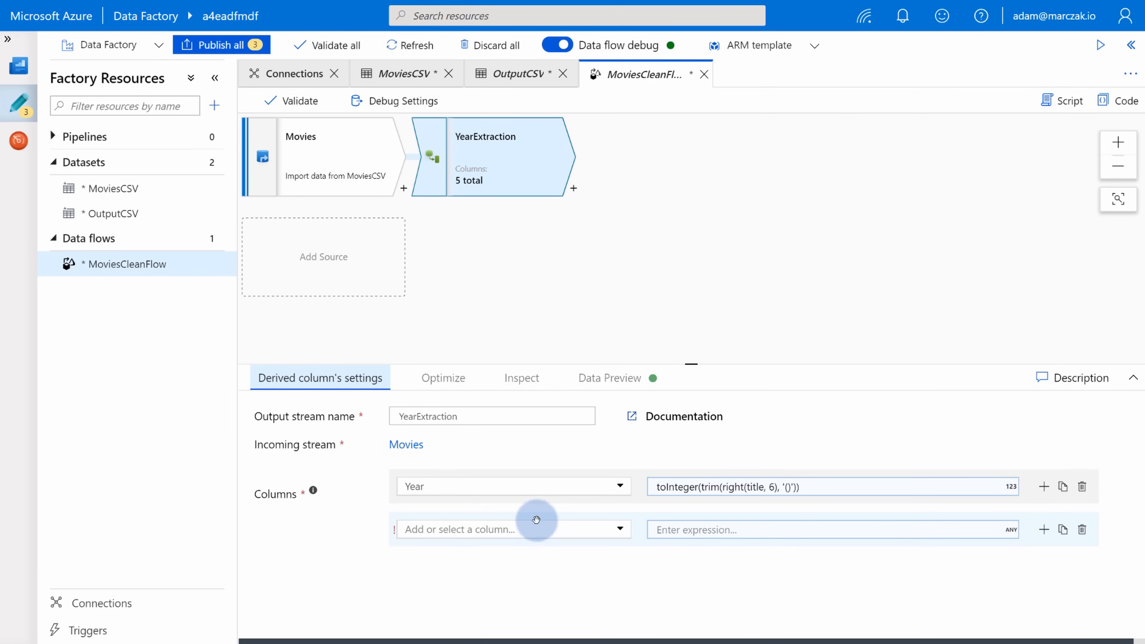
left_click(518, 531)
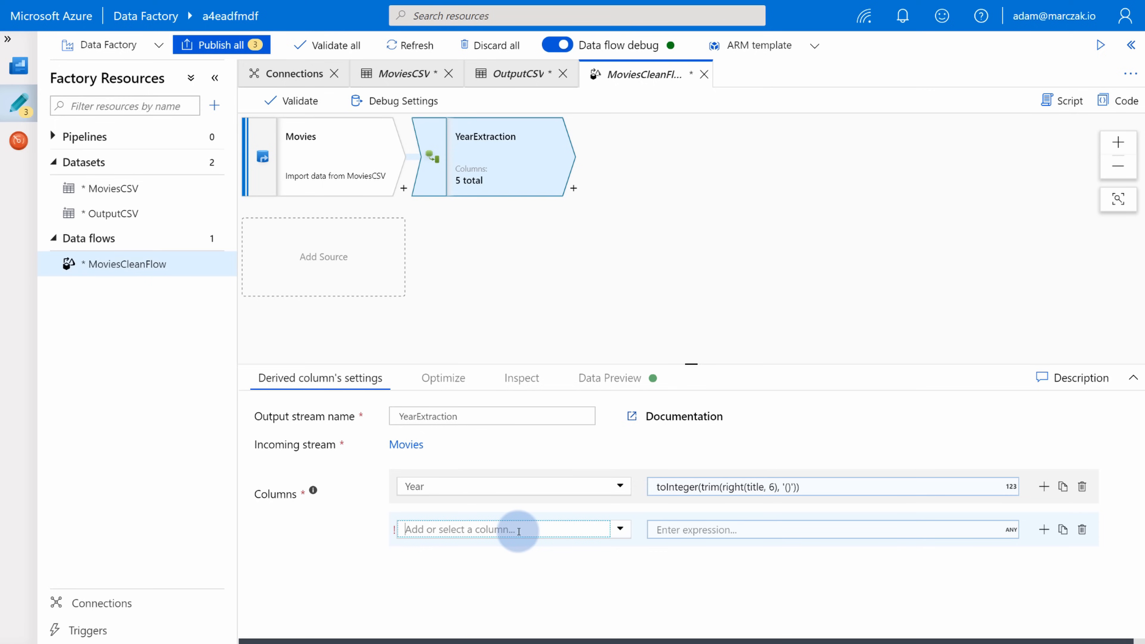
type("title")
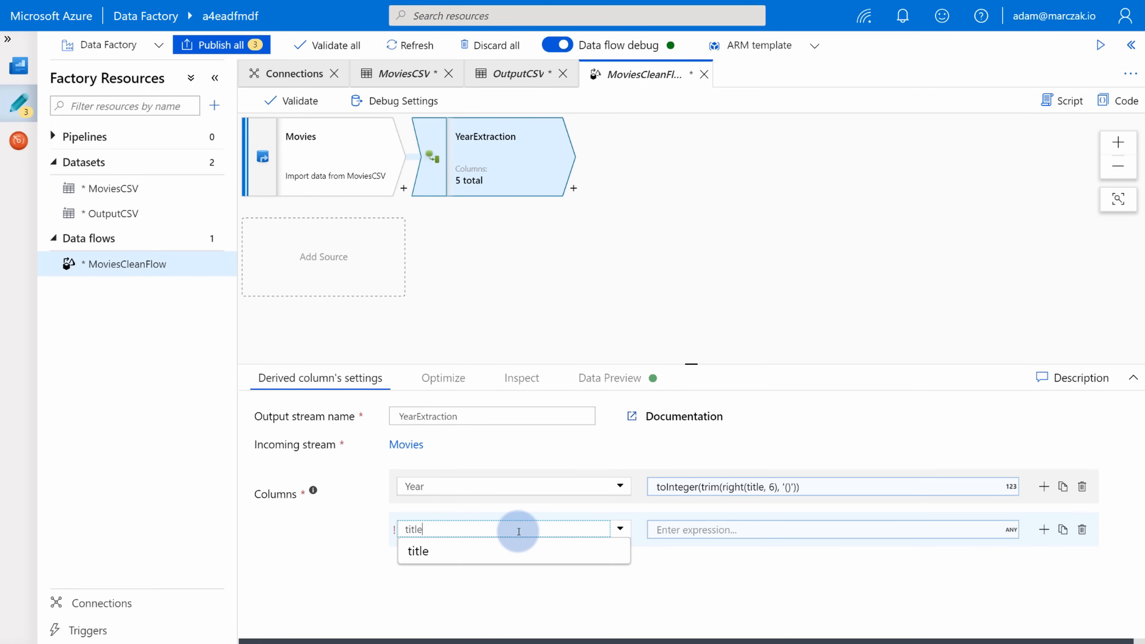
left_click(501, 548)
left_click(620, 530)
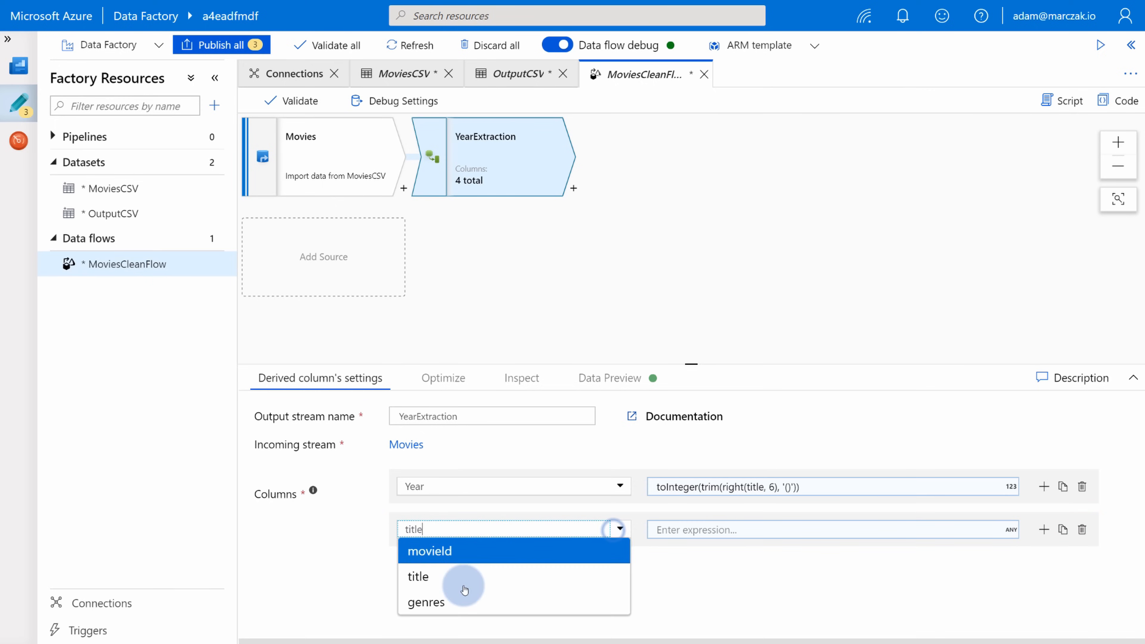
left_click(456, 582)
Step: Enter the expression toString(left(title, length(title)-6)) for the title column
left_click(705, 529)
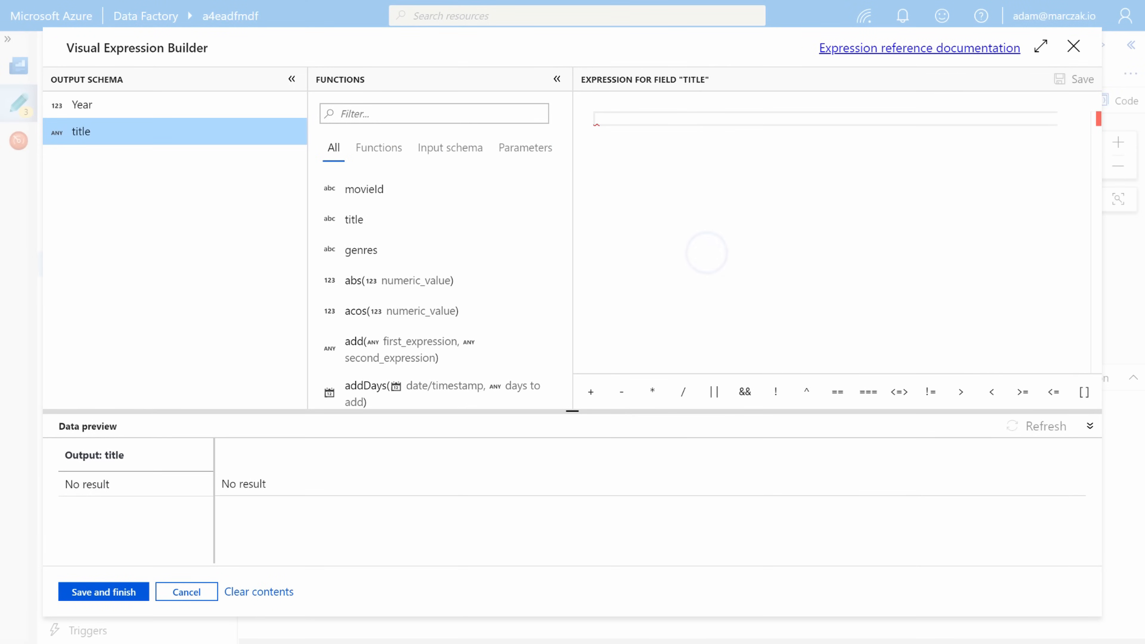
left_click(627, 199)
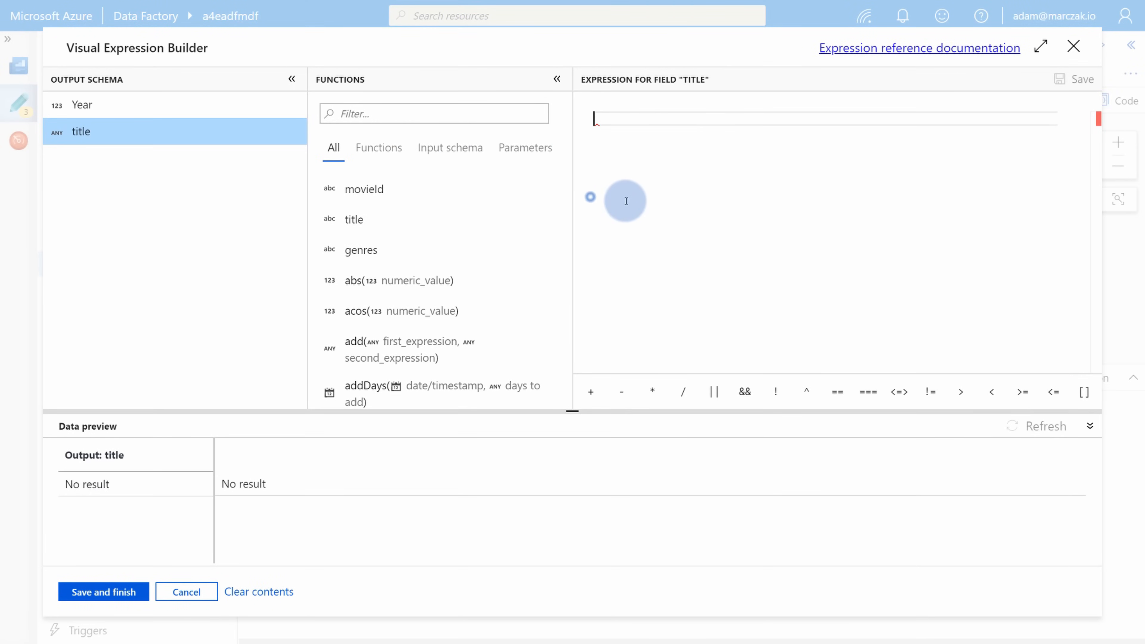
type("toString(left(title, length(title)-6))")
double_click(777, 119)
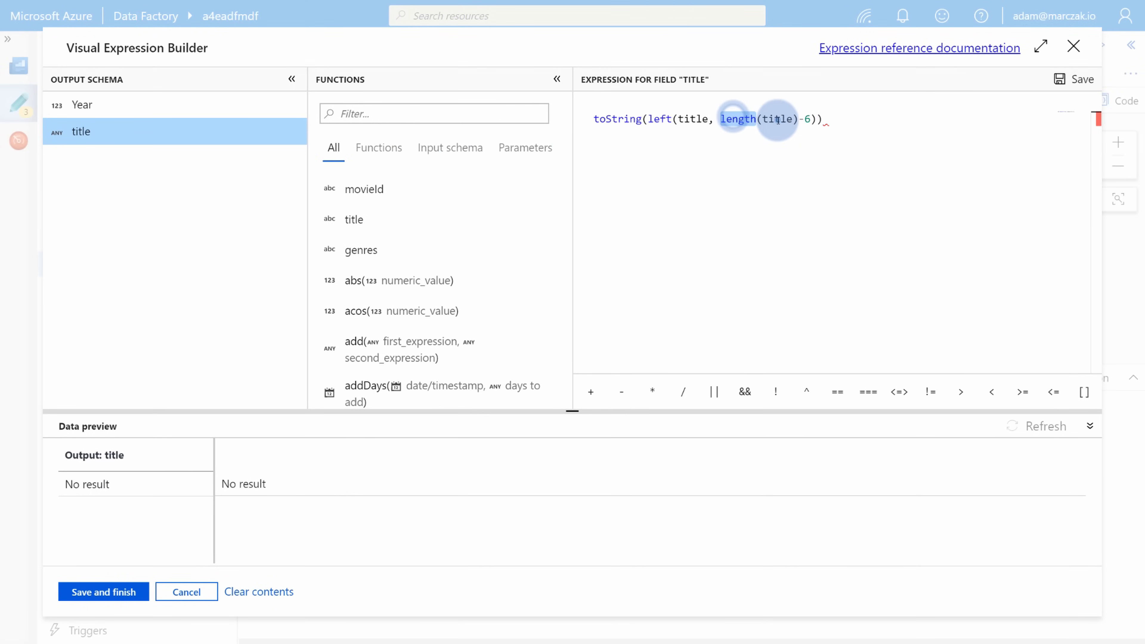
left_click(654, 235)
Step: Refresh the title expression's data preview, compare the output titles with the originals, and save the expression
left_click(1015, 423)
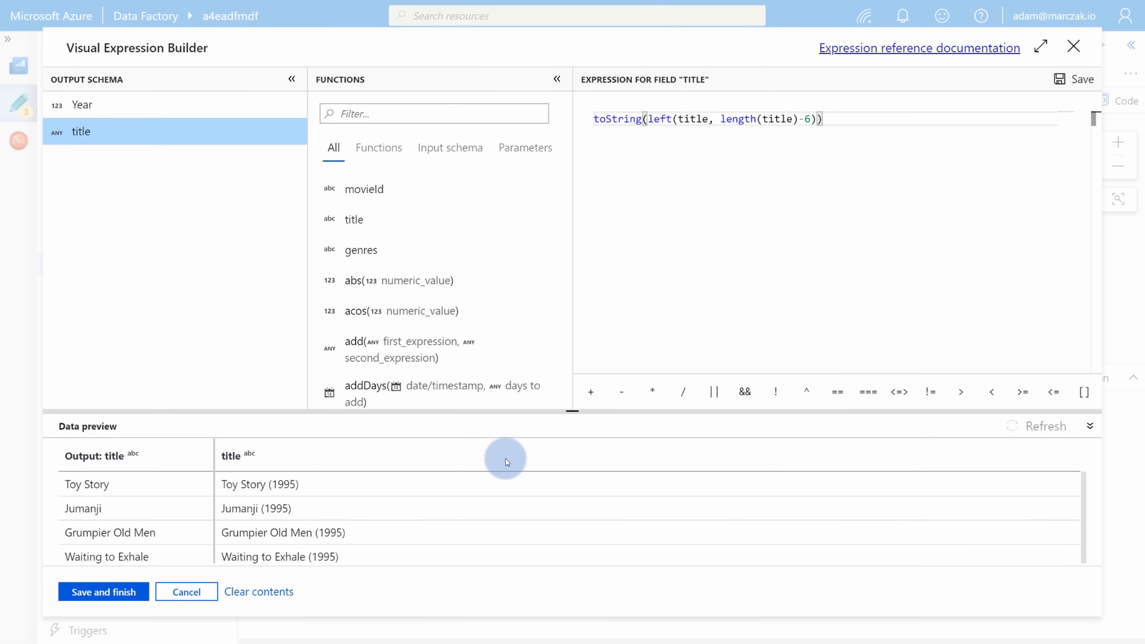
left_click_drag(311, 482, 222, 482)
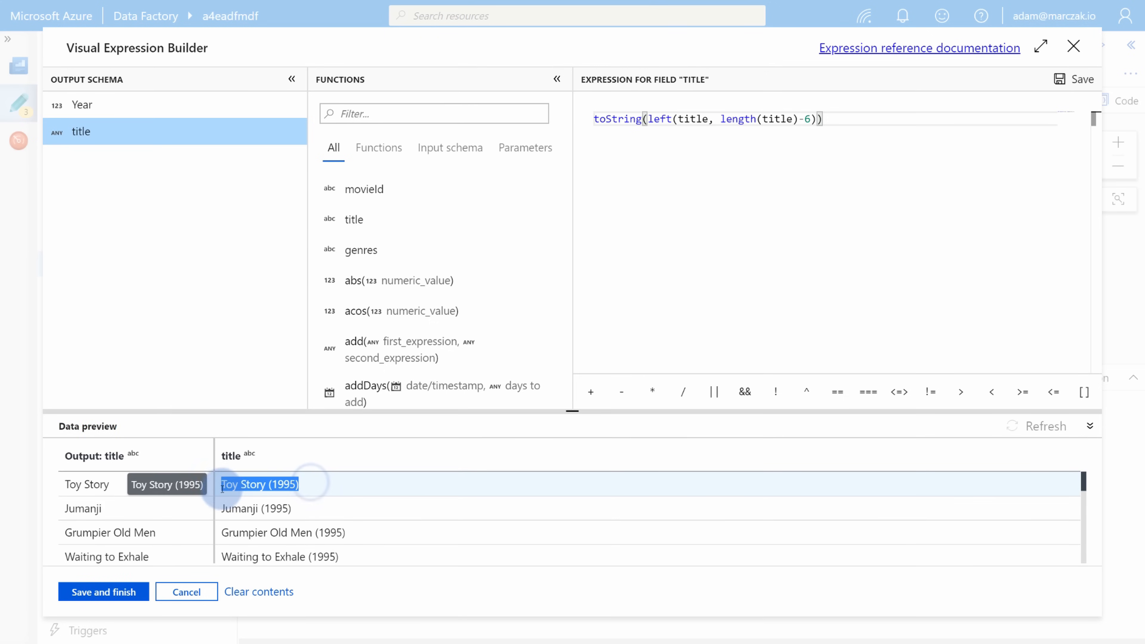
left_click_drag(67, 456, 66, 486)
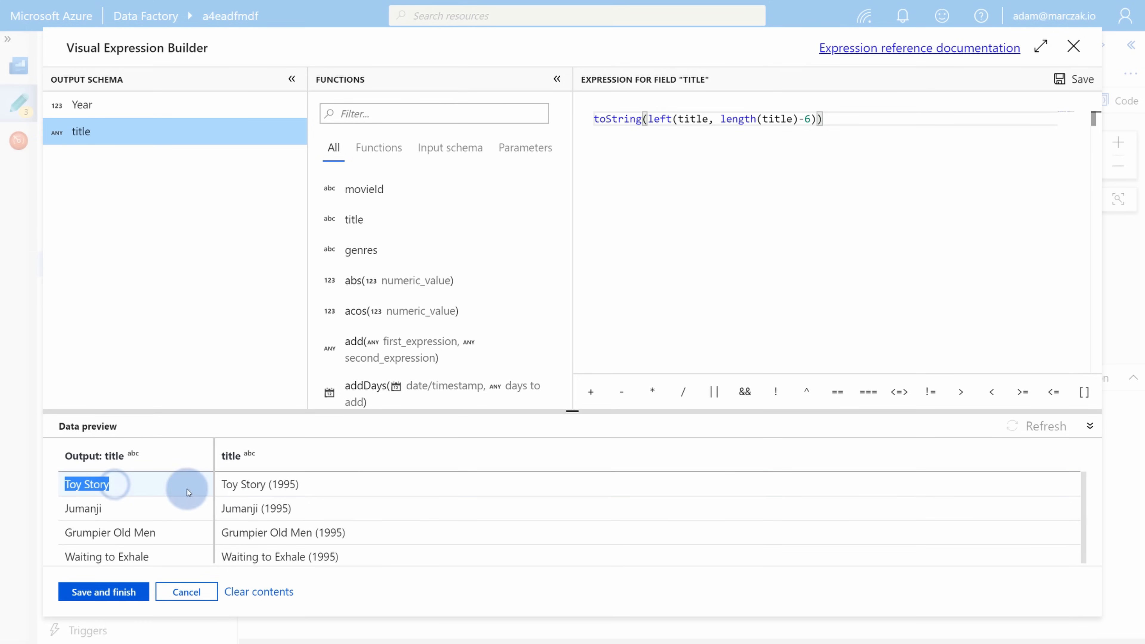
scroll(349, 524, "down", 3)
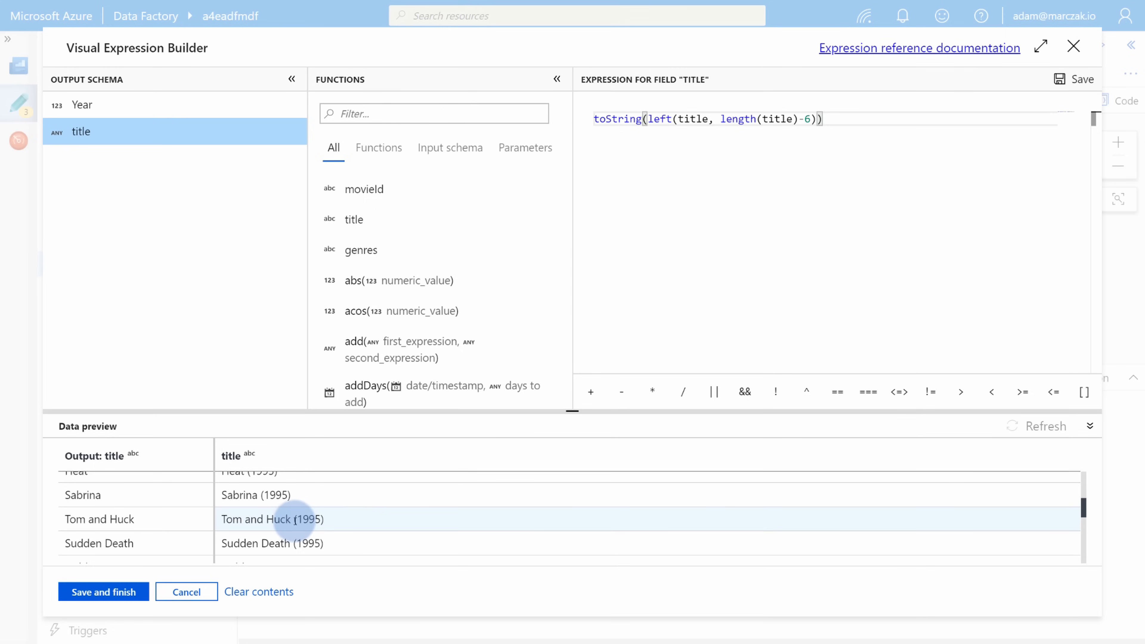
left_click_drag(295, 520, 325, 523)
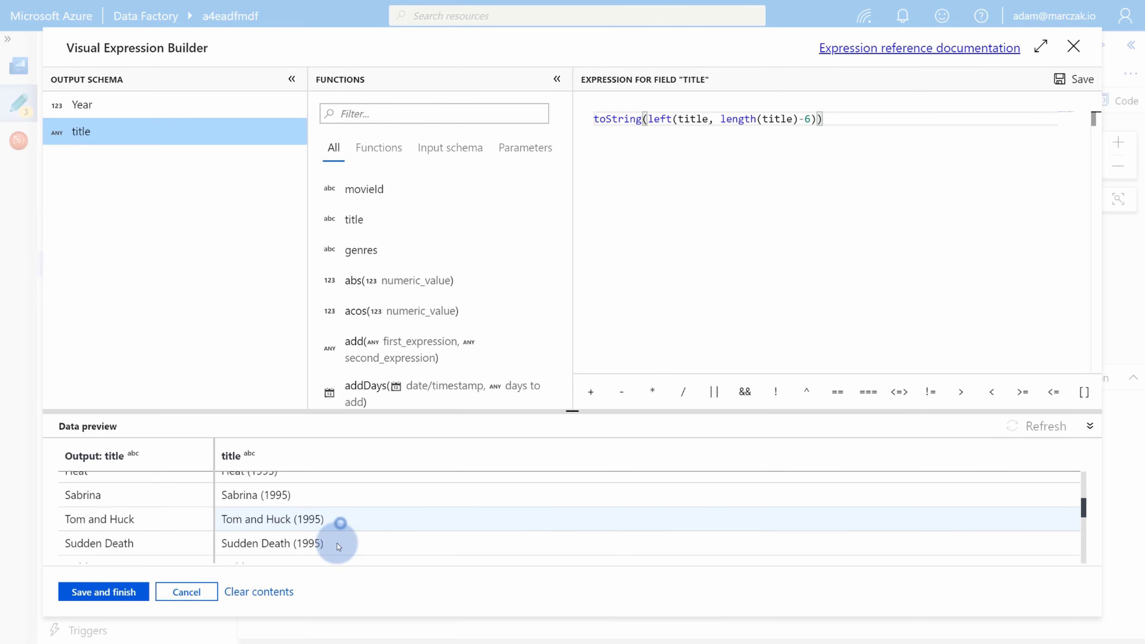
scroll(339, 537, "down", 6)
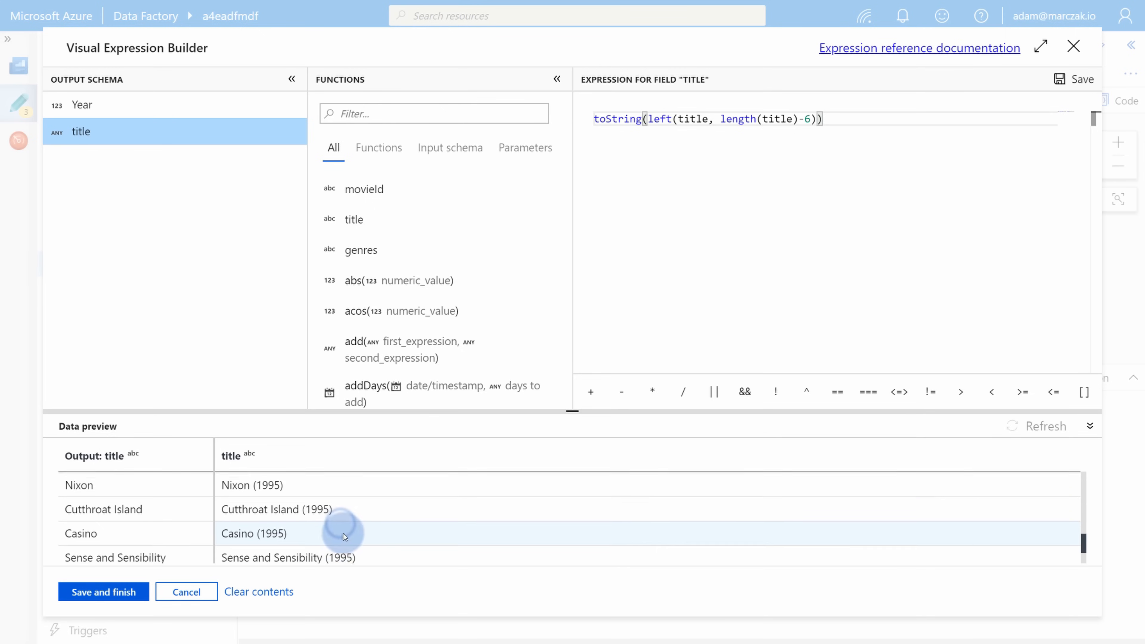
left_click(134, 592)
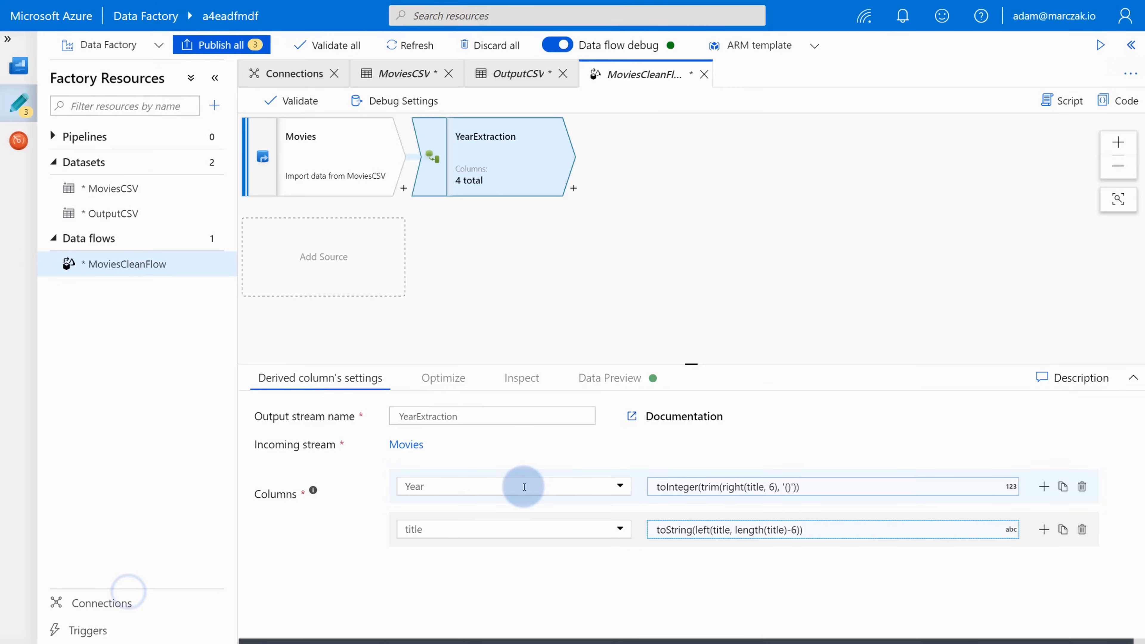
Step: Refresh the data preview of YearExtraction and check the title and Year values
left_click(588, 397)
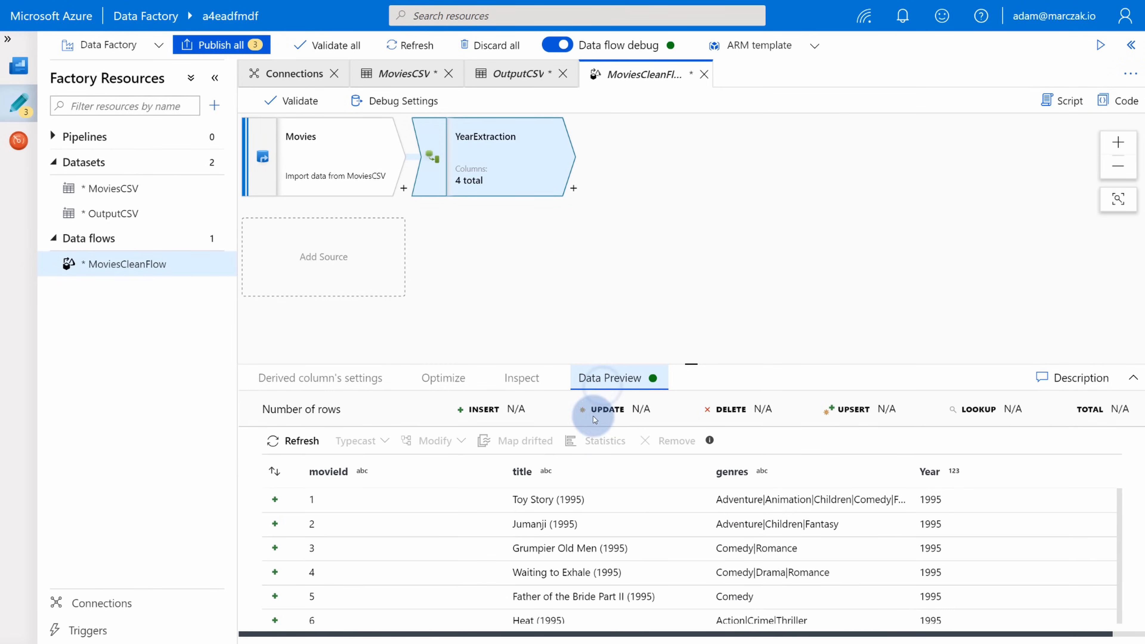
left_click(315, 434)
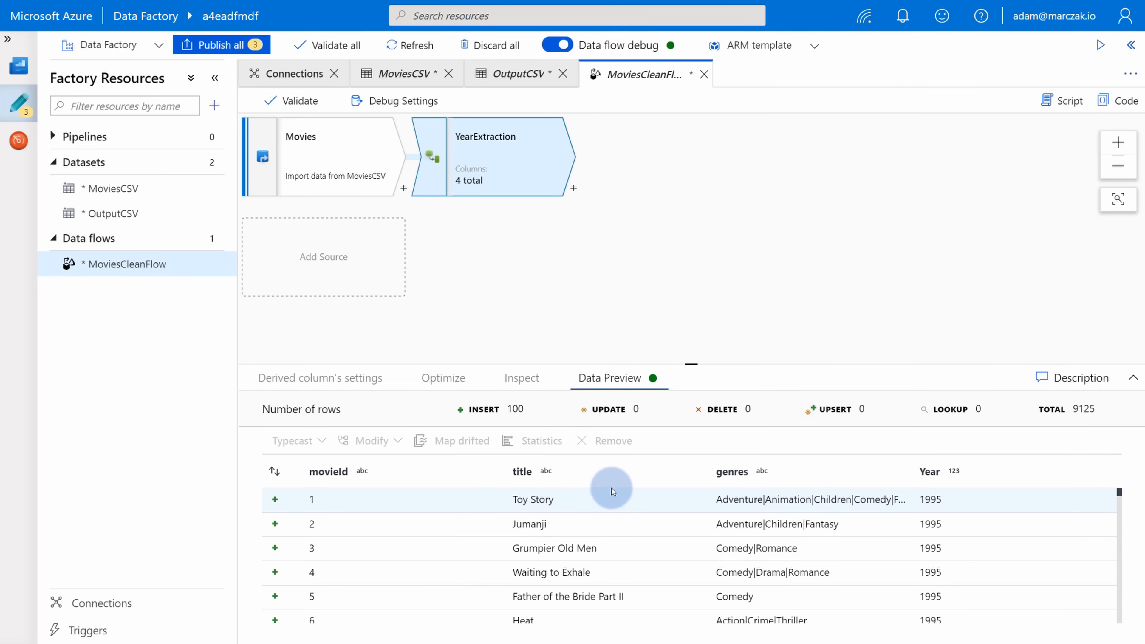
left_click(518, 494)
double_click(929, 499)
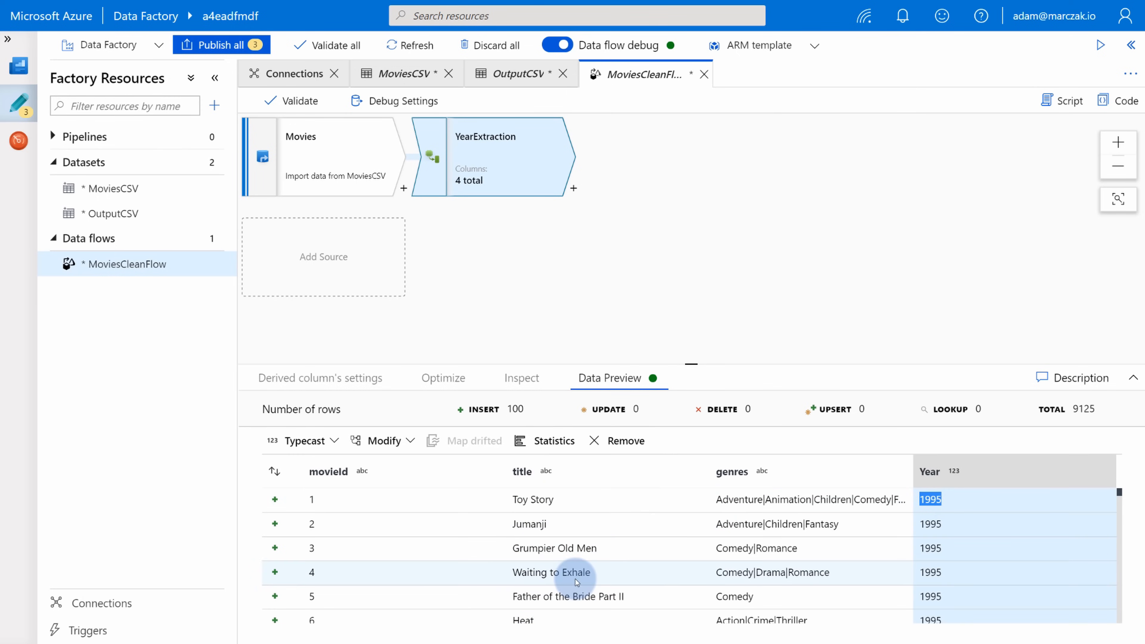
left_click(647, 307)
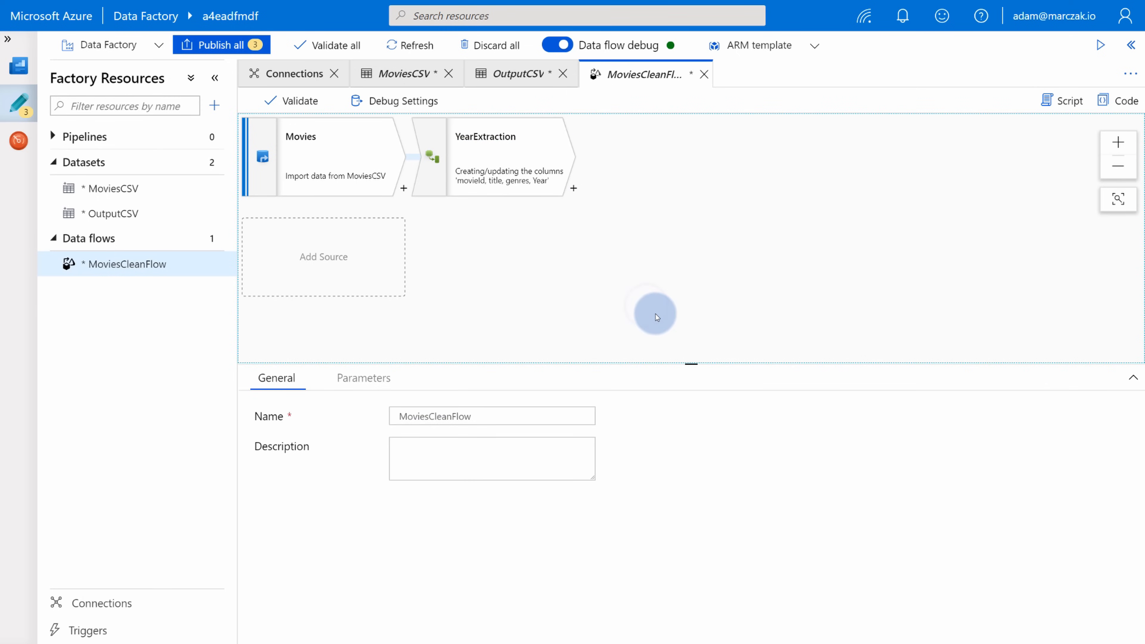
Step: Add a Sink transformation after YearExtraction and dismiss the introductory tip
left_click(574, 189)
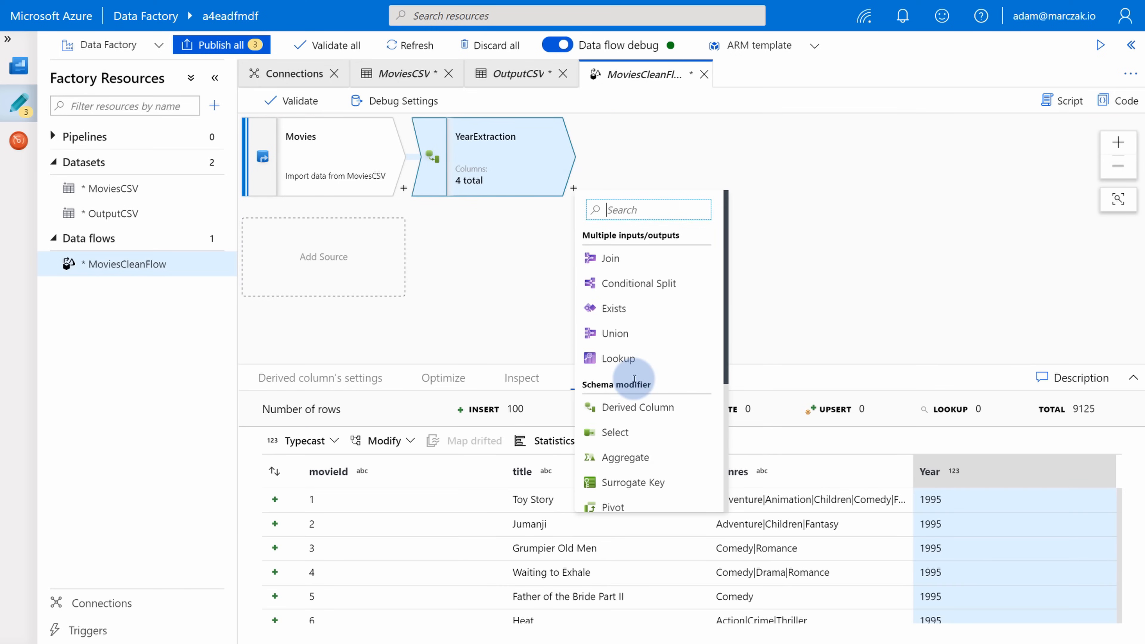
scroll(634, 379, "down", 5)
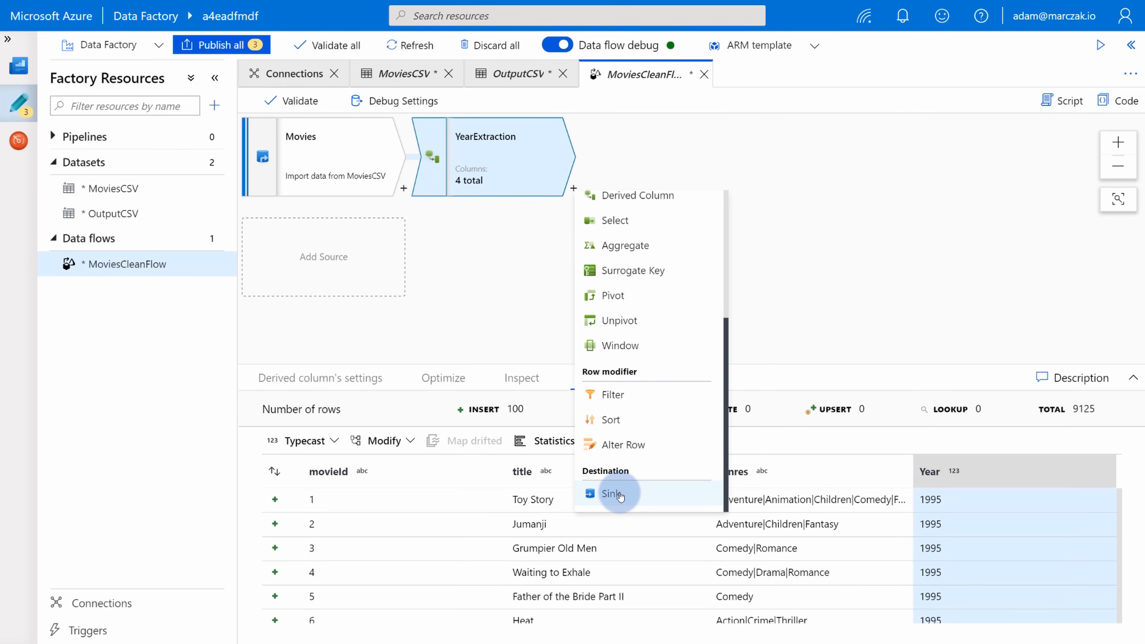
left_click(620, 494)
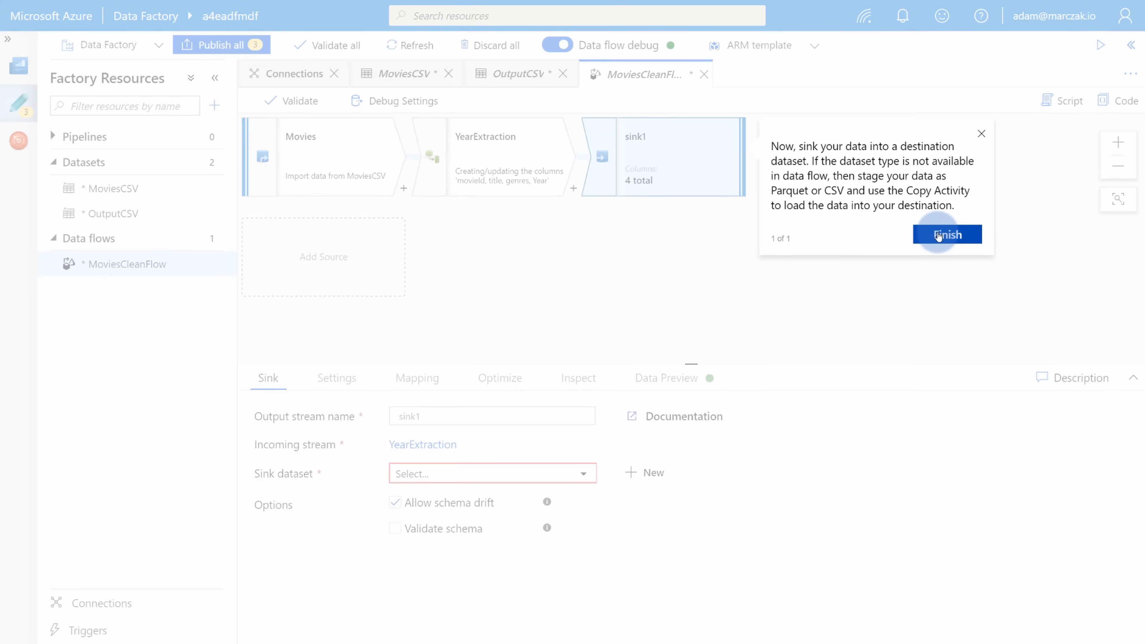
left_click(938, 233)
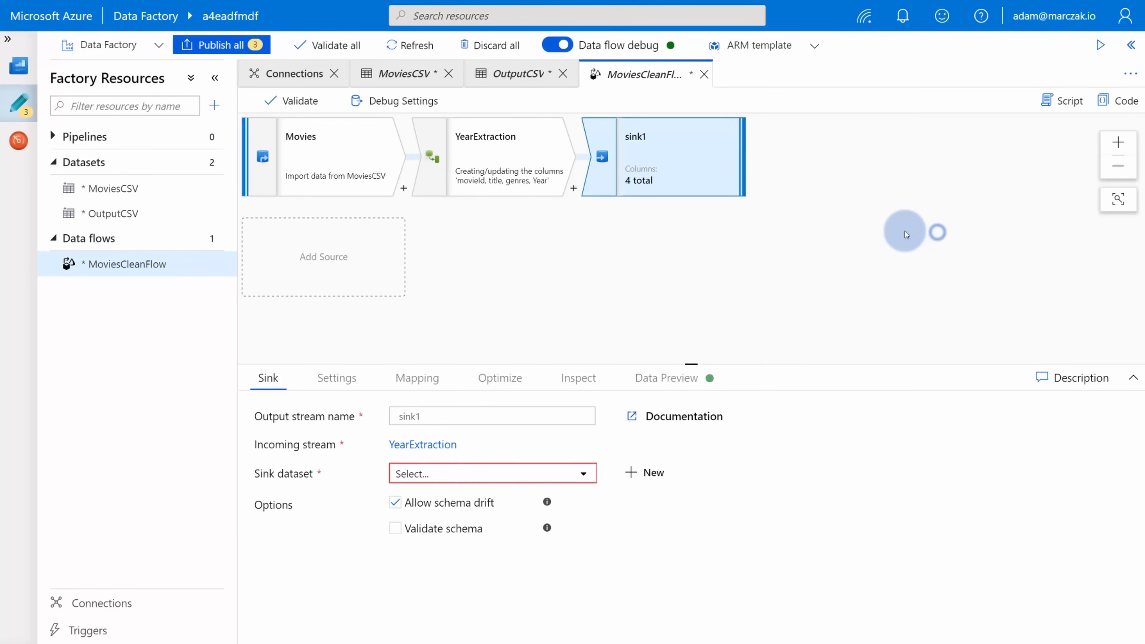
Step: Name the sink's output stream MoviesClean and set its sink dataset to OutputCSV
double_click(441, 416)
type("Movies")
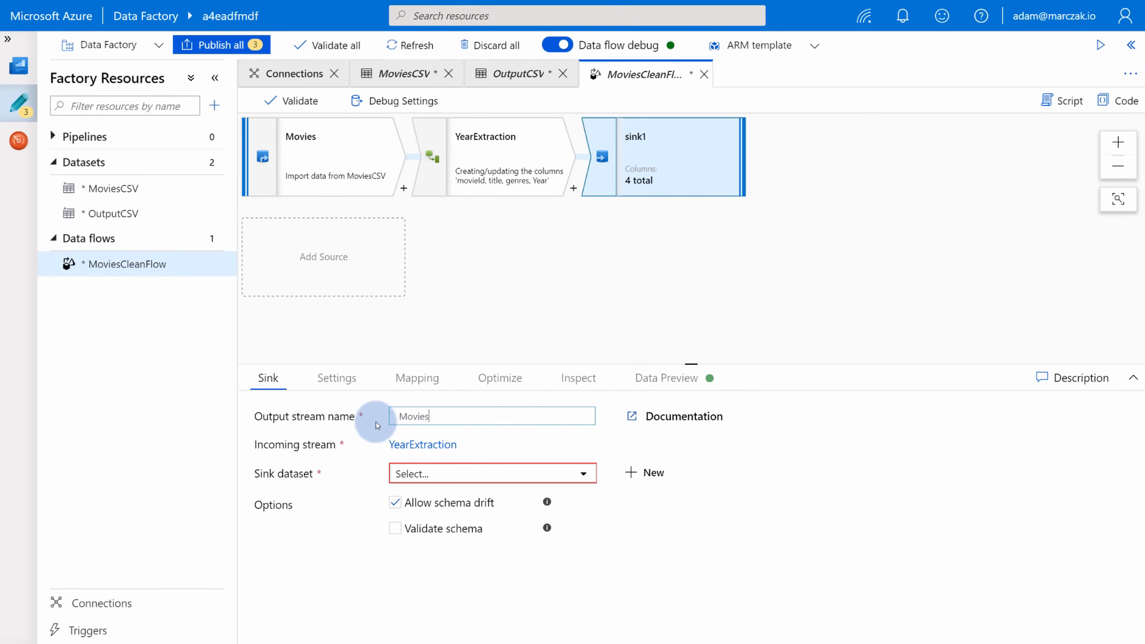
type("Clean")
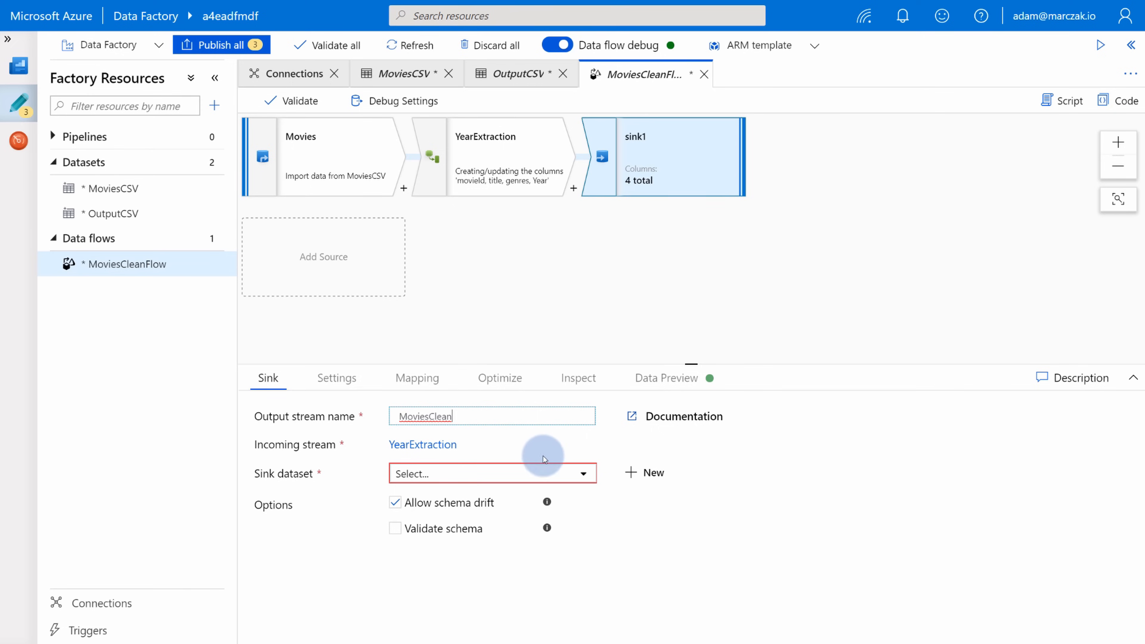
left_click(579, 474)
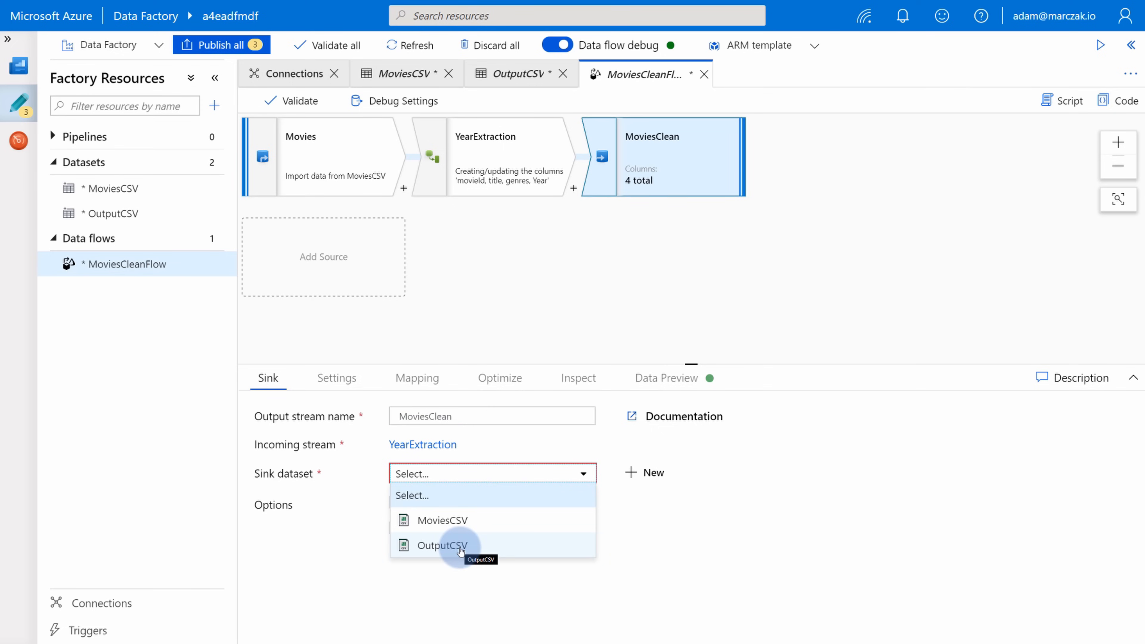
left_click(460, 547)
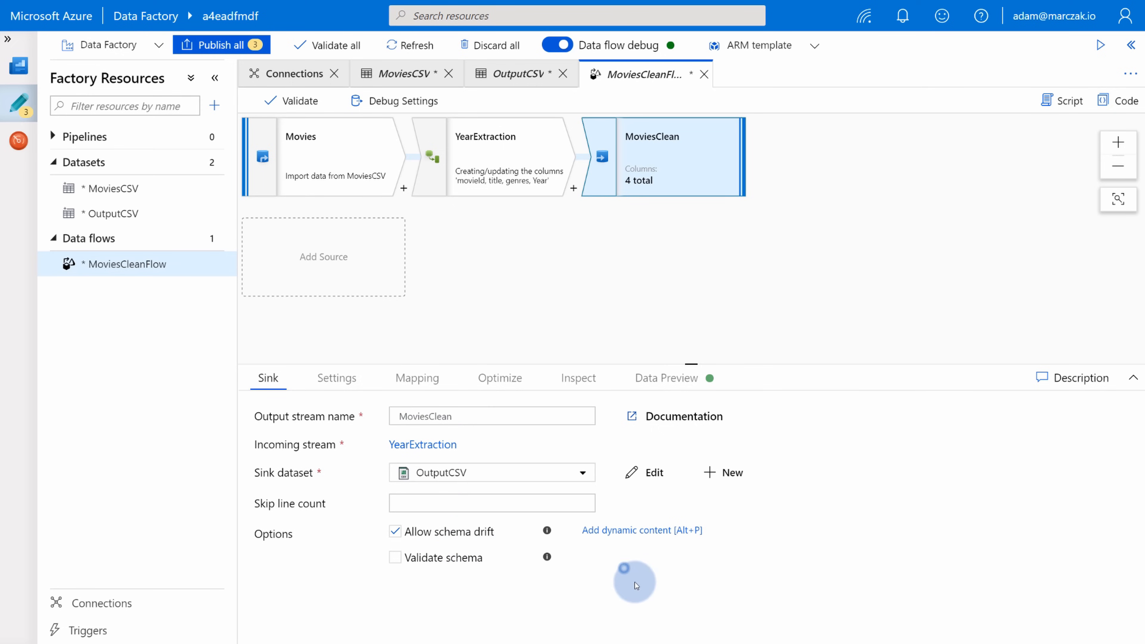
Step: Review the file name options in the MoviesClean sink settings and return to the overall data flow
left_click(339, 378)
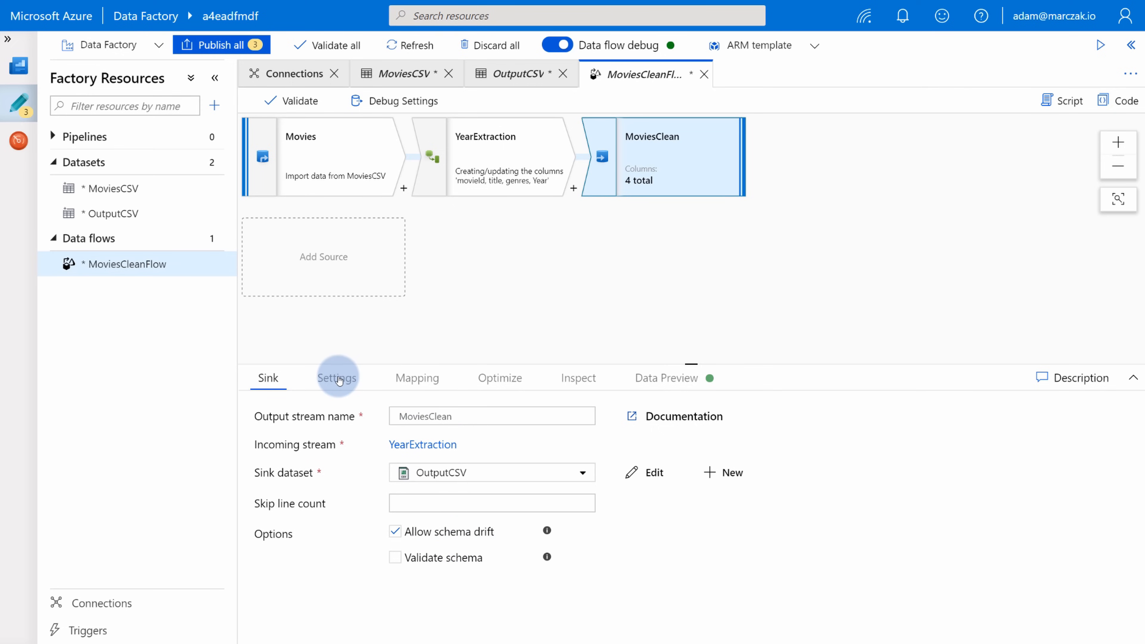
left_click(345, 380)
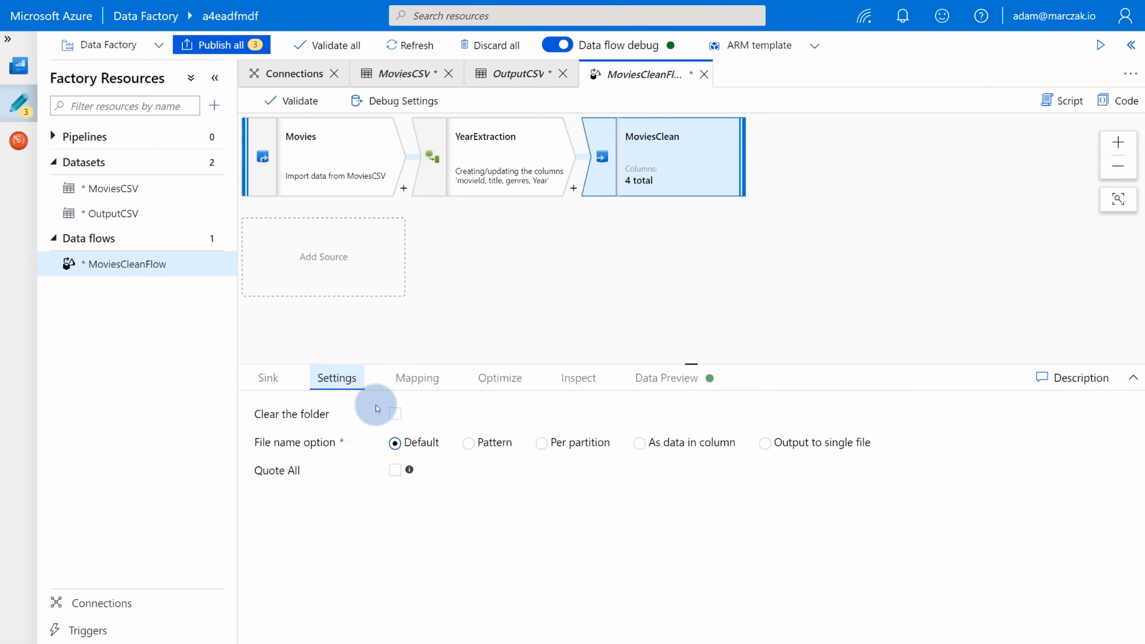
left_click_drag(254, 446, 335, 444)
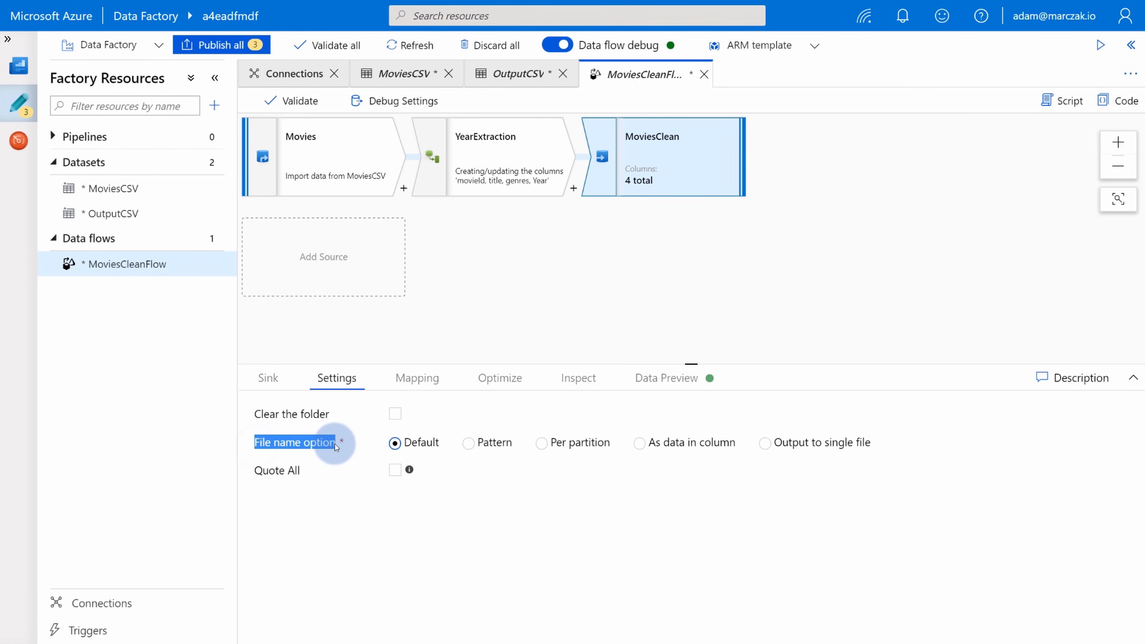
left_click(344, 462)
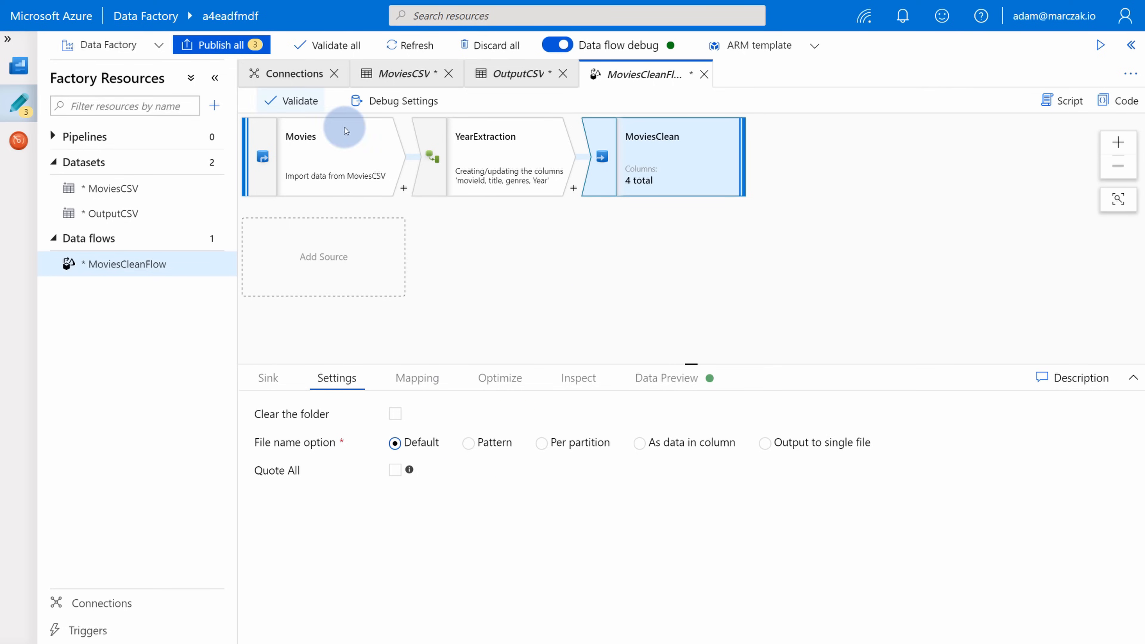
left_click(498, 237)
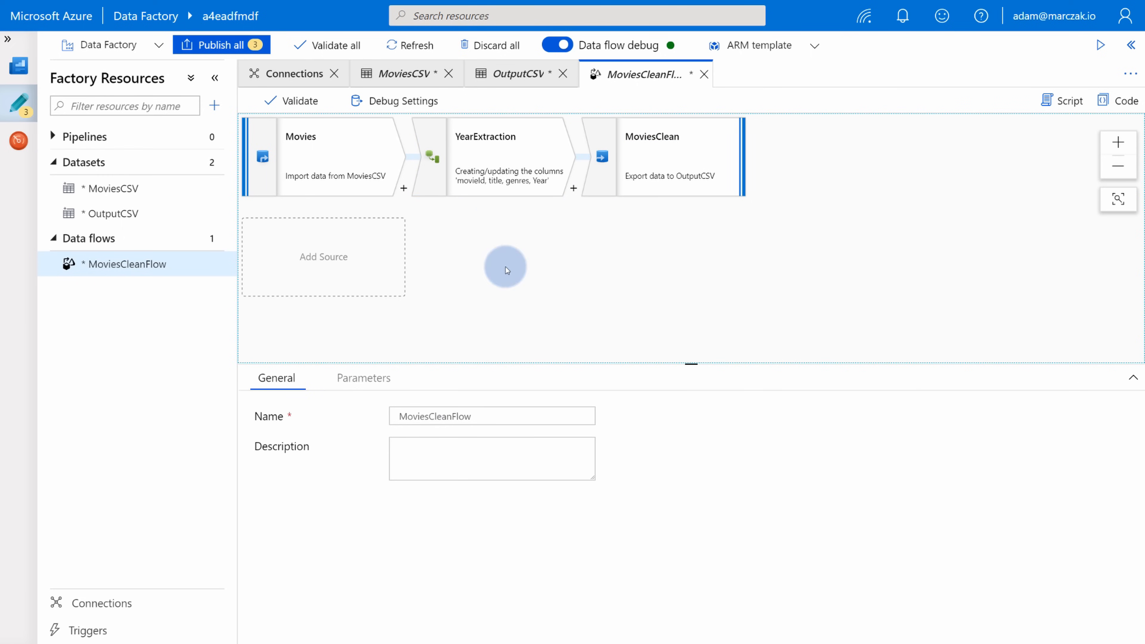
left_click_drag(461, 245, 475, 262)
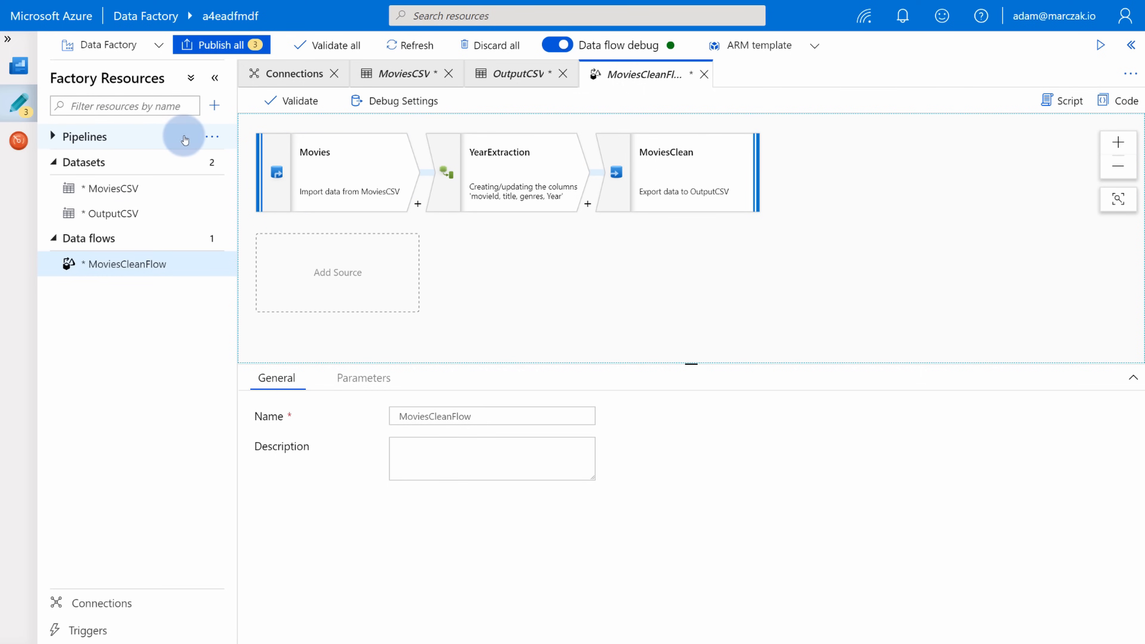
Step: Create a new pipeline in the data factory
left_click(212, 141)
left_click(246, 168)
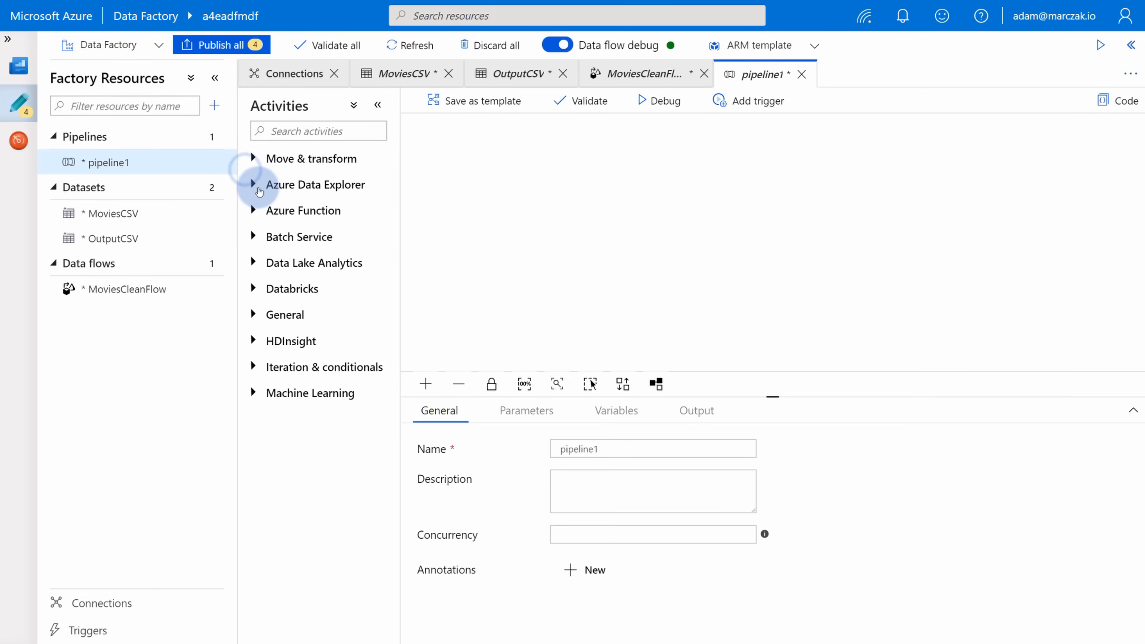
left_click(544, 207)
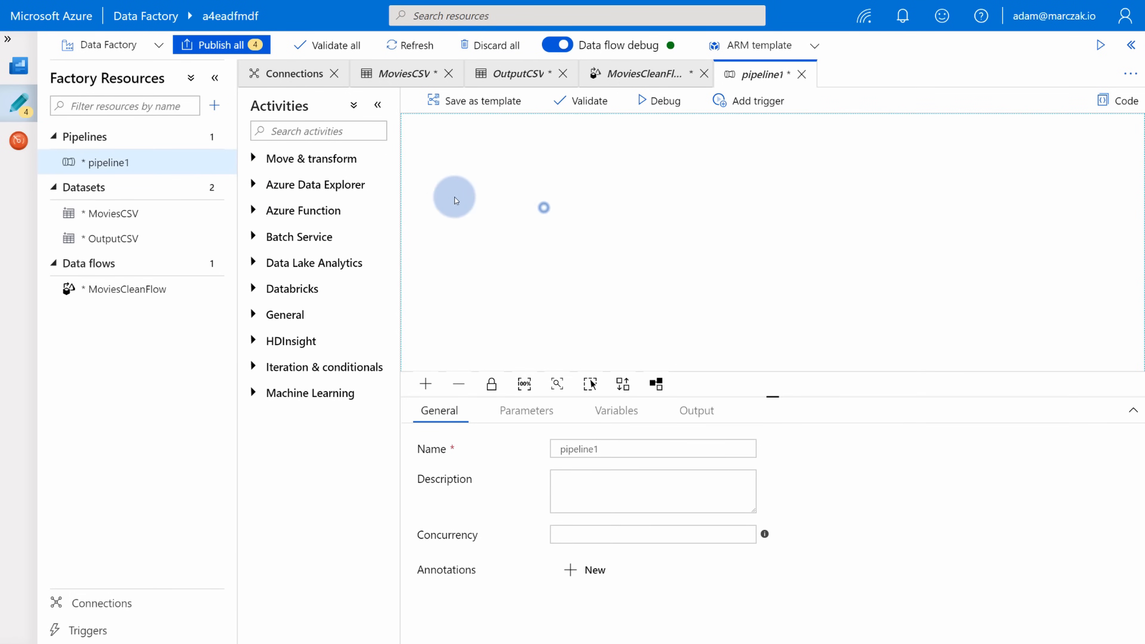
Step: Add a Data flow activity to pipeline1 that uses the existing data flow MoviesCleanFlow
left_click(309, 158)
left_click_drag(292, 218, 531, 218)
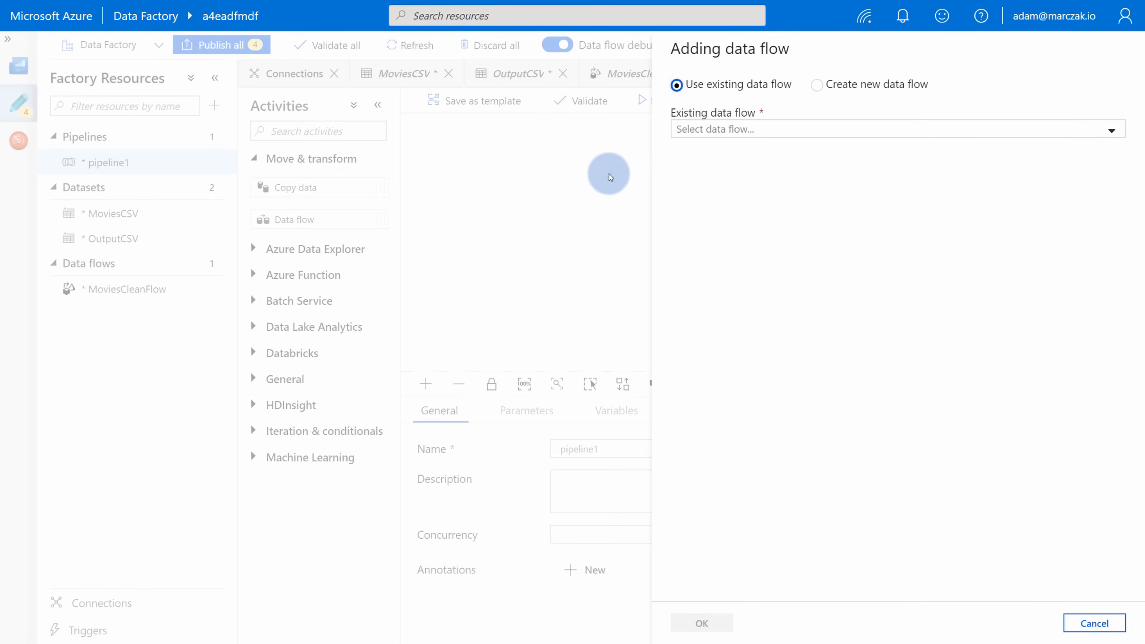
left_click(773, 130)
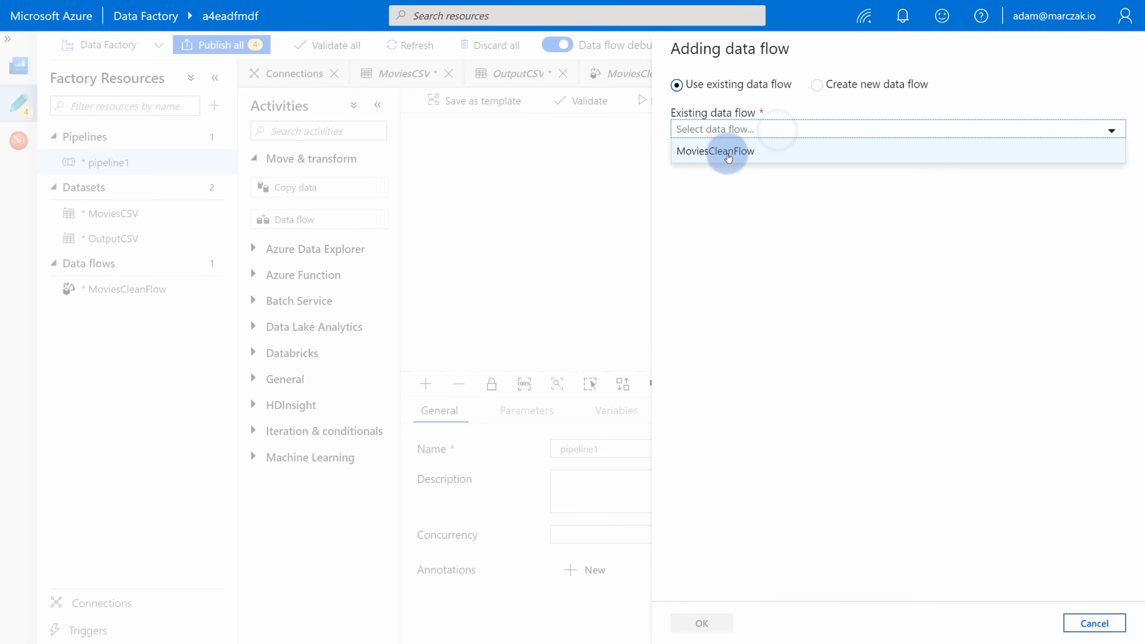
left_click(706, 158)
left_click(727, 623)
left_click(696, 282)
Step: Deselect the MoviesCleanFlow activity and start a debug run of pipeline1
left_click(568, 208)
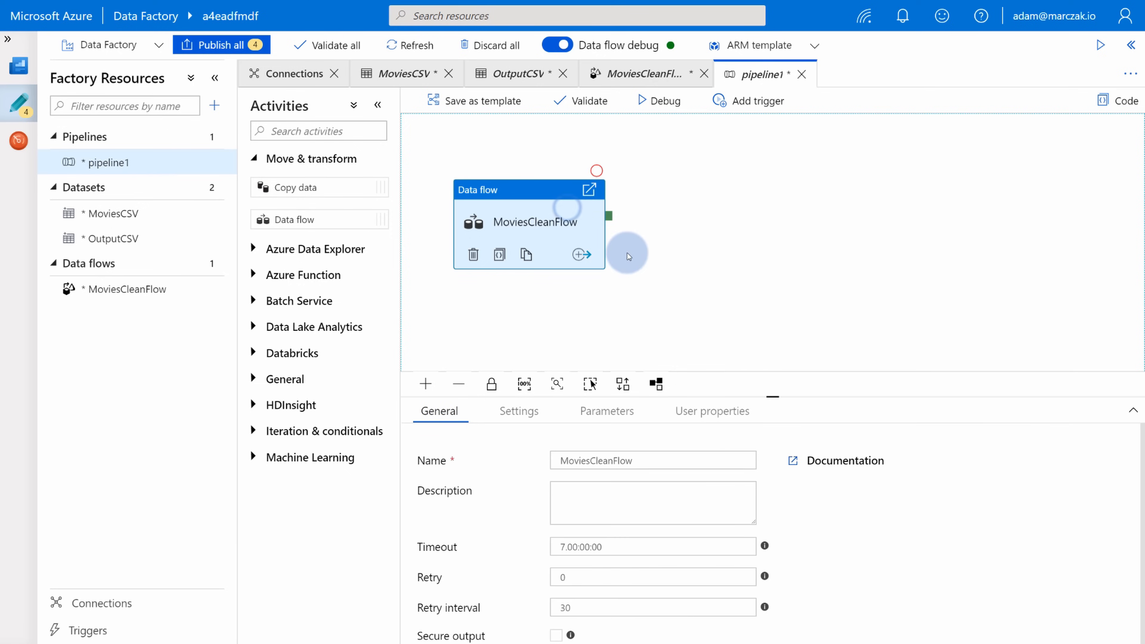
left_click(684, 237)
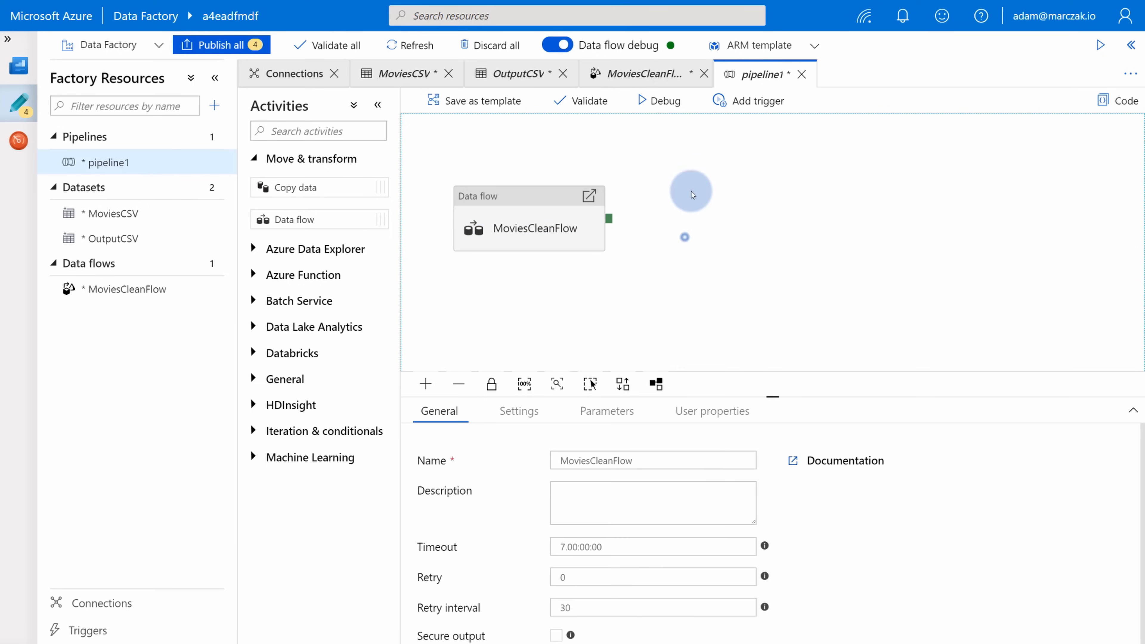
left_click(670, 107)
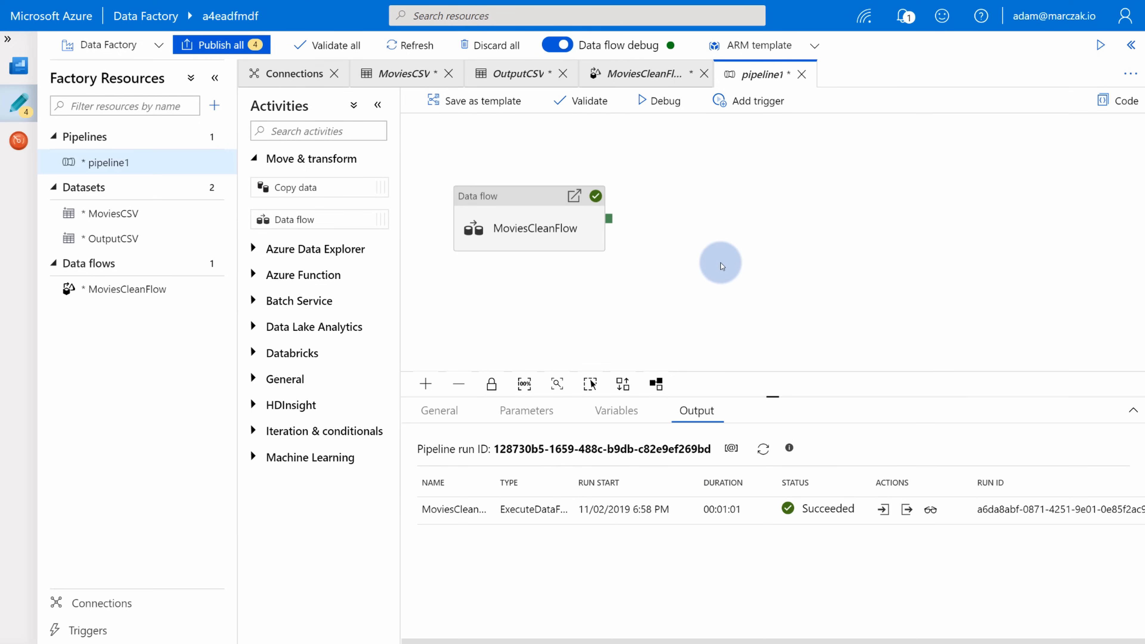
Step: Switch to the Azure portal and open the output container of the a4eadfmdf storage account
key("ctrl+shift+Tab")
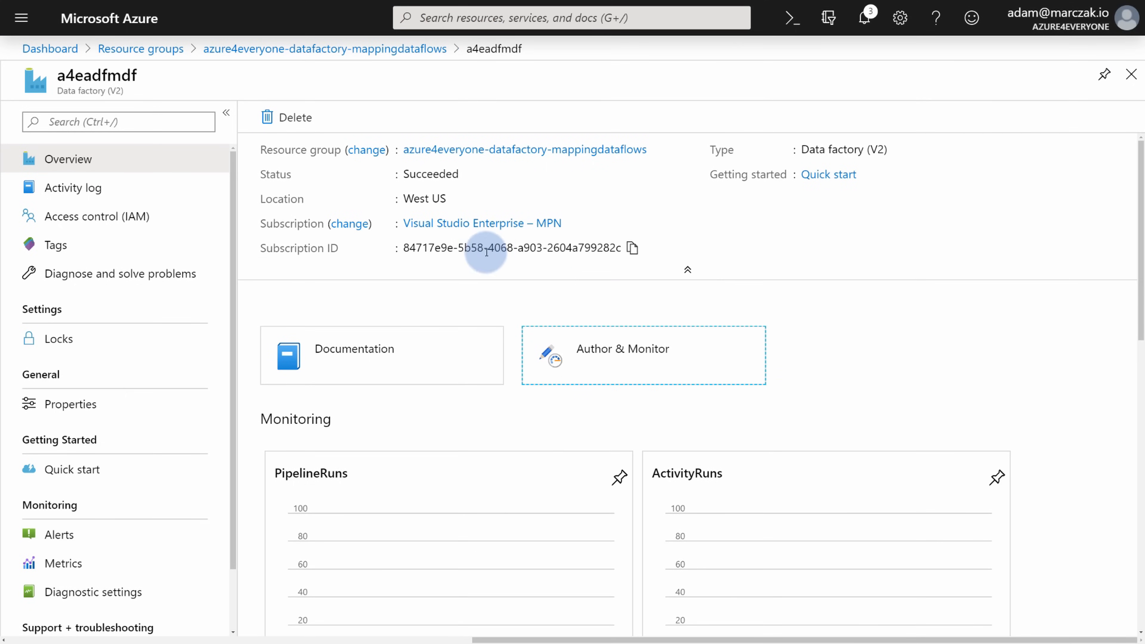
left_click(362, 49)
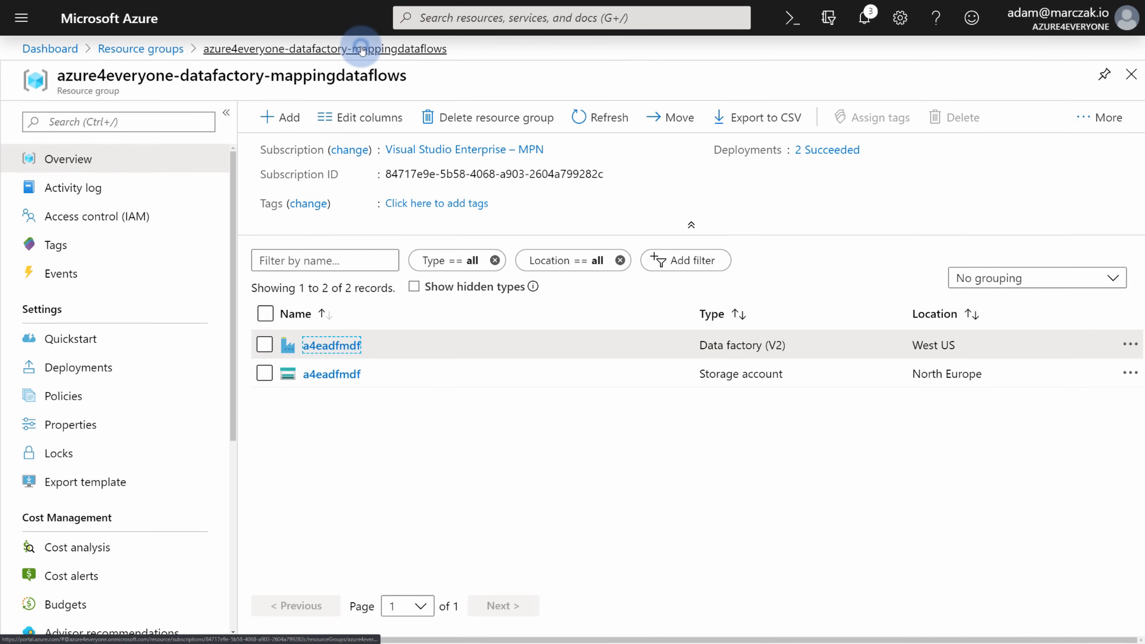
left_click(353, 375)
left_click(437, 351)
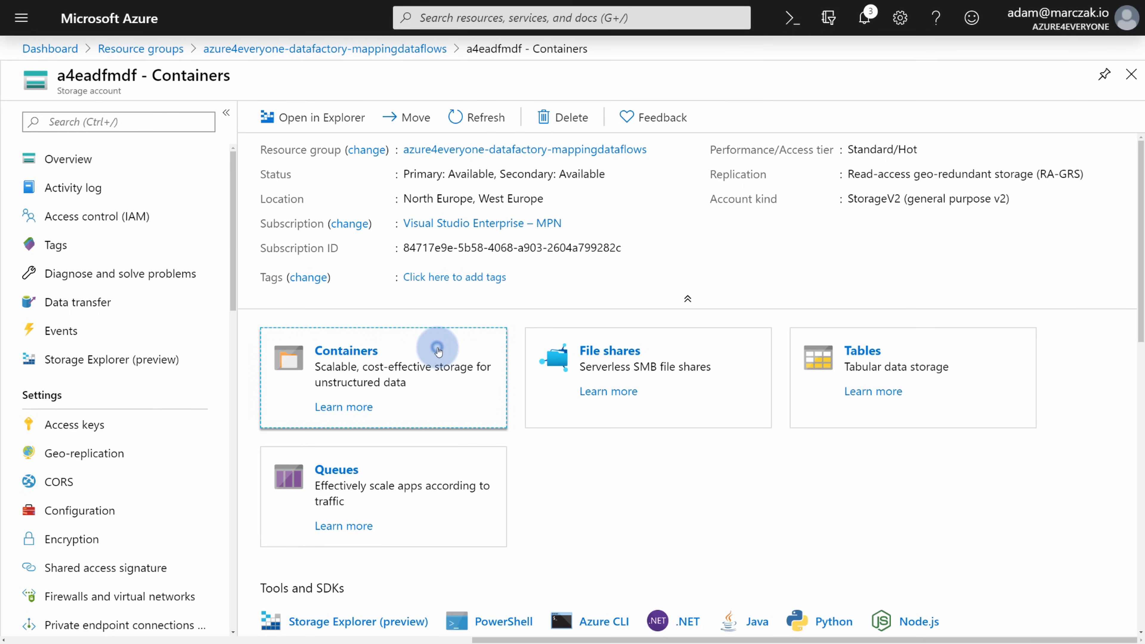
left_click(335, 253)
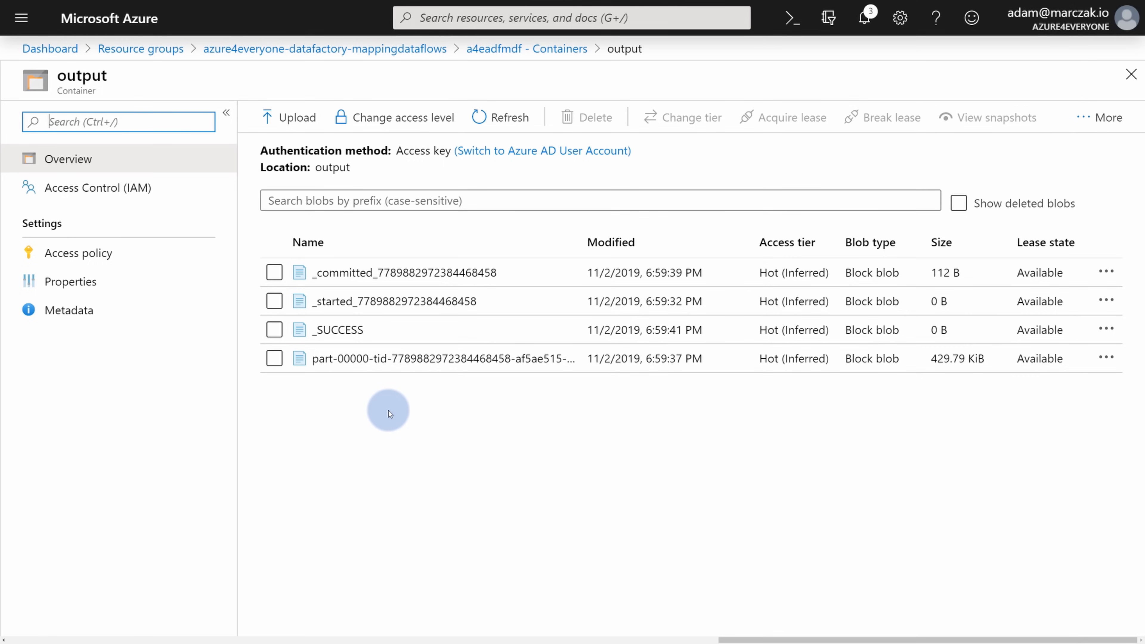
Step: Examine the contents of the _committed blob for the added file name, and return to the output container
left_click(354, 283)
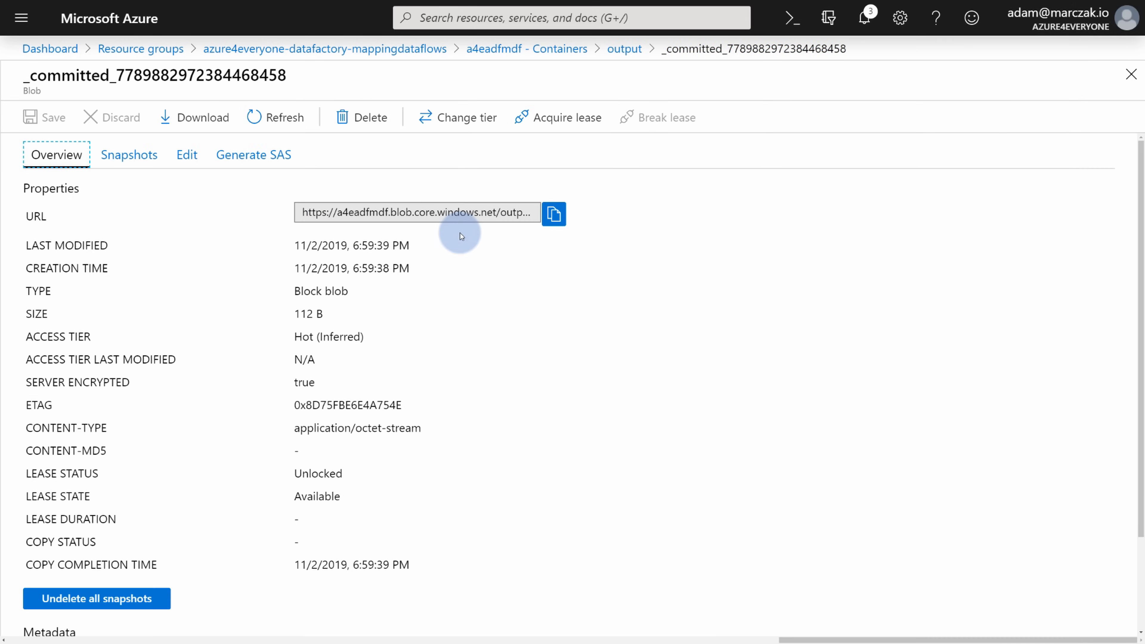
left_click(187, 155)
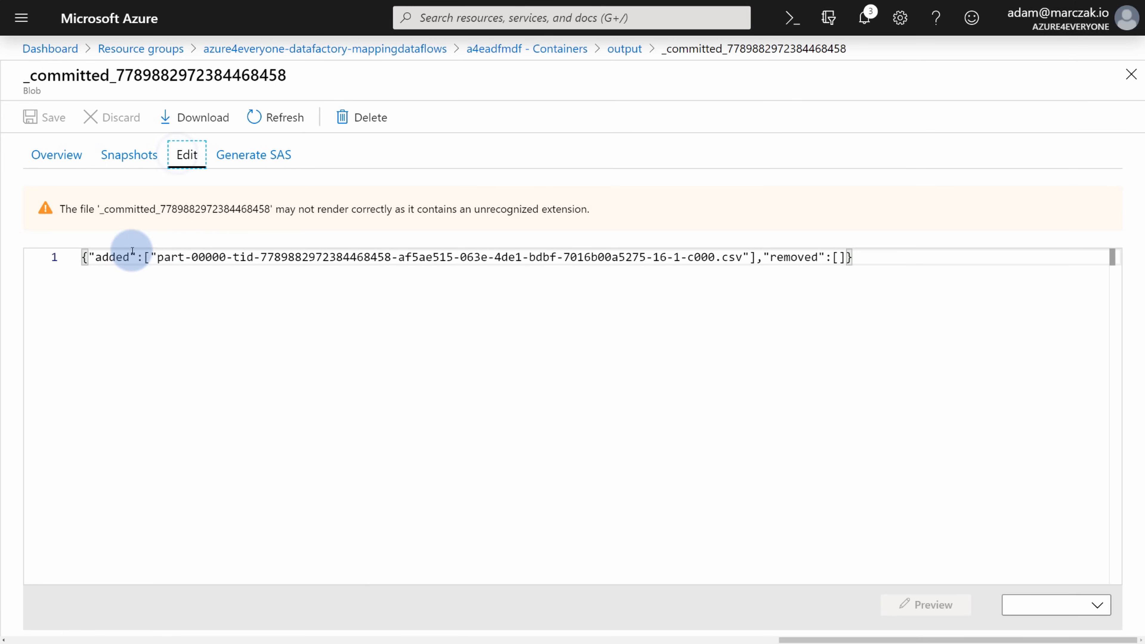
double_click(102, 257)
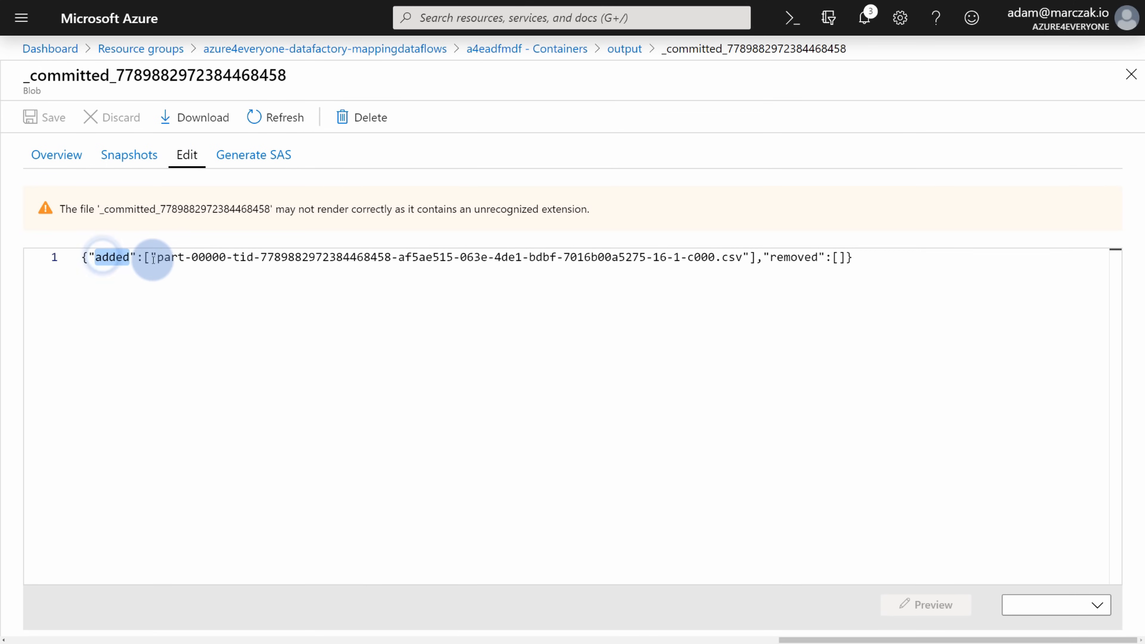
left_click_drag(153, 258, 744, 257)
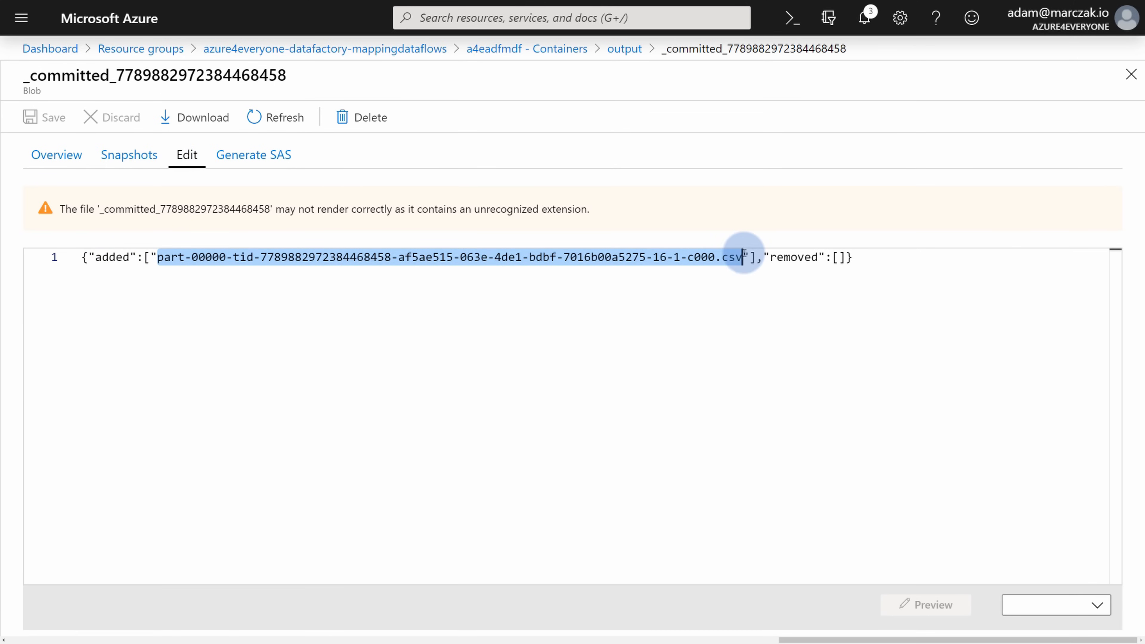
left_click(620, 50)
left_click(583, 423)
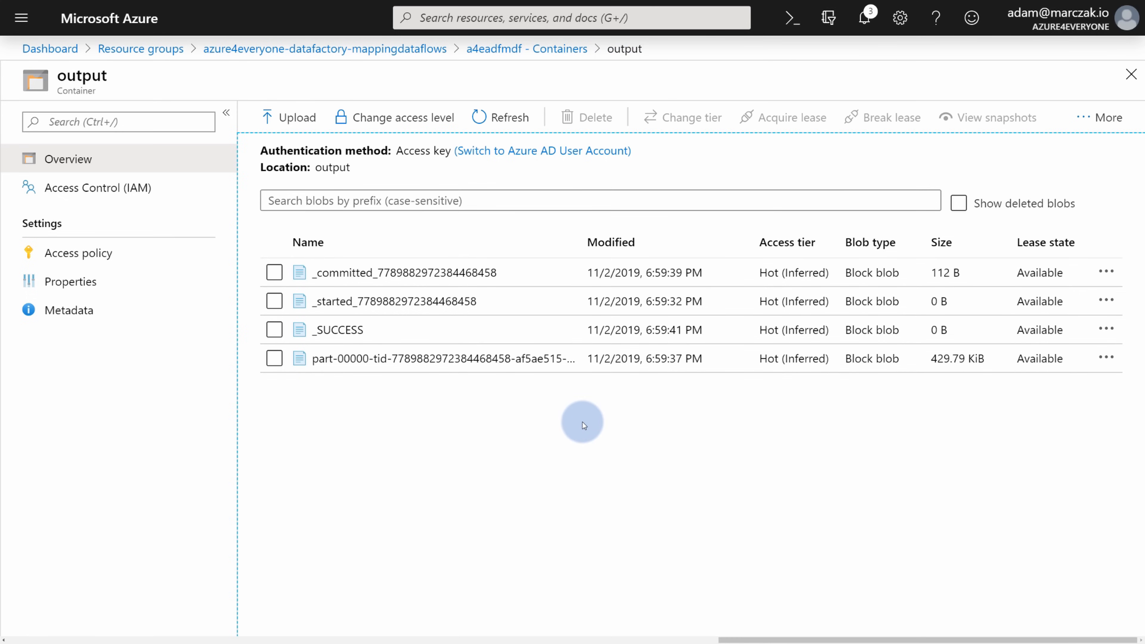
Step: Delete all four blobs in the output container
left_click(274, 272)
left_click(275, 301)
left_click(274, 330)
left_click(274, 358)
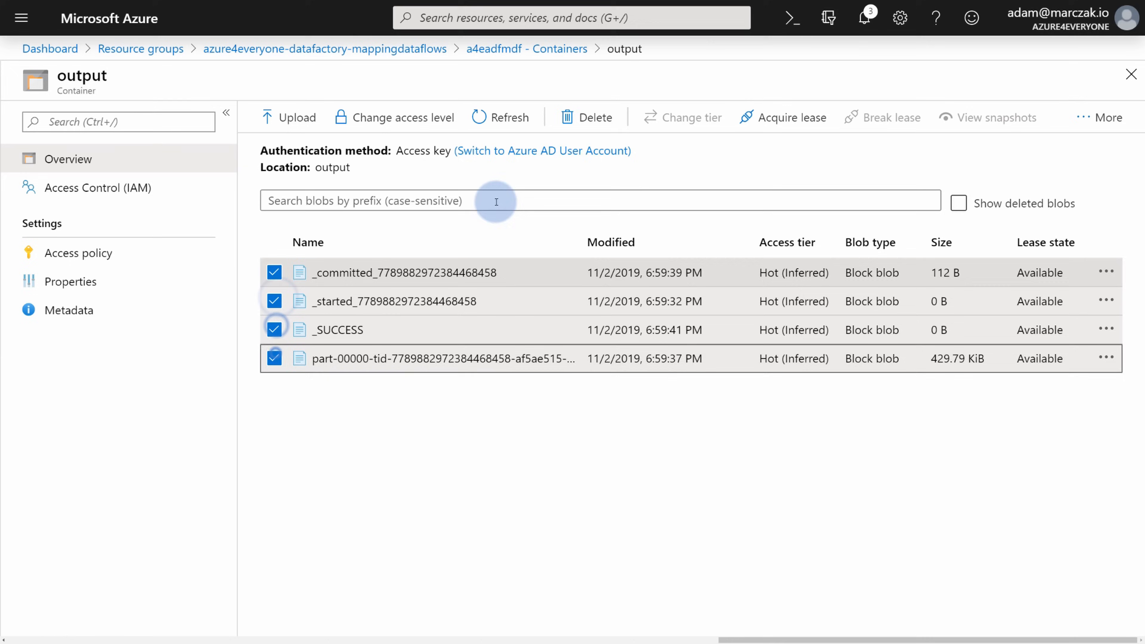
left_click(588, 118)
left_click(298, 359)
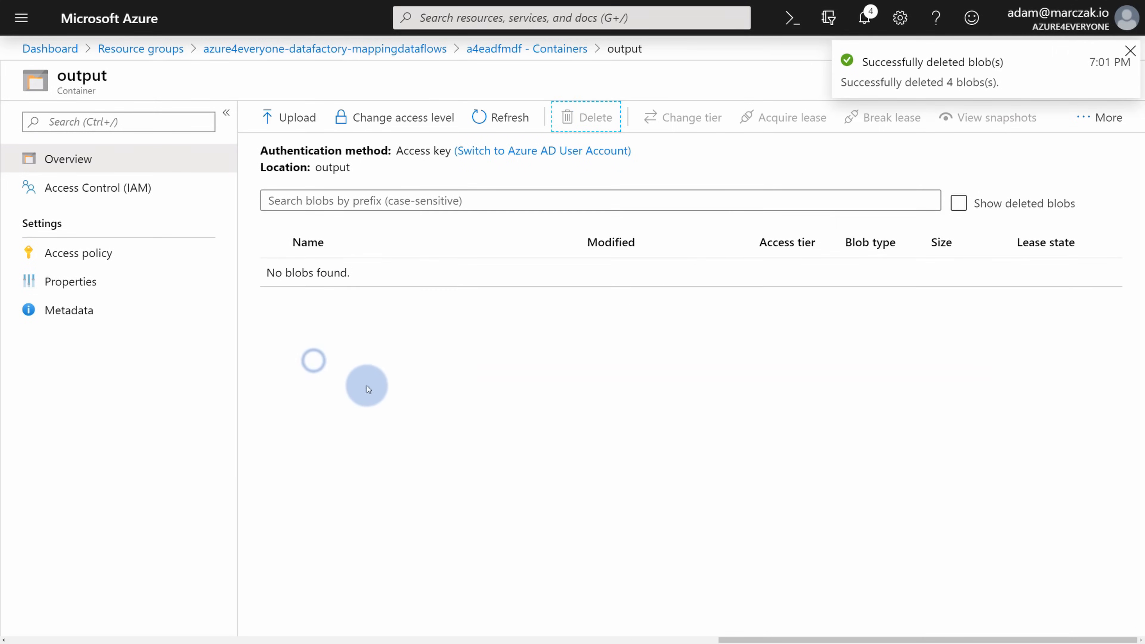
Step: Switch to Azure Data Factory, open MoviesCleanFlow and select its MoviesClean sink
left_click(415, 408)
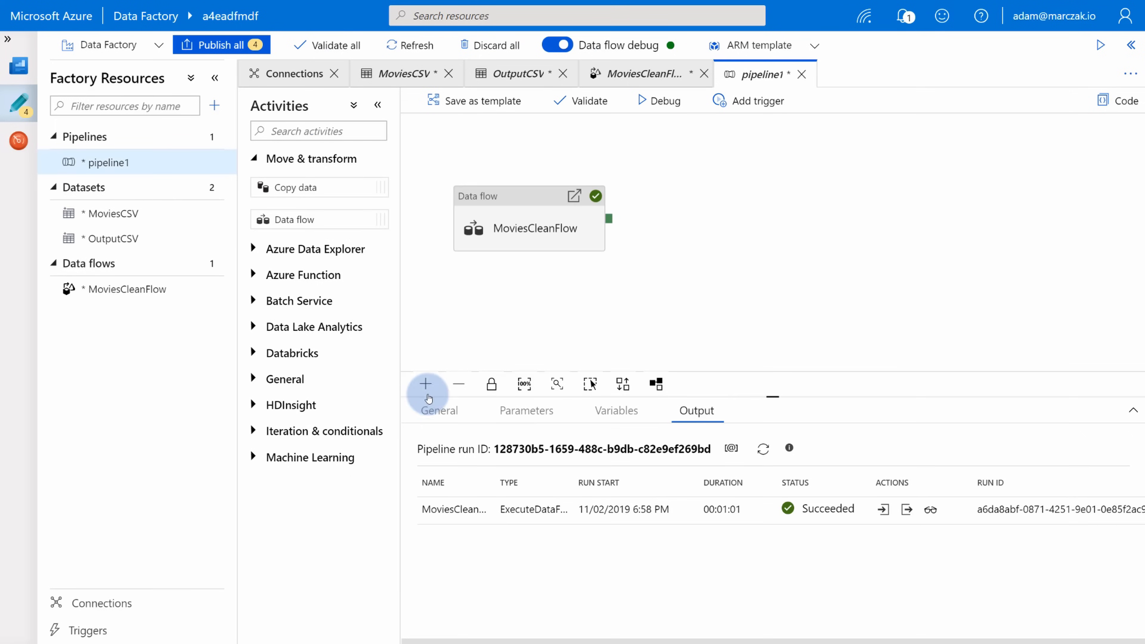
left_click(544, 302)
left_click(498, 300)
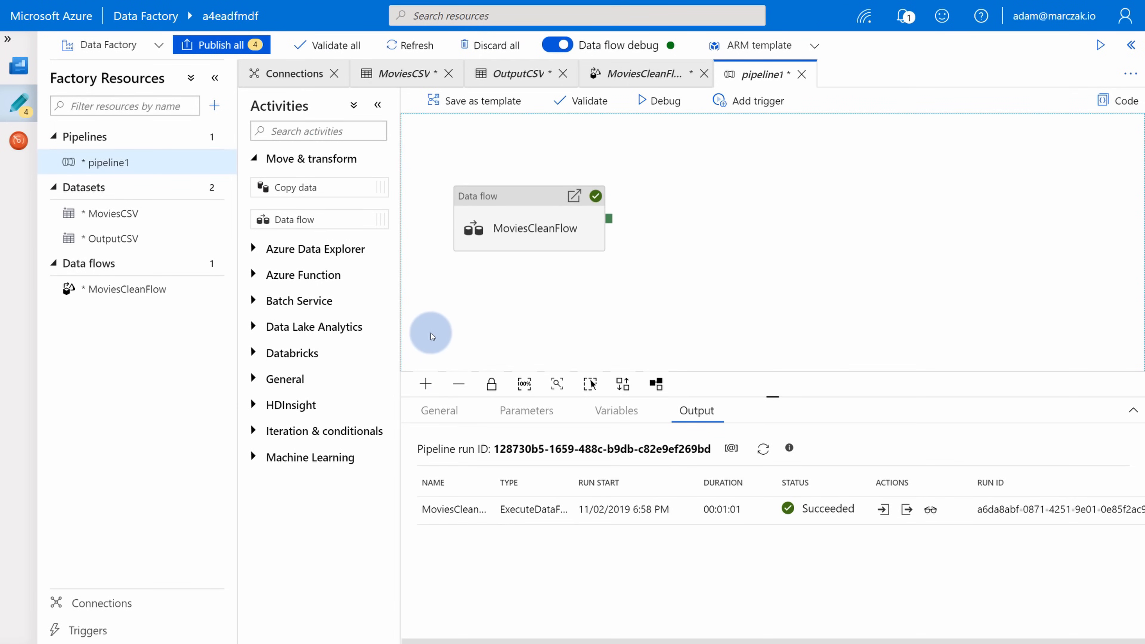
left_click(131, 296)
left_click(128, 293)
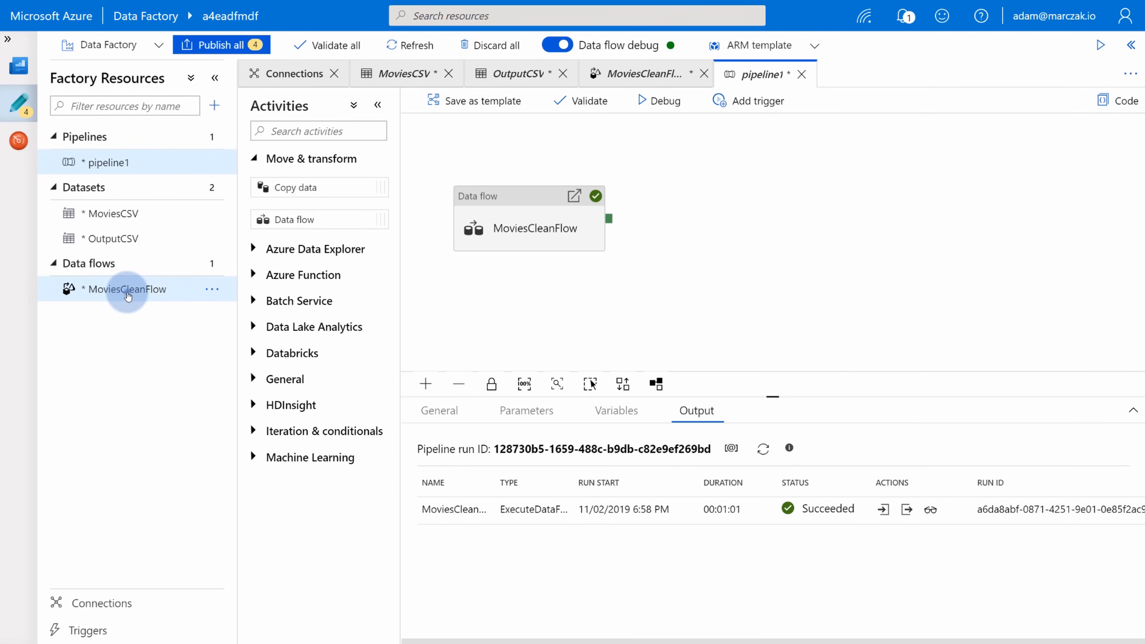
left_click(617, 205)
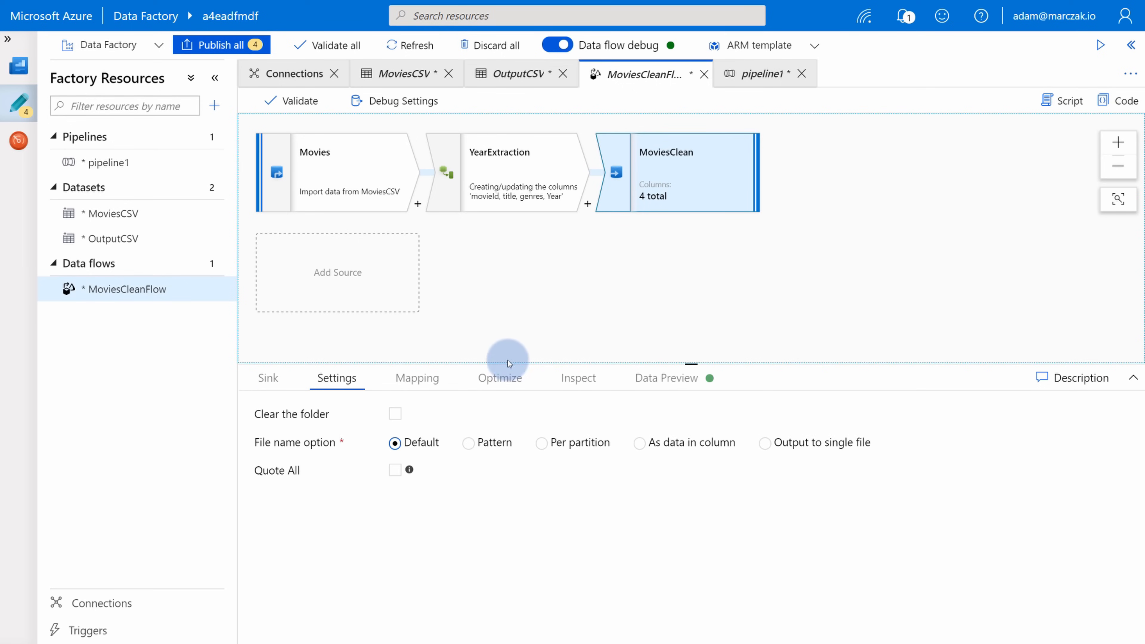
Step: Set the MoviesClean sink's file name option to Output to single file, with the file name movies-clean.csv
left_click_drag(257, 449, 346, 461)
left_click(346, 461)
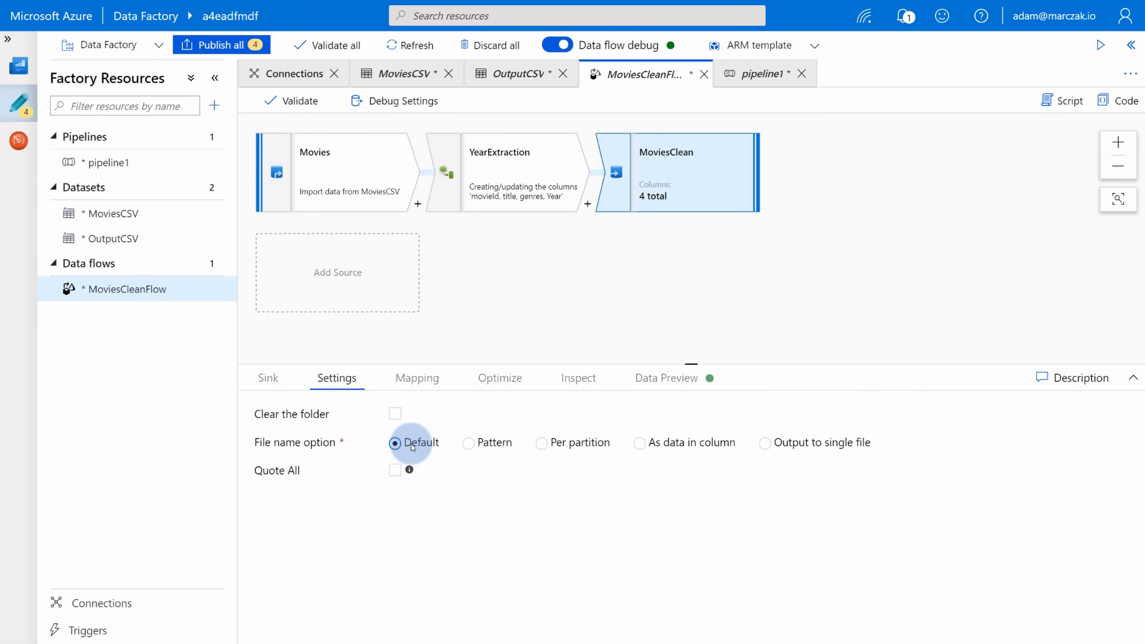
left_click(765, 442)
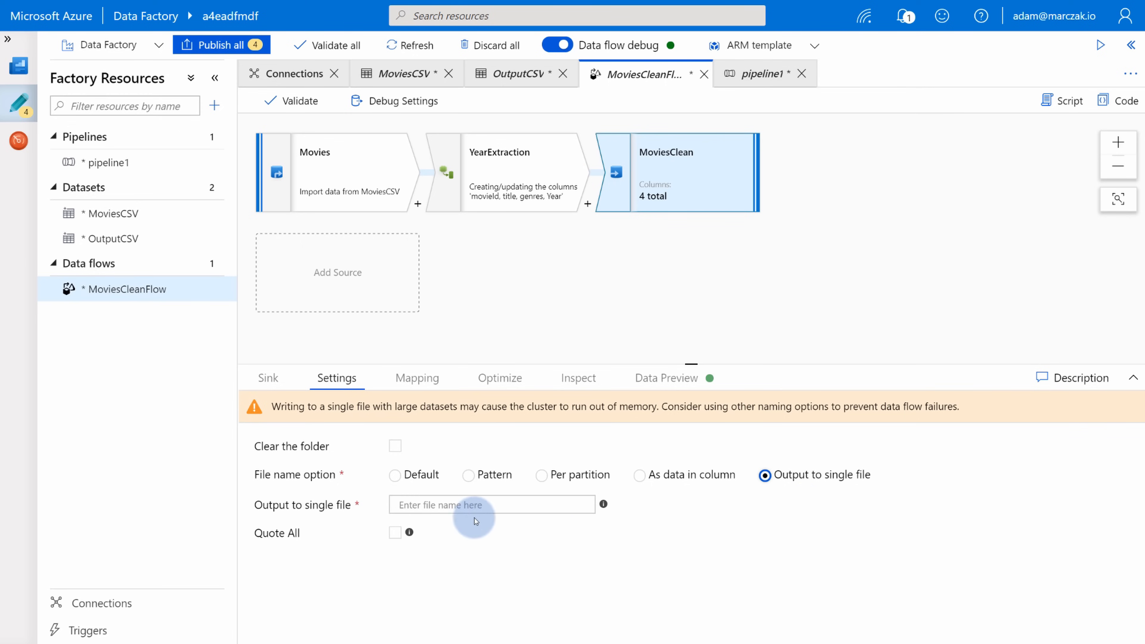
left_click(474, 505)
type("movies-clean.csv")
left_click(552, 538)
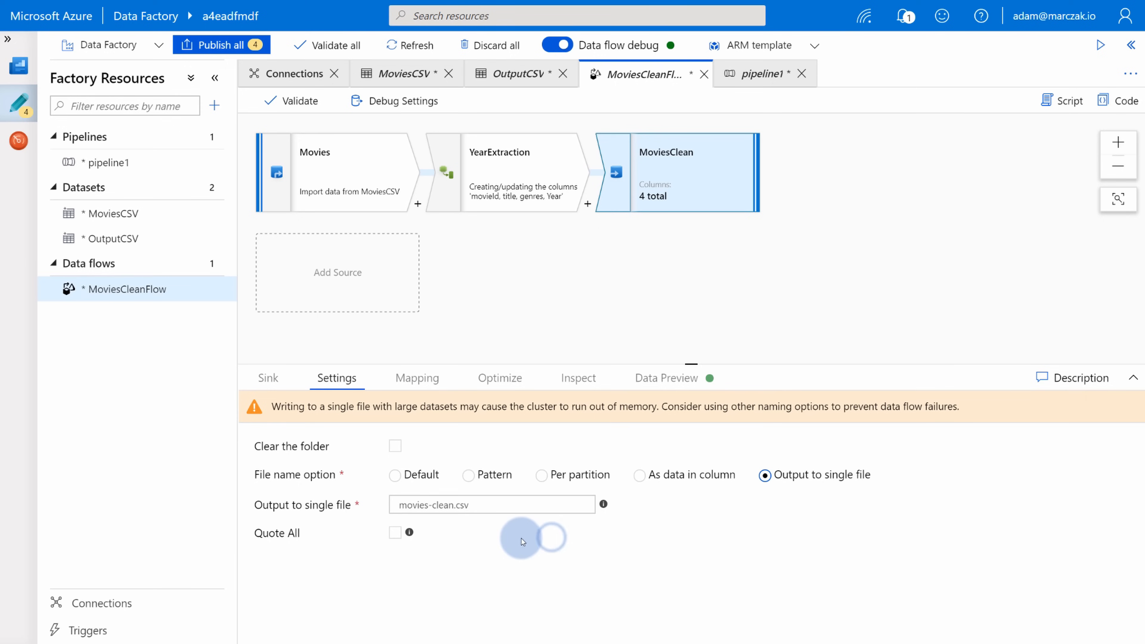
Step: Deselect the MoviesClean sink, return to pipeline1 and start a debug run
left_click(502, 266)
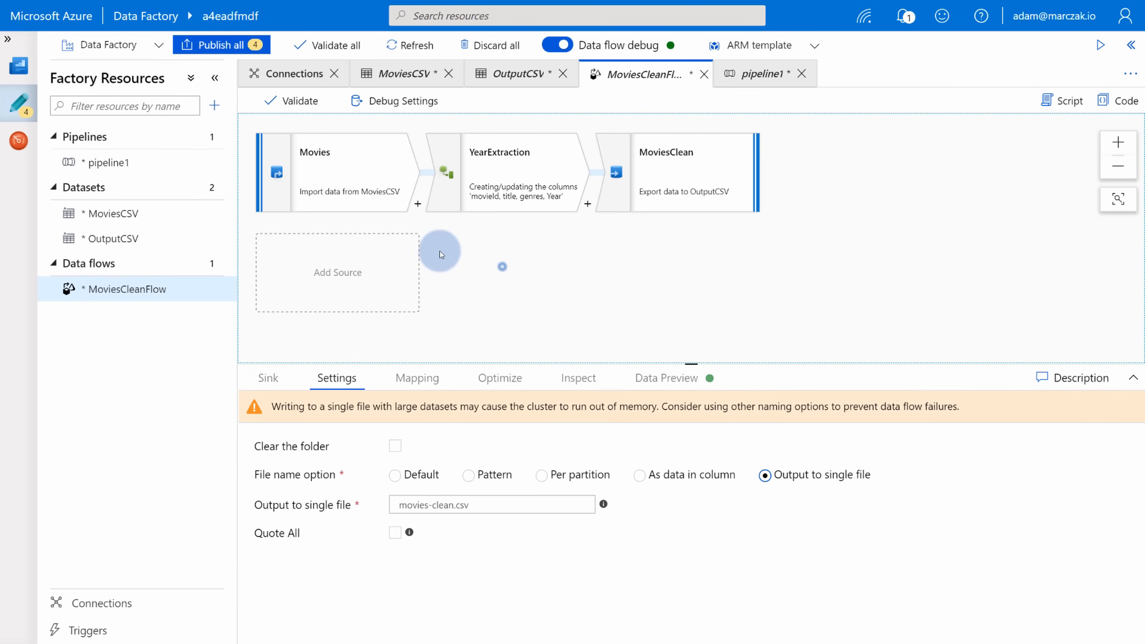
left_click(145, 161)
left_click(656, 102)
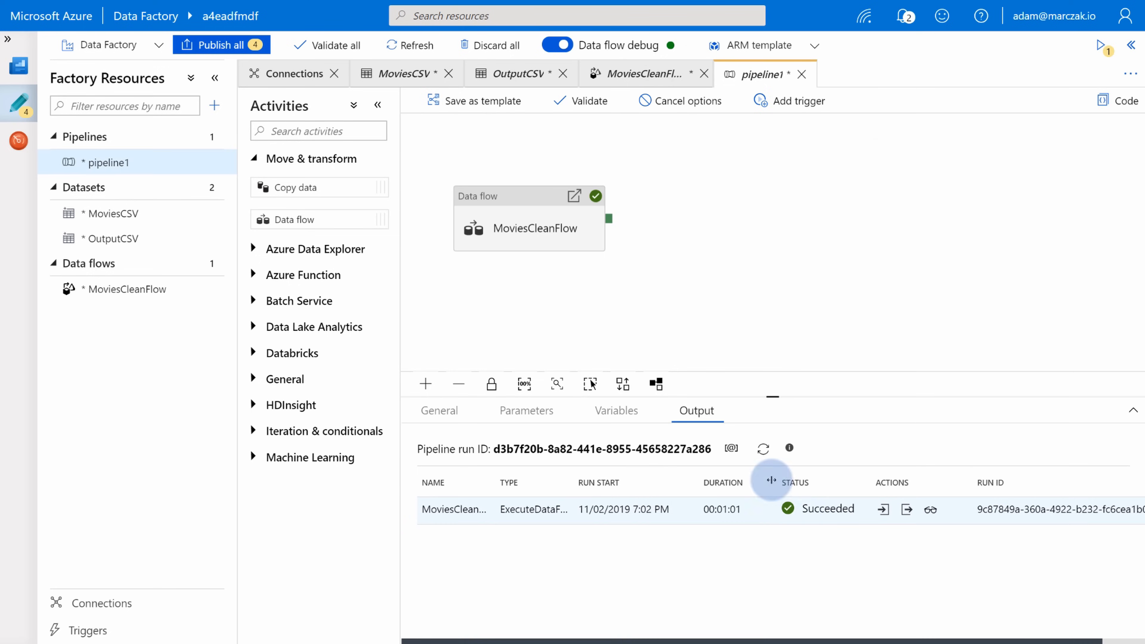
Step: Switch to the Azure portal, refresh the output container and open the contents of the movies-clean.csv blob
key("ctrl+Tab")
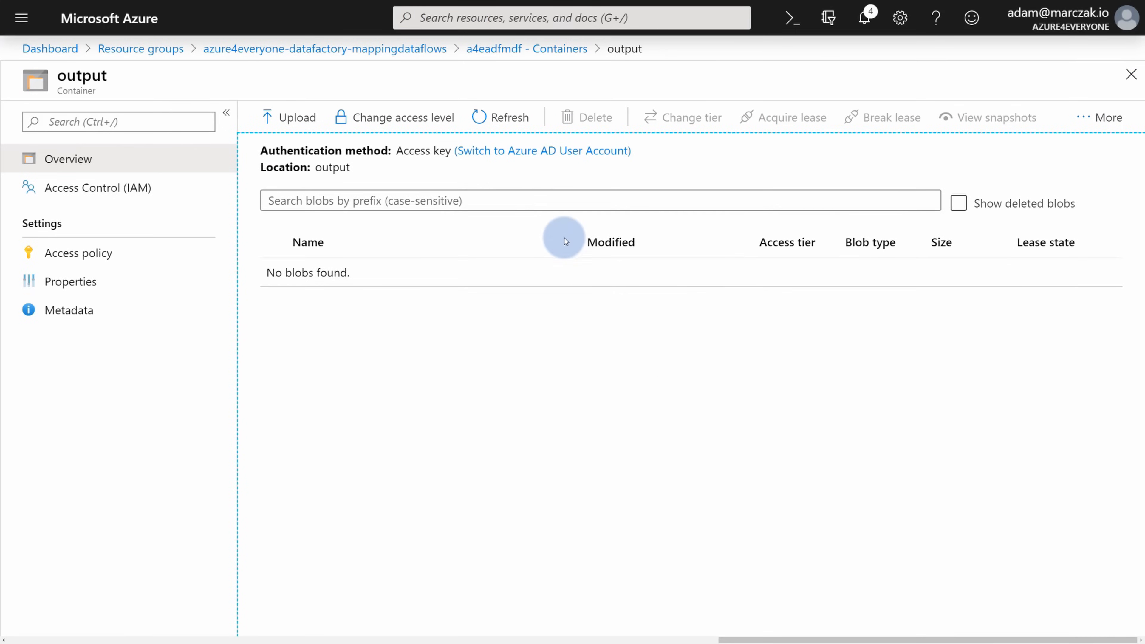
left_click(514, 120)
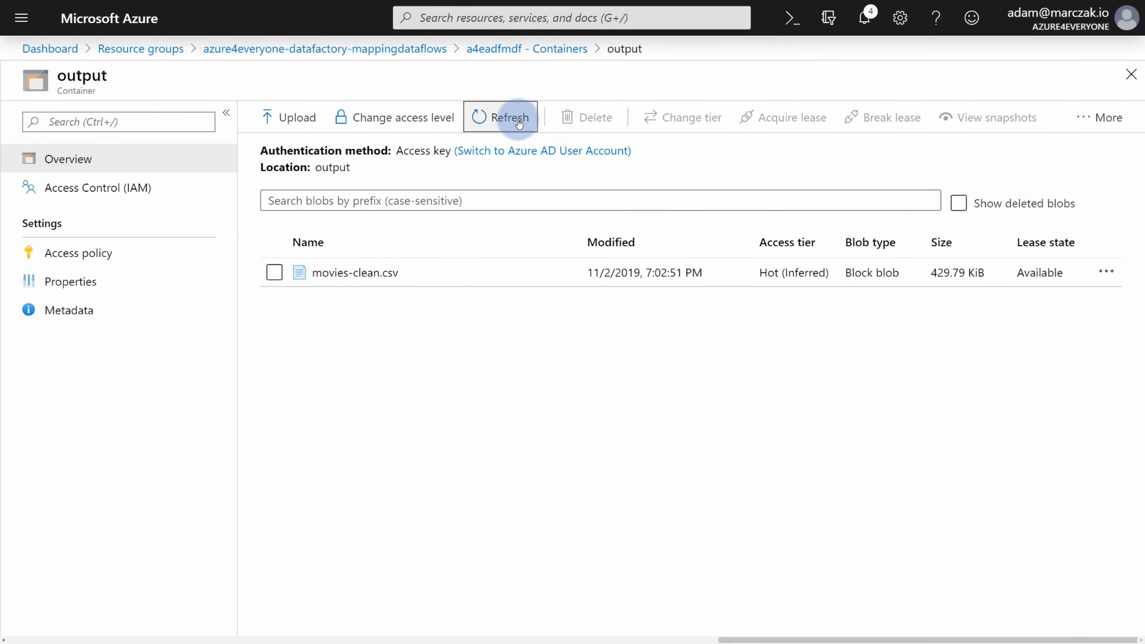
left_click(361, 280)
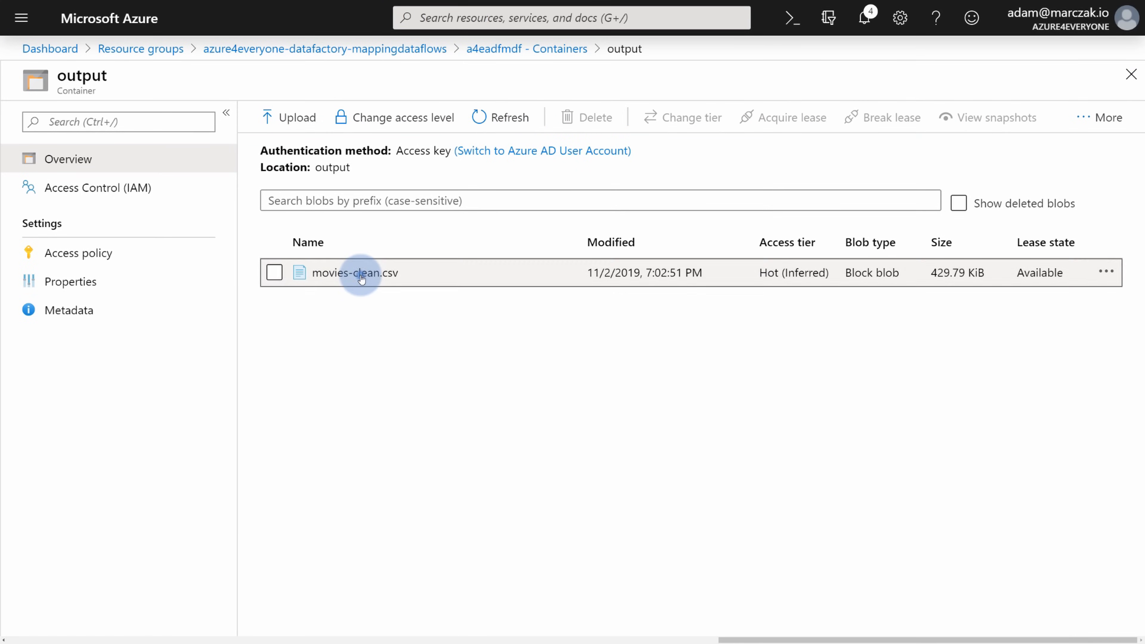
left_click(185, 156)
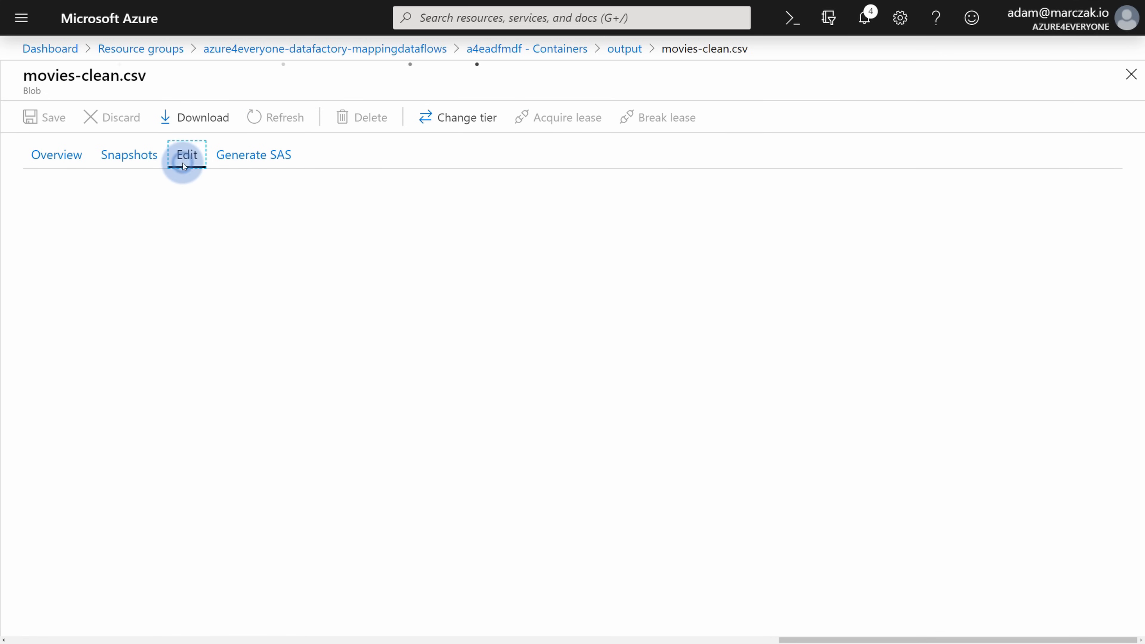
Step: Examine the header columns and the first movie's year in movies-clean.csv, and return to the output container
double_click(105, 191)
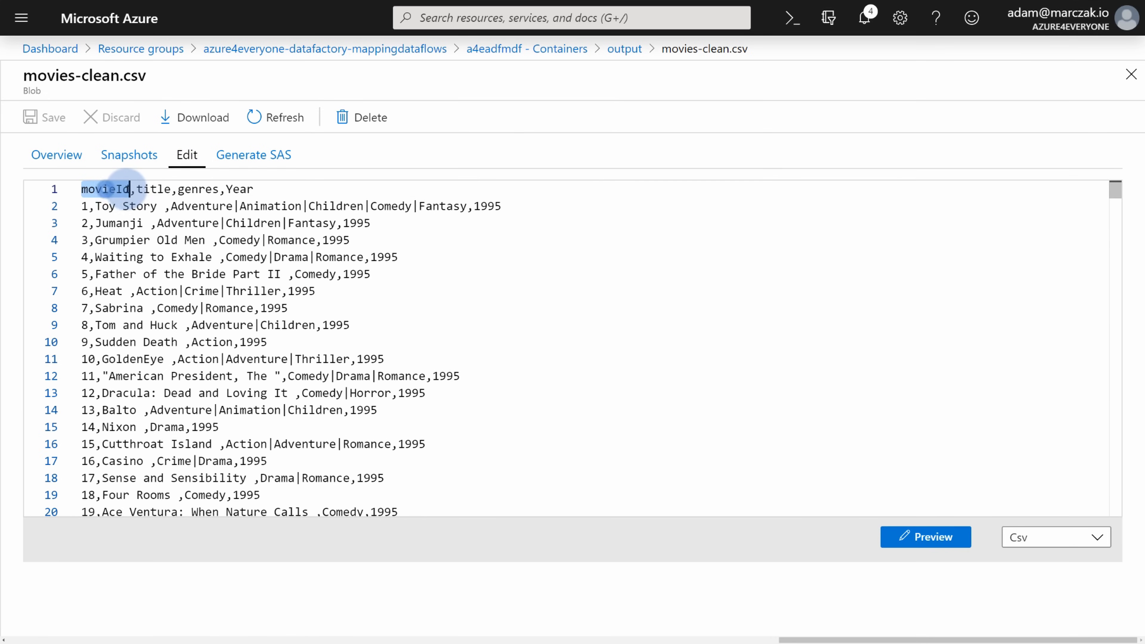
double_click(154, 189)
double_click(198, 189)
double_click(238, 190)
left_click(487, 206)
double_click(487, 206)
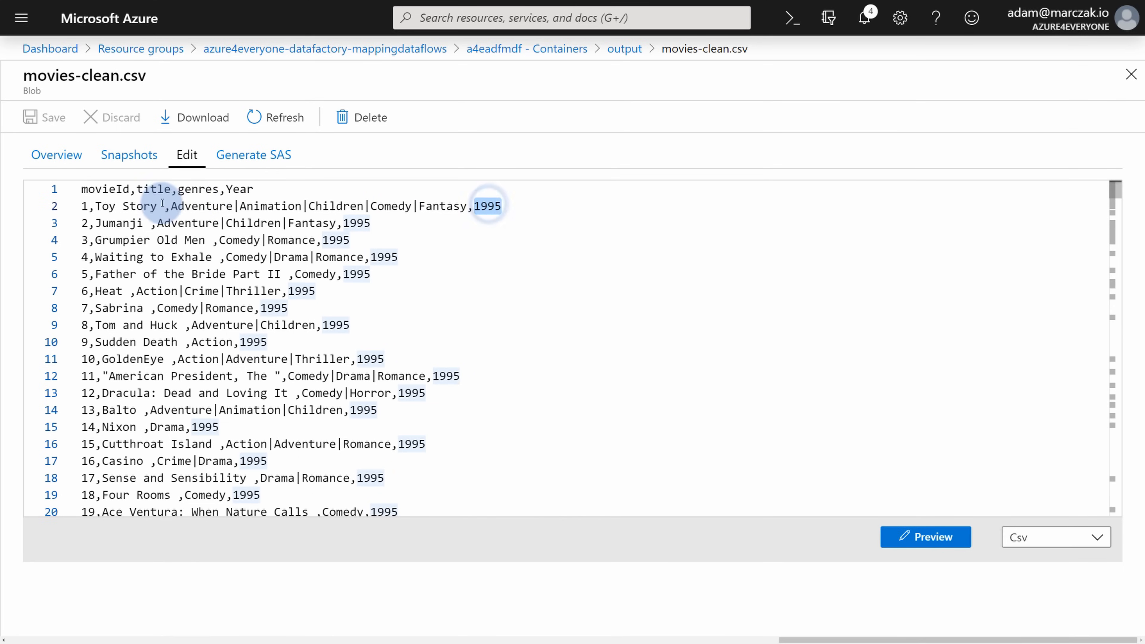
left_click(625, 49)
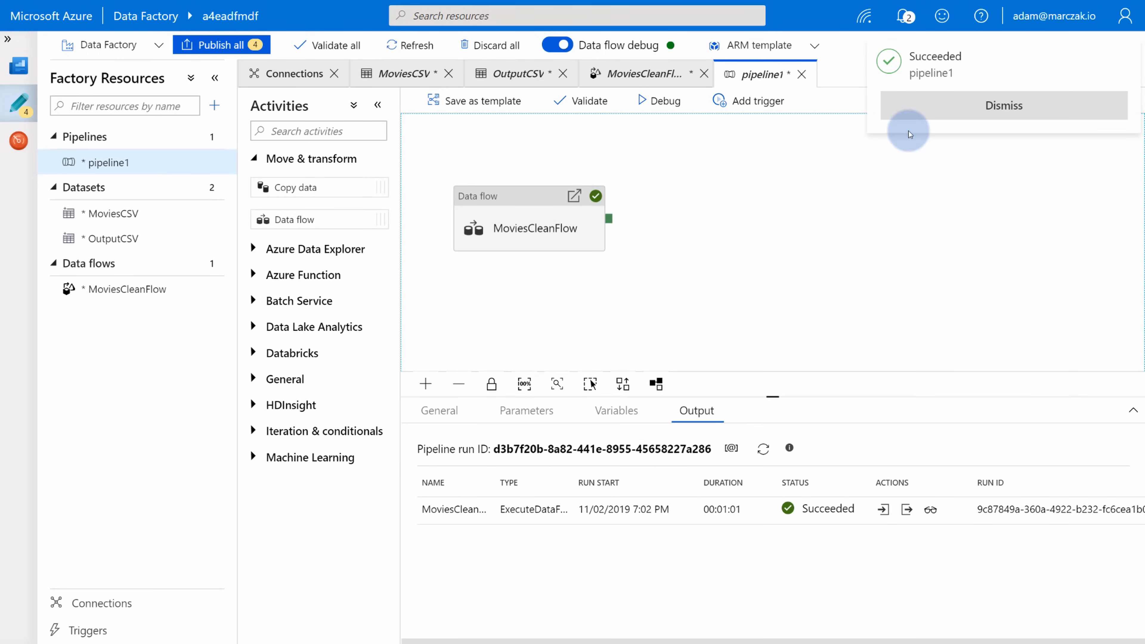
Step: In Azure Data Factory, dismiss the notification, open the MoviesCleanFlow run details and examine the Movies source's column, stream and partition statistics
left_click(980, 102)
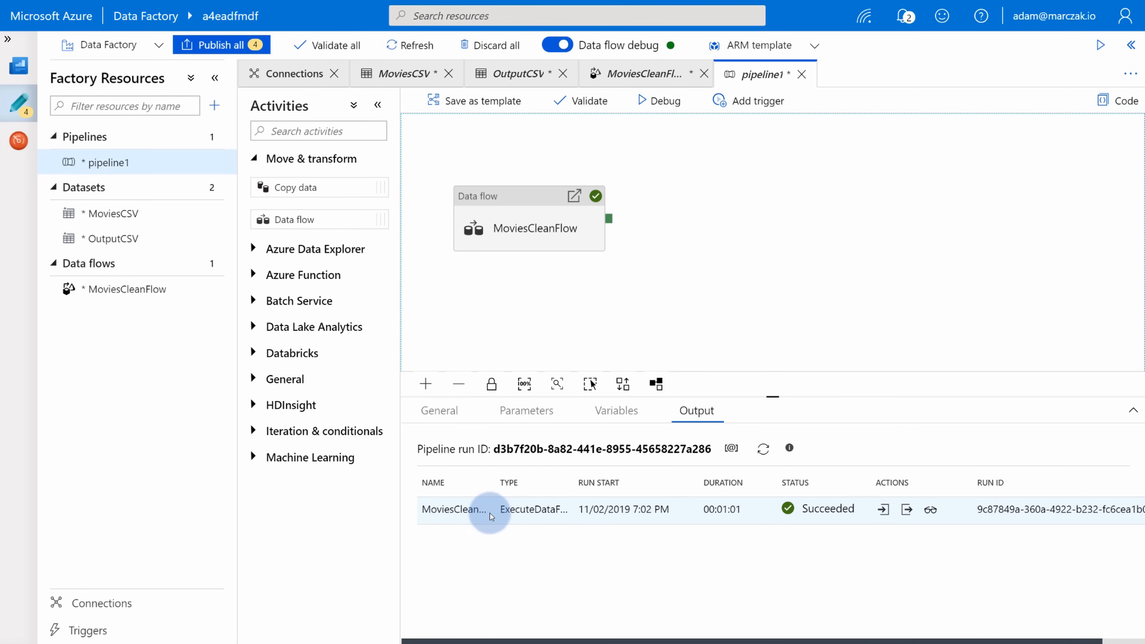
left_click(931, 510)
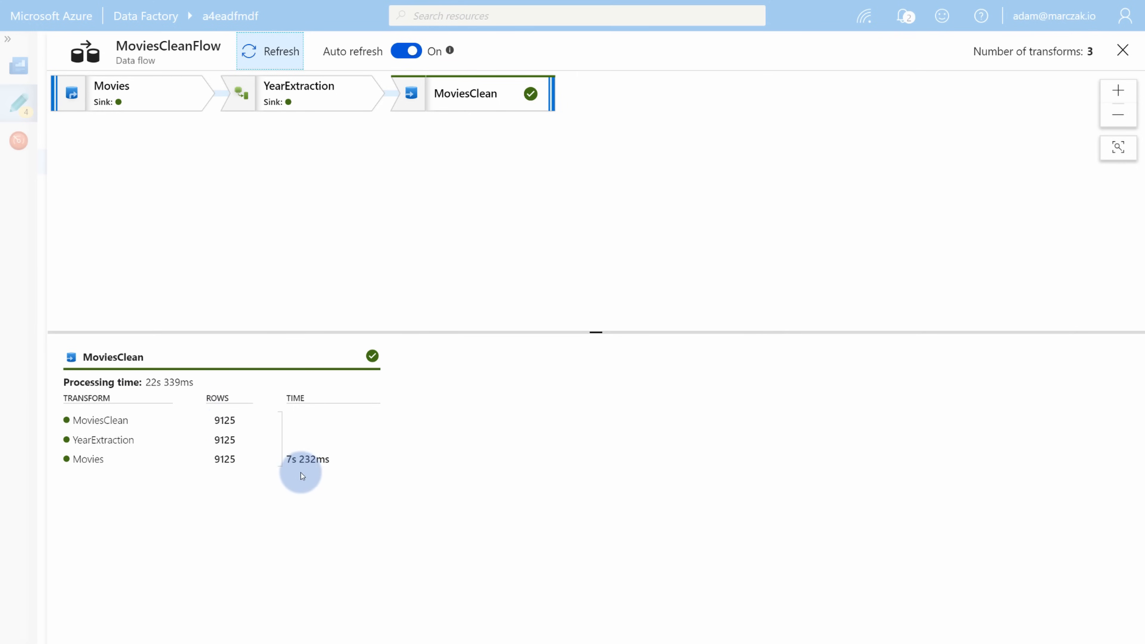
left_click(156, 105)
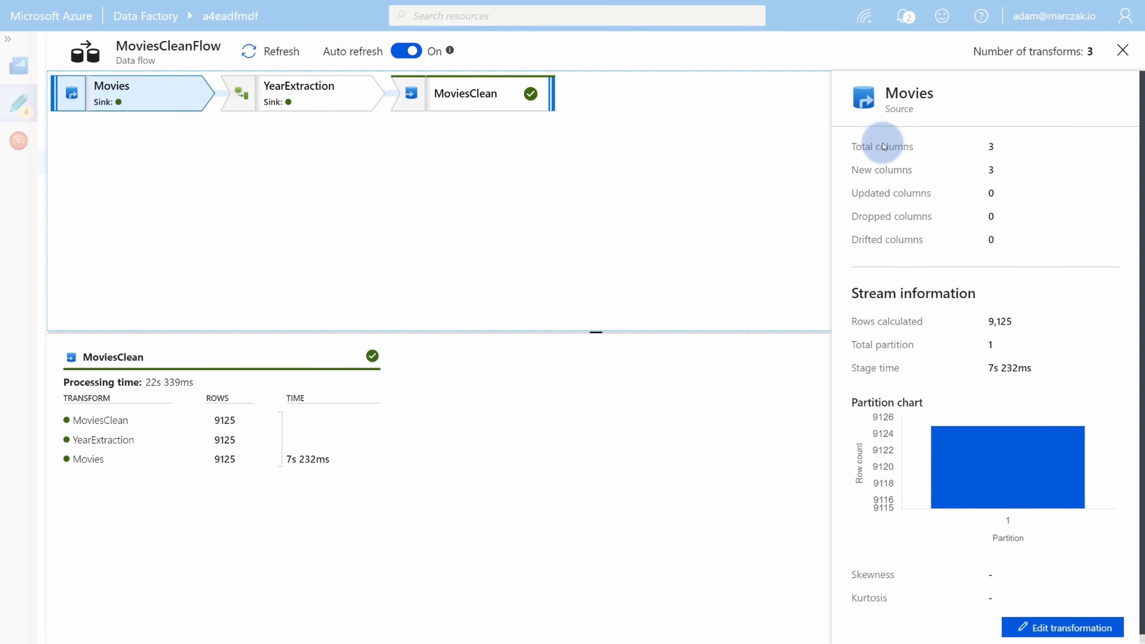
left_click(989, 146)
left_click(998, 172)
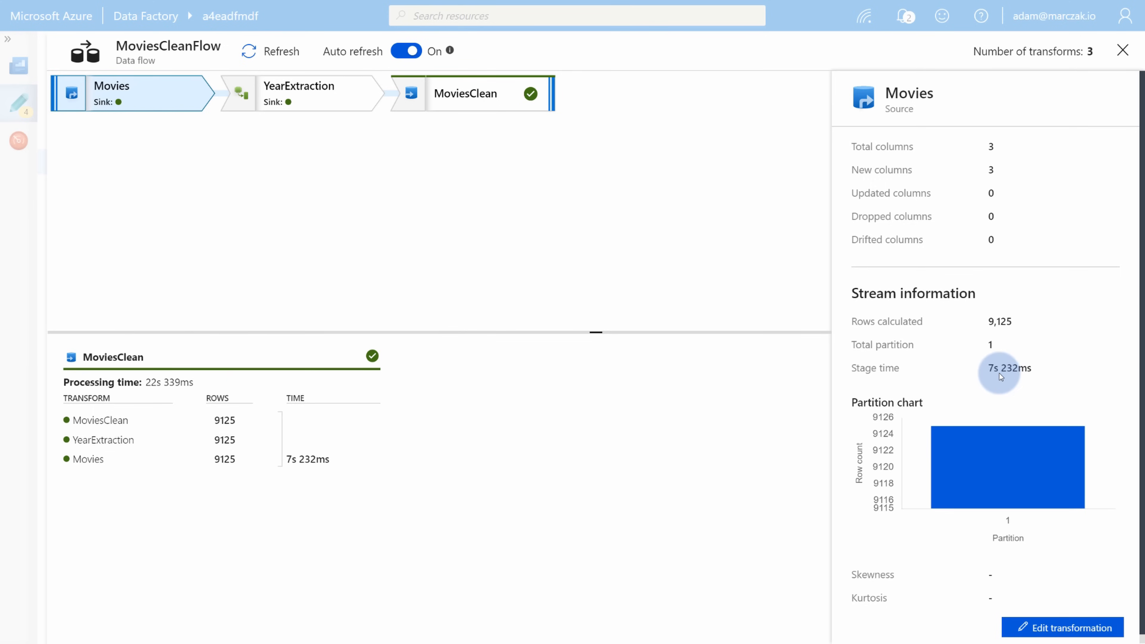
mouse_move(1002, 509)
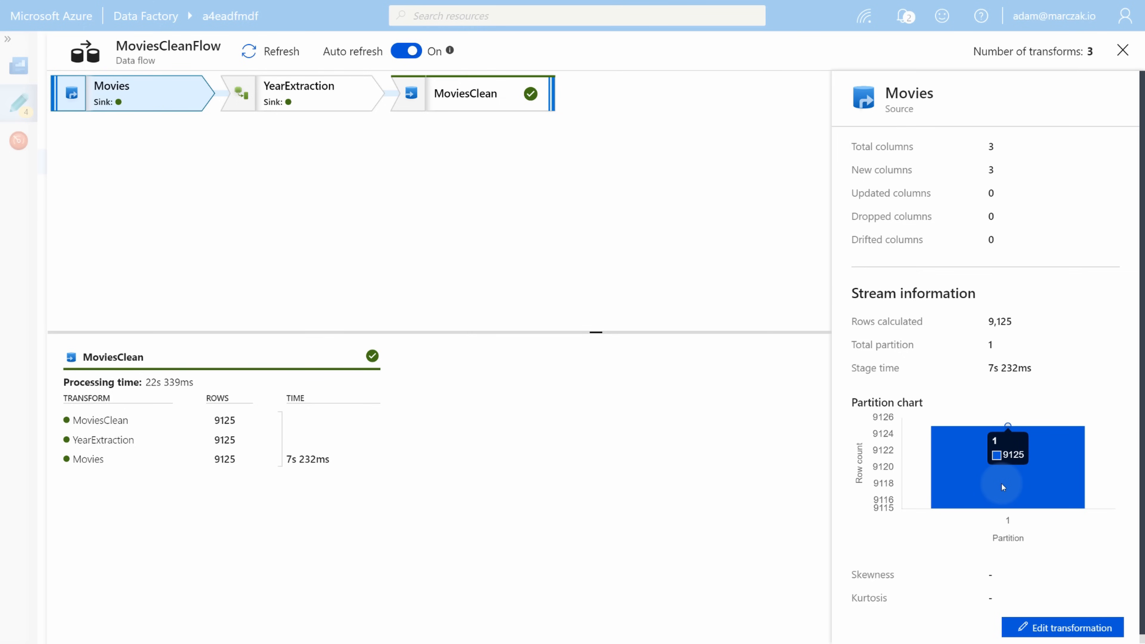
Step: Examine the run statistics of YearExtraction and the MoviesClean sink, and close the data flow run details
left_click(323, 104)
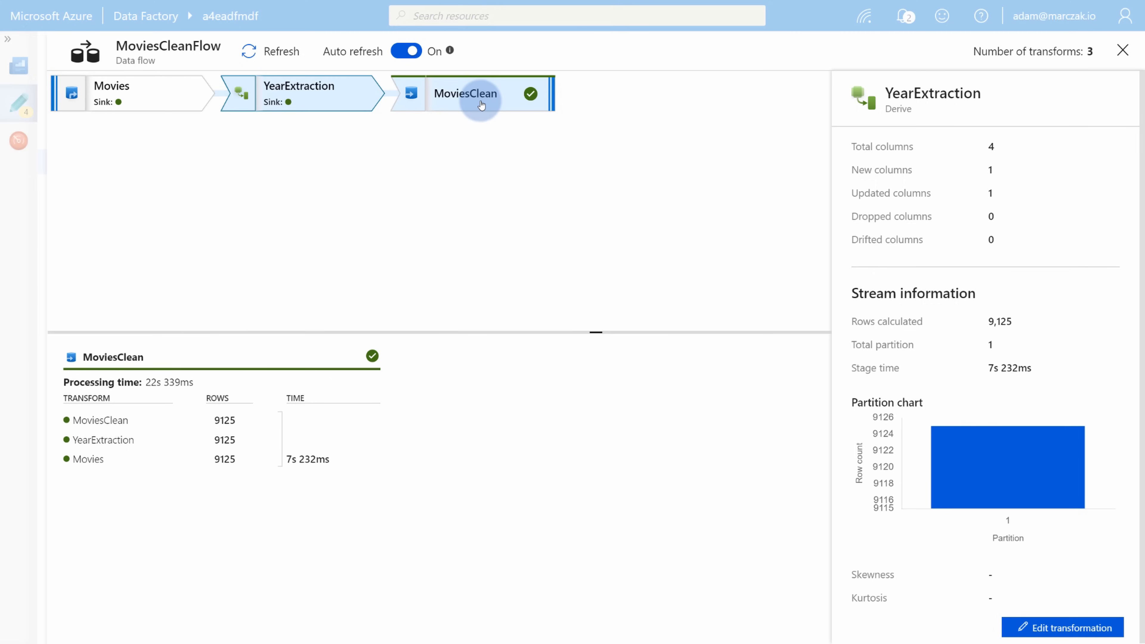
left_click(482, 104)
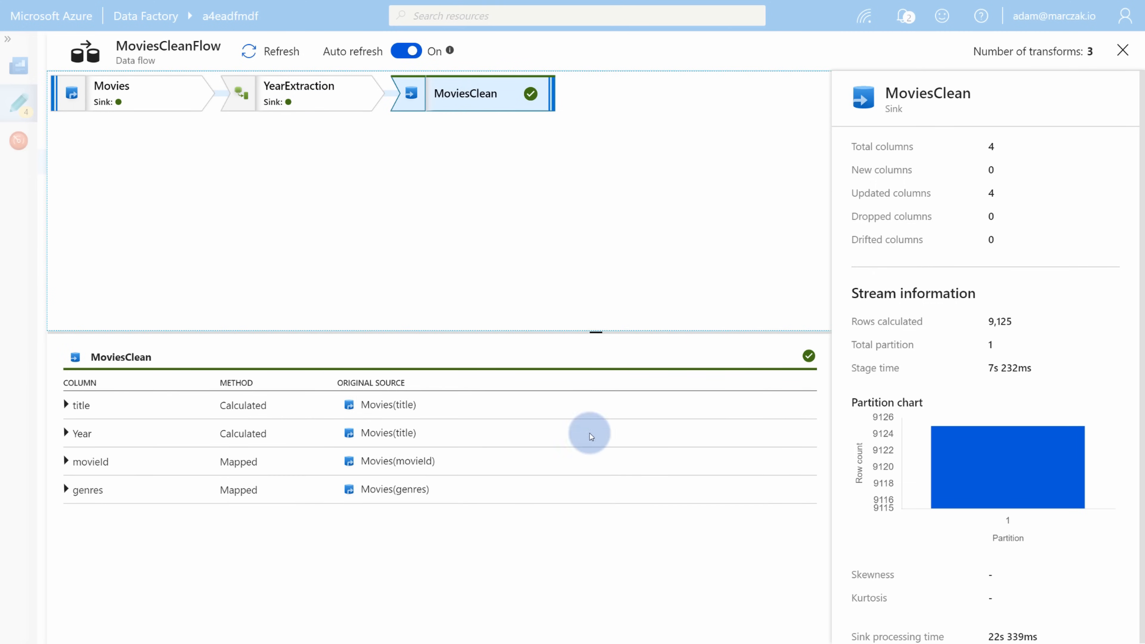
scroll(992, 433, "down", 1)
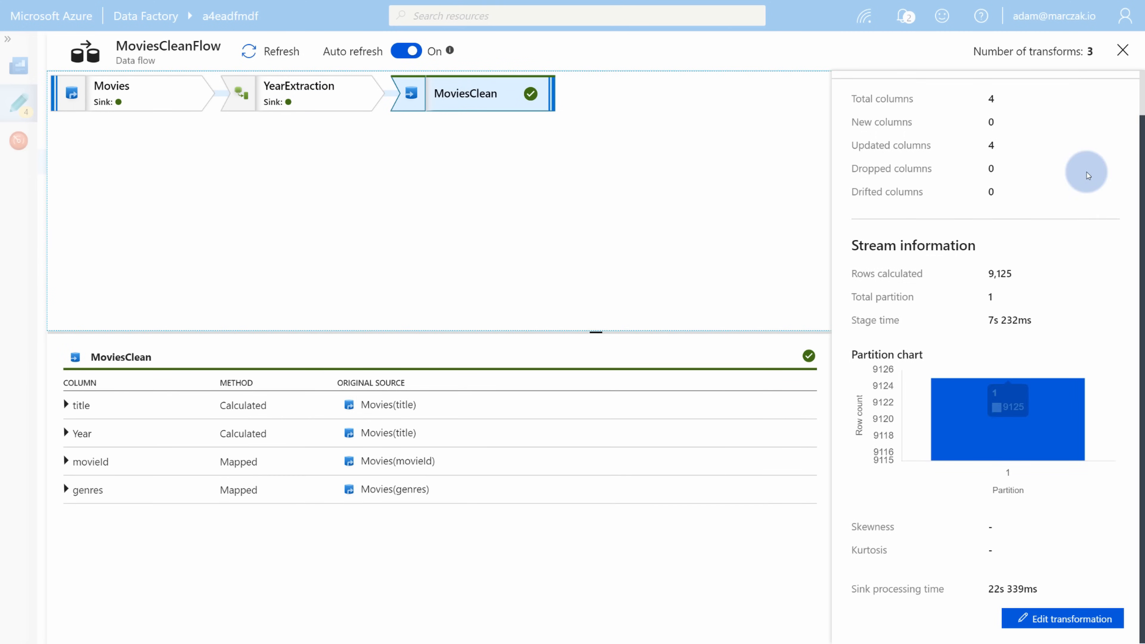
scroll(1056, 220, "up", 1)
left_click(1123, 50)
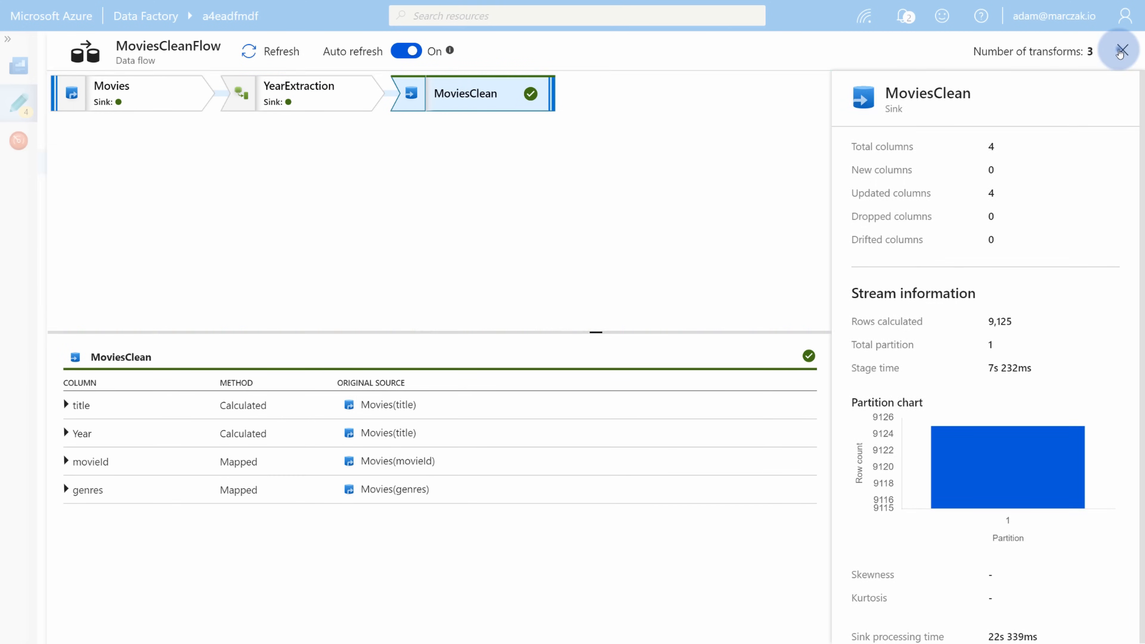
Step: Open MoviesCleanFlow and add a new branch from the YearExtraction transformation
left_click_drag(677, 183, 683, 198)
left_click(687, 197)
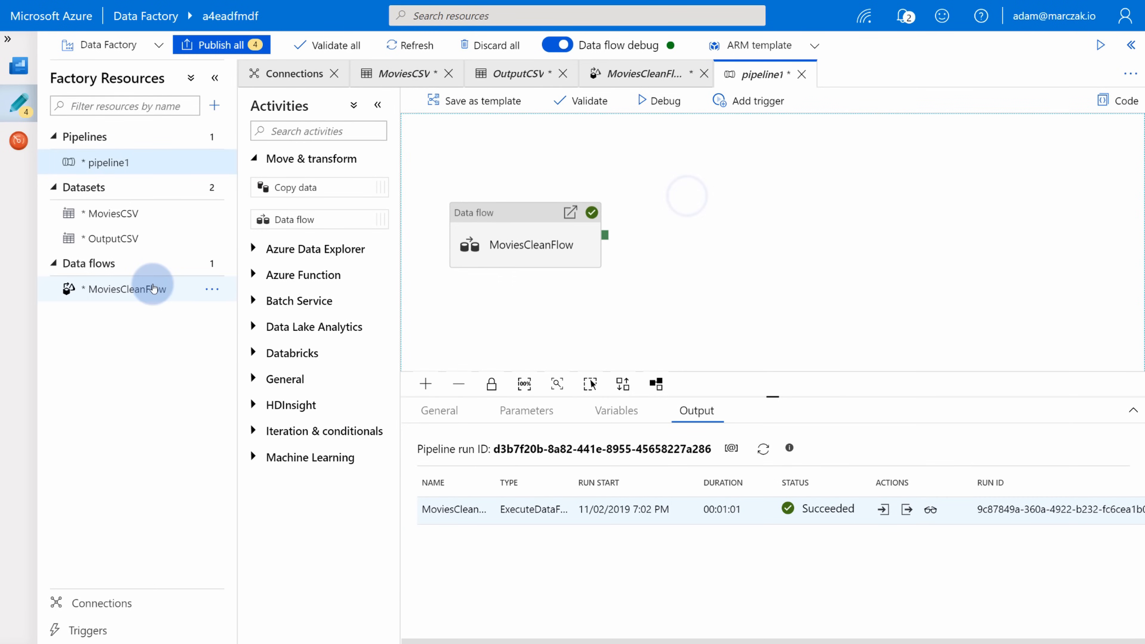
left_click(144, 291)
left_click(567, 281)
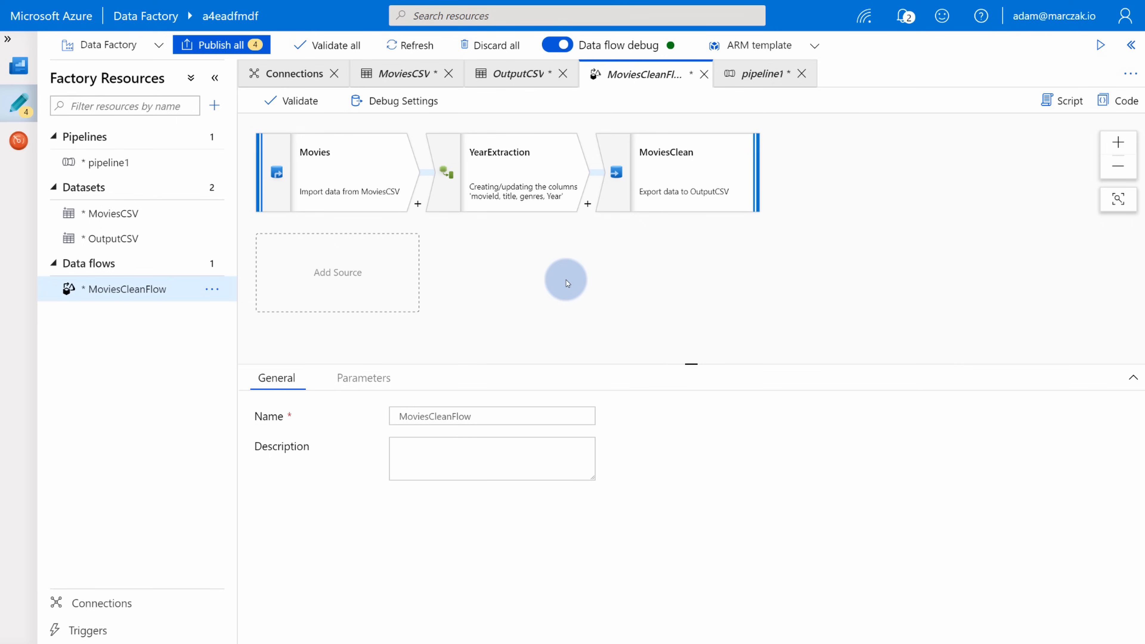
left_click(588, 205)
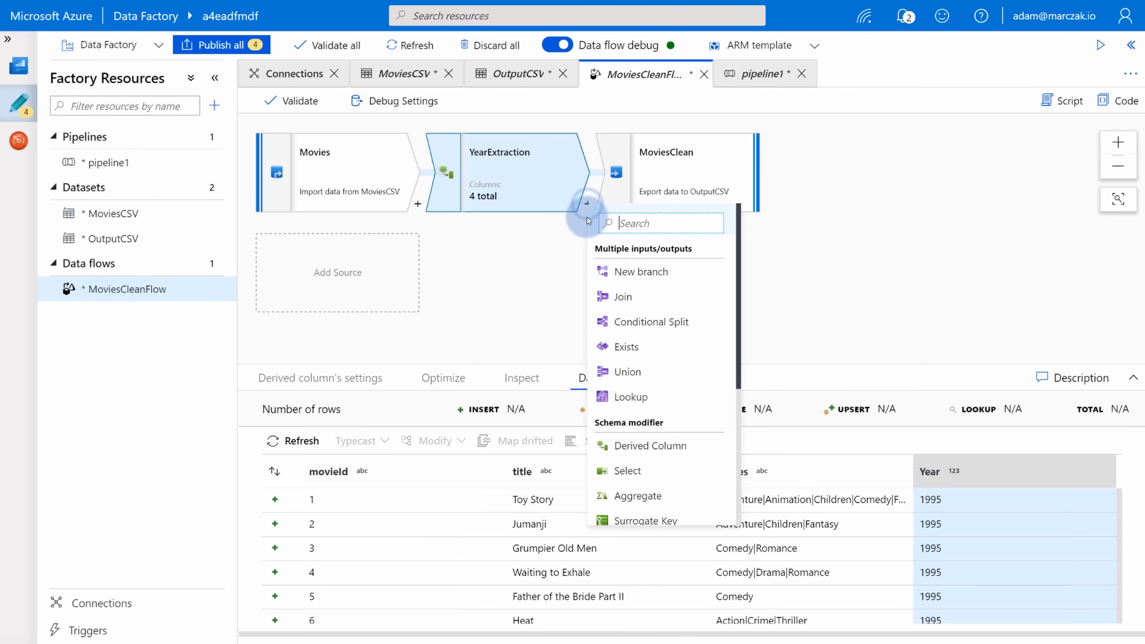
left_click(625, 273)
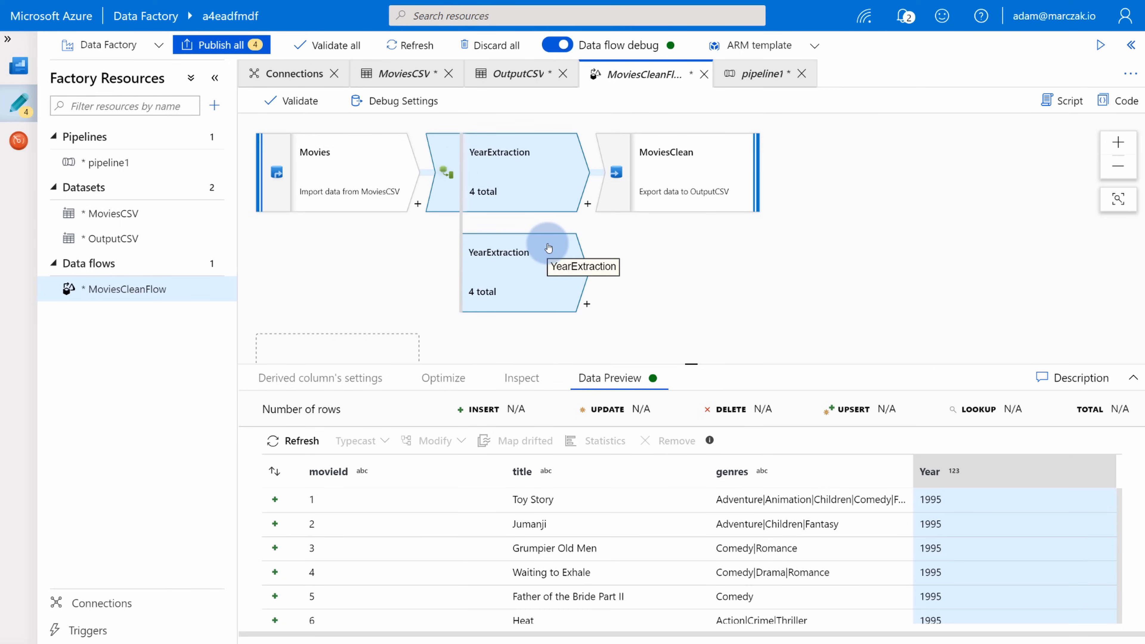
Step: Add an Aggregate transformation to the new YearExtraction branch
left_click(588, 306)
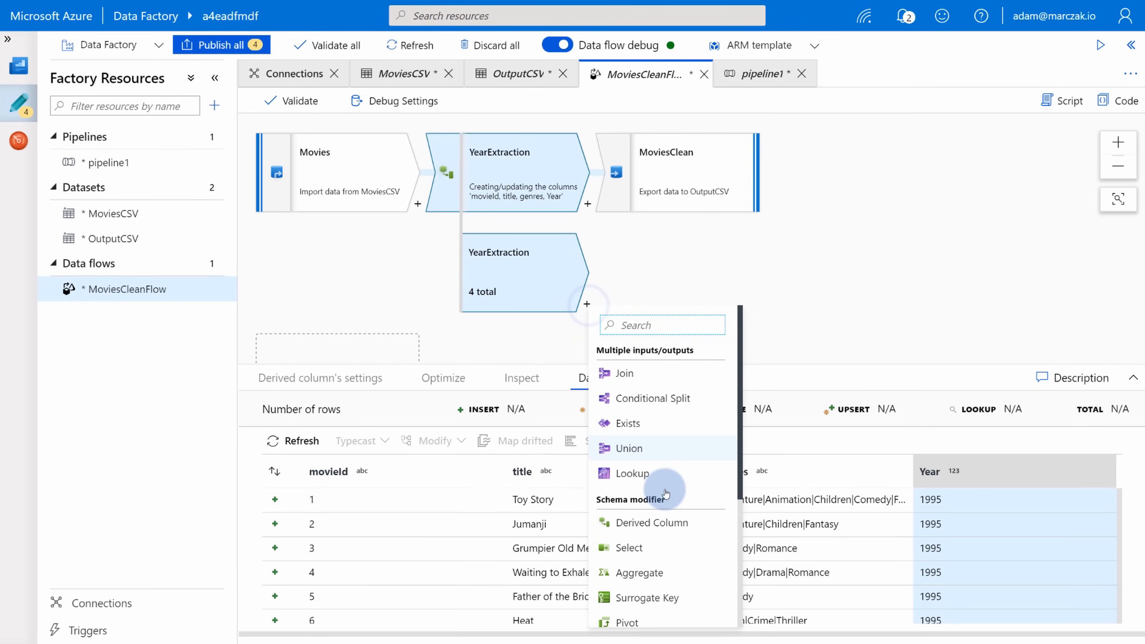
scroll(653, 545, "down", 1)
left_click(649, 530)
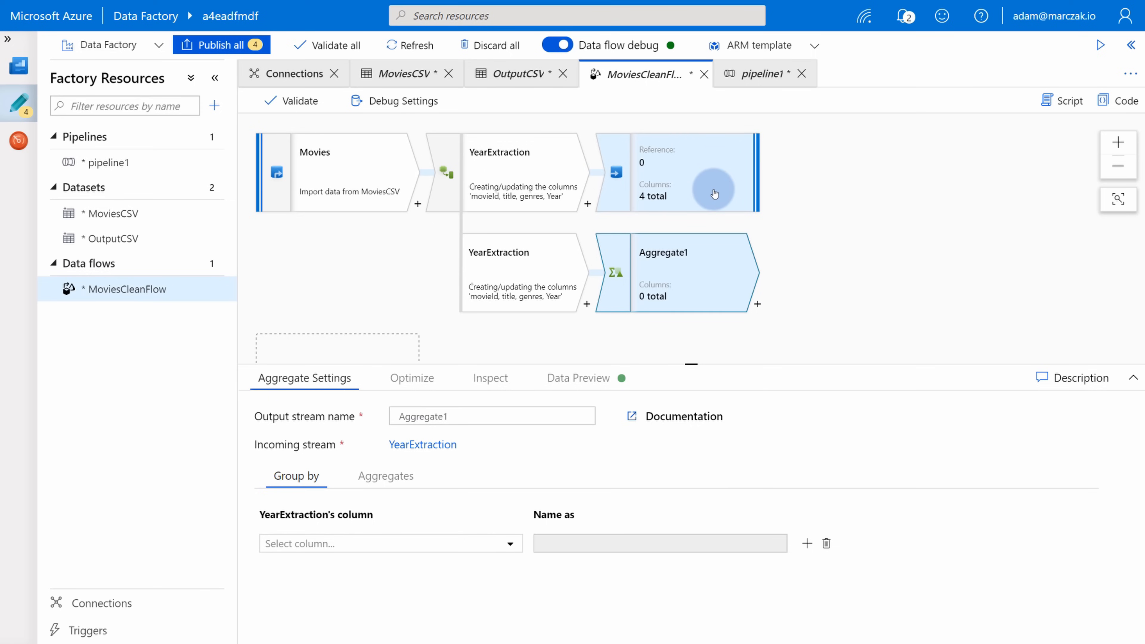
Step: Name the Aggregate's output stream MoviesByYear and group it by the Year column
double_click(468, 415)
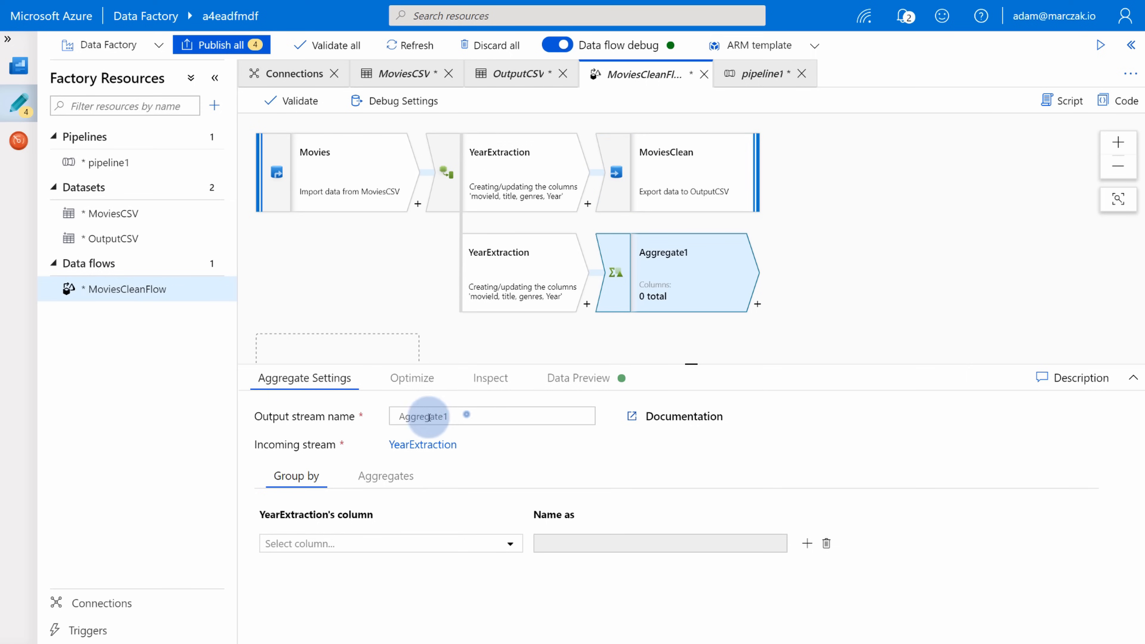
type("MoviesByYear")
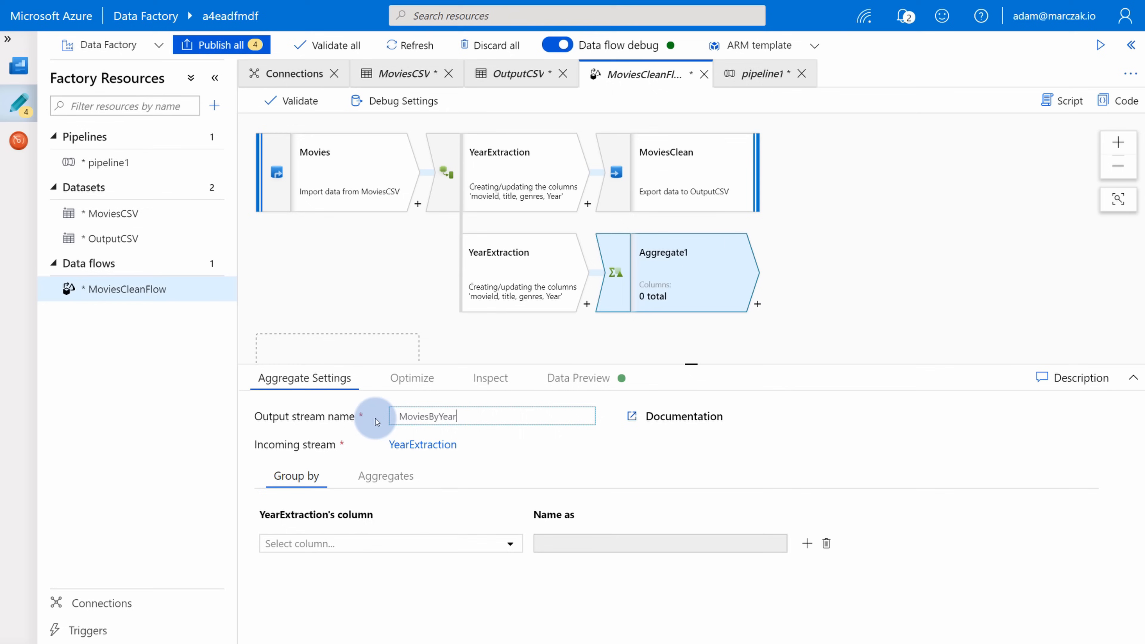
left_click(444, 543)
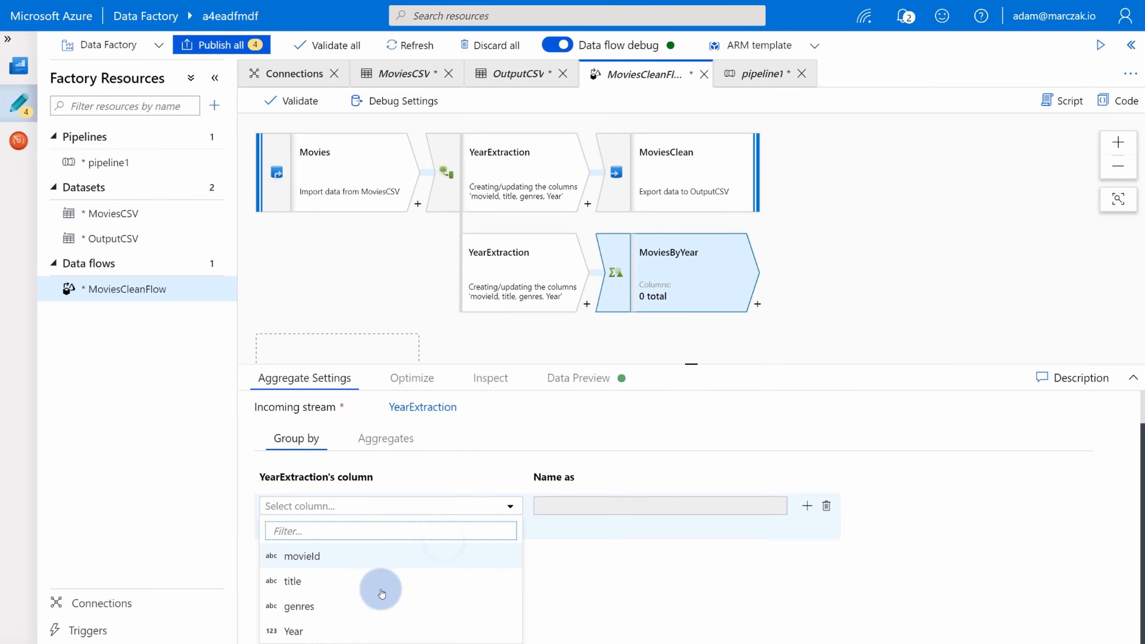
left_click(345, 625)
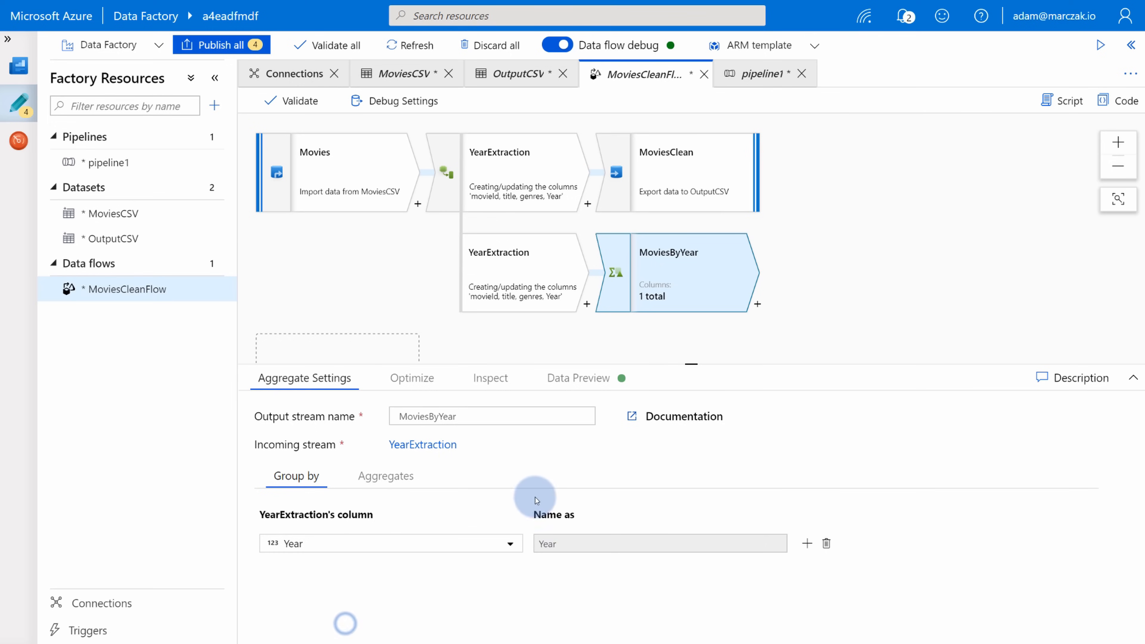
Step: Add an aggregate column named MoviesCount to the MoviesByYear transformation
left_click(383, 477)
left_click(436, 551)
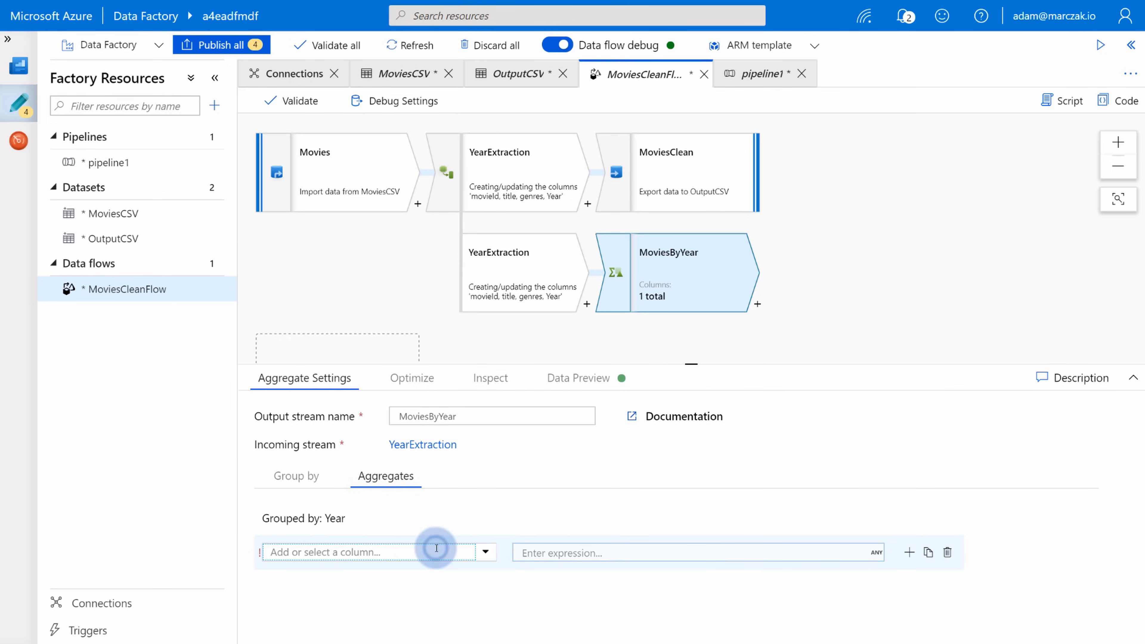
type("MoviesCount")
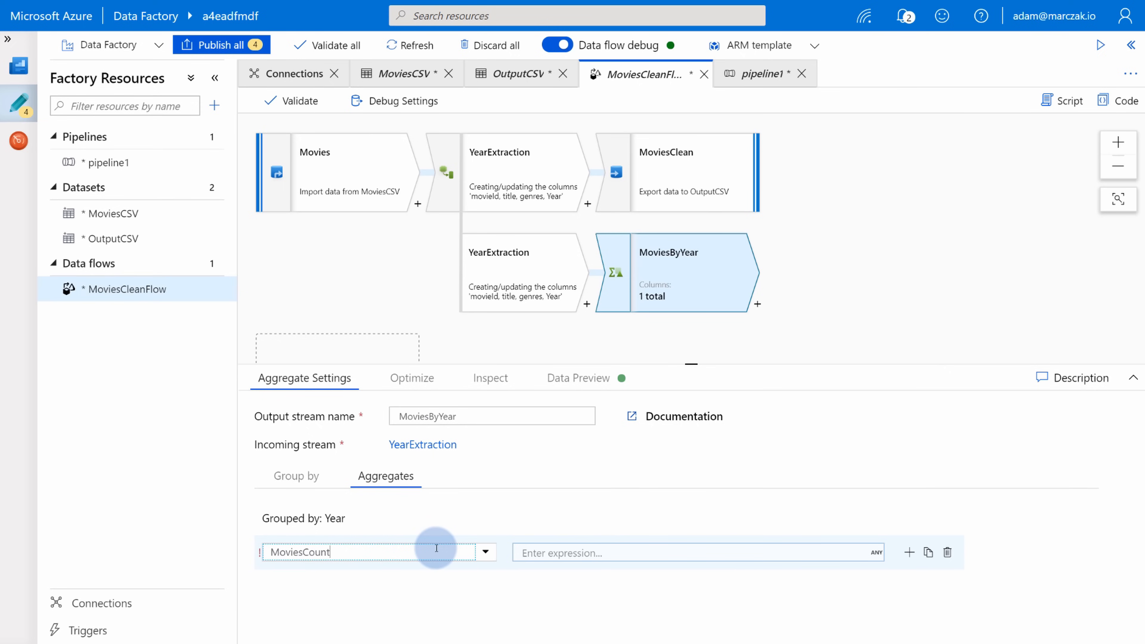
left_click(438, 604)
left_click(312, 477)
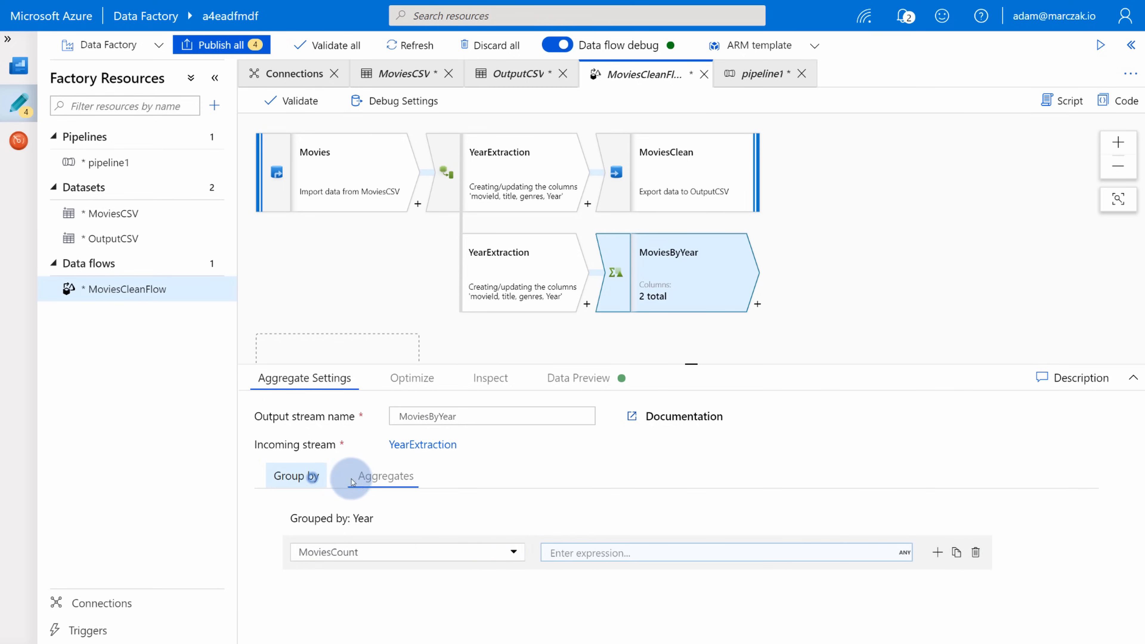
left_click(387, 479)
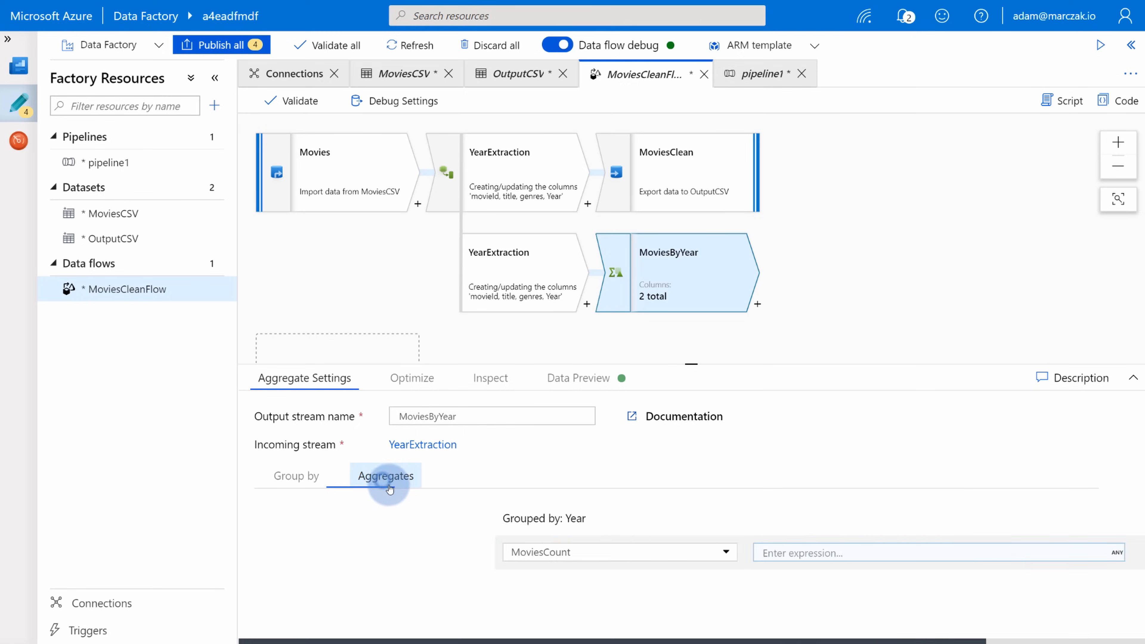
Step: Build the expression count() for the MoviesCount column and save it
left_click(555, 556)
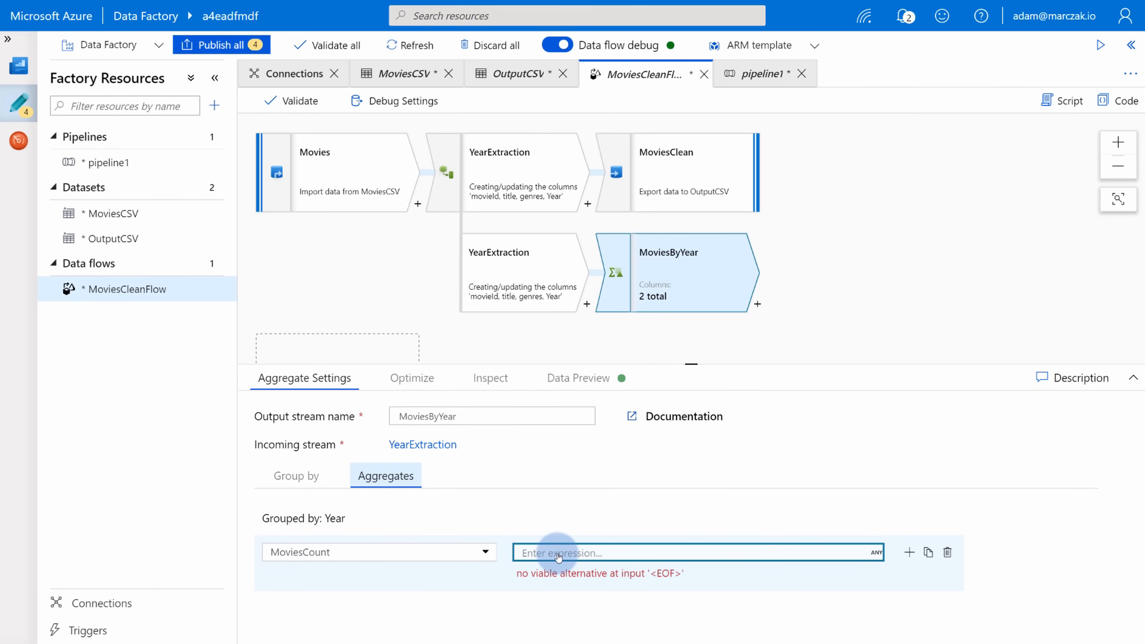
left_click(559, 557)
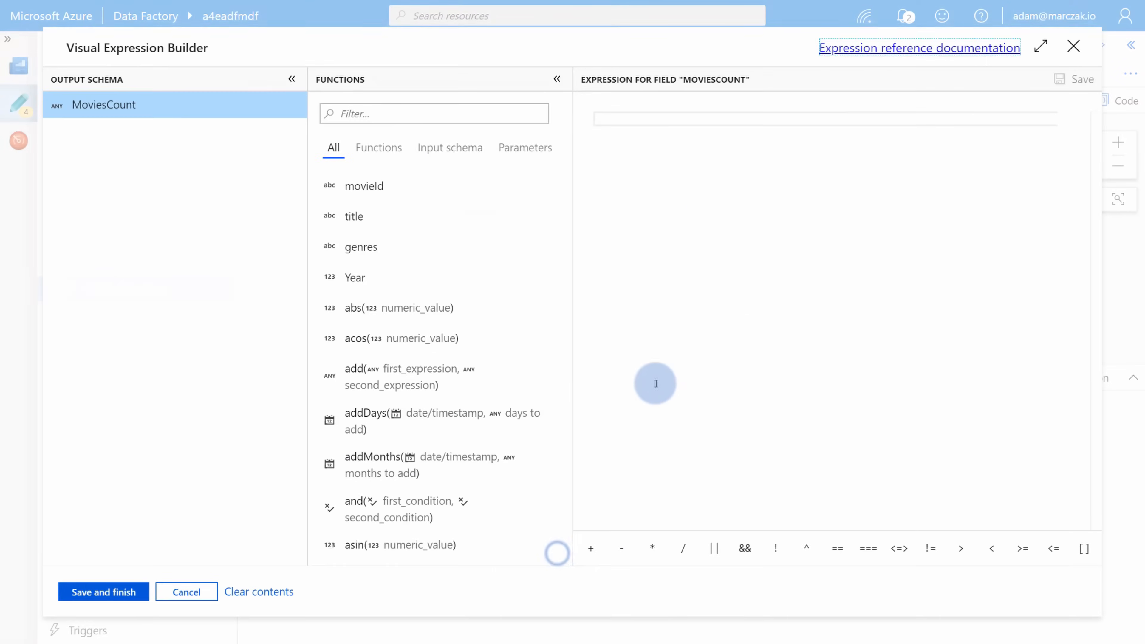
left_click(707, 220)
type("count")
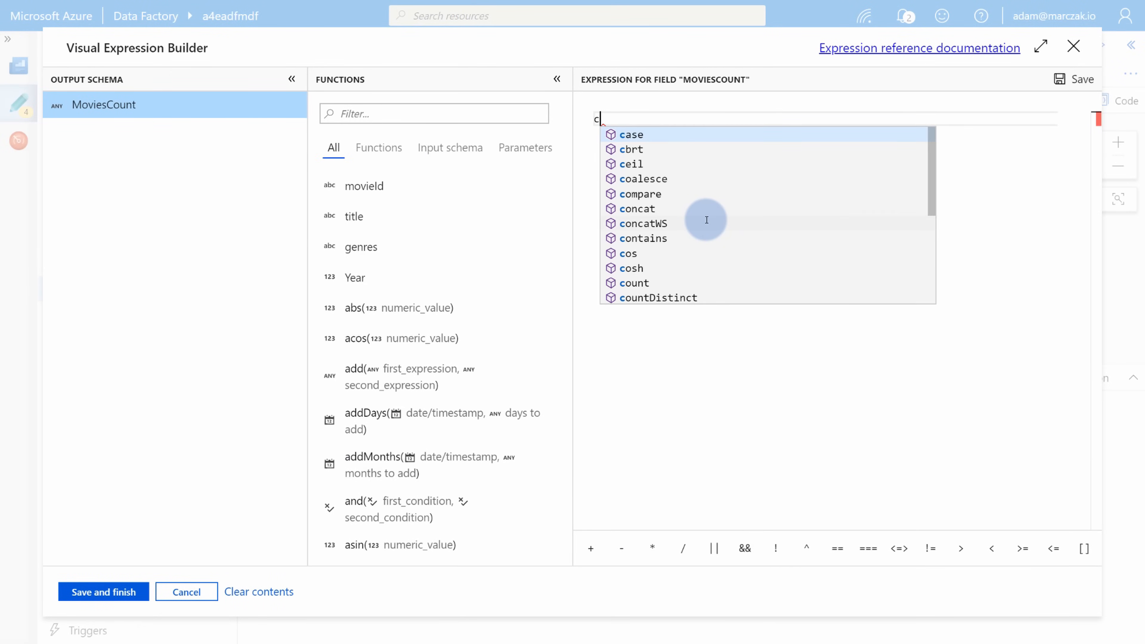
key("Return")
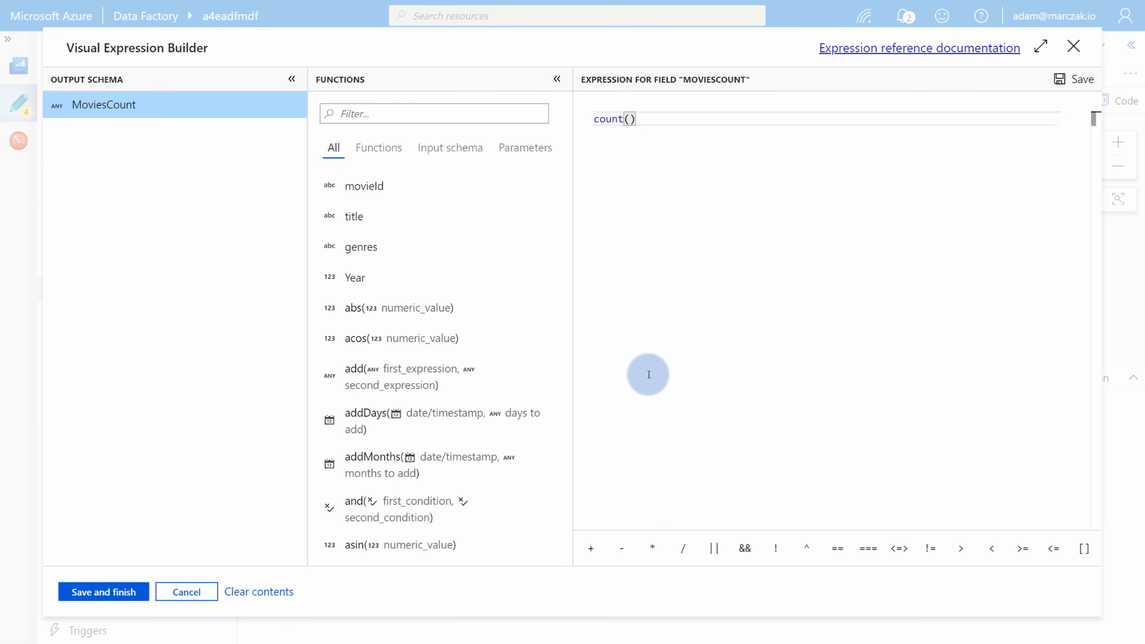
left_click(122, 591)
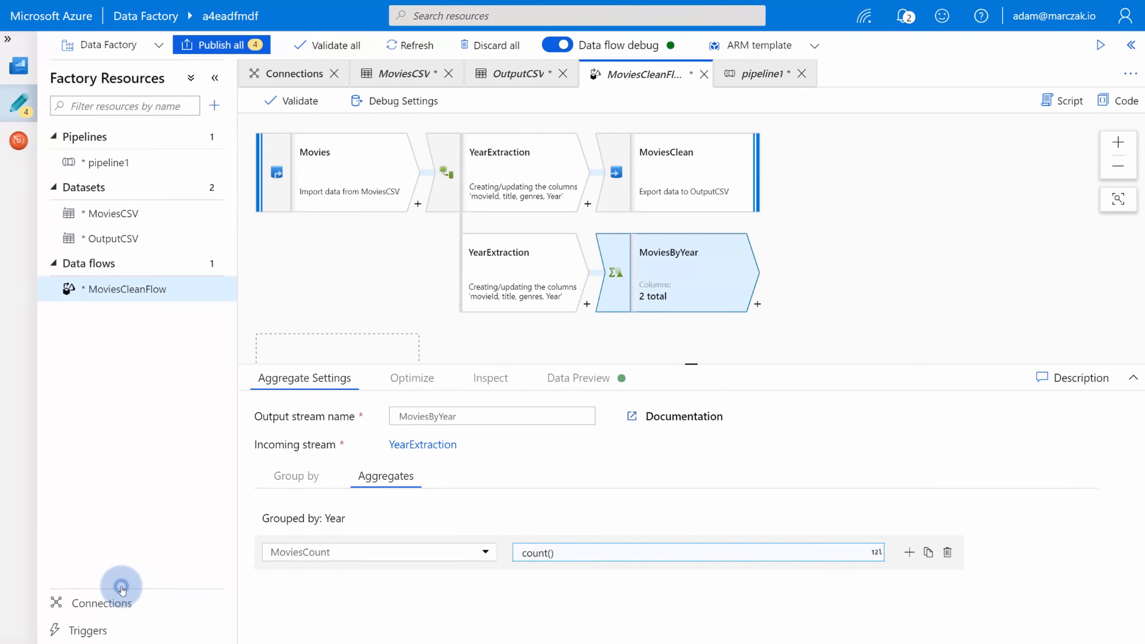
Step: Preview the MoviesByYear output data and check the Year and MoviesCount values
left_click(581, 379)
left_click(302, 440)
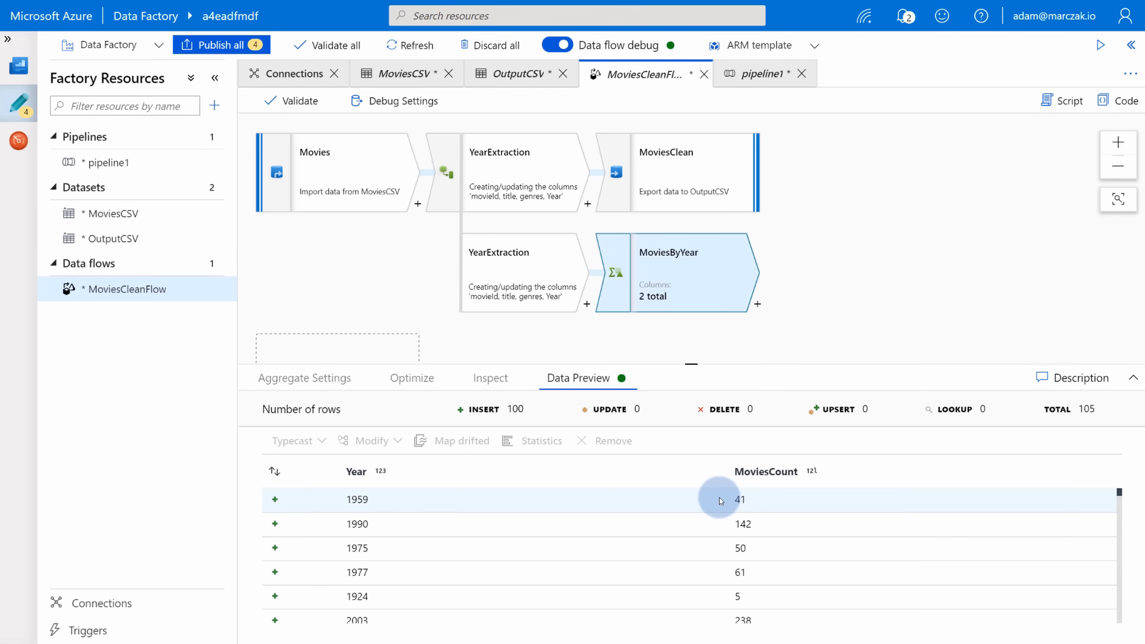
double_click(354, 500)
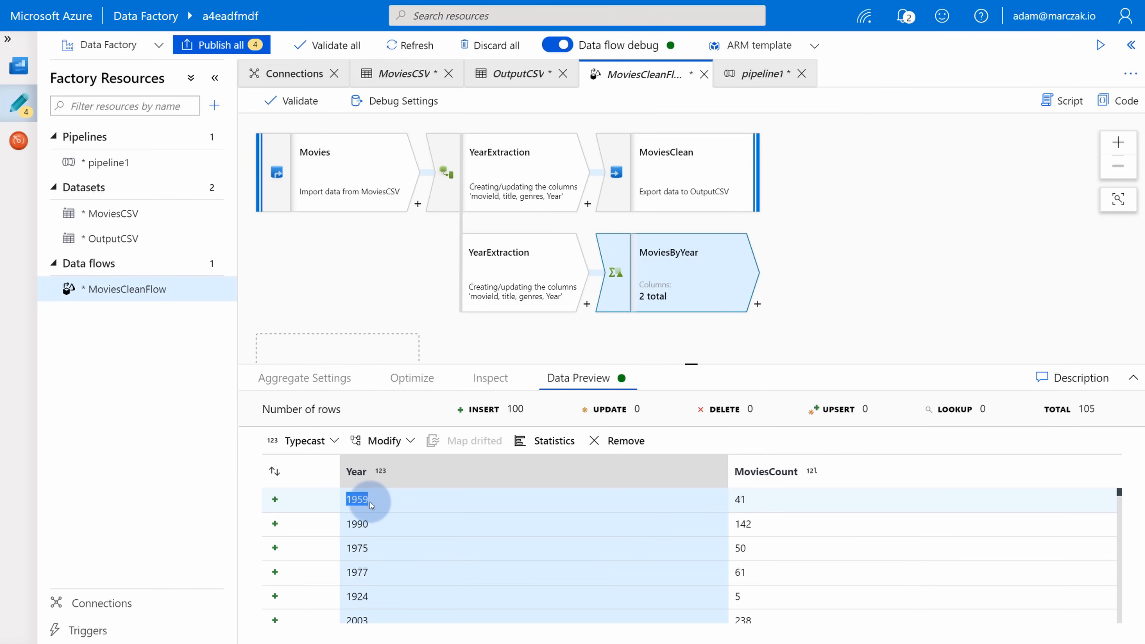
double_click(738, 499)
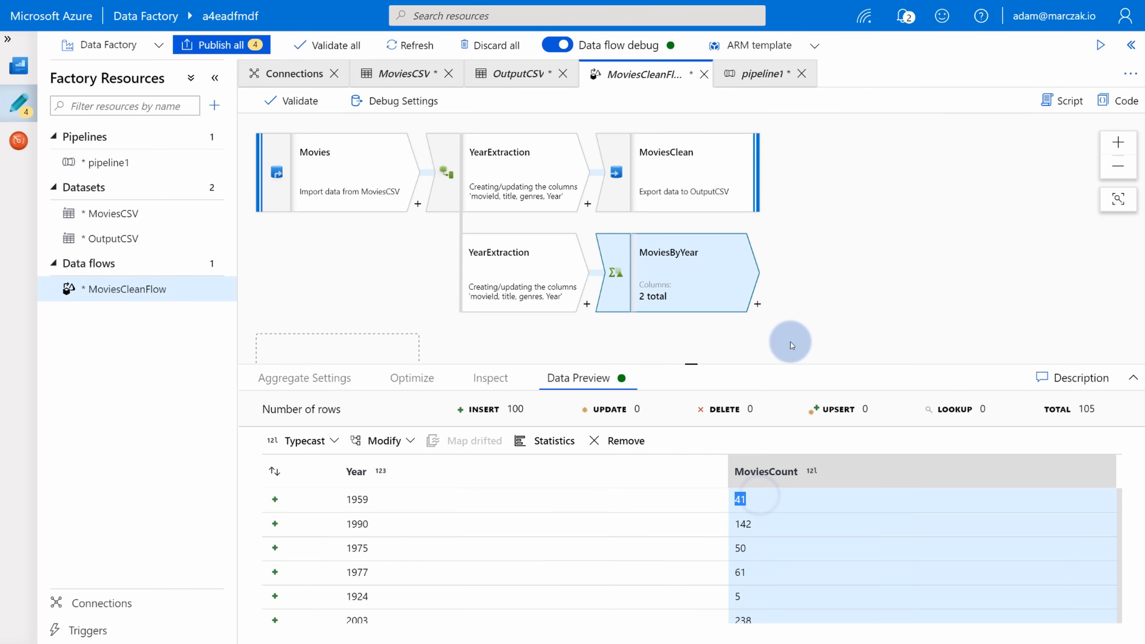
left_click(791, 343)
Step: Add a Sink destination after the MoviesByYear aggregate
left_click(756, 267)
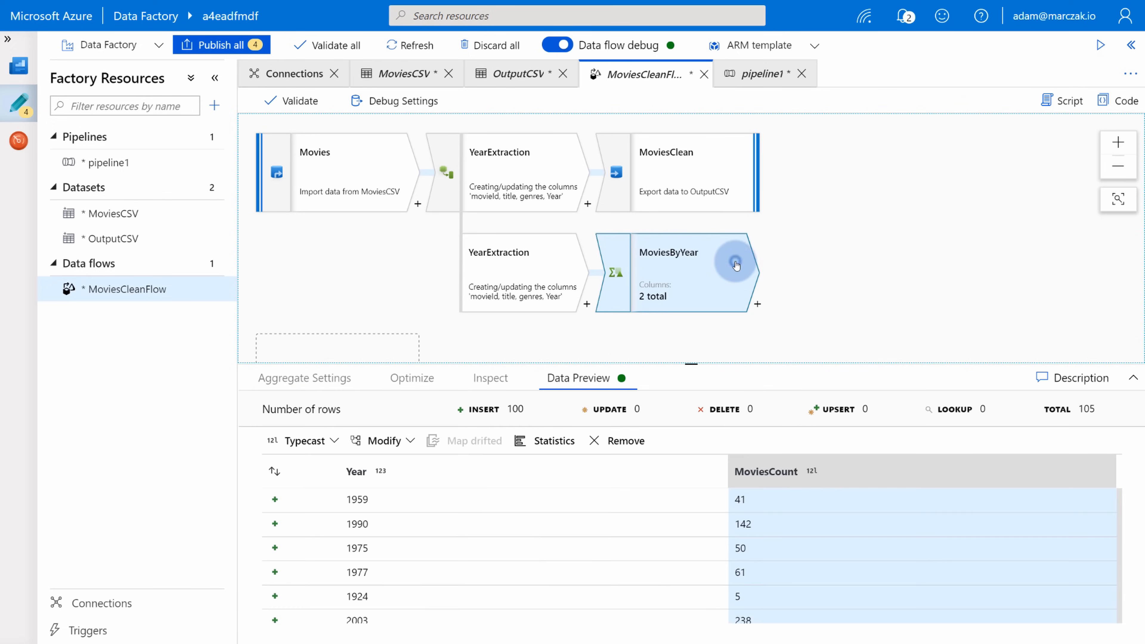
left_click(758, 306)
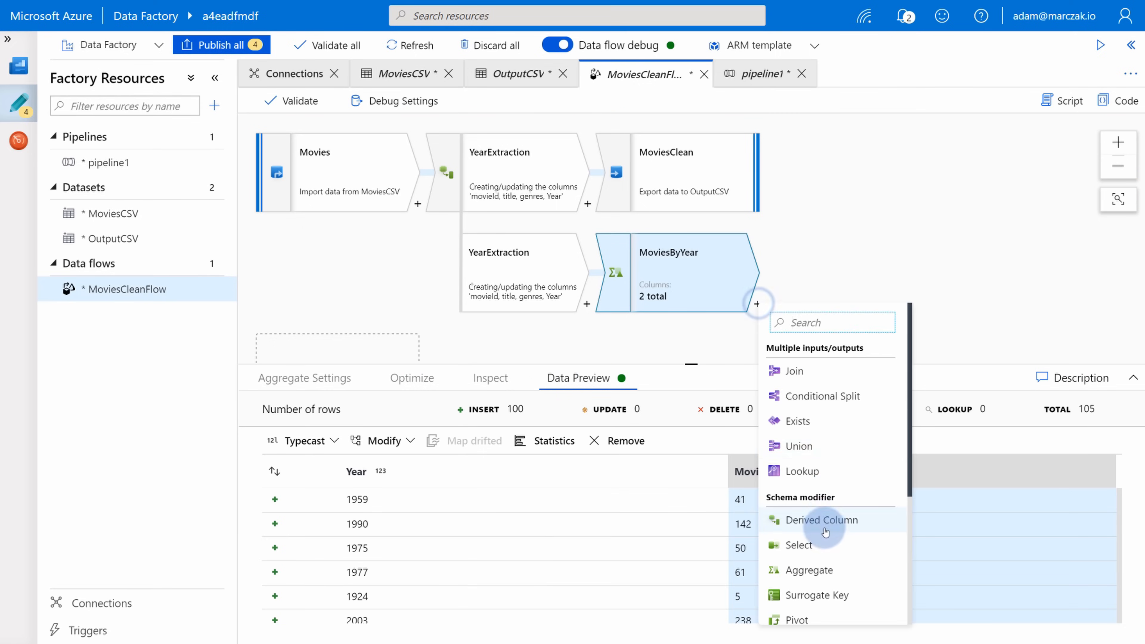
scroll(793, 541, "down", 5)
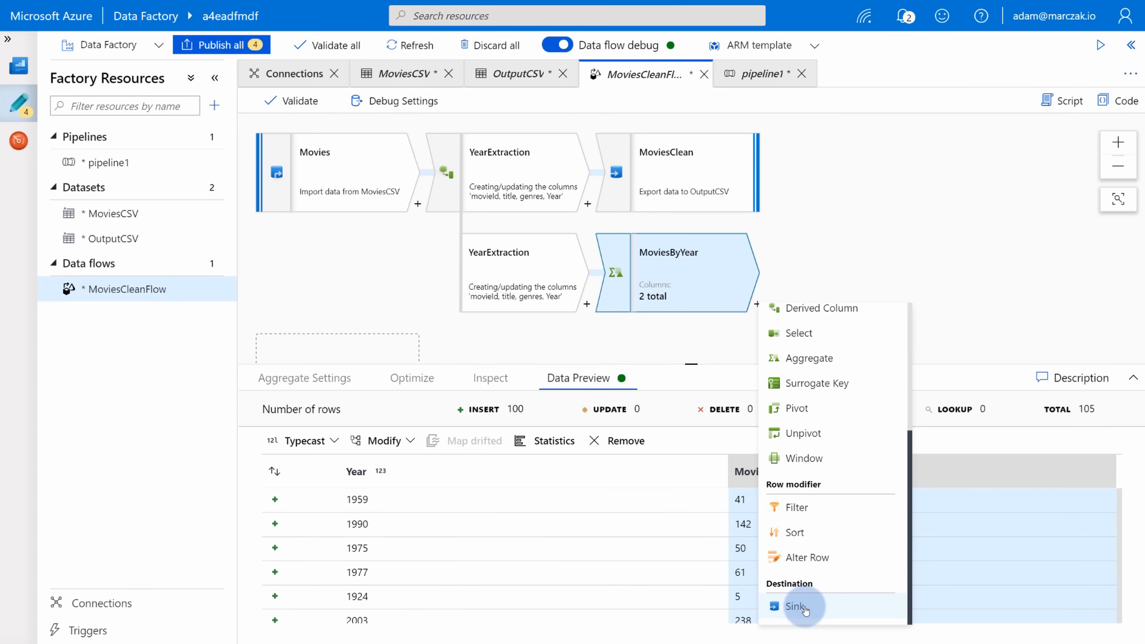
left_click(795, 606)
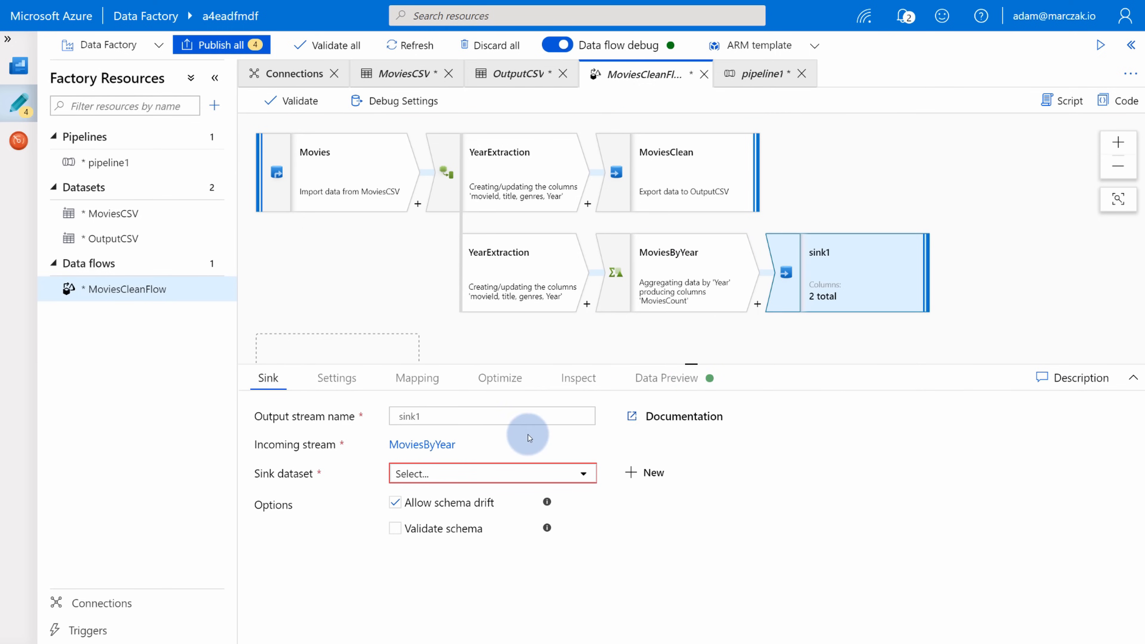
Step: Name the new sink's output stream MoviesByYearSink and choose OutputCSV as its sink dataset
left_click_drag(472, 417, 371, 417)
type("MoviesByYear")
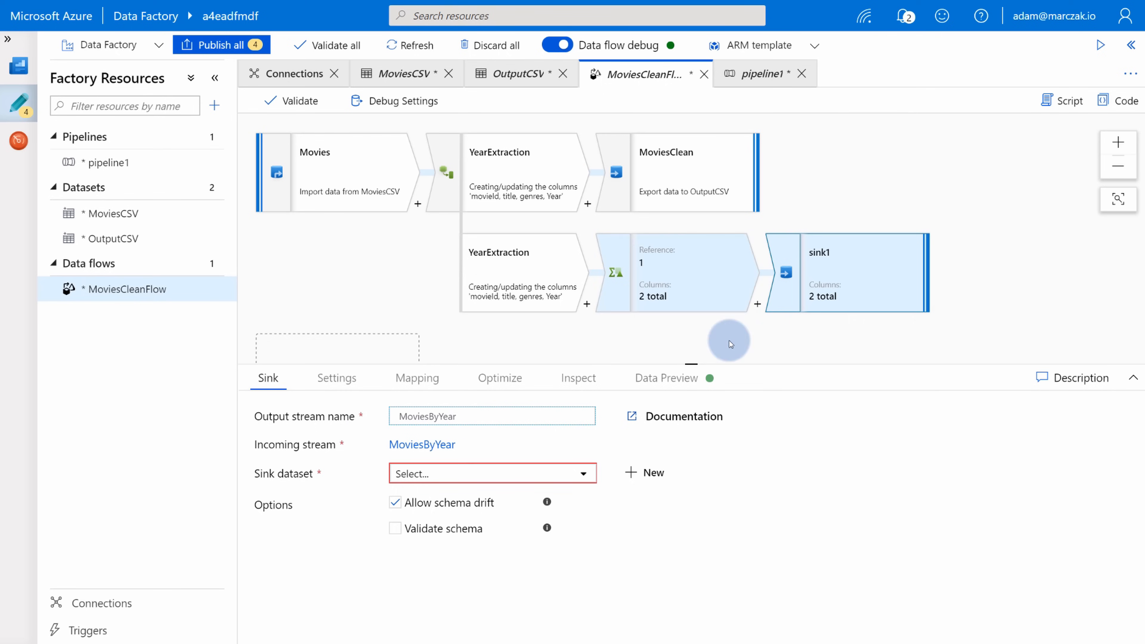
left_click(531, 474)
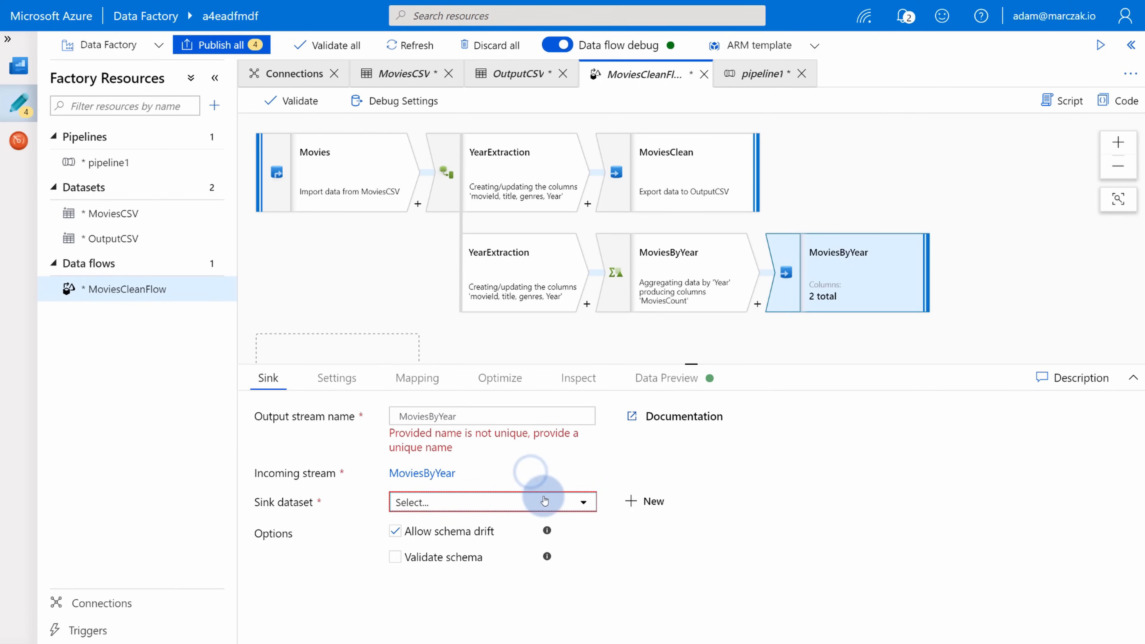
left_click(537, 502)
left_click(620, 387)
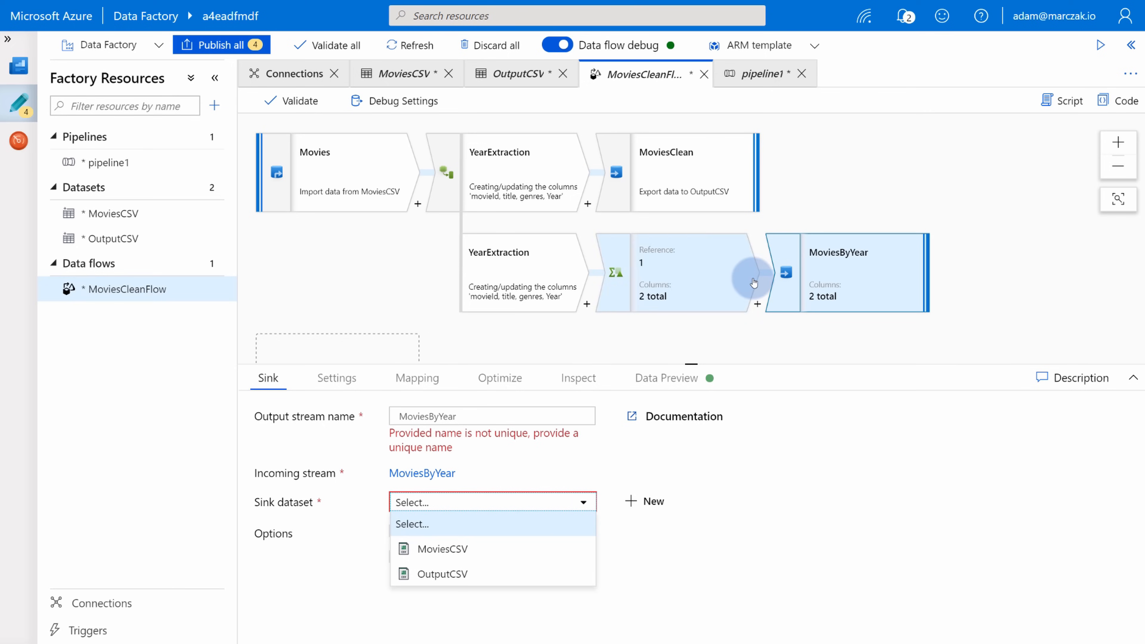
left_click(495, 410)
type("Sink")
left_click(505, 470)
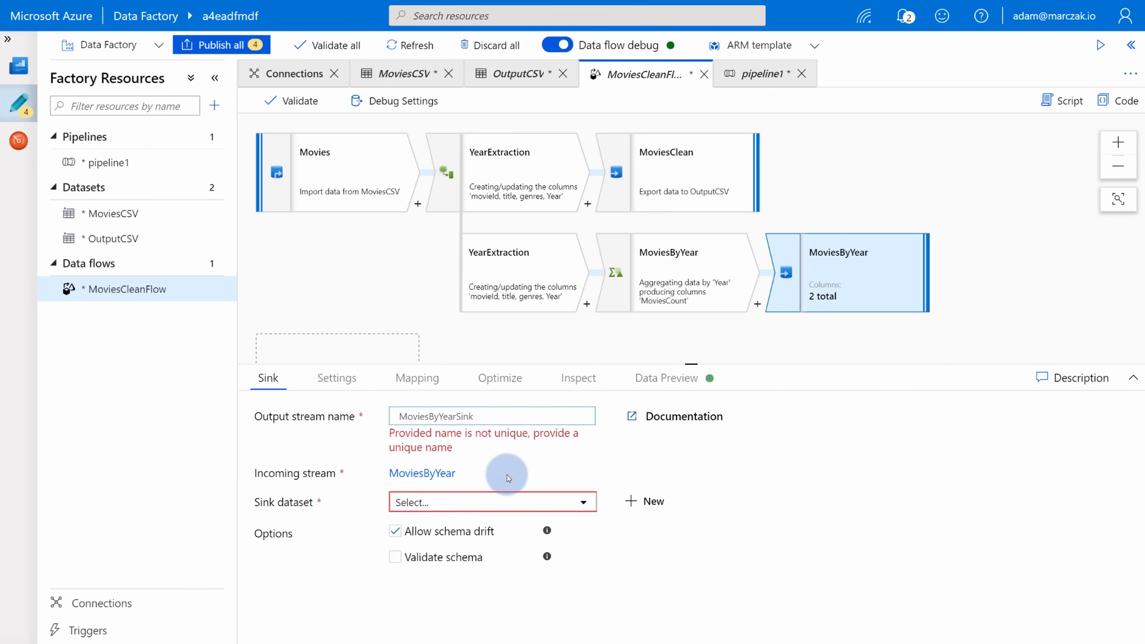
left_click(542, 473)
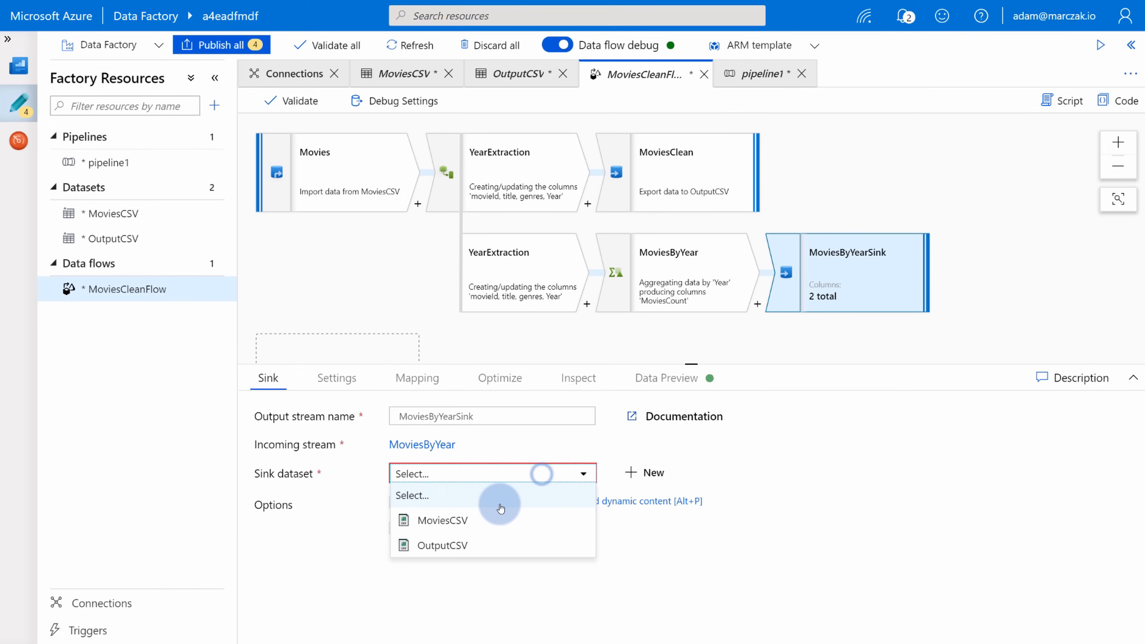
left_click(487, 544)
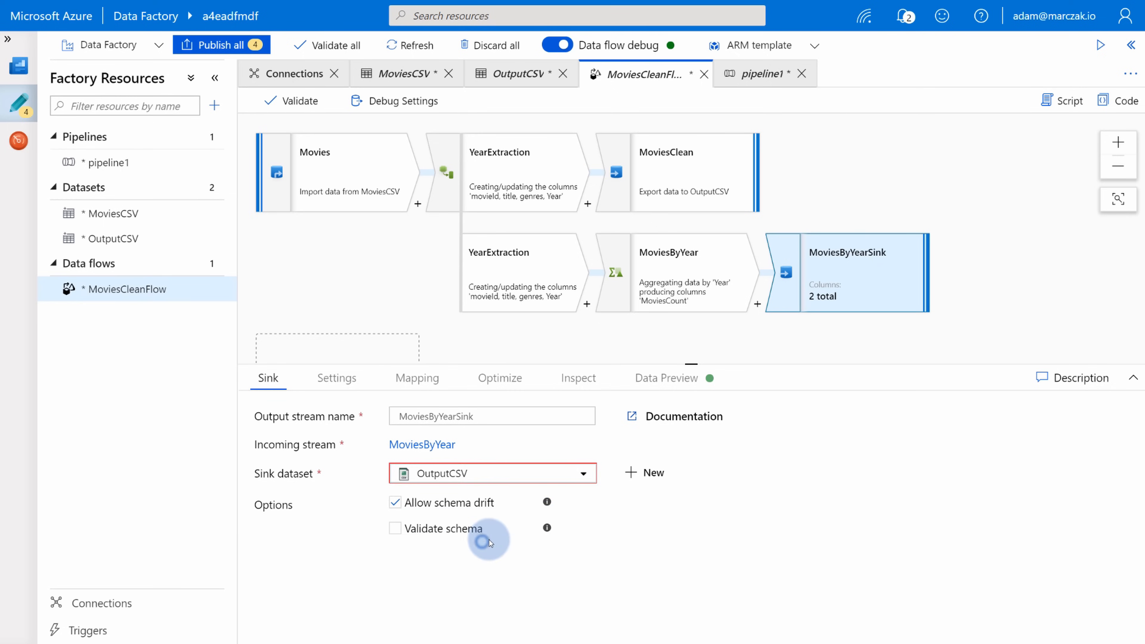
Step: Set MoviesByYearSink to output to a single file named movies-by-years.csv
left_click(336, 378)
left_click(772, 444)
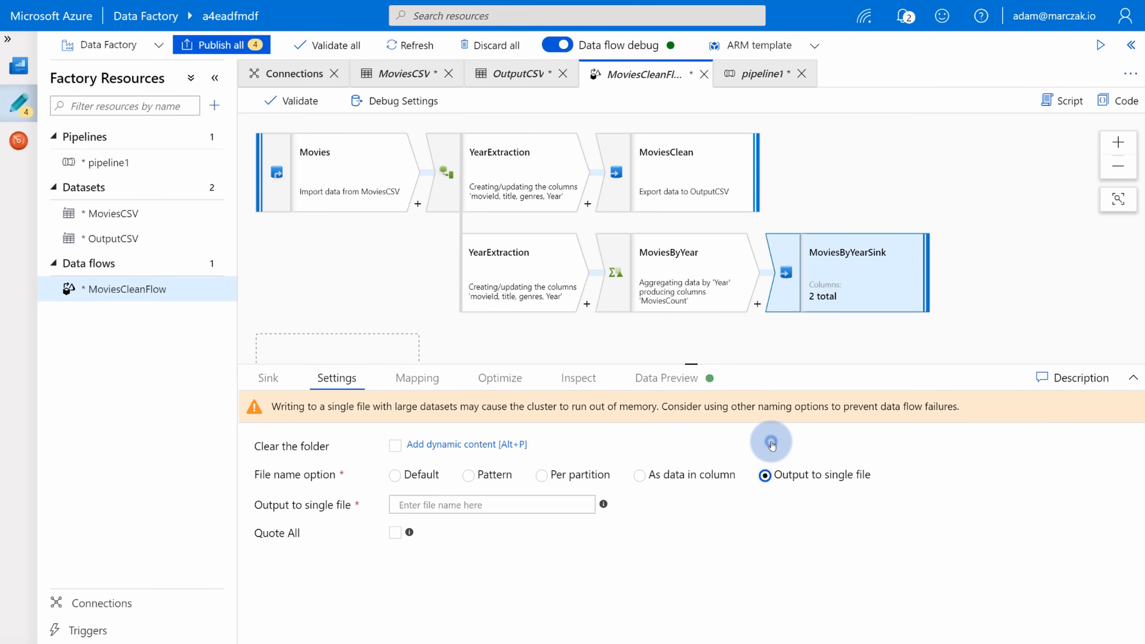
left_click(518, 503)
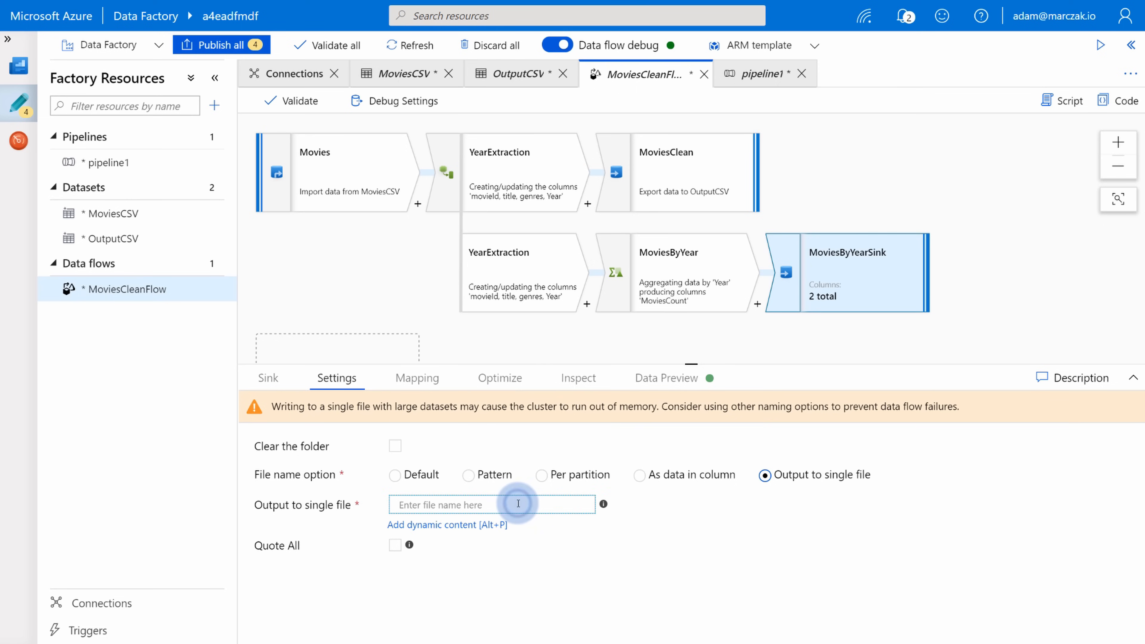
type("movies-by-years")
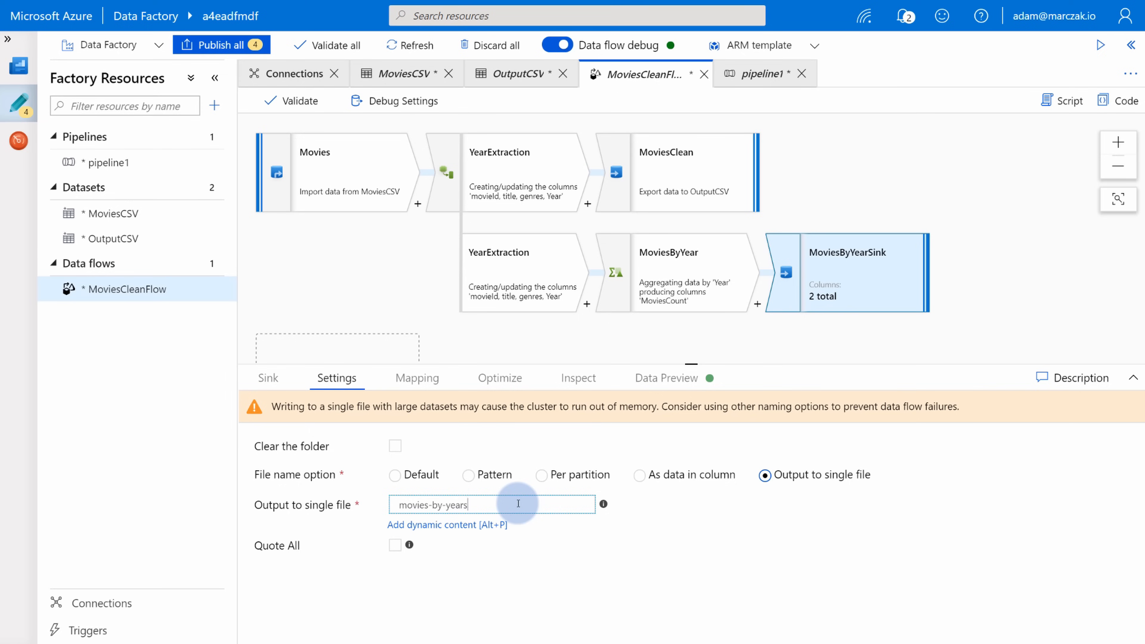
type(".csv")
left_click(577, 572)
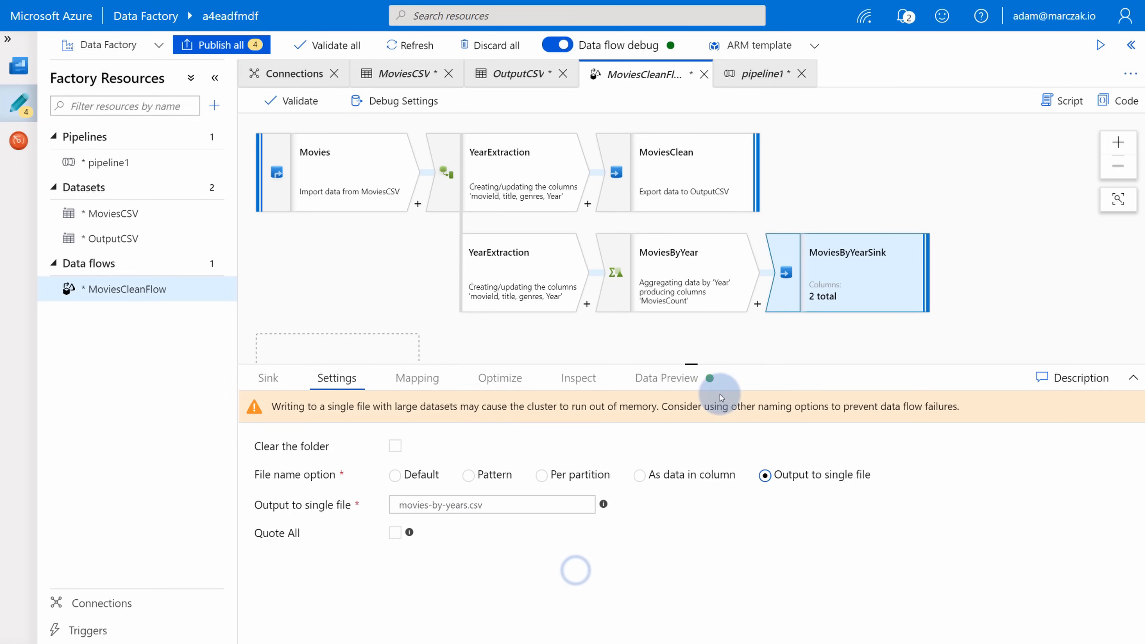
left_click(793, 340)
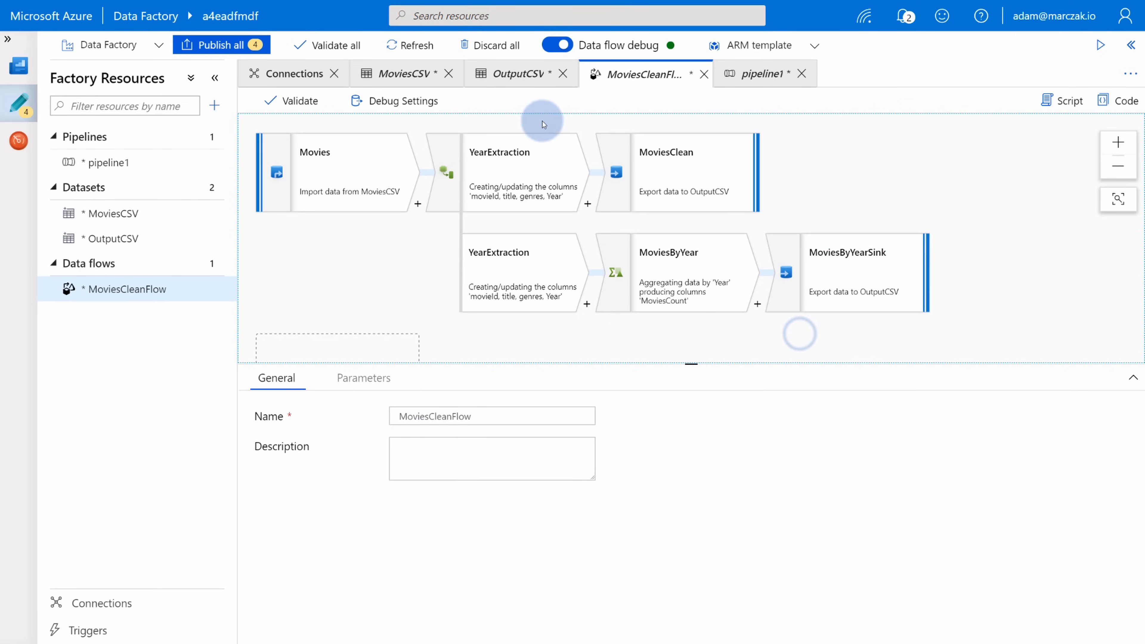
Step: Run pipeline1 in debug mode and check the duration of the MoviesCleanFlow run
left_click(129, 164)
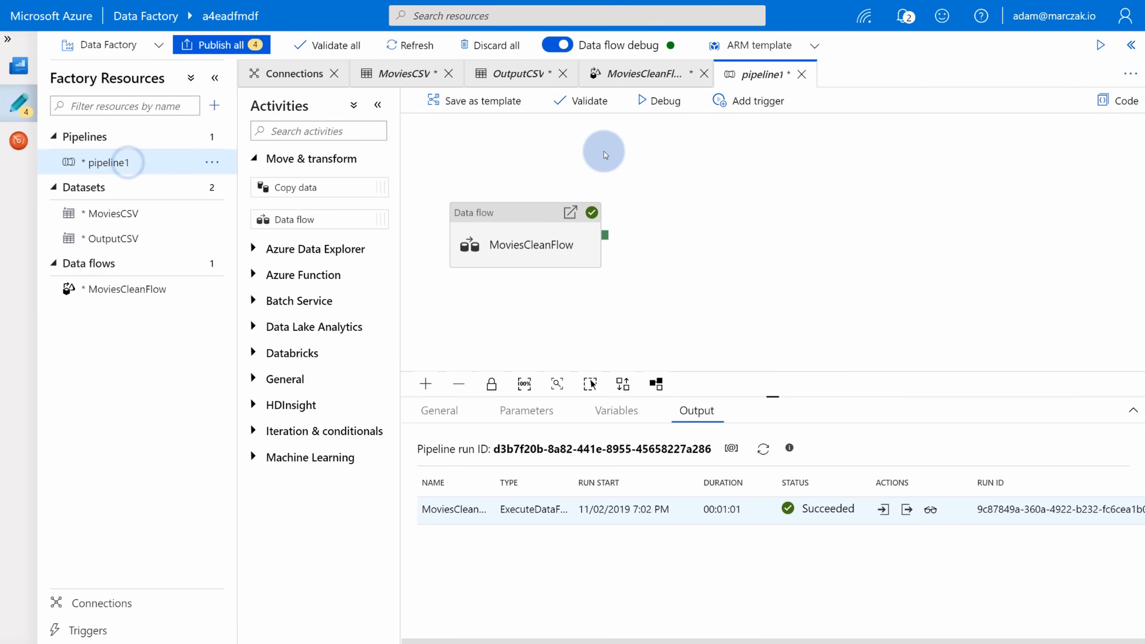
left_click(663, 101)
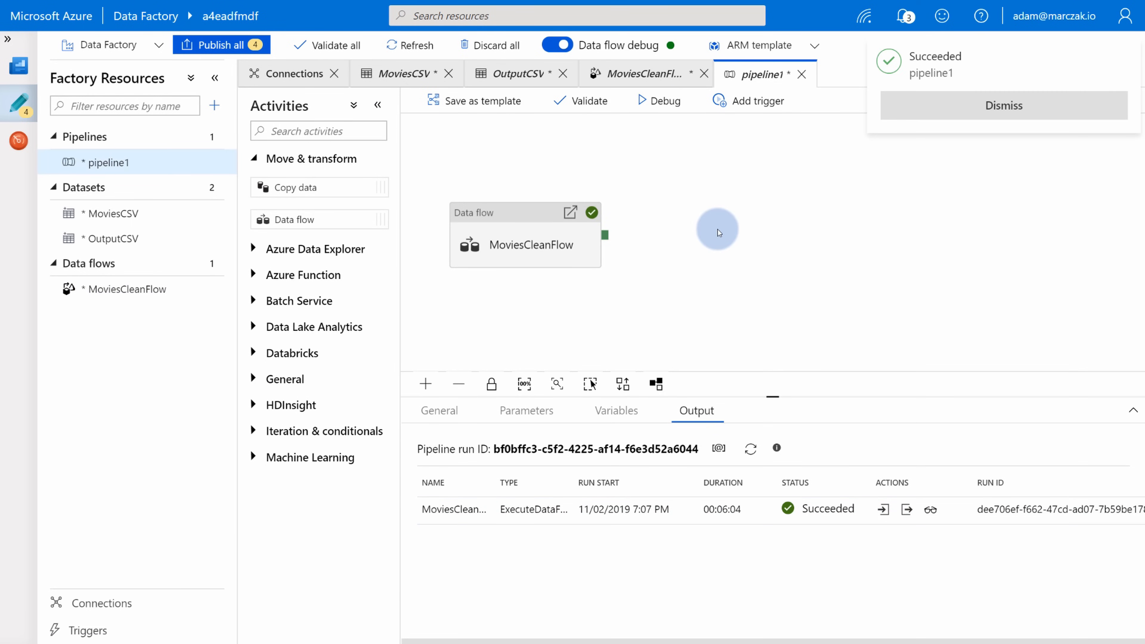
left_click(751, 449)
left_click_drag(751, 510, 723, 511)
left_click(762, 312)
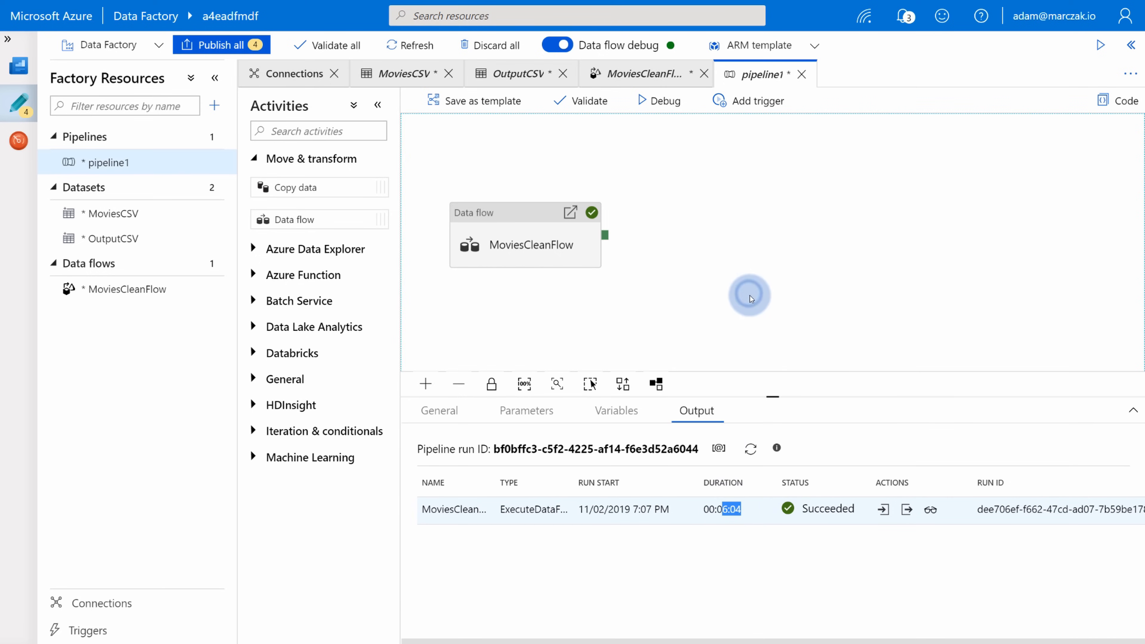
Step: Open the MoviesCleanFlow run details and examine the YearExtraction and MoviesByYear statistics, including the partition count
left_click(931, 510)
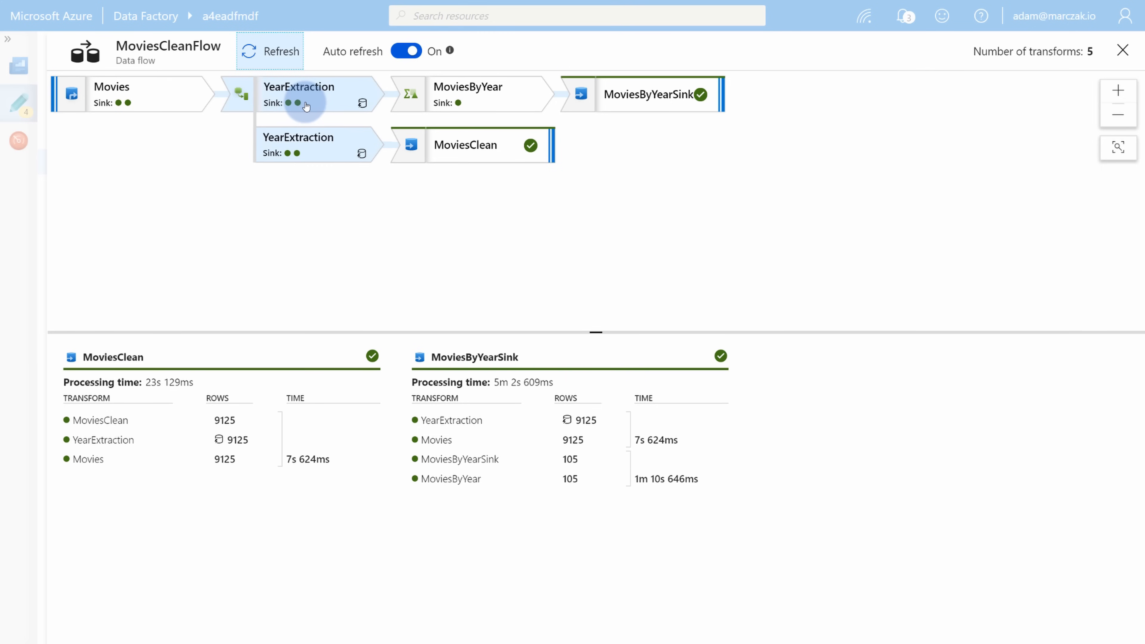
left_click(306, 105)
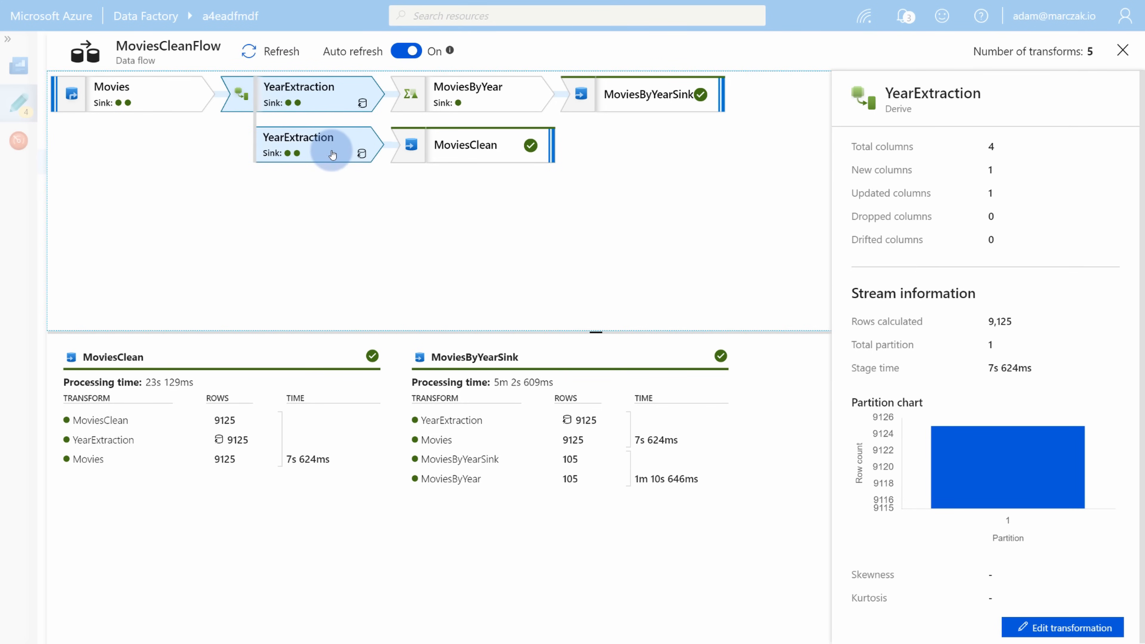
left_click(420, 155)
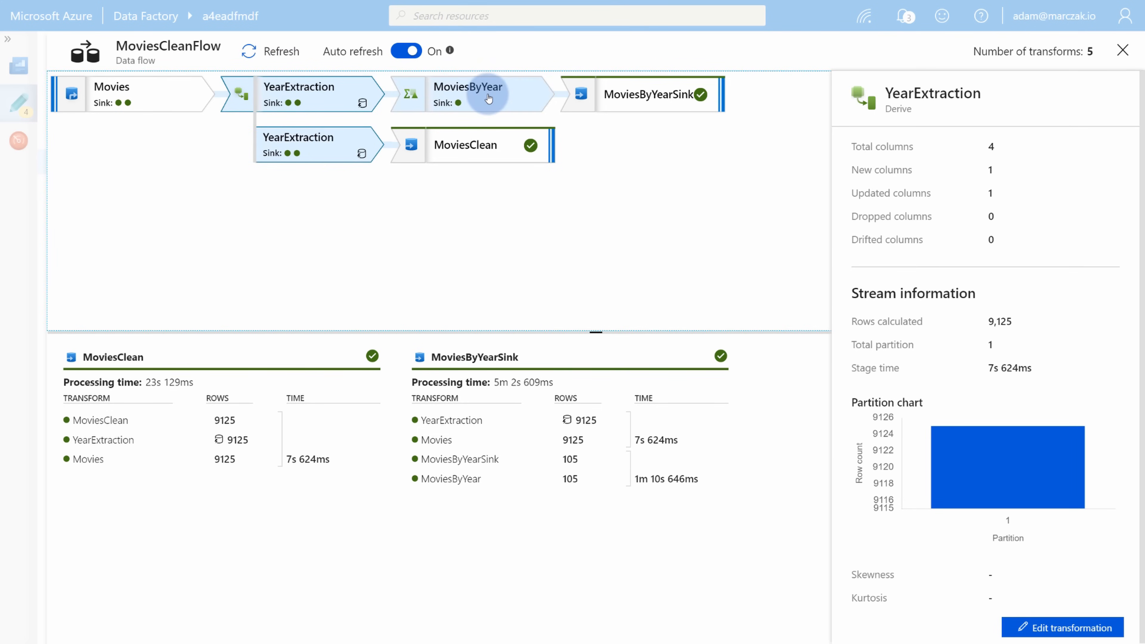
left_click(490, 98)
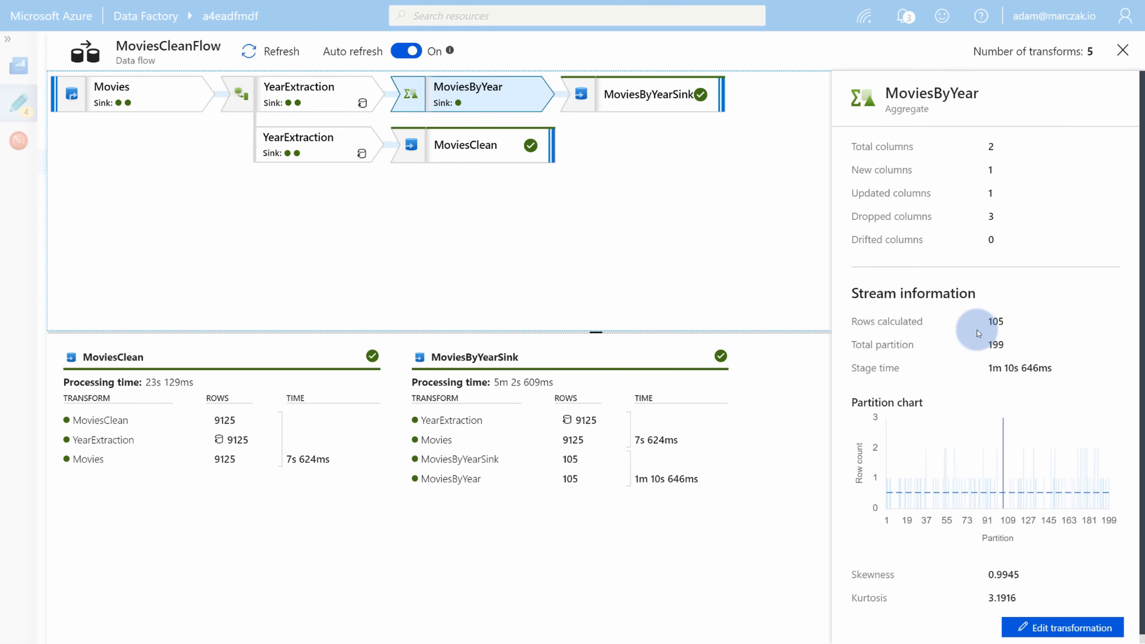
left_click(996, 346)
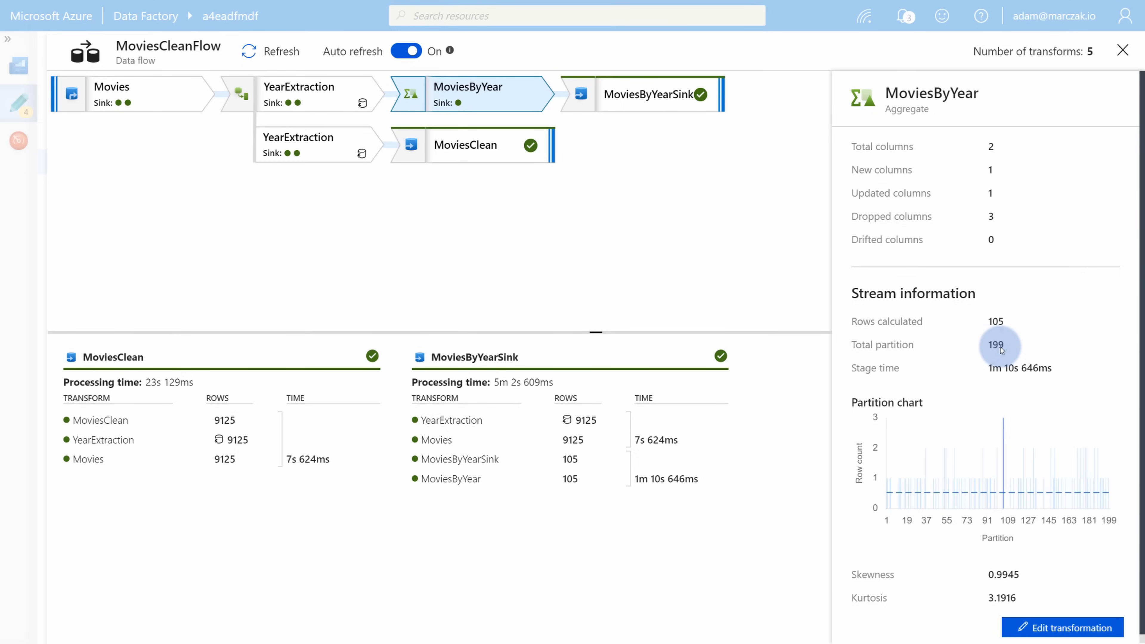
Step: Examine the partition chart of the MoviesByYear aggregate and close the run details
scroll(1032, 475, "down", 1)
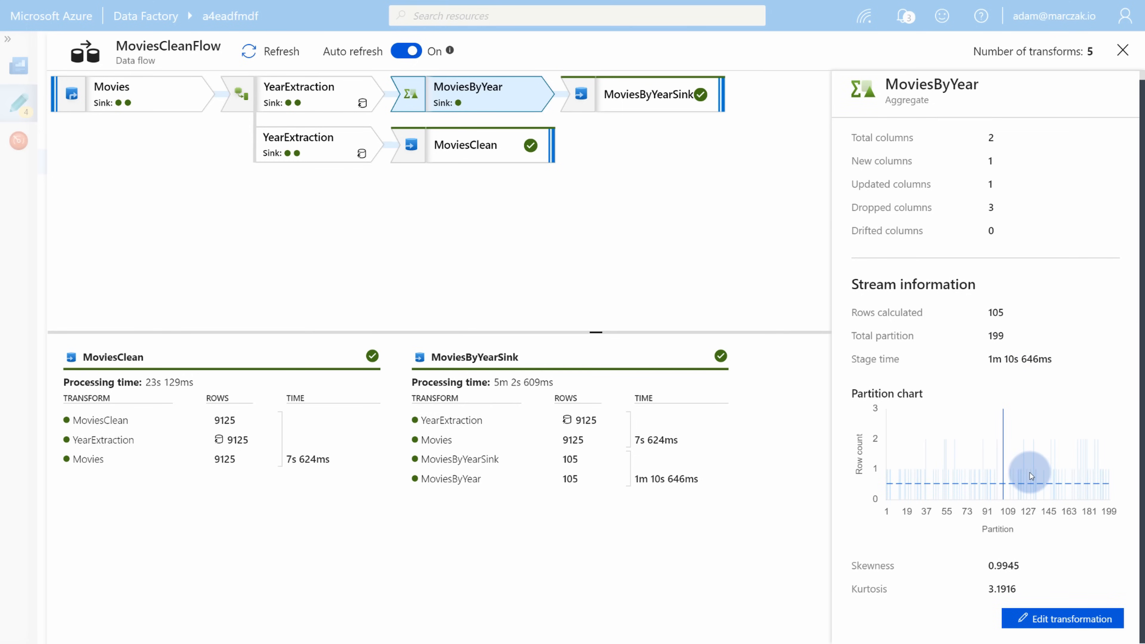
scroll(1032, 476, "up", 1)
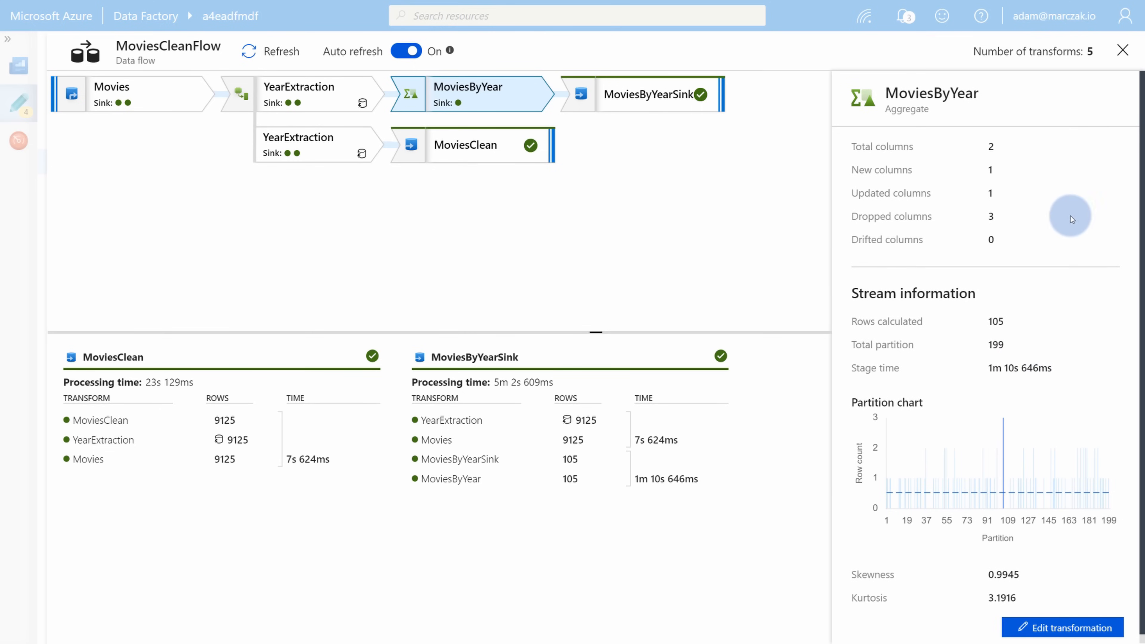
left_click(1123, 50)
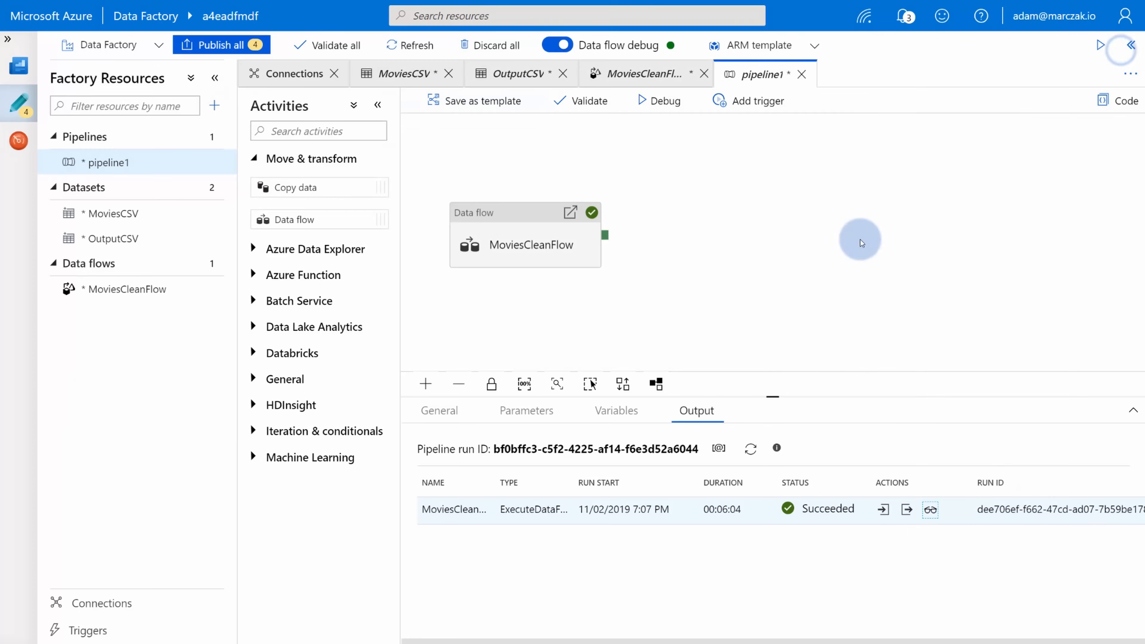
Step: In the MoviesCleanFlow data flow, set the MoviesByYear aggregate's partition option to Single partition
left_click(129, 289)
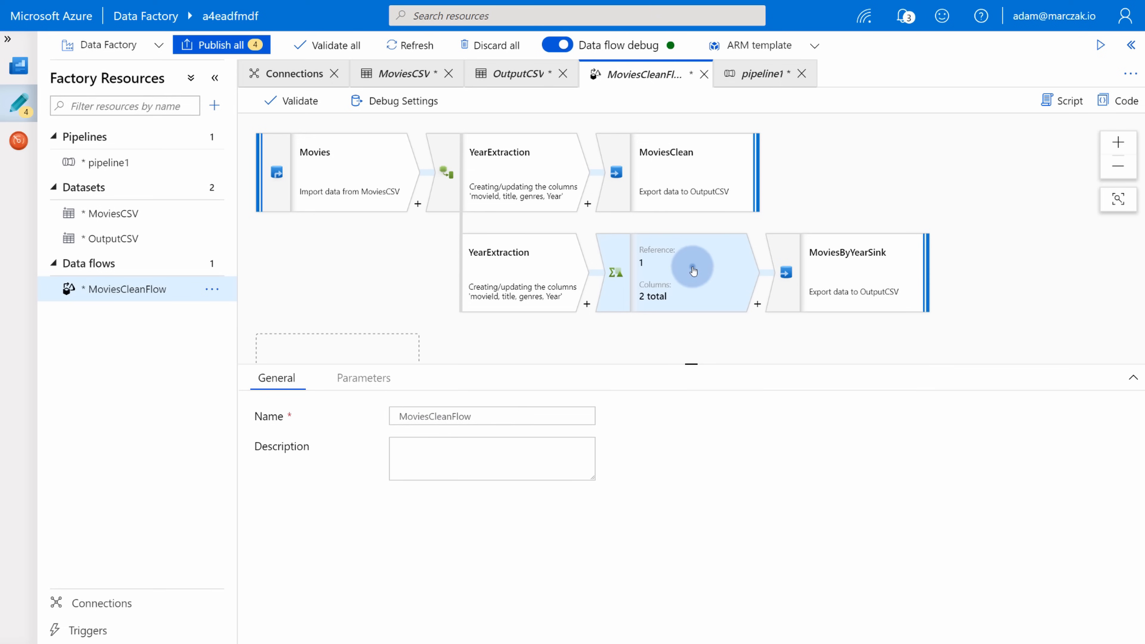
left_click(693, 270)
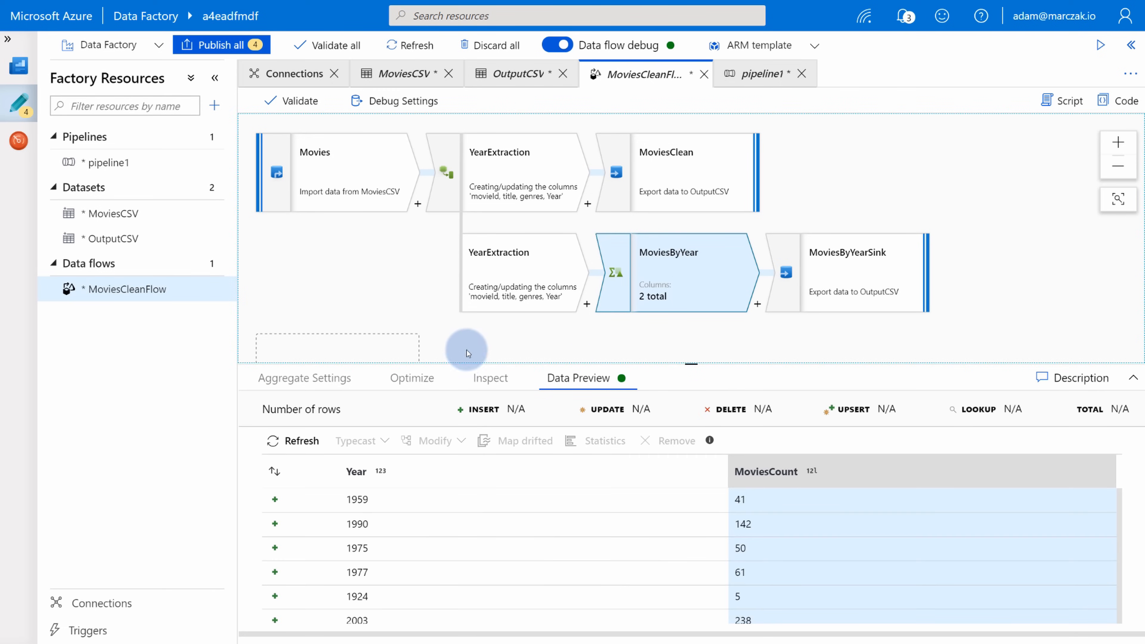
left_click(412, 379)
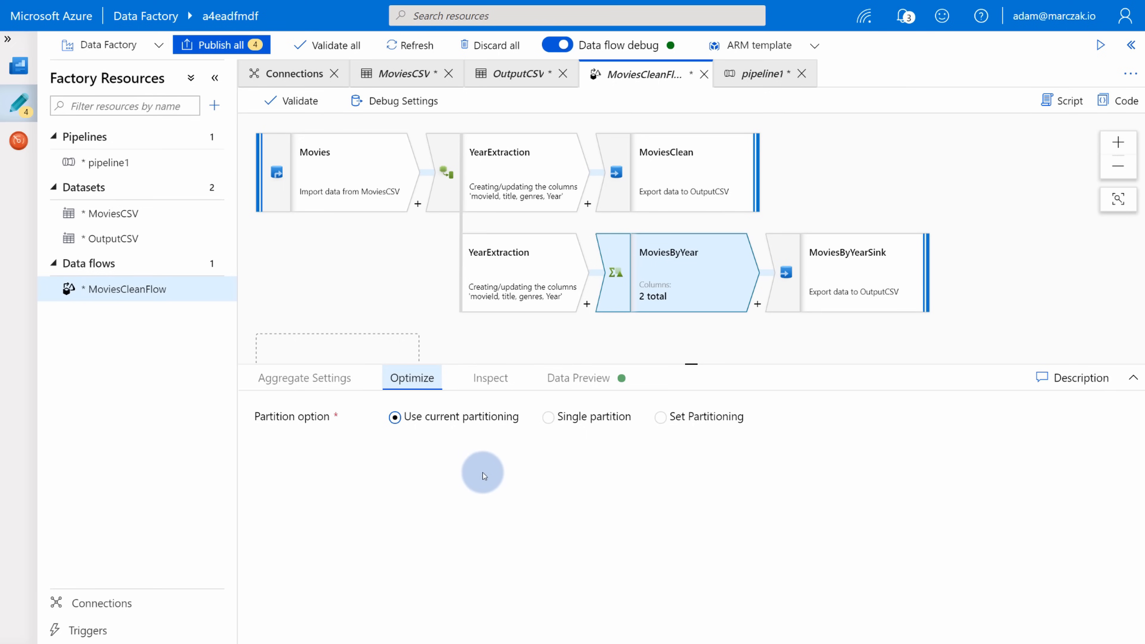
left_click(546, 422)
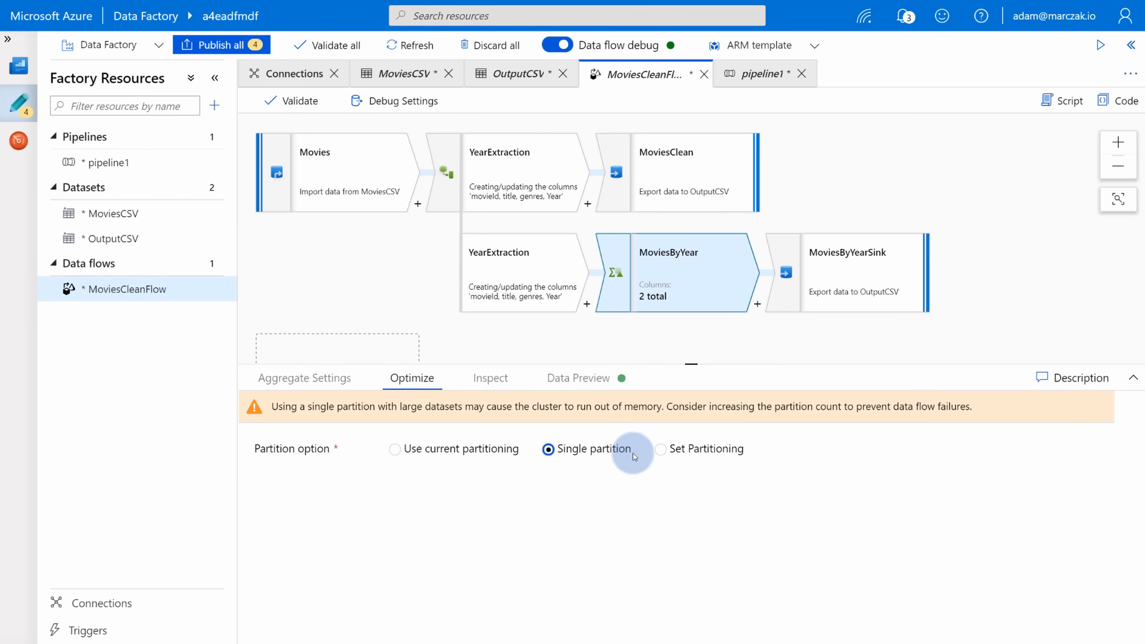
Step: Try the Set Partitioning types for MoviesByYear, including Hash, Dynamic Range, Fixed Range and Key, and return to Single partition
left_click(660, 449)
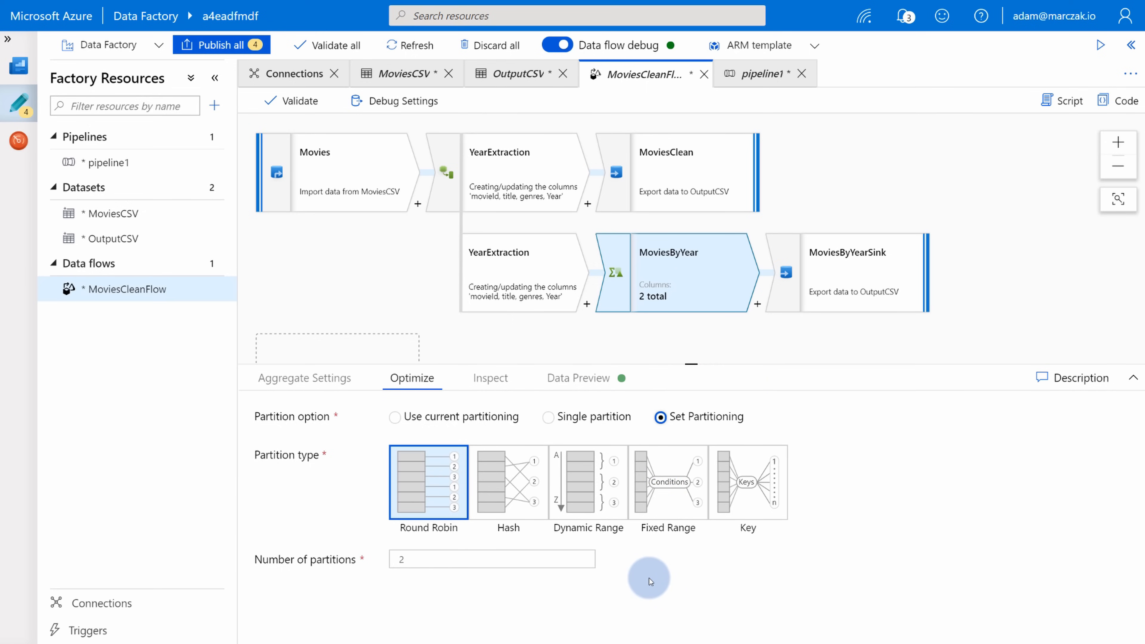
left_click(444, 556)
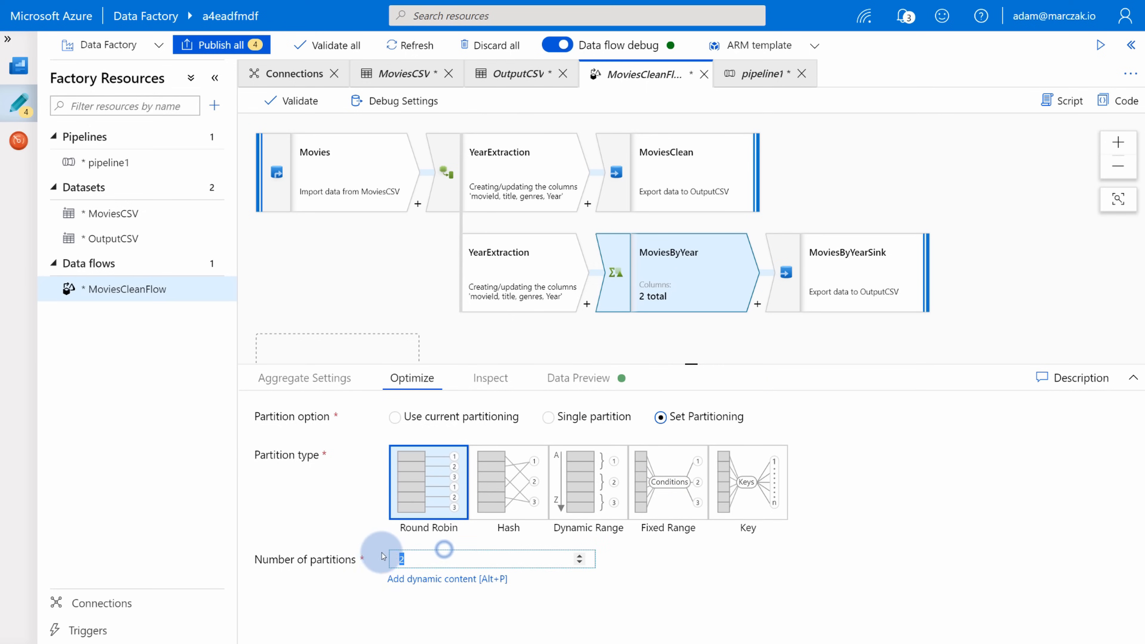
left_click(523, 489)
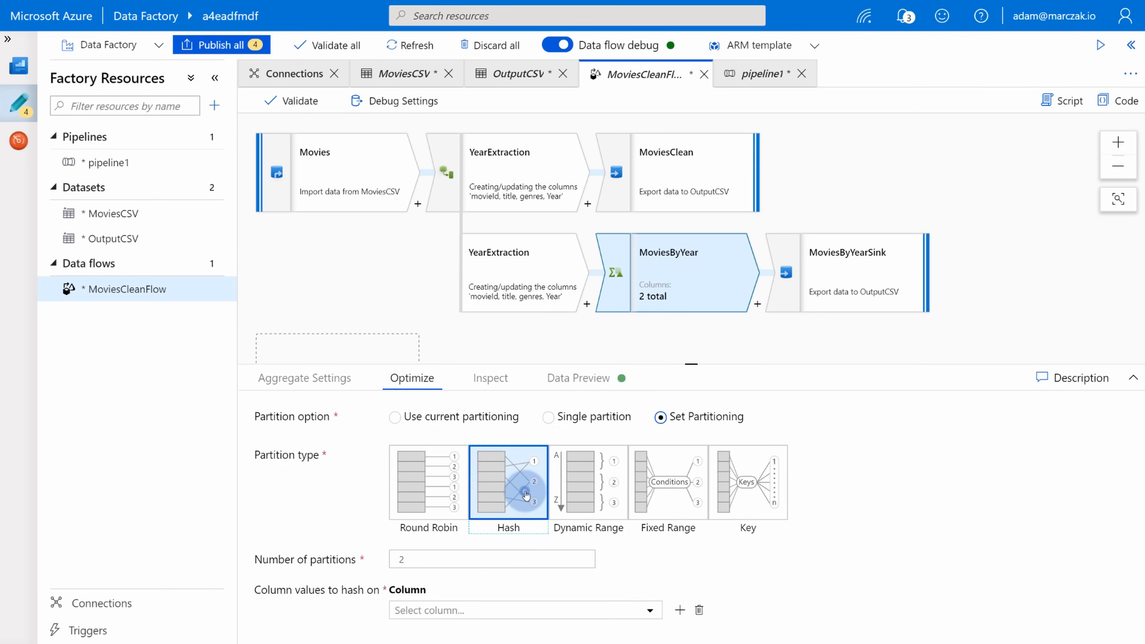
left_click(592, 492)
left_click(661, 485)
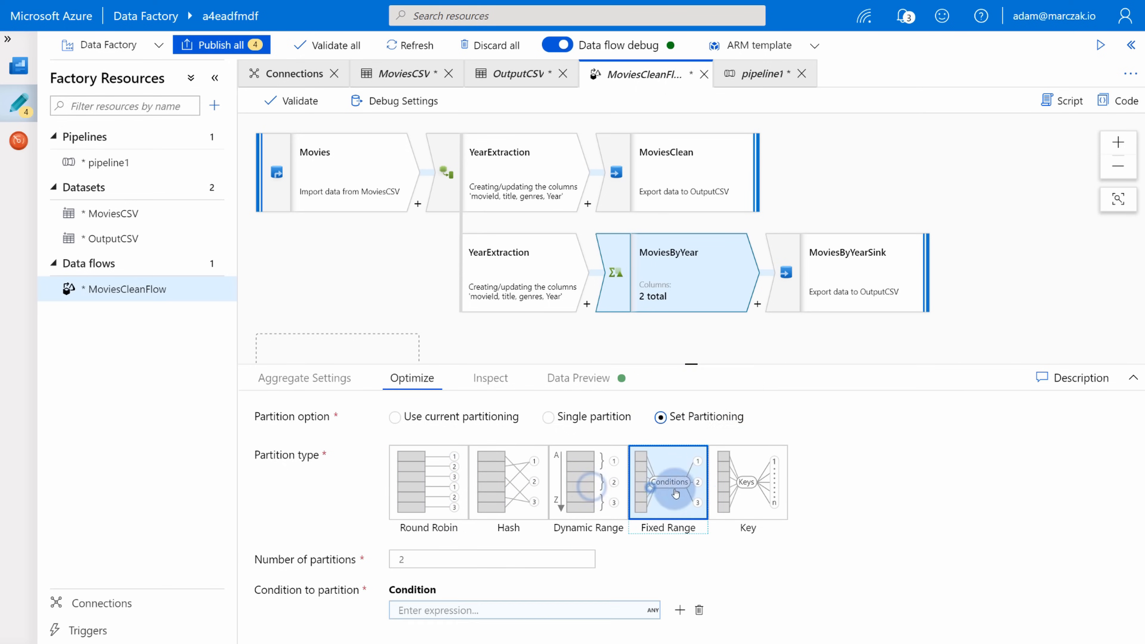
left_click(727, 485)
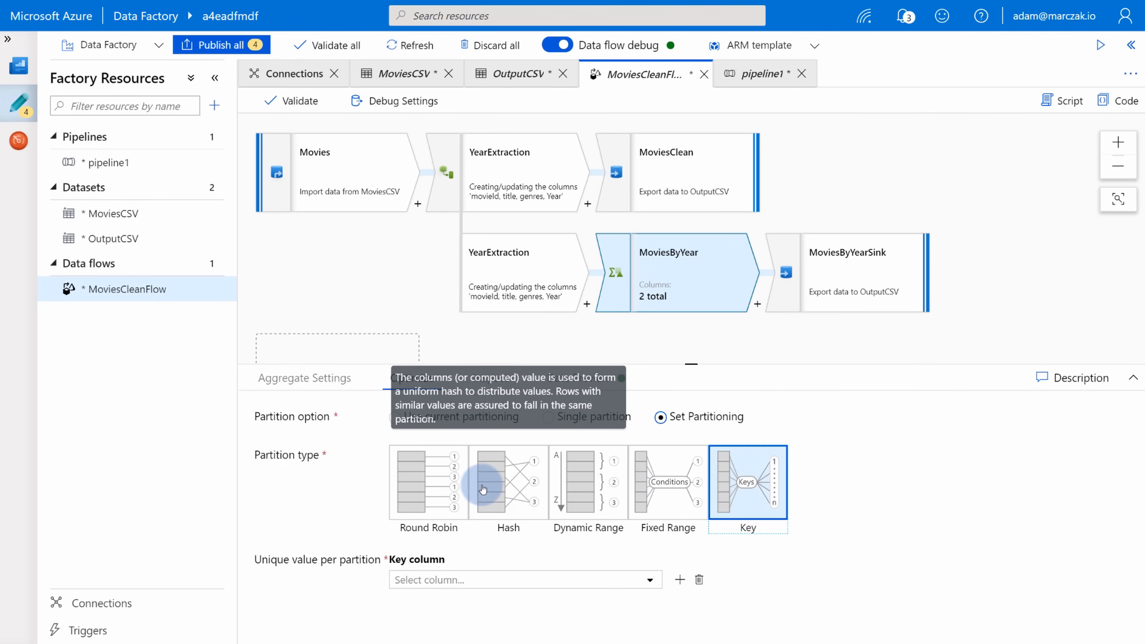
left_click(508, 489)
left_click(640, 481)
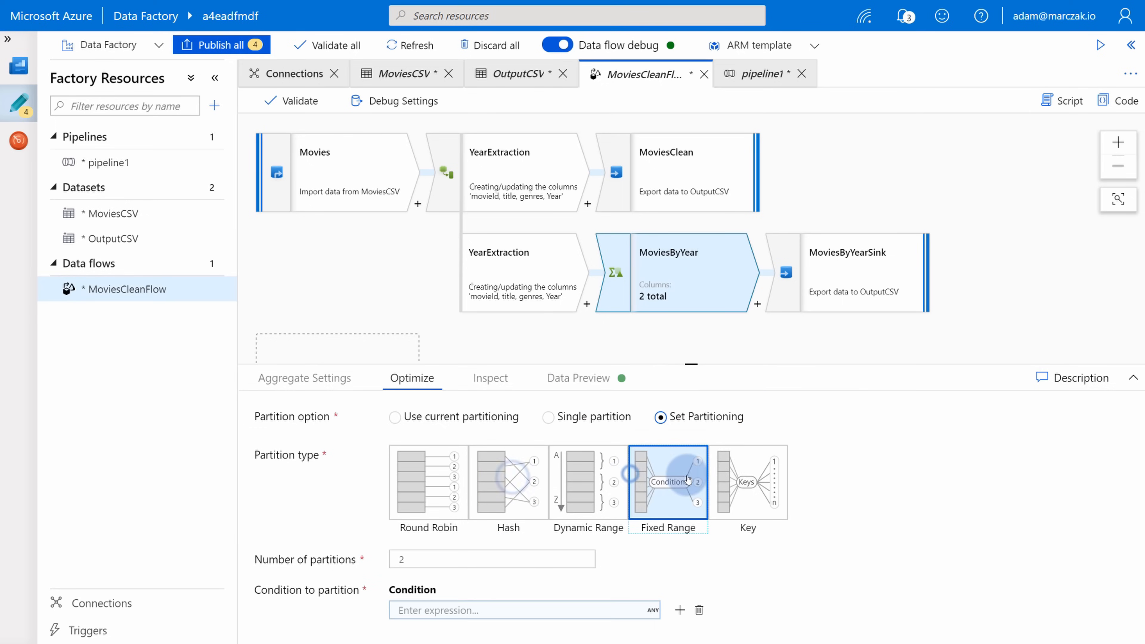
left_click(551, 418)
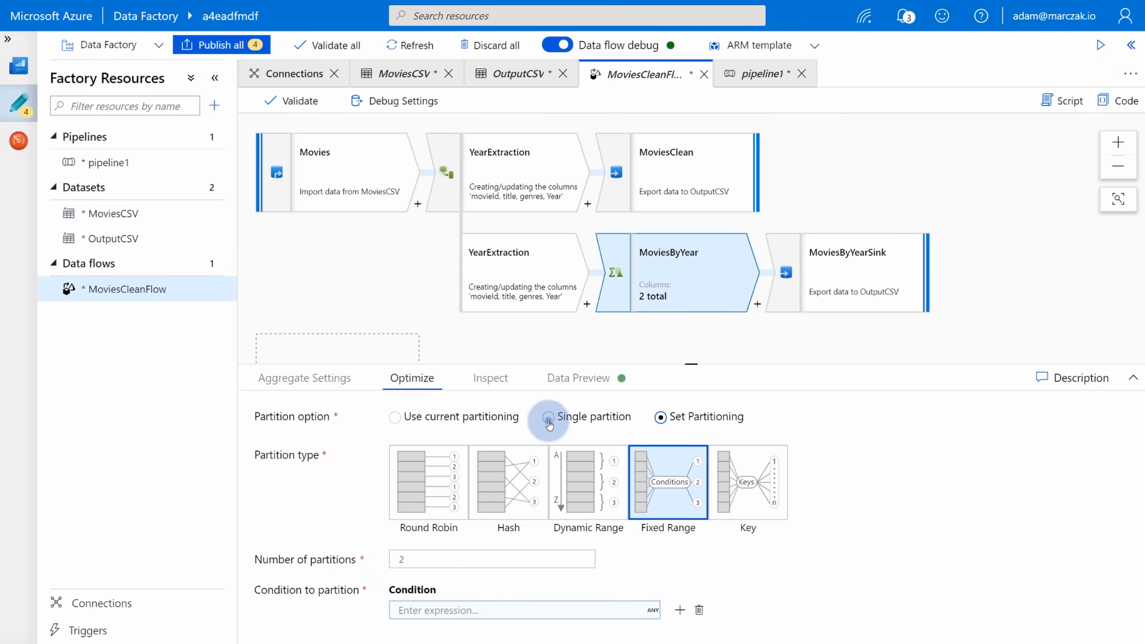
Step: Set the YearExtraction transformation's partition option to Single partition
left_click(825, 213)
left_click(119, 168)
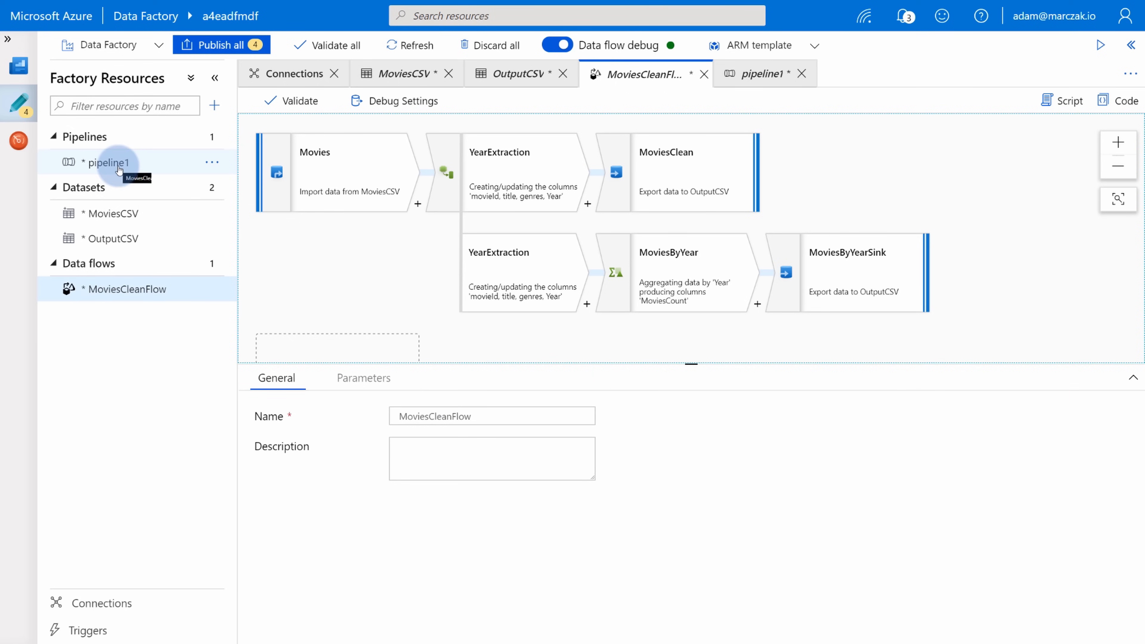
left_click(490, 259)
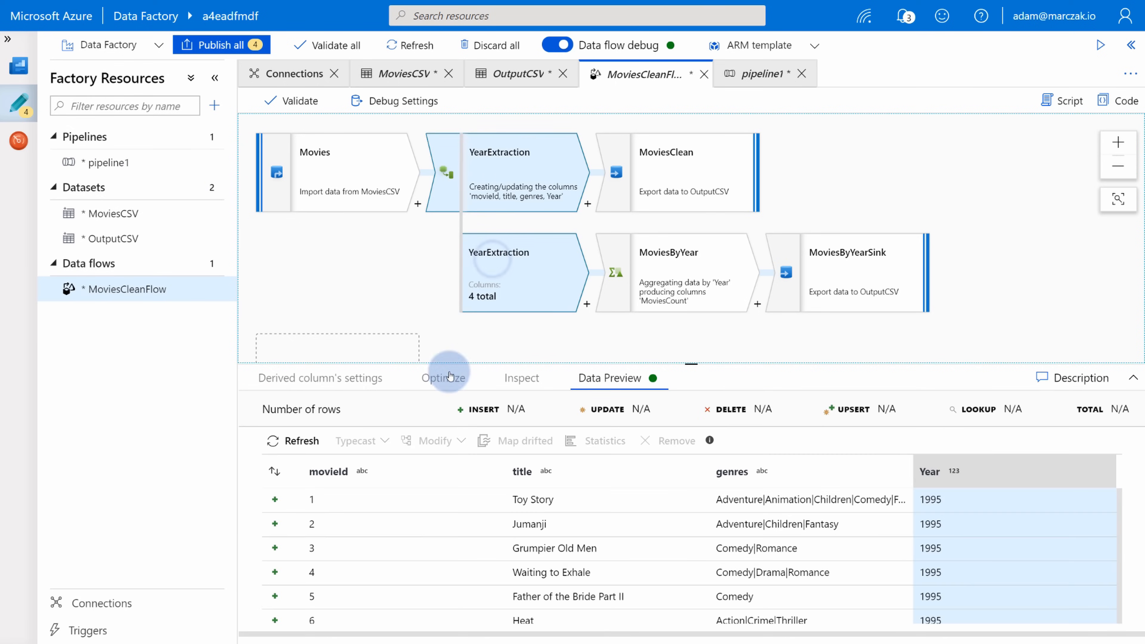
left_click(450, 374)
left_click(564, 416)
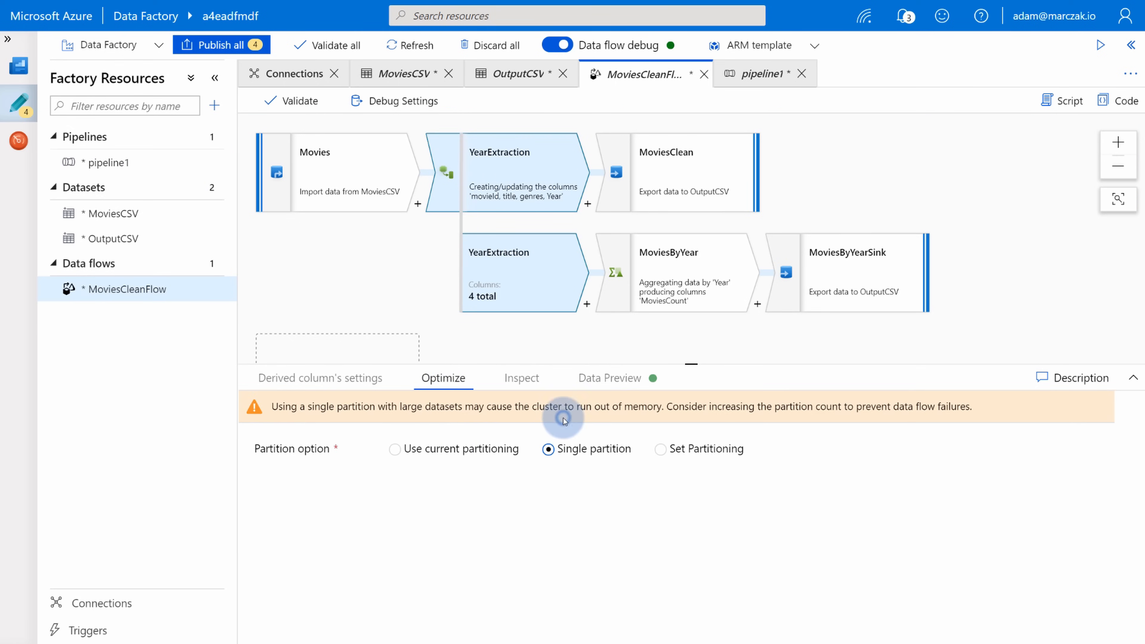
Step: Run pipeline1 in debug mode again with the single-partition settings
left_click(148, 164)
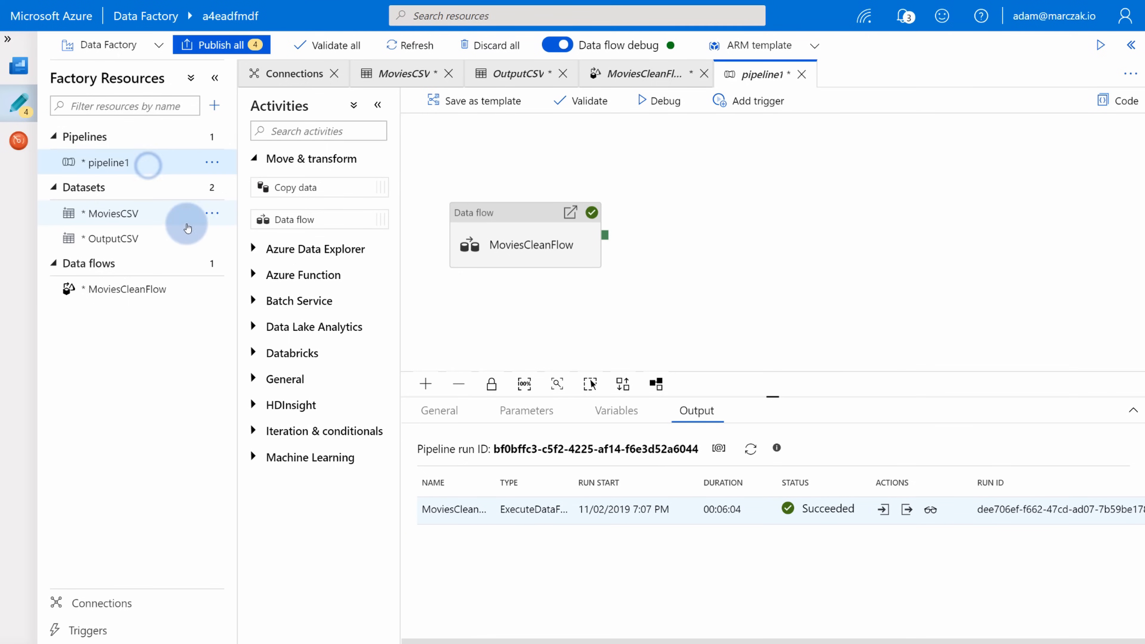
left_click(619, 297)
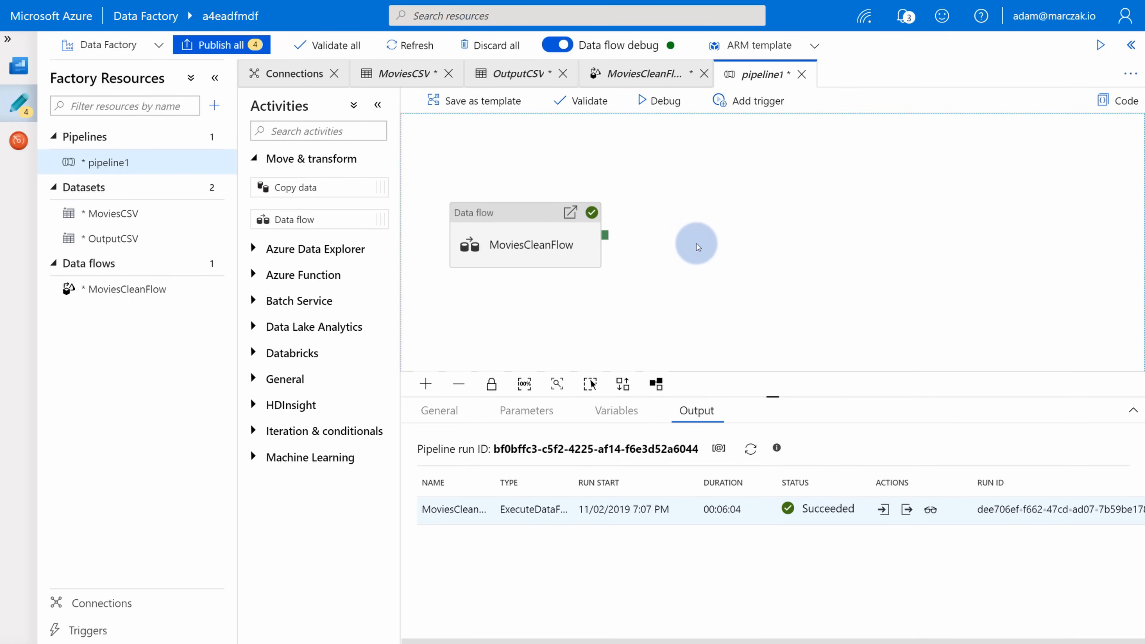
left_click(662, 101)
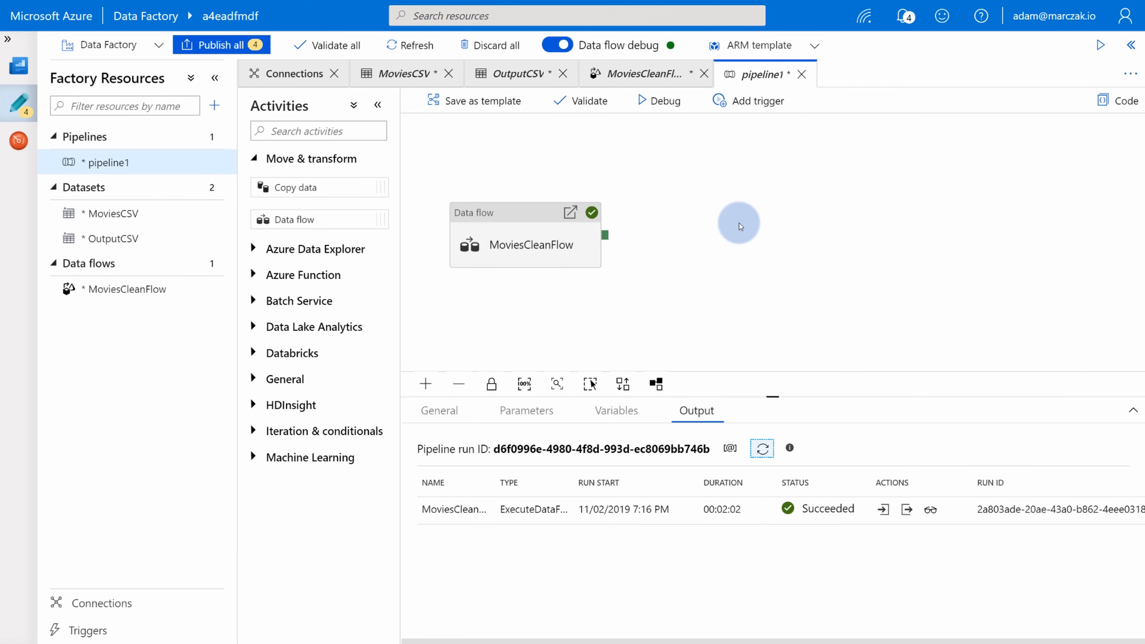
Step: Examine the new MoviesCleanFlow run details, checking partition count and stage time for MoviesByYear and MoviesByYearSink, and close them
left_click(930, 510)
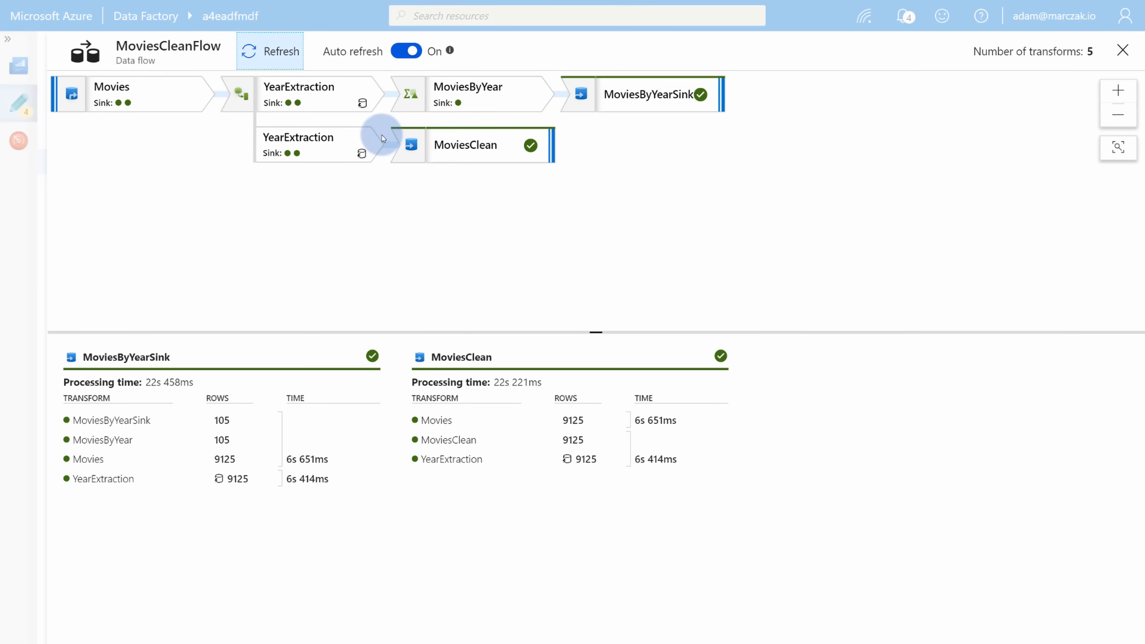
left_click_drag(388, 225, 414, 243)
left_click(376, 134)
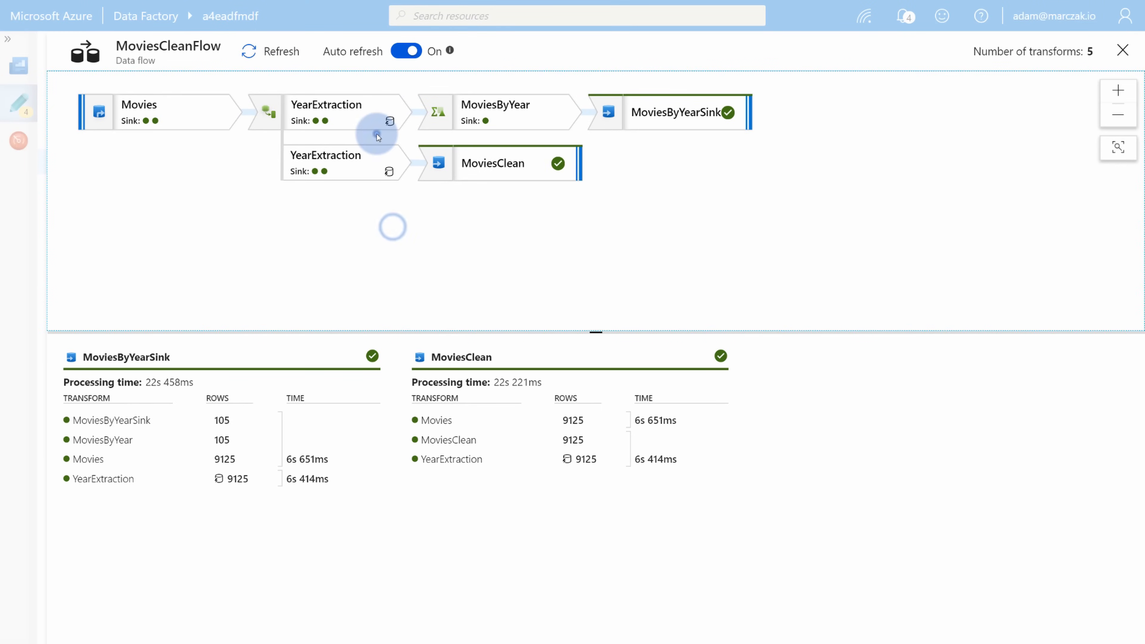
left_click(488, 122)
left_click(991, 345)
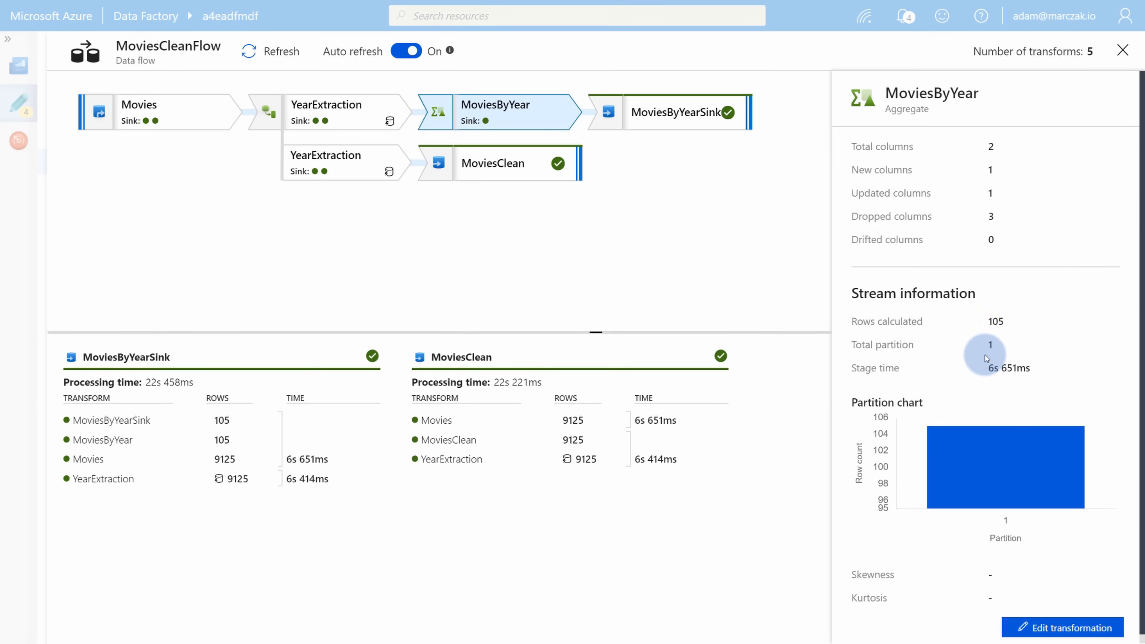
left_click(696, 128)
left_click(865, 323)
left_click(1022, 368)
left_click(1116, 55)
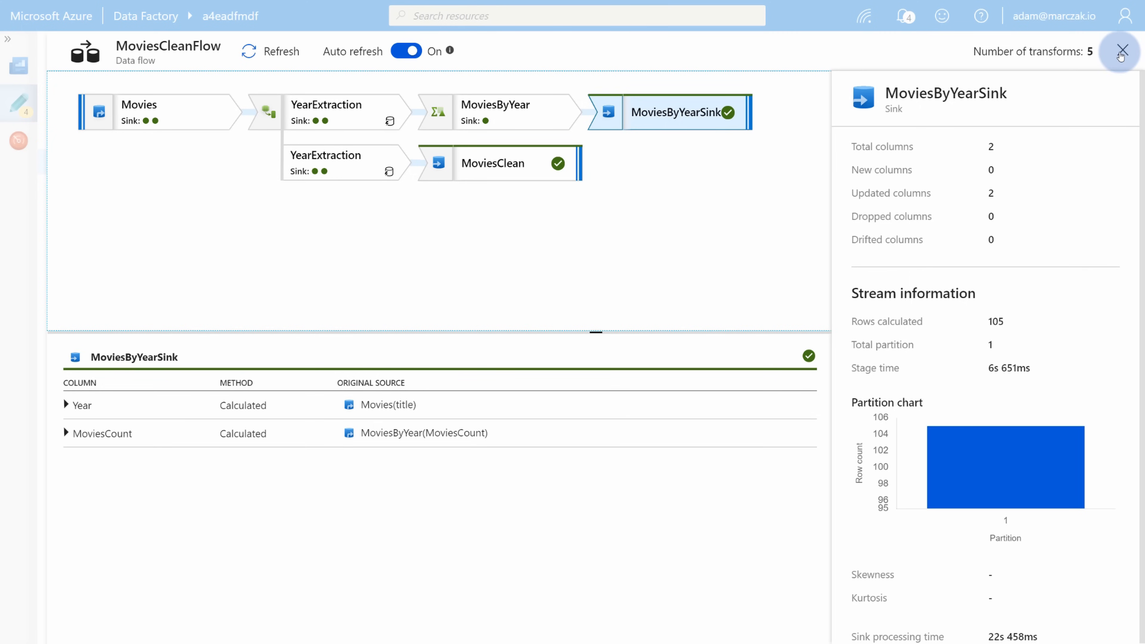
left_click(841, 193)
left_click(828, 200)
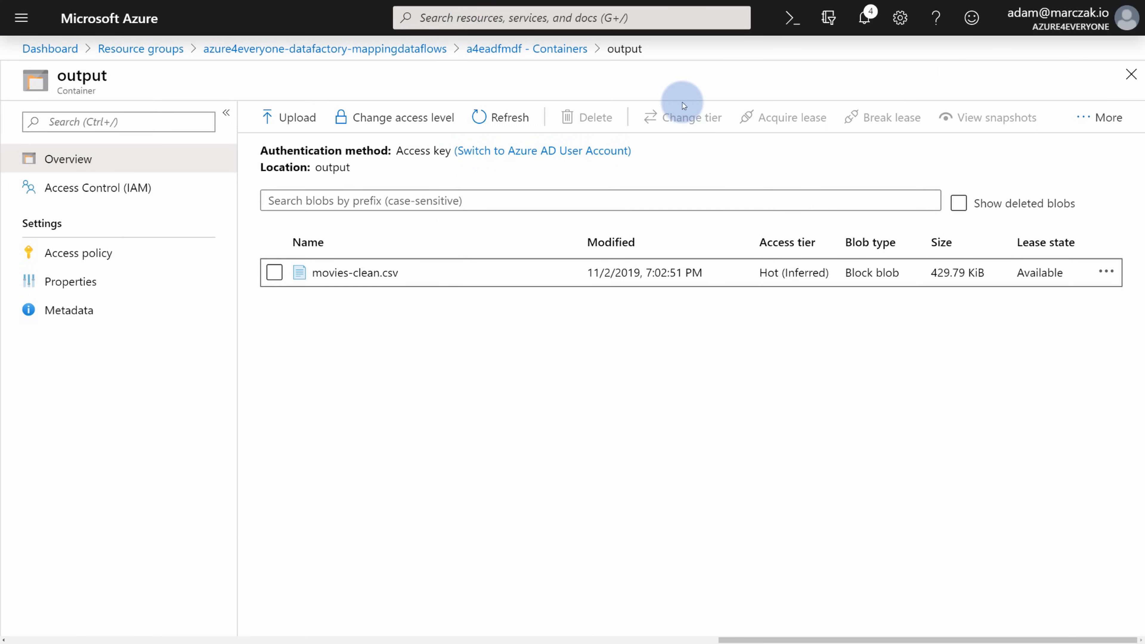
Step: In the Azure portal's output container, refresh the blob list and review the full contents of movies-by-years.csv
left_click(486, 128)
left_click(339, 278)
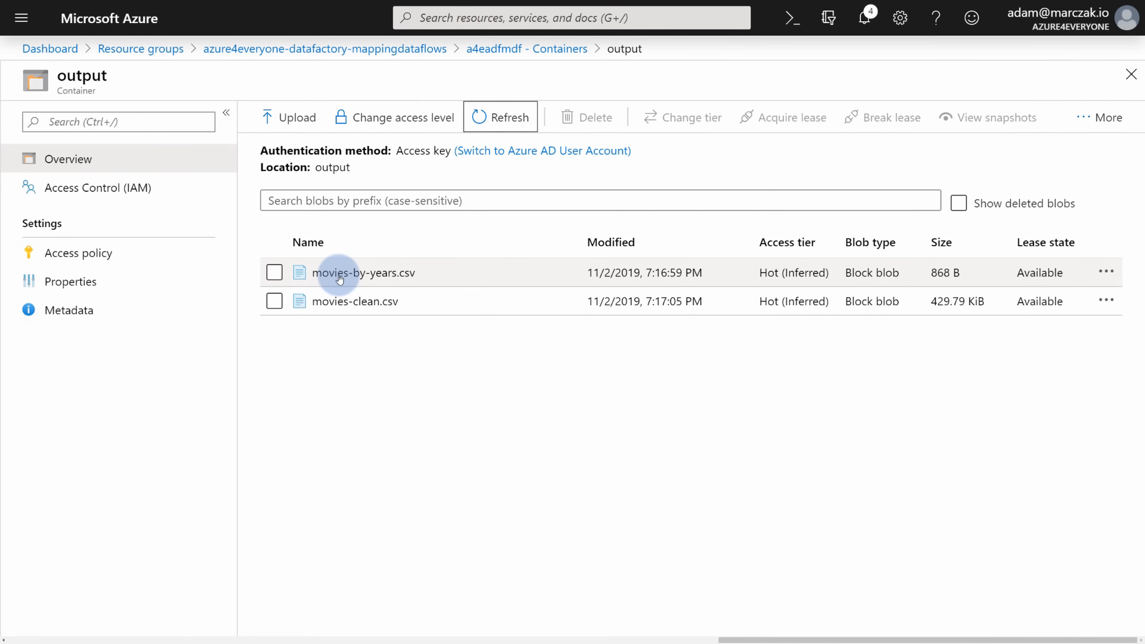
left_click(339, 278)
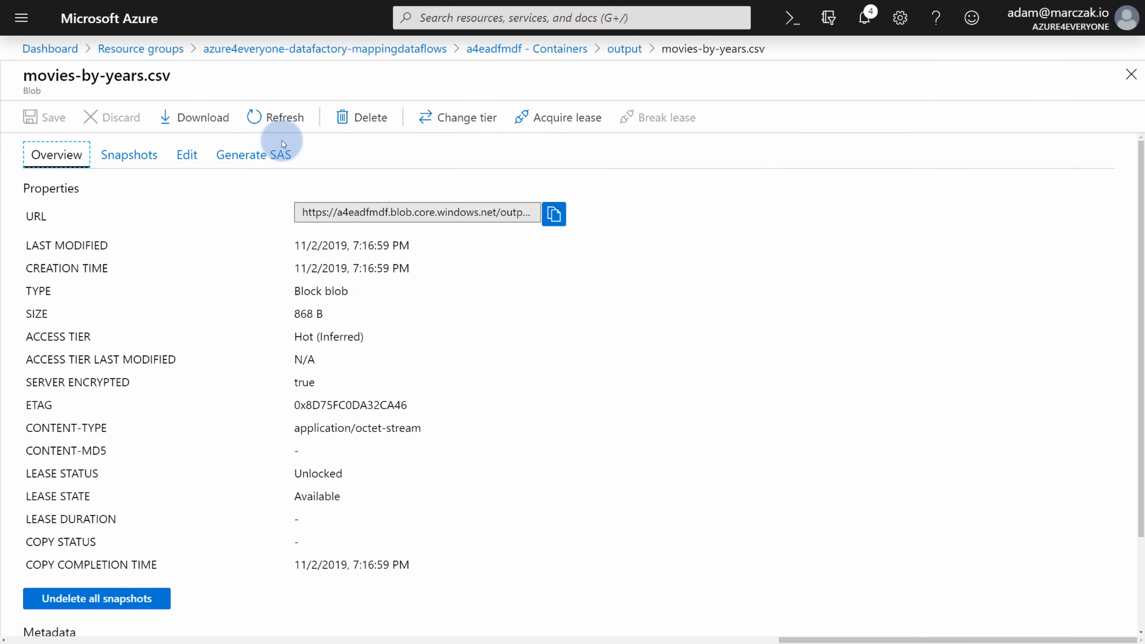
left_click(187, 154)
left_click_drag(90, 191, 179, 291)
left_click(178, 291)
double_click(94, 189)
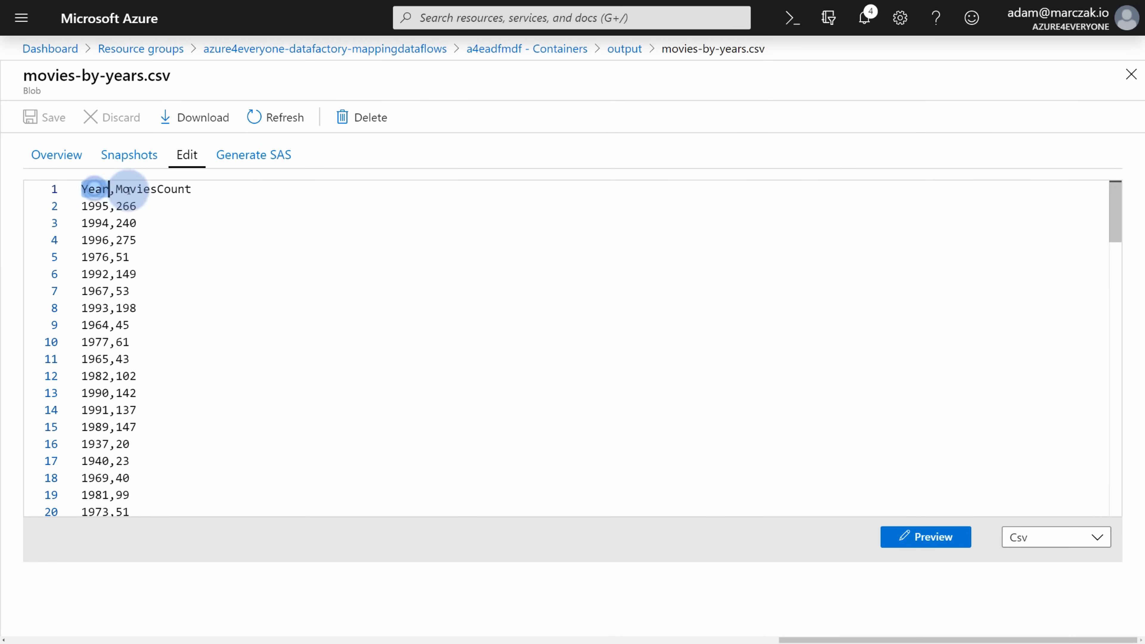
scroll(127, 289, "down", 20)
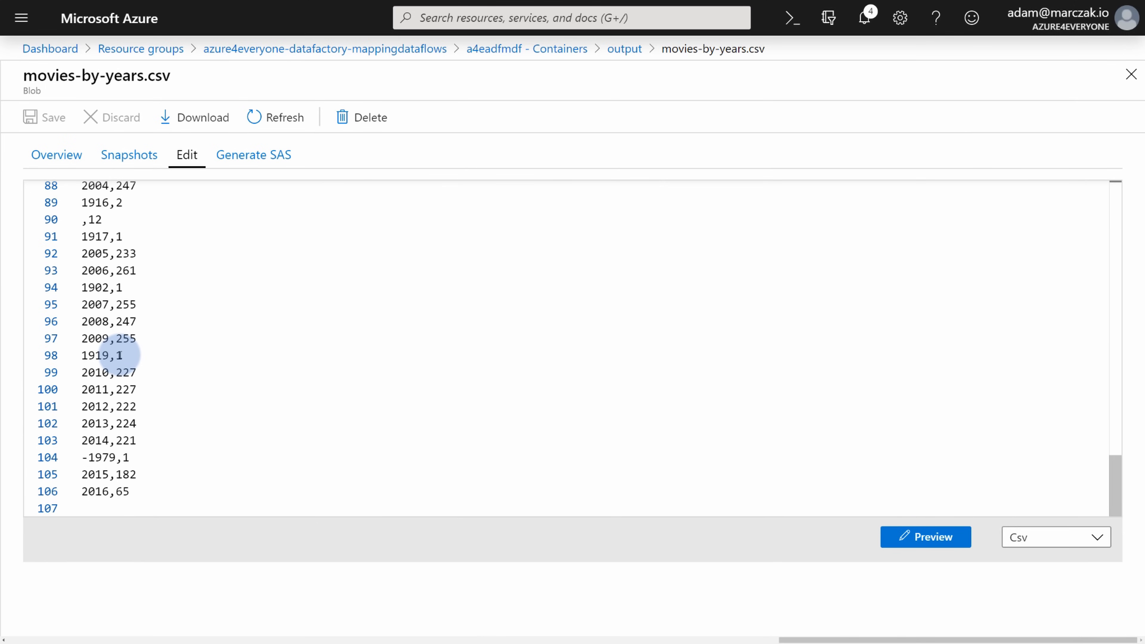
scroll(146, 369, "up", 20)
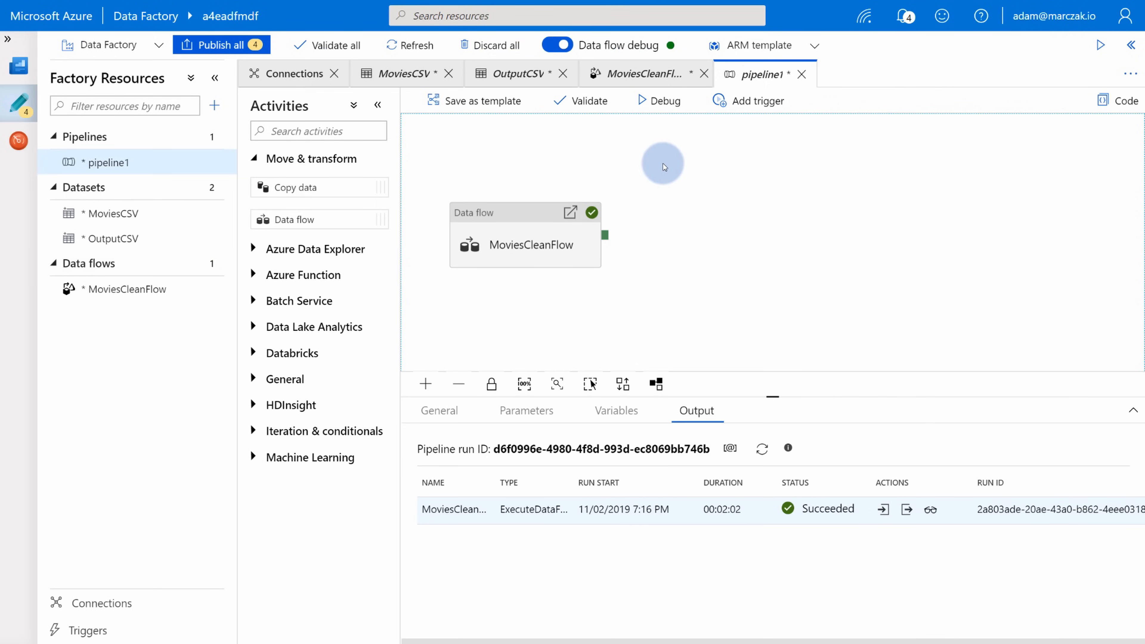
Step: Back in Data Factory, turn off data flow debug and publish all pending changes
left_click(647, 156)
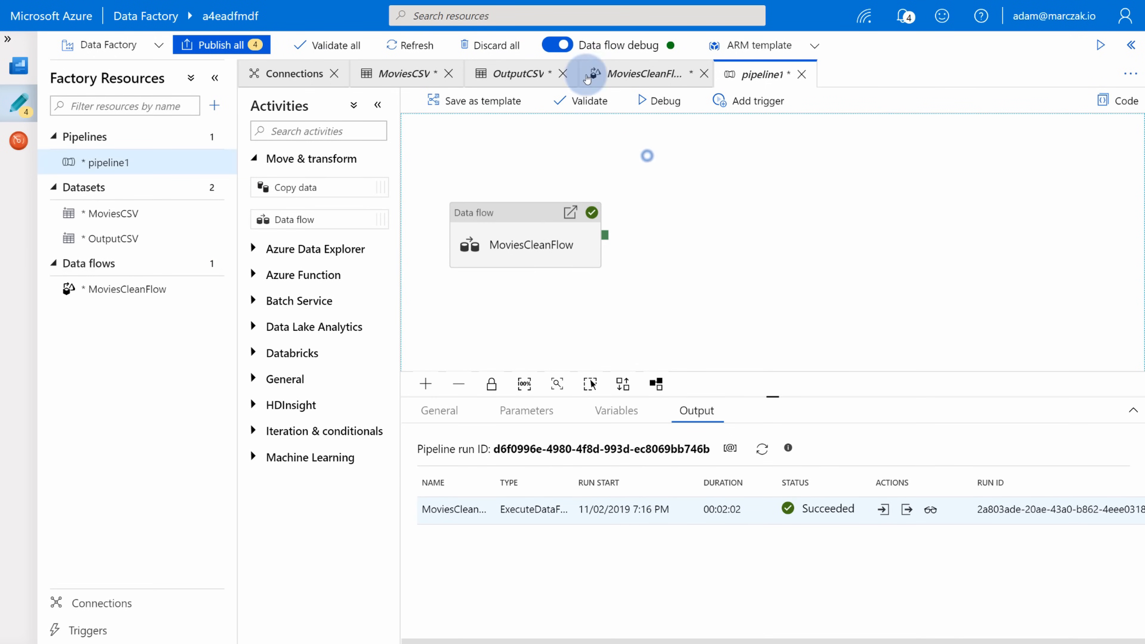
left_click(560, 46)
left_click(422, 385)
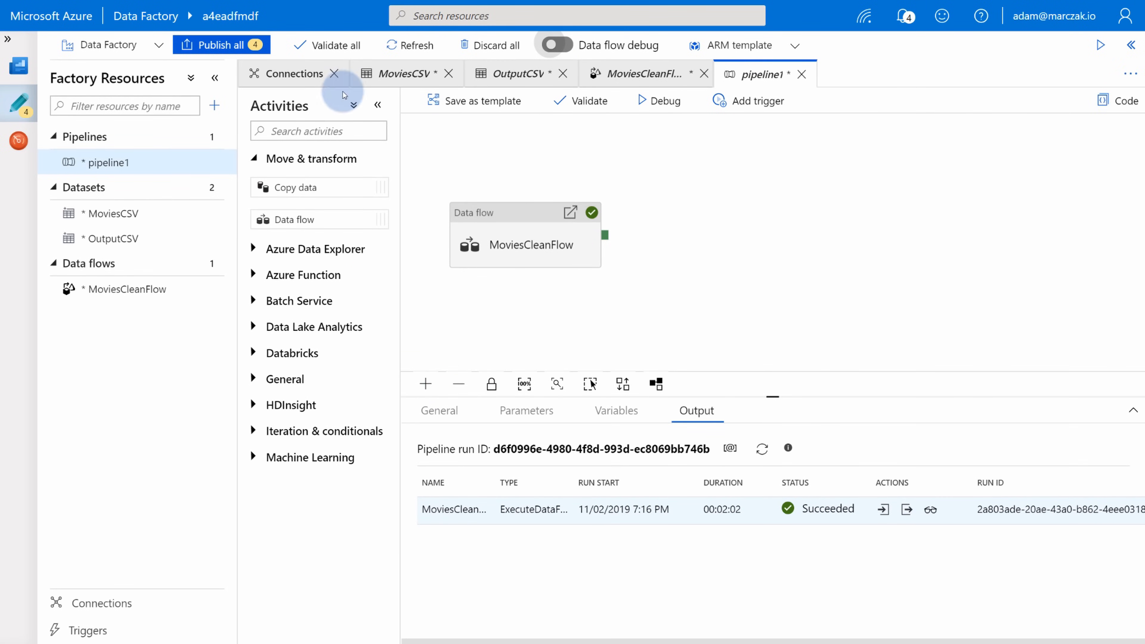
left_click(221, 45)
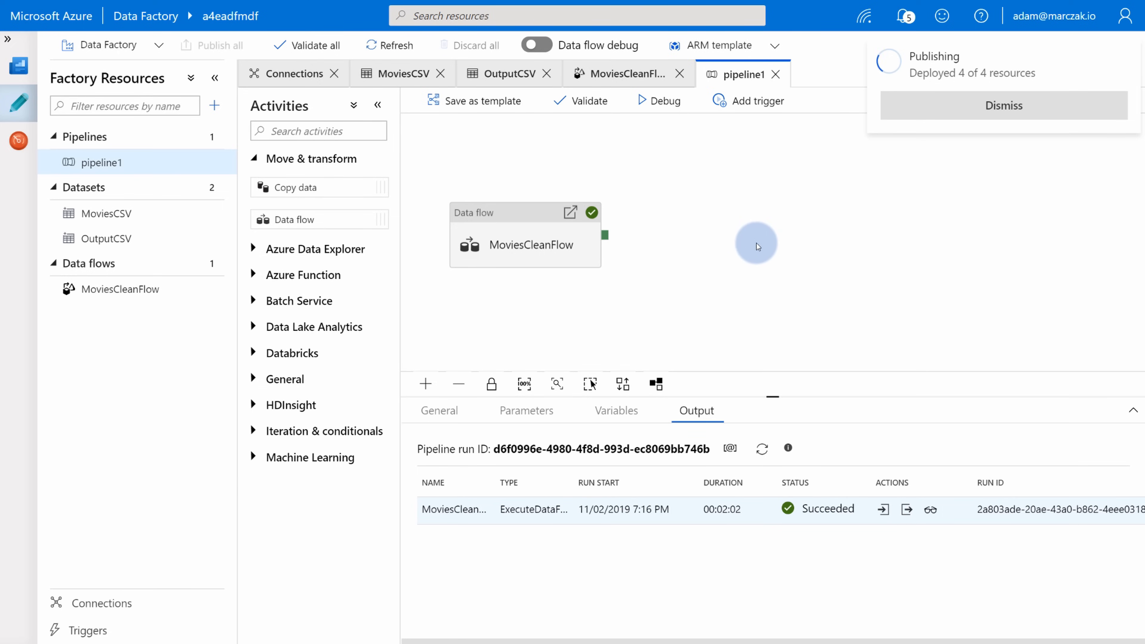
Step: Open the MoviesCleanFlow data flow and review its complete transformation graph
left_click(127, 289)
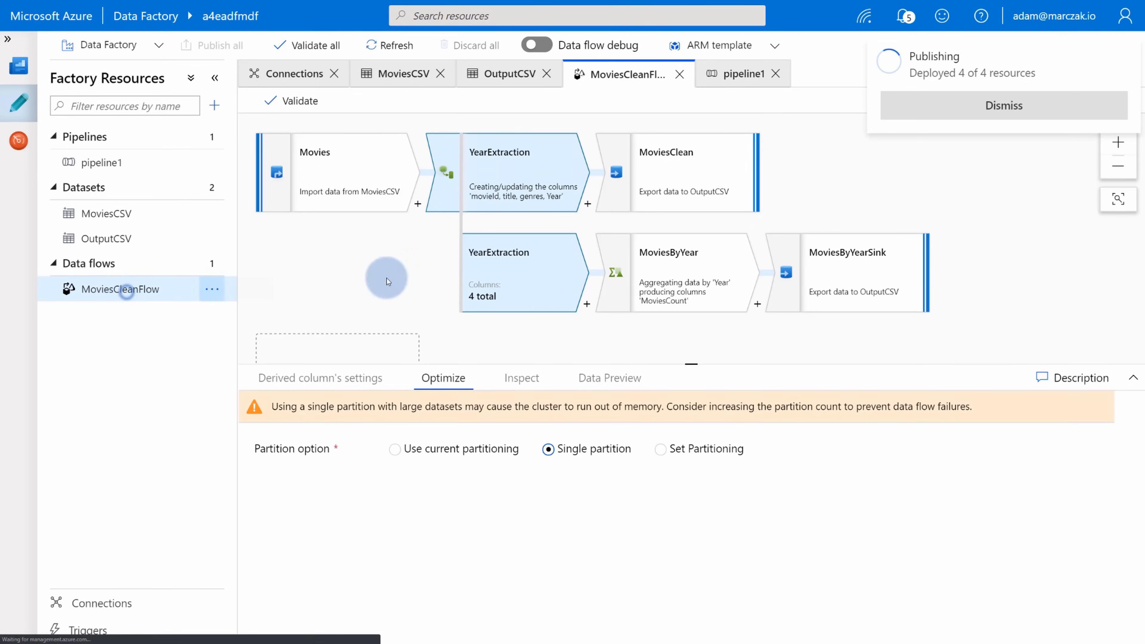
left_click_drag(647, 334, 666, 345)
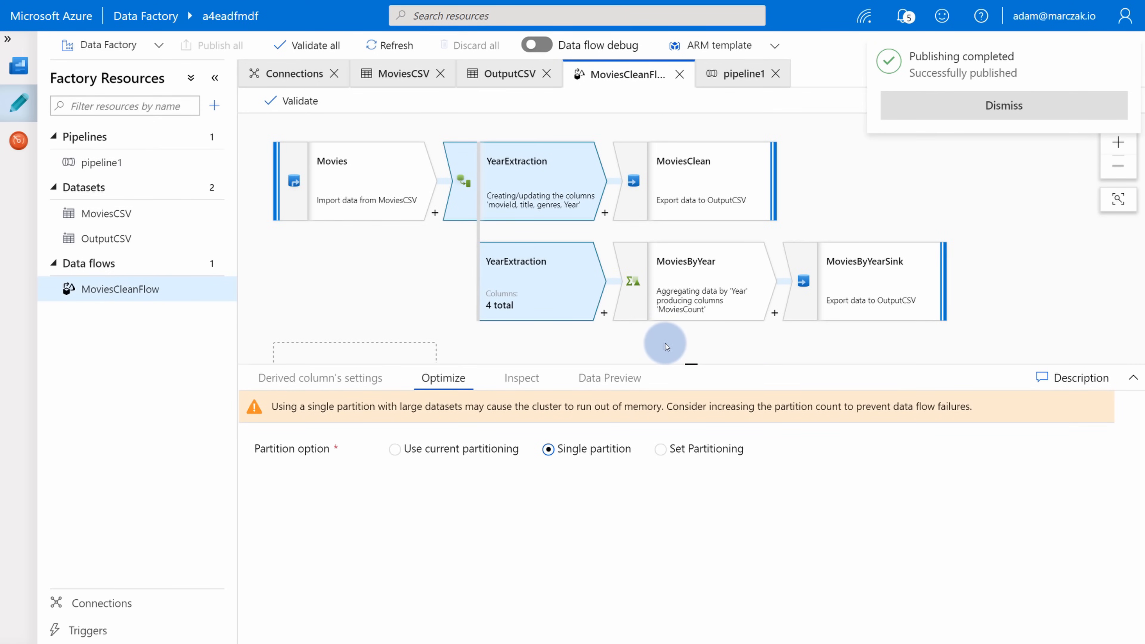
left_click_drag(666, 345, 656, 348)
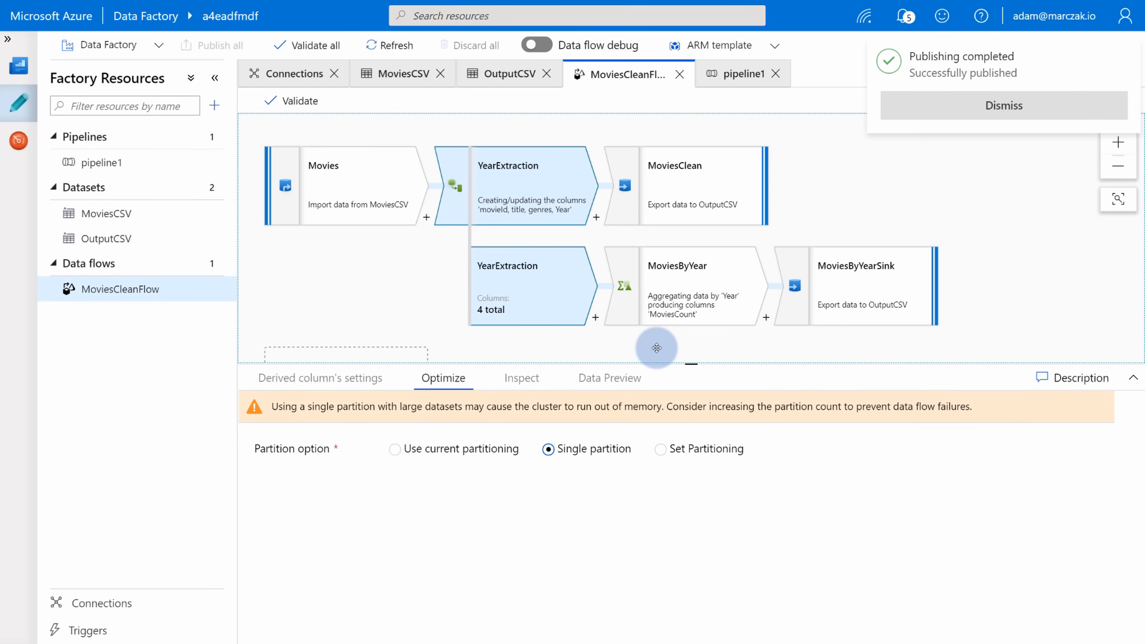